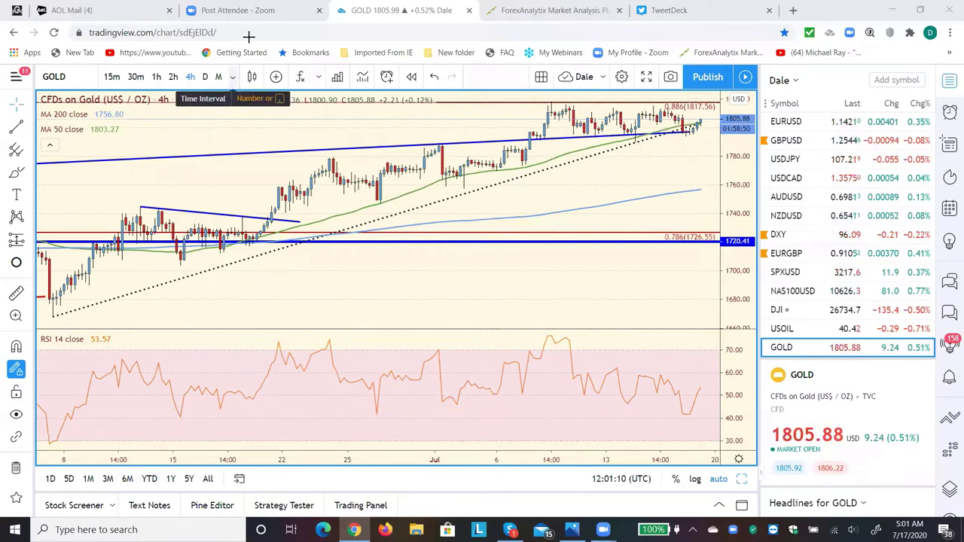
# Change the GOLD chart interval from 4 hours to 1 week.
pyautogui.click(233, 76)
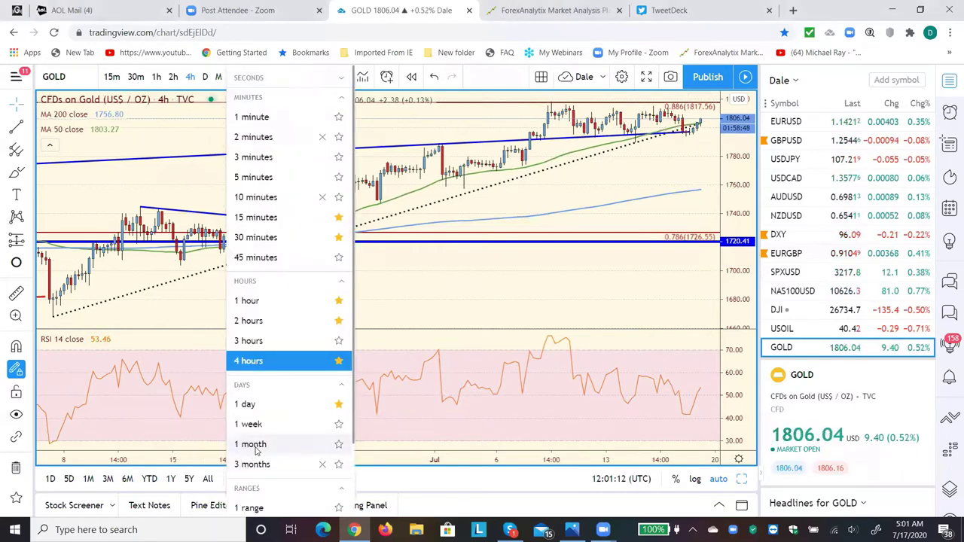
pyautogui.click(248, 424)
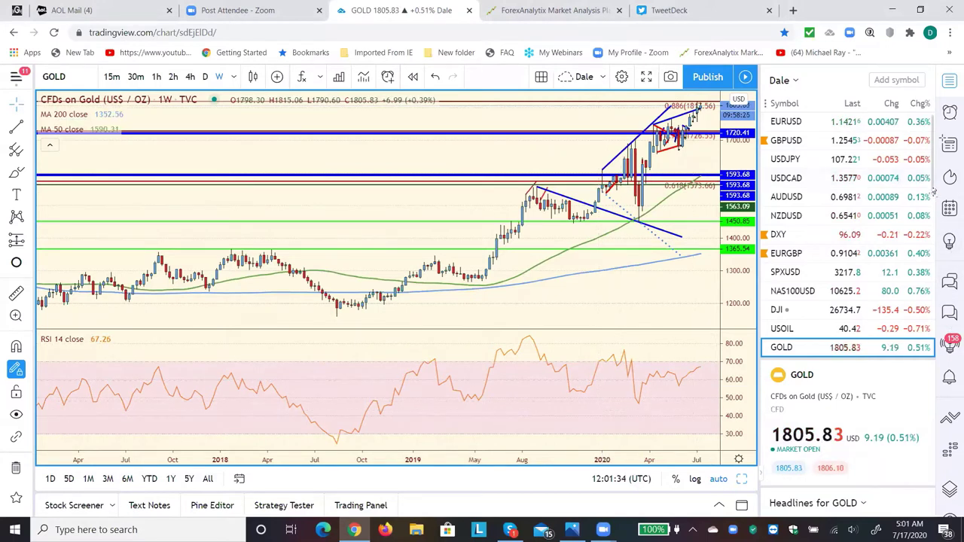
pyautogui.scroll(-2, 815, 324)
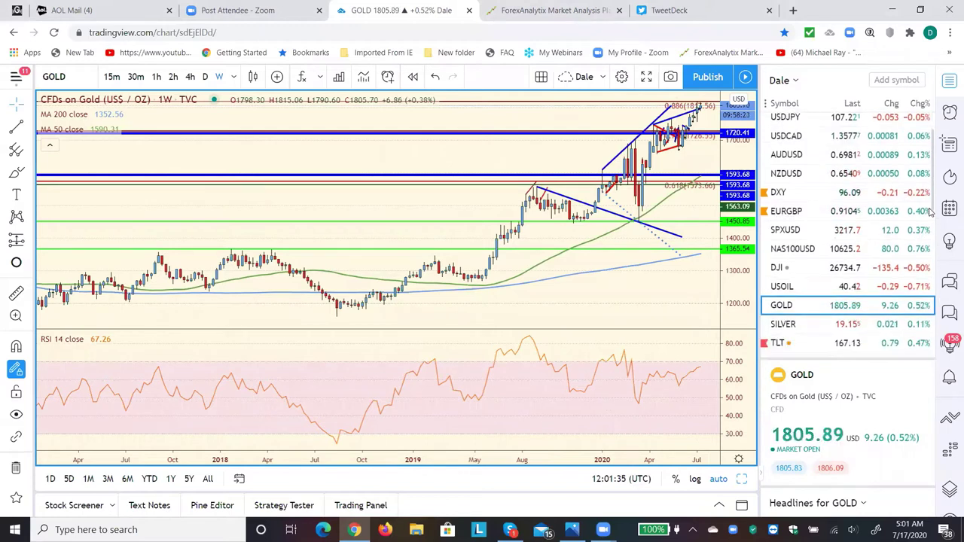
pyautogui.click(789, 325)
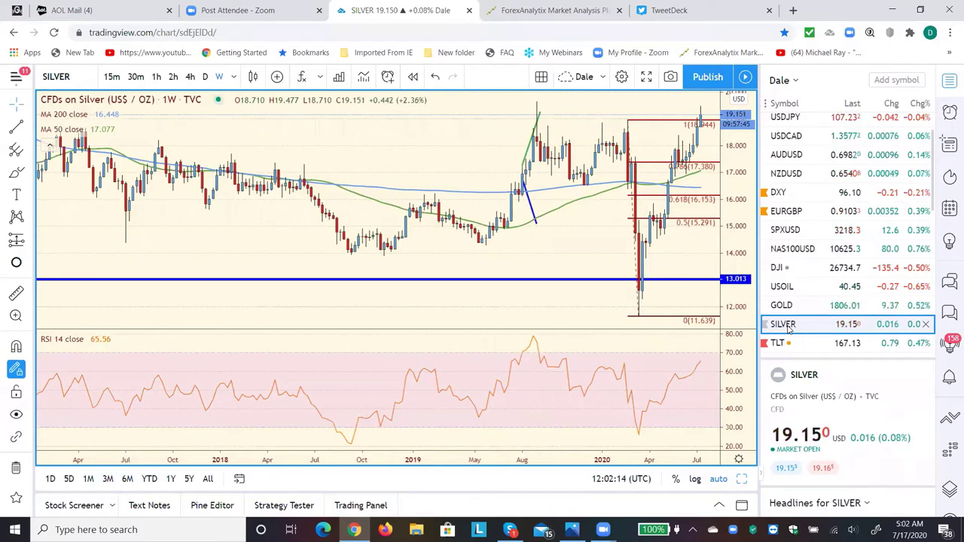
pyautogui.click(788, 306)
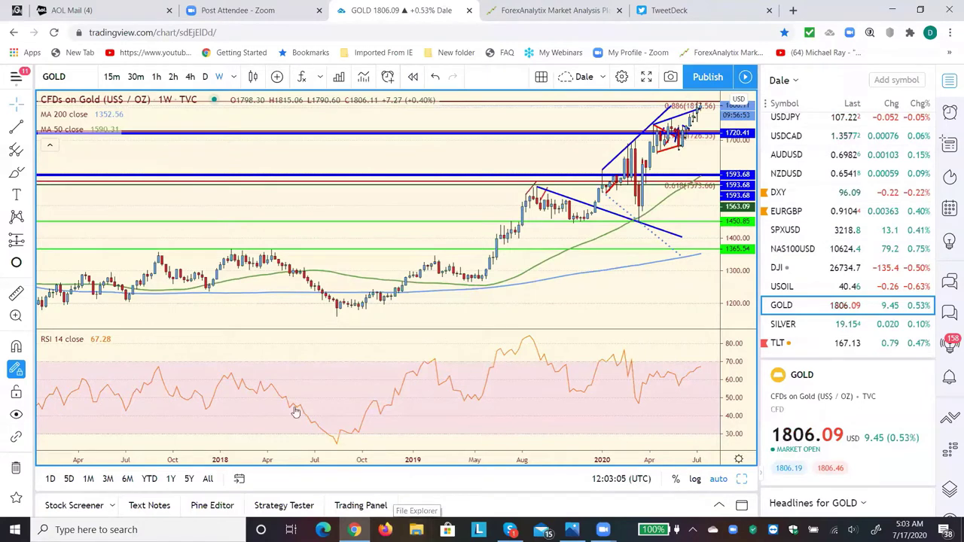
pyautogui.click(152, 67)
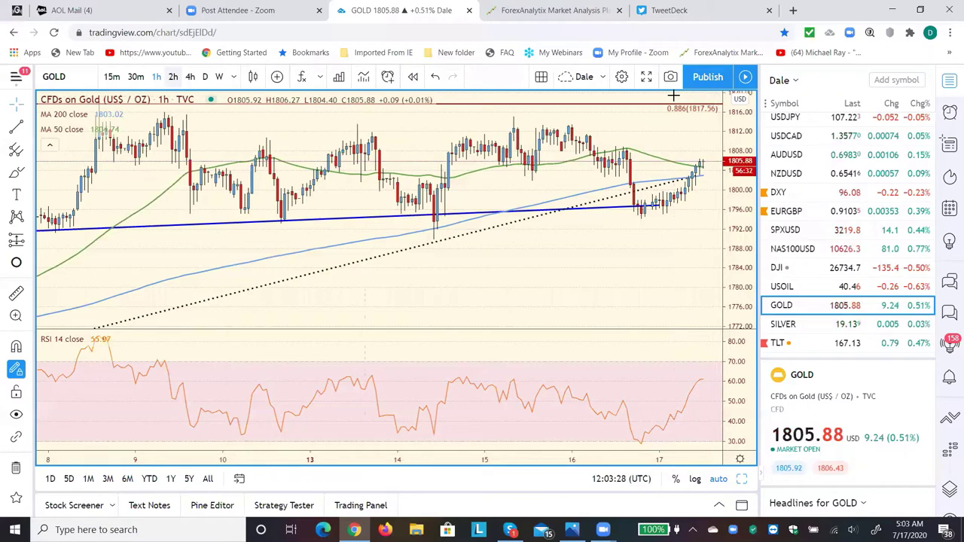
pyautogui.press('2')
pyautogui.press('h')
pyautogui.press('Return')
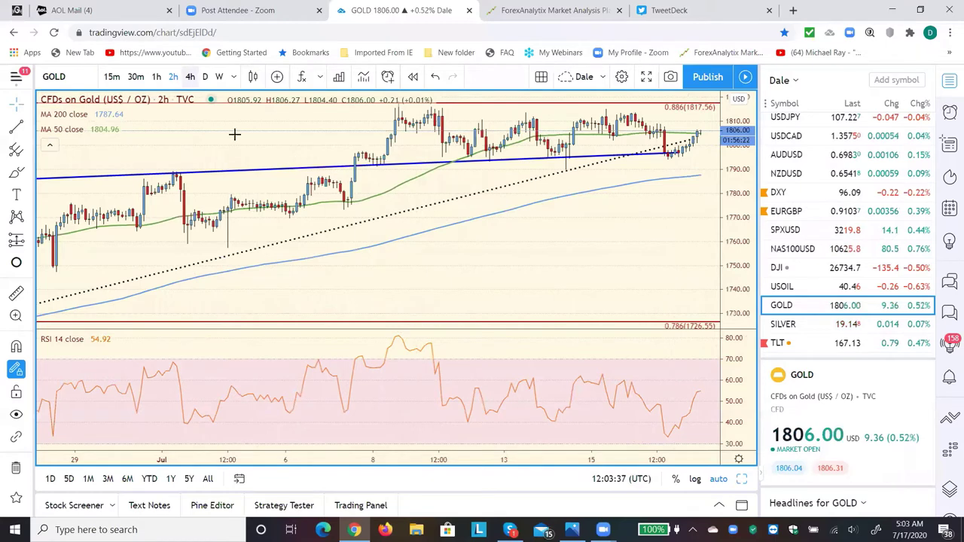
pyautogui.write('240')
pyautogui.press('Return')
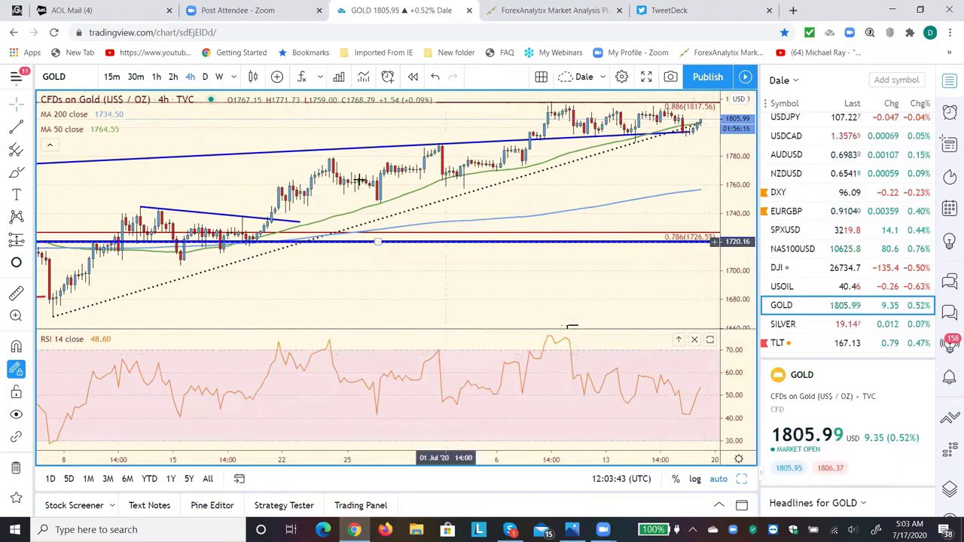
pyautogui.write('D')
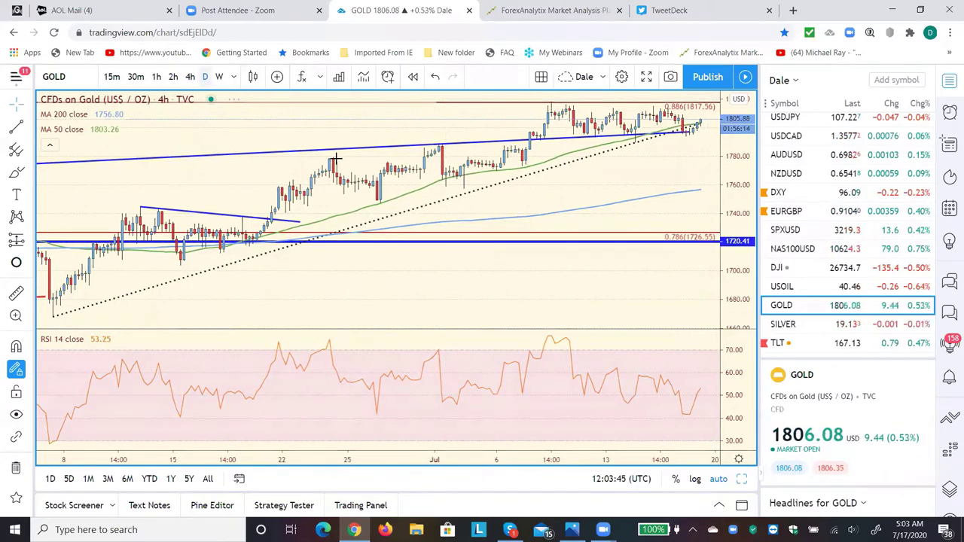
pyautogui.press('Return')
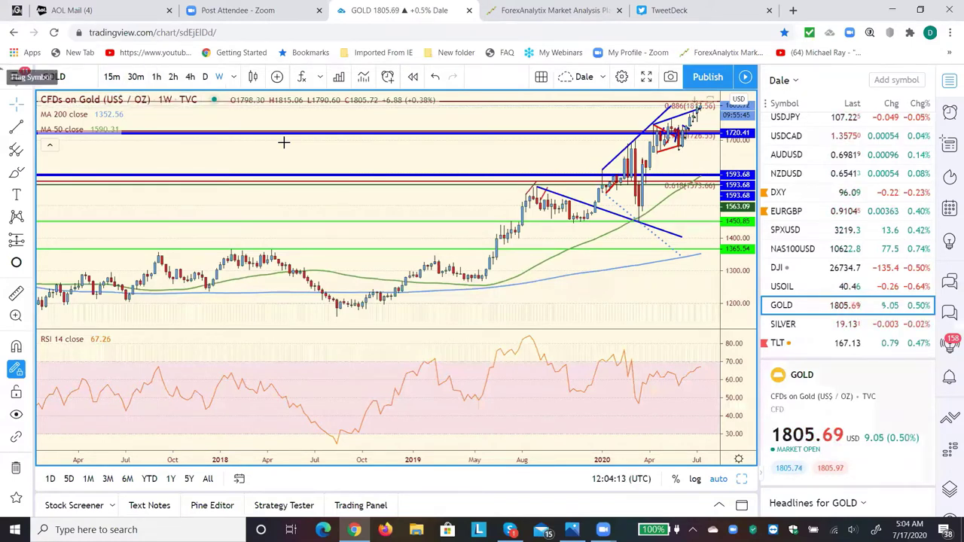
# Select SPXUSD in the watchlist after a brief look at NAS100USD.
pyautogui.click(792, 230)
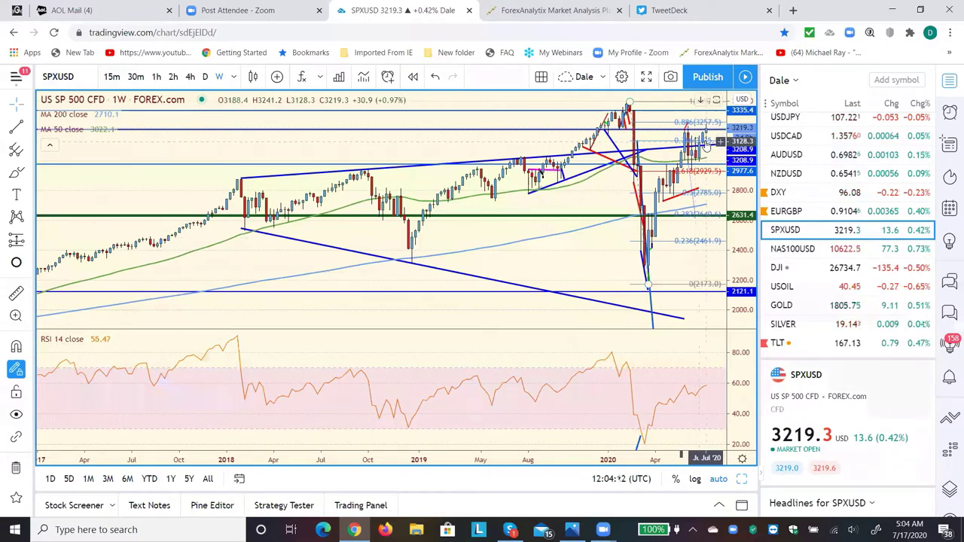
pyautogui.click(812, 256)
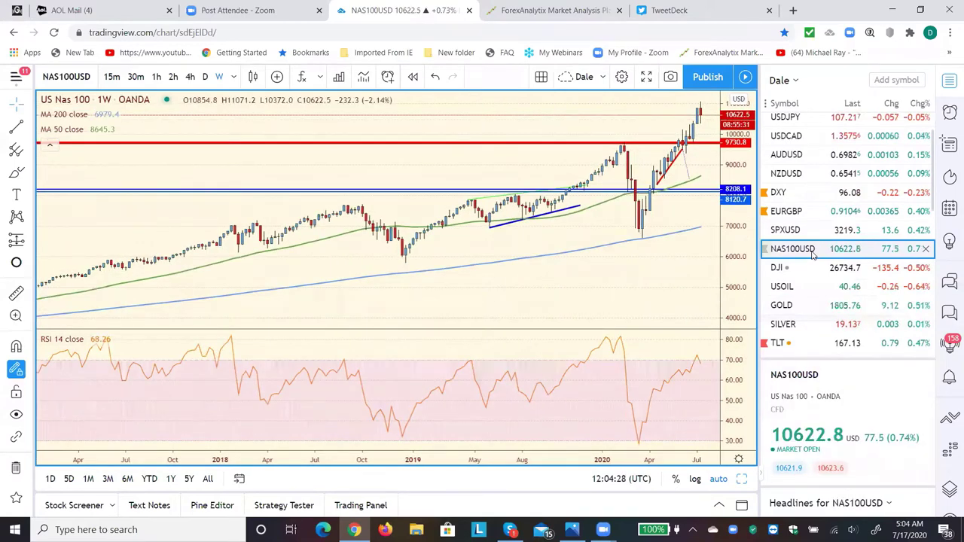
pyautogui.click(780, 235)
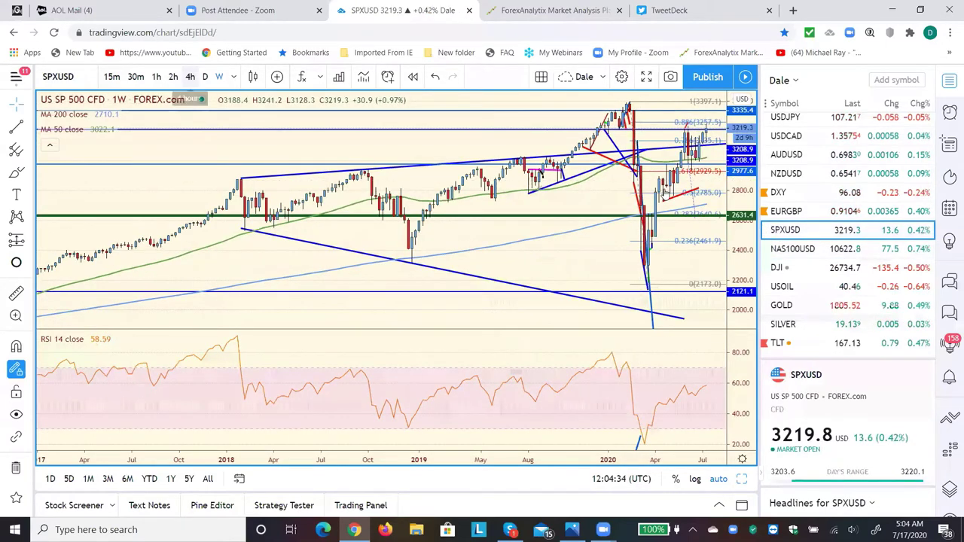
# Put SPXUSD on 4-hour candles and slightly rescale the price axis.
pyautogui.click(190, 76)
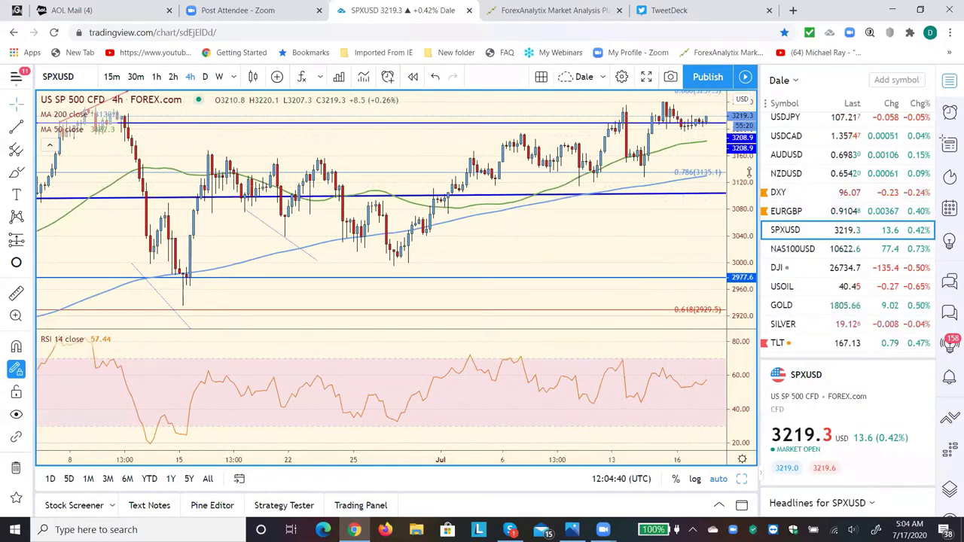
pyautogui.moveTo(748, 175); pyautogui.dragTo(747, 178)
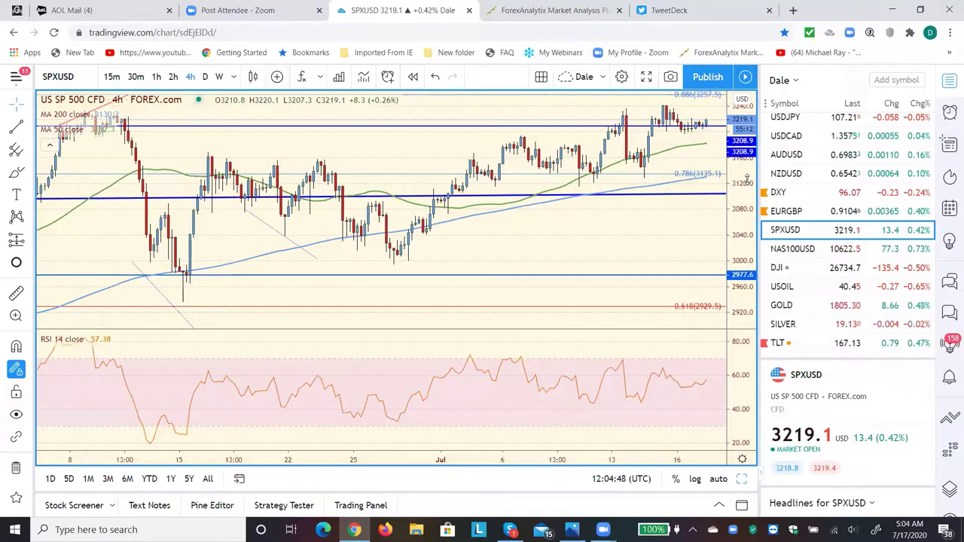
pyautogui.moveTo(747, 179); pyautogui.dragTo(748, 174)
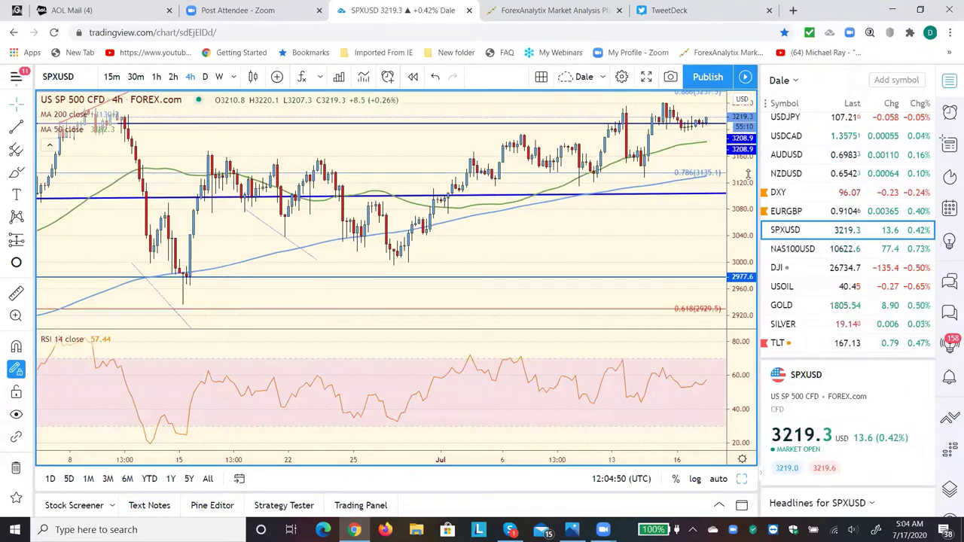
# Select NAS100USD in the watchlist to show its 4-hour chart.
pyautogui.click(799, 252)
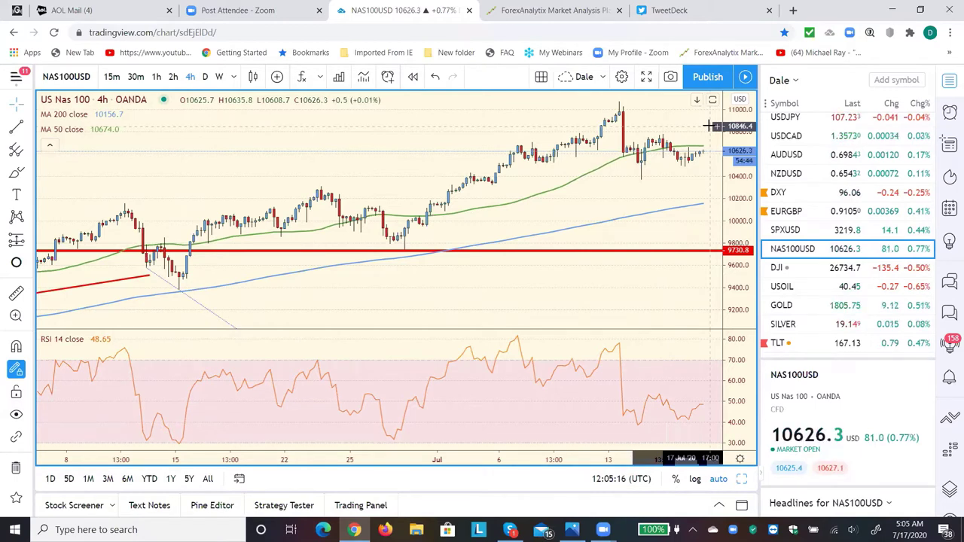
# Open DXY, review it on 60-minute and 2h intervals, then settle on daily candles.
pyautogui.click(785, 196)
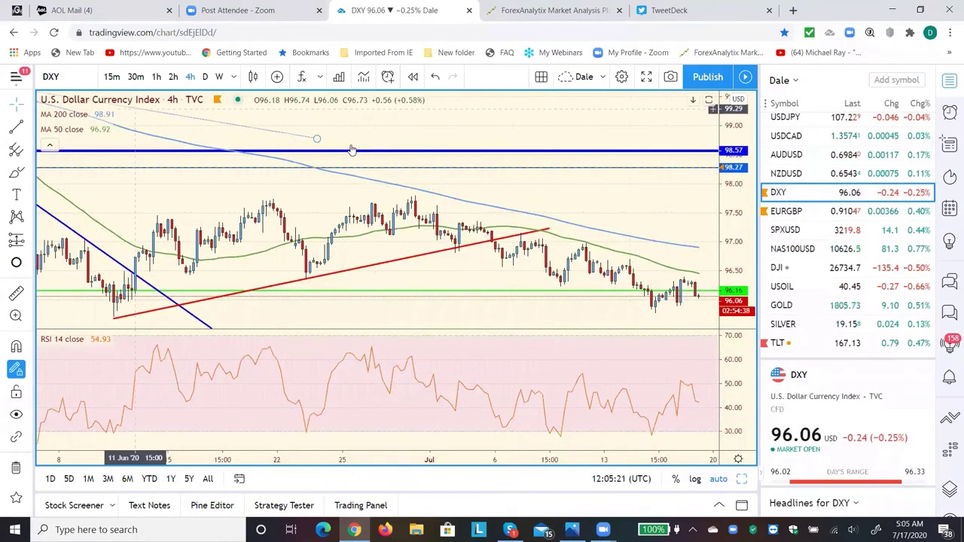
pyautogui.write('60')
pyautogui.press('Return')
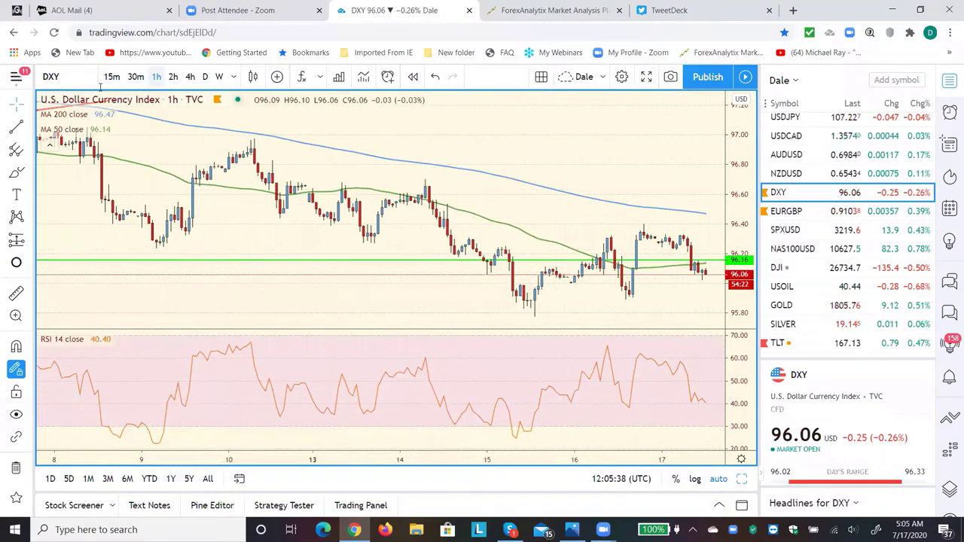
pyautogui.write('2h')
pyautogui.press('Return')
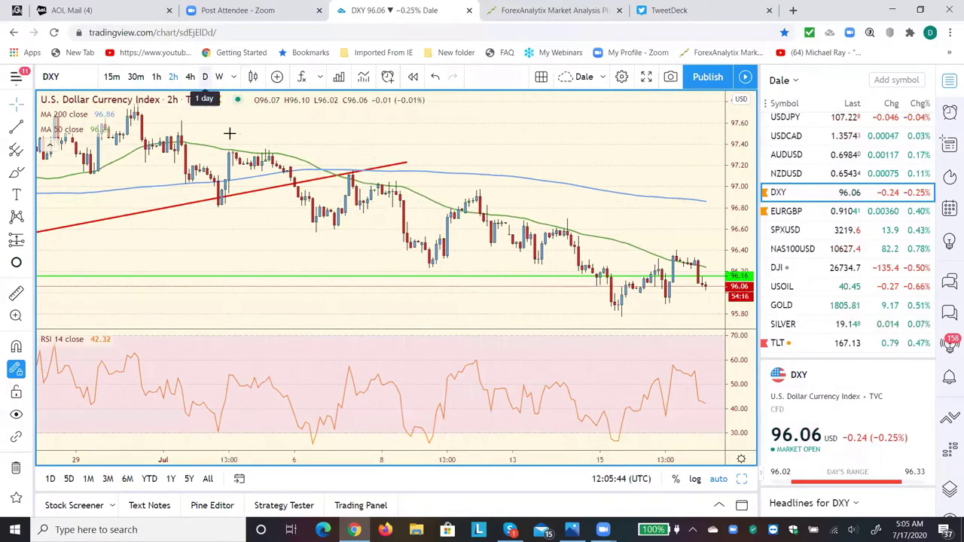
pyautogui.click(205, 76)
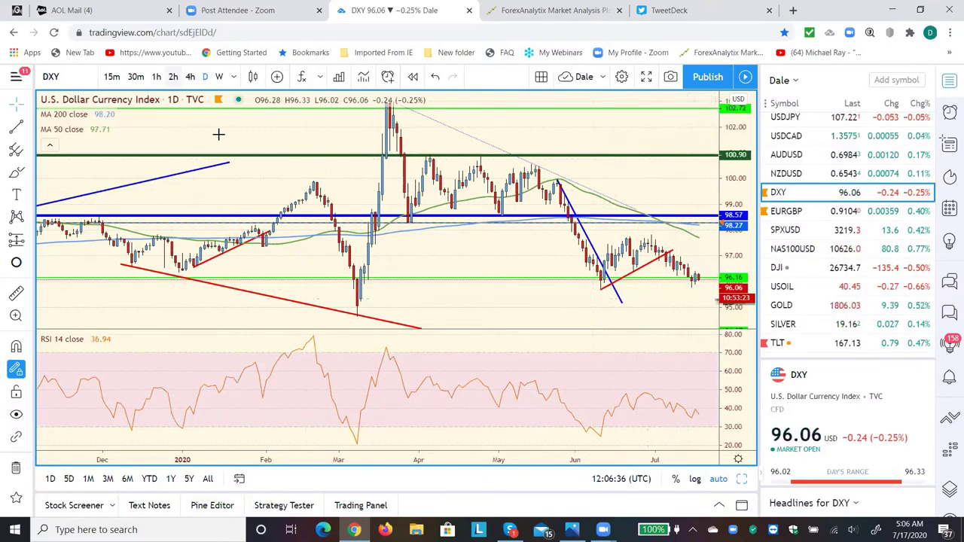
# Switch the DXY chart to the 2-hour interval for review.
pyautogui.write('2h')
pyautogui.press('Return')
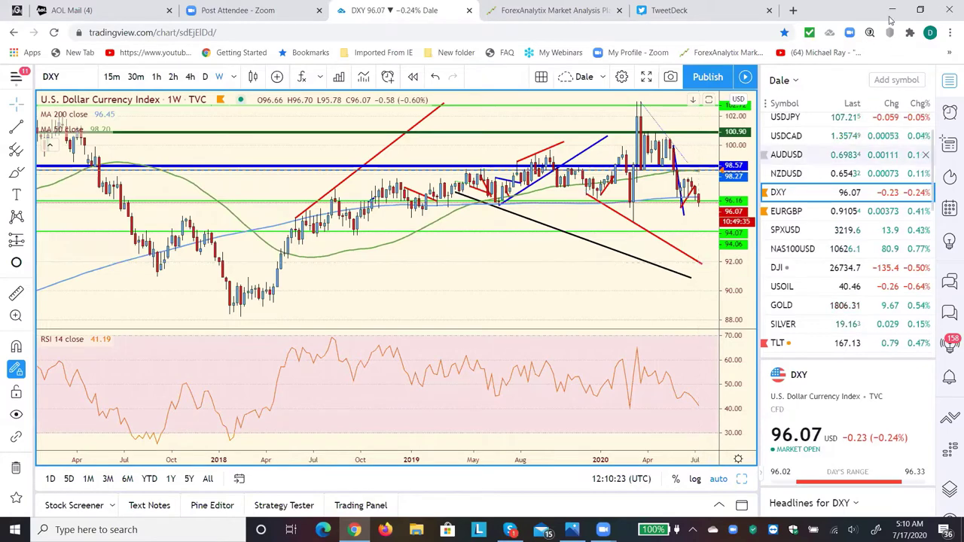
# Switch to the ForexAnalytix tab showing the Active Tickers dashboard.
pyautogui.click(525, 10)
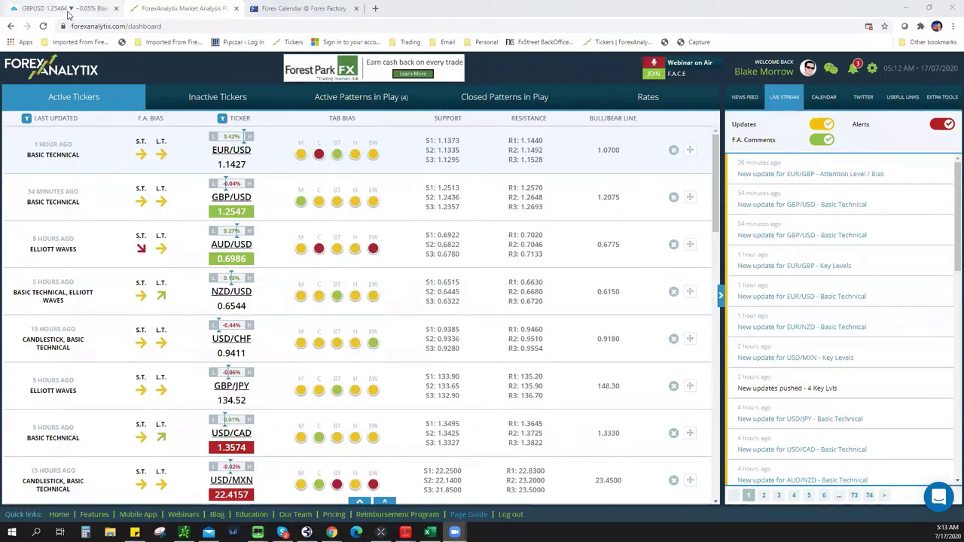
pyautogui.hotkey('ctrl', 'shift', 'Tab')
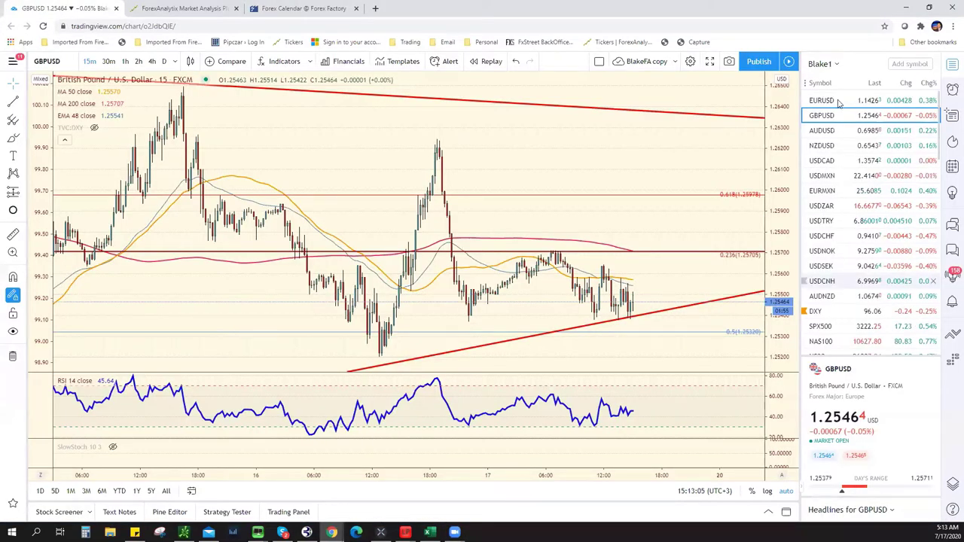
pyautogui.click(828, 101)
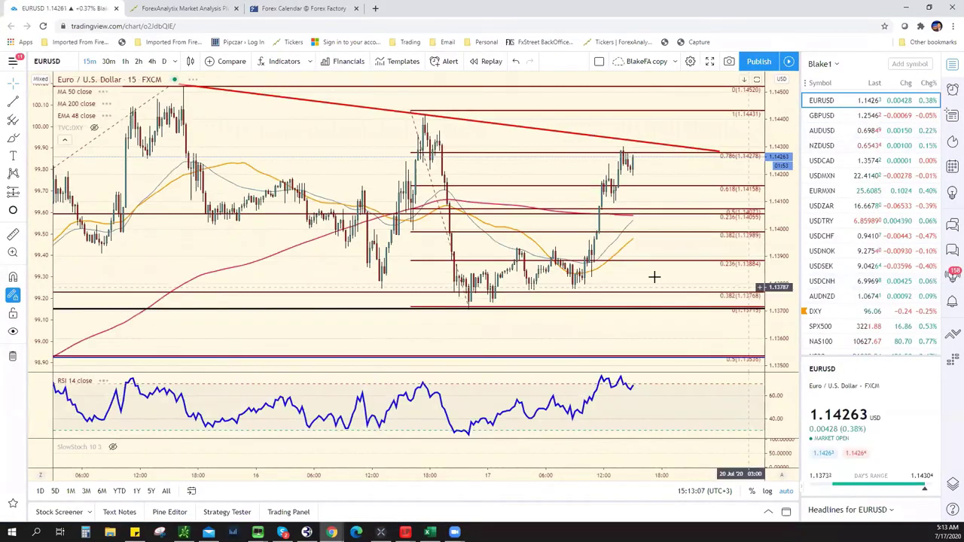
pyautogui.scroll(-4, 654, 277)
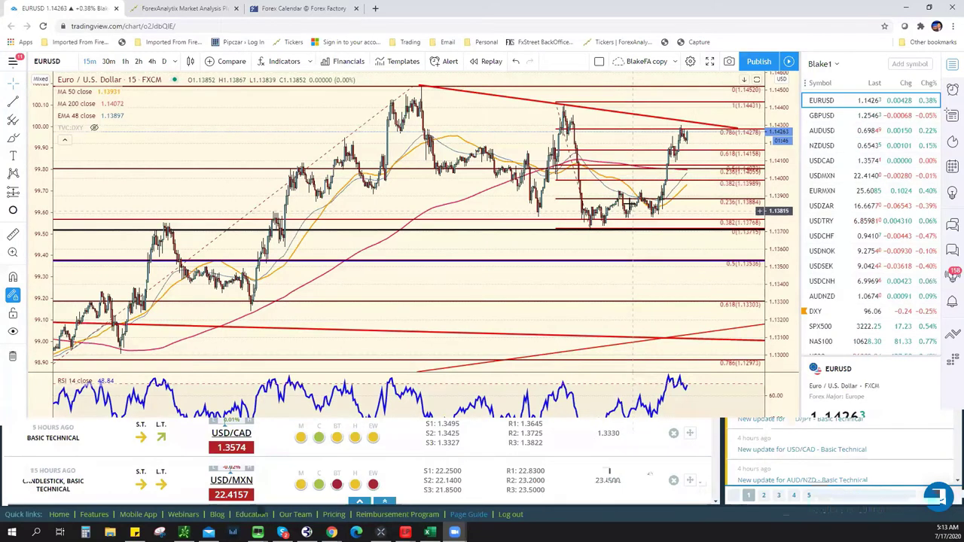
# Check the EUR/USD pattern's 1.1370 entry in Active Patterns, then return to the chart.
pyautogui.click(193, 12)
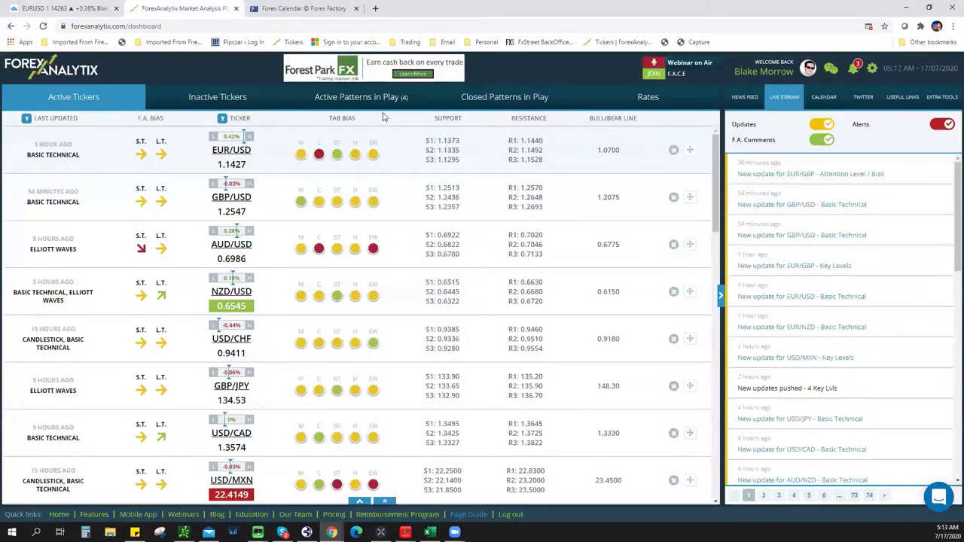
pyautogui.click(380, 104)
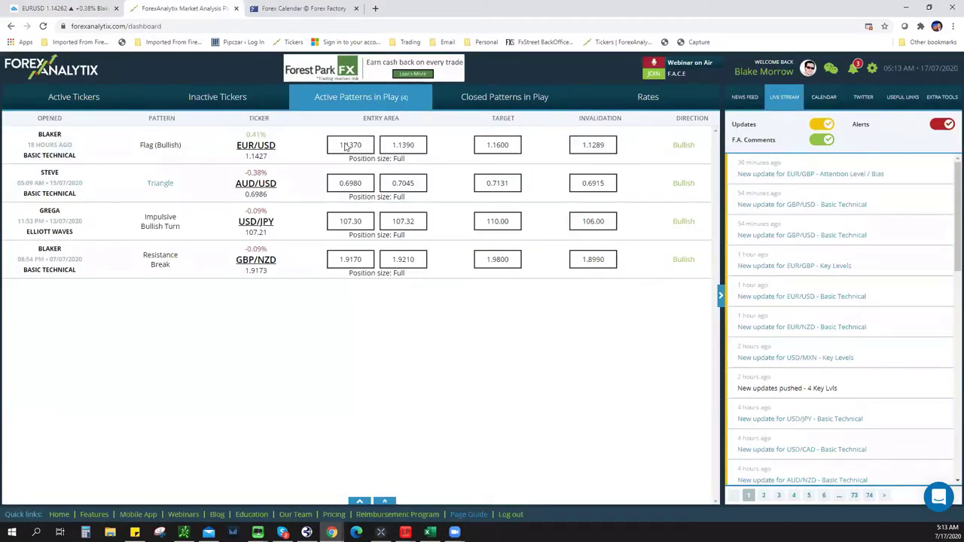
pyautogui.moveTo(337, 146); pyautogui.dragTo(375, 144)
pyautogui.click(89, 97)
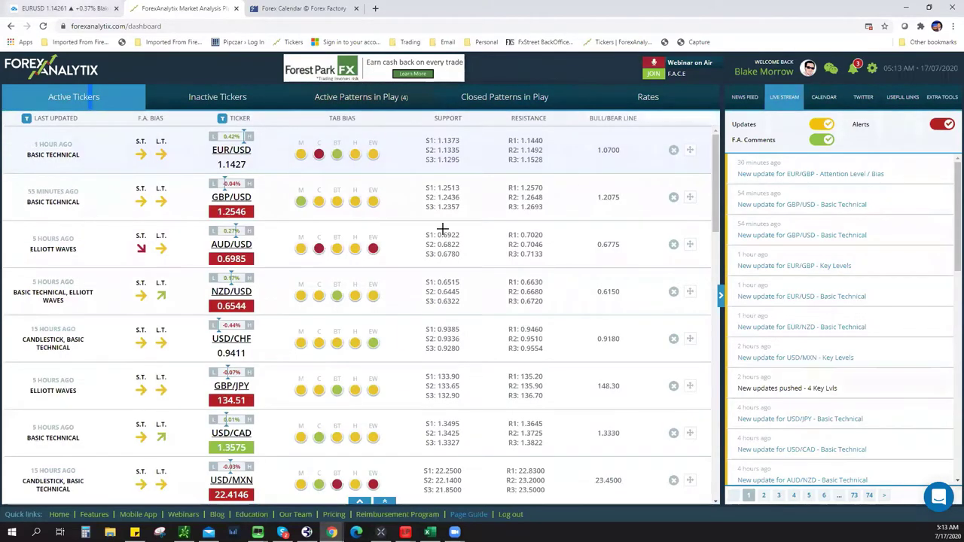
pyautogui.hotkey('ctrl', '1')
# Set the EUR/USD chart to the 240 (4-hour) interval, zoom, then pick AUDJPY.
pyautogui.scroll(-2, 587, 234)
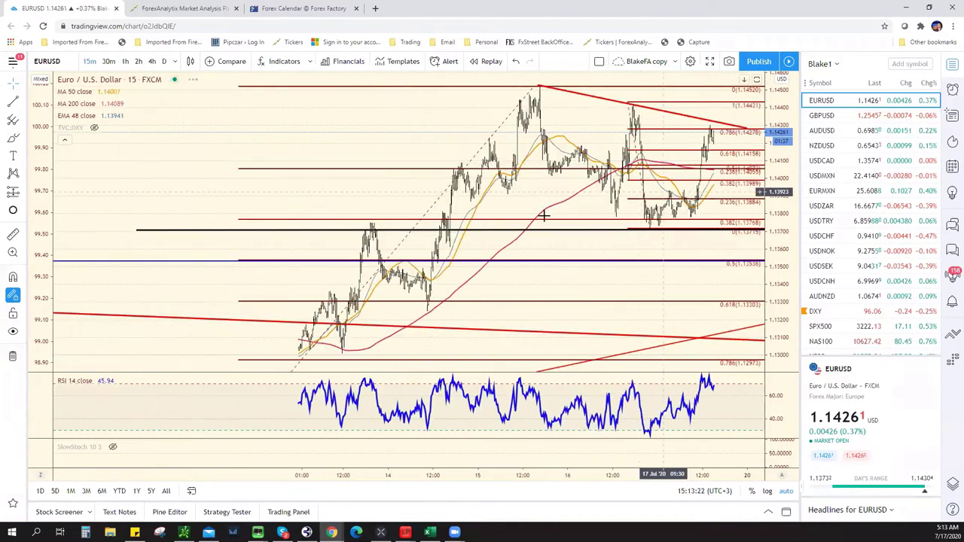
pyautogui.write('240')
pyautogui.press('Return')
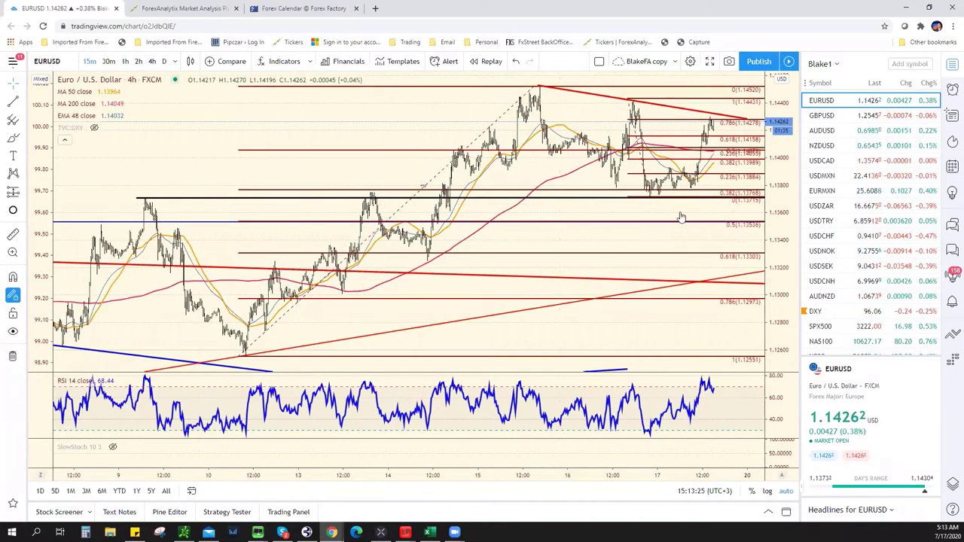
pyautogui.scroll(-4, 693, 173)
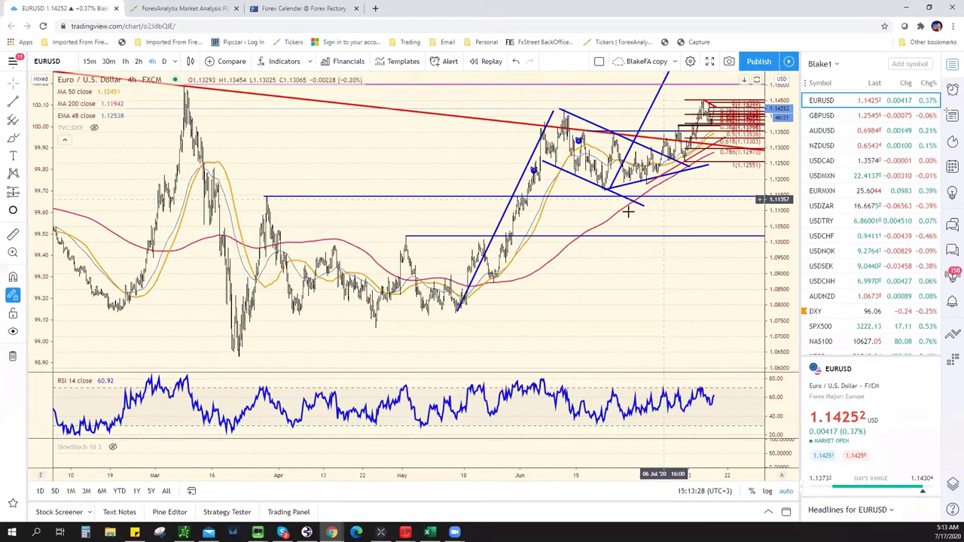
pyautogui.scroll(4, 628, 212)
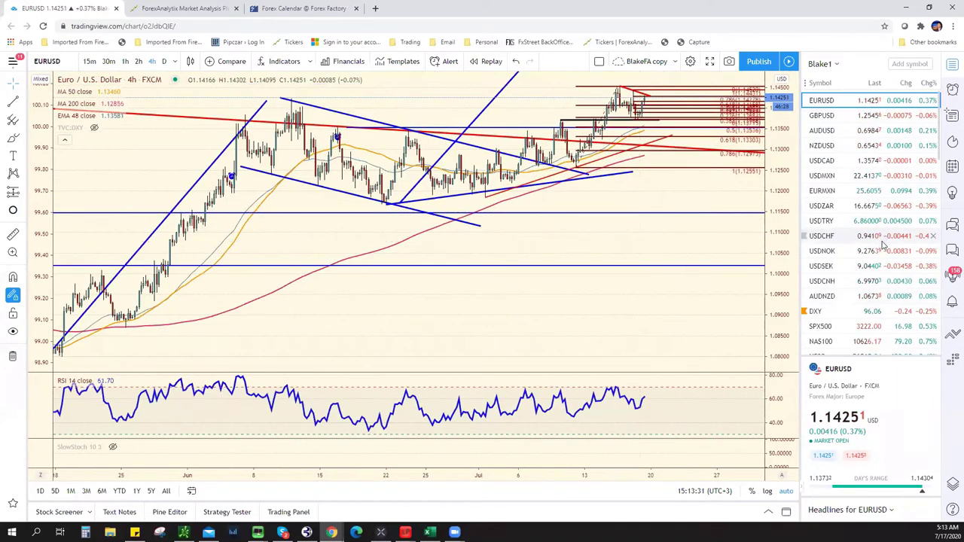
pyautogui.scroll(-2, 881, 249)
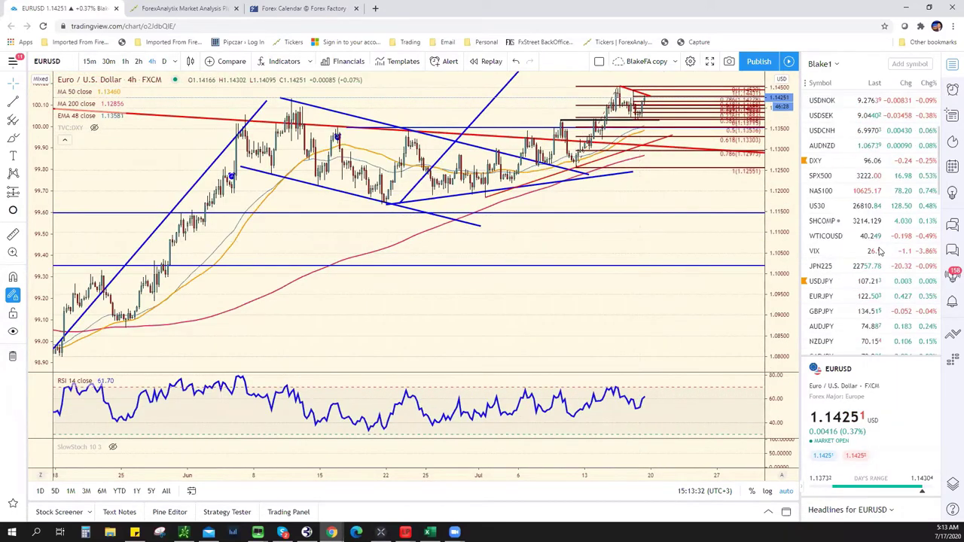
pyautogui.click(823, 325)
# Zoom the 4-hour AUDJPY chart to view its head-and-shoulders and converging trendlines.
pyautogui.scroll(2, 618, 249)
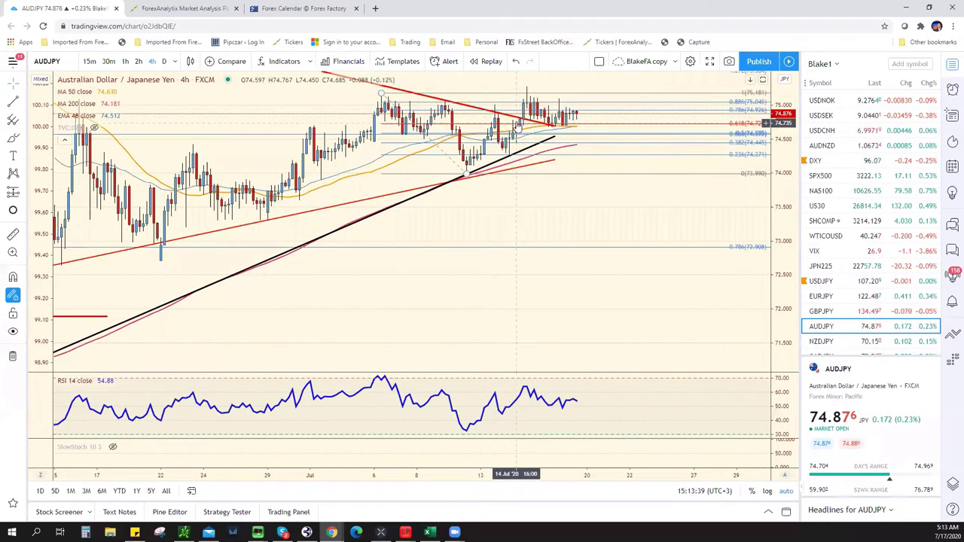
pyautogui.scroll(-1, 512, 140)
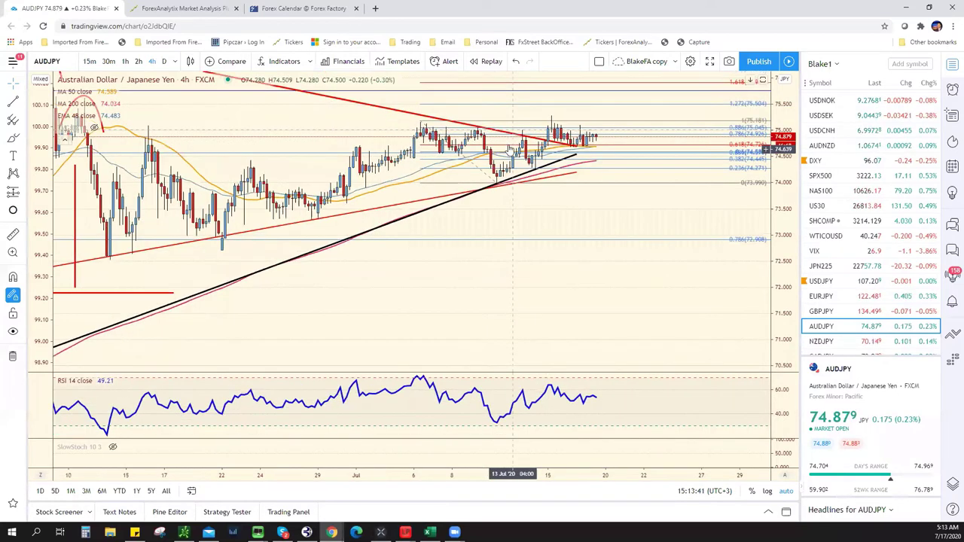
pyautogui.scroll(-4, 656, 161)
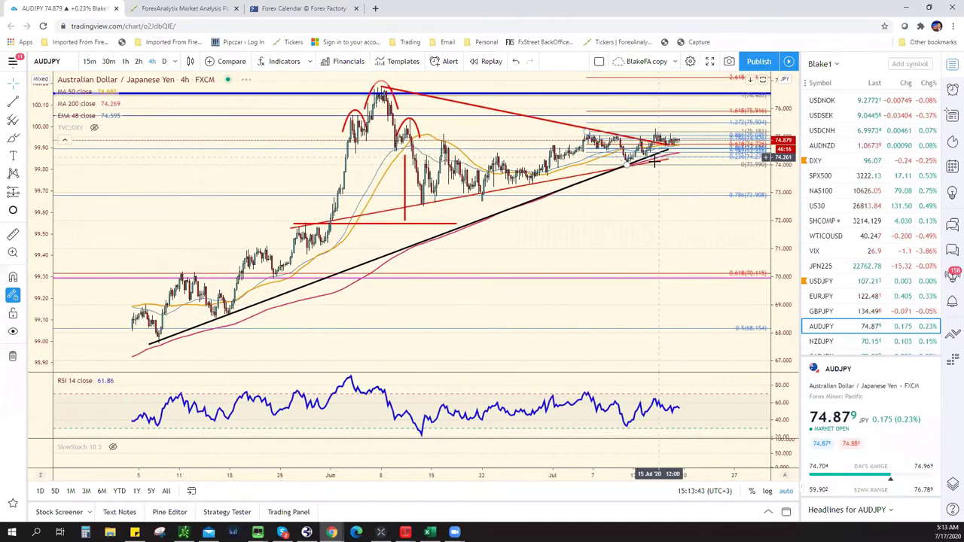
pyautogui.scroll(-2, 655, 161)
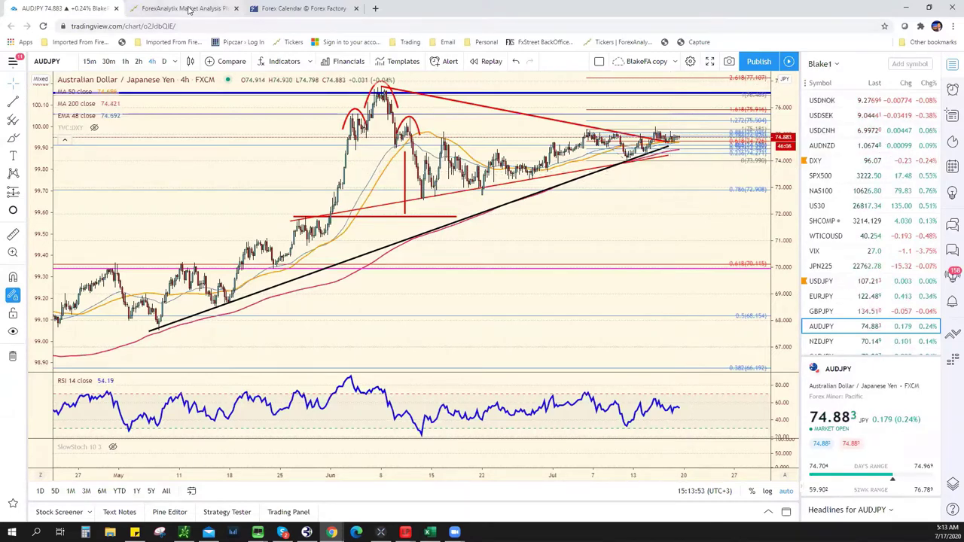
pyautogui.click(190, 9)
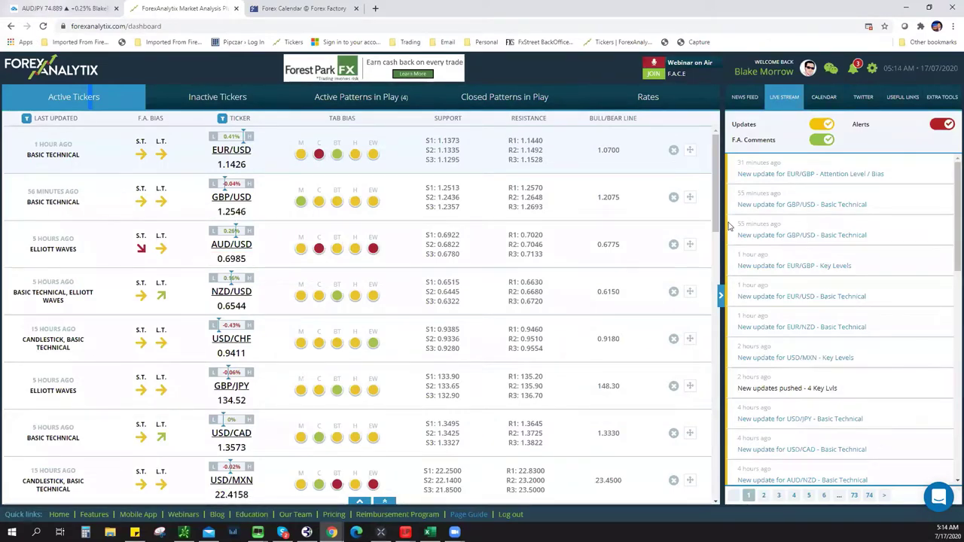
pyautogui.hotkey('ctrl', '1')
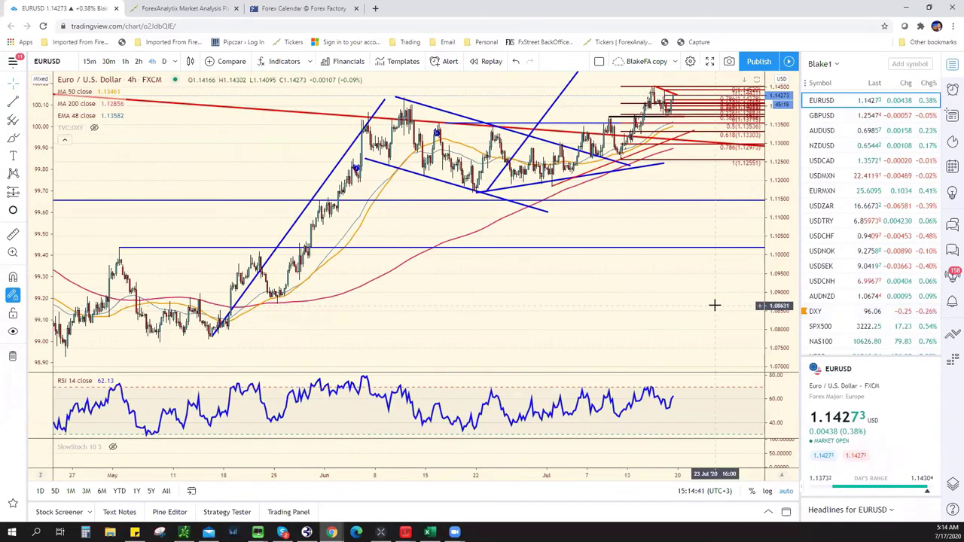
# Refocus the 4-hour EURUSD chart and zoom out to see the channel and 1.1506 resistance.
pyautogui.scroll(2, 708, 305)
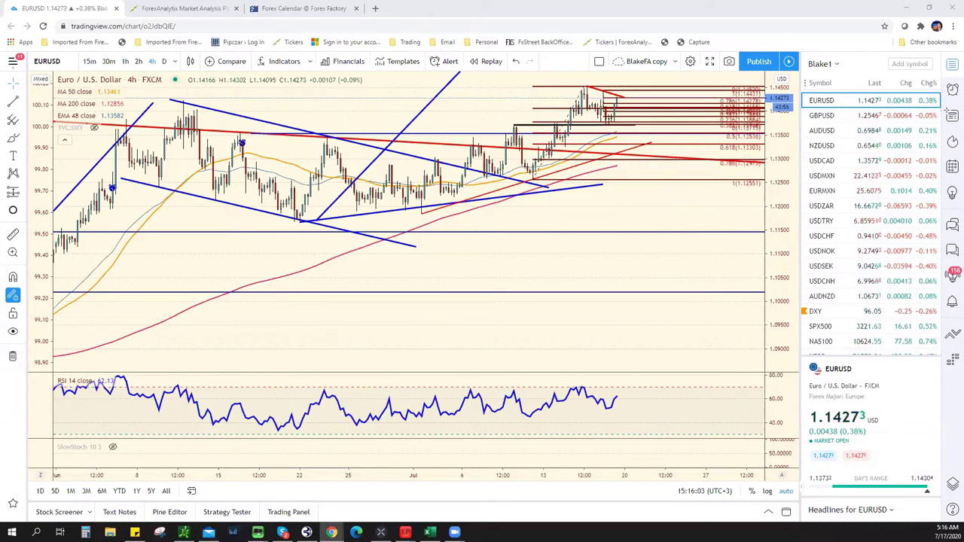
pyautogui.click(332, 533)
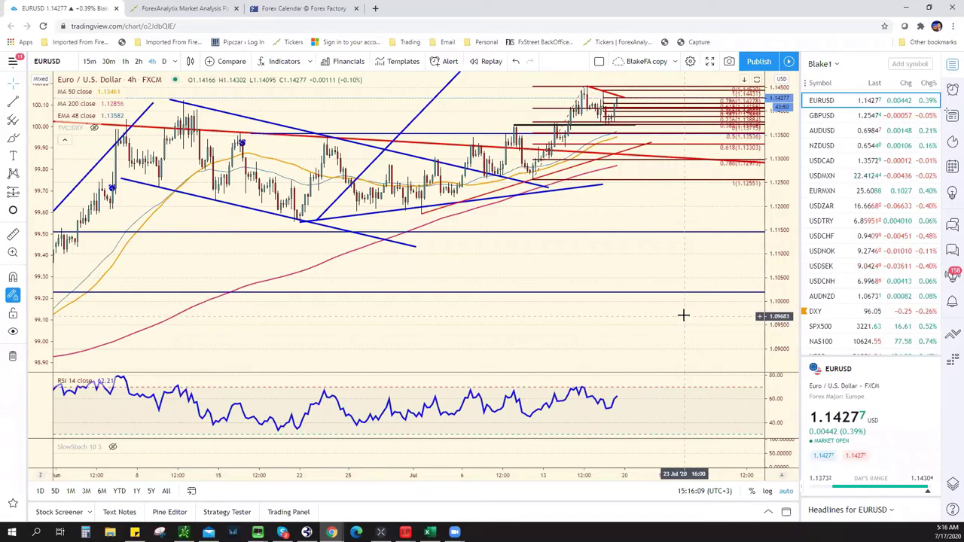
pyautogui.scroll(-2, 681, 315)
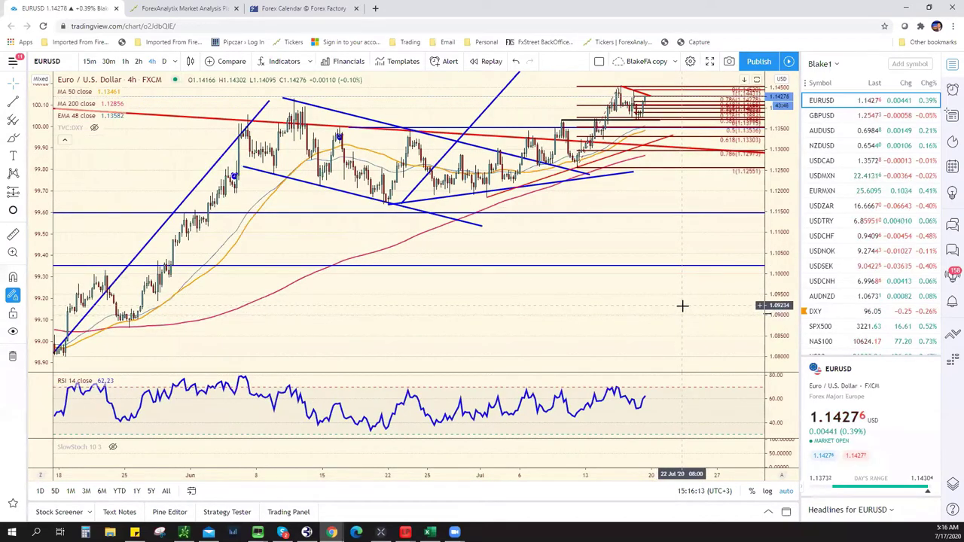
pyautogui.scroll(-2, 681, 305)
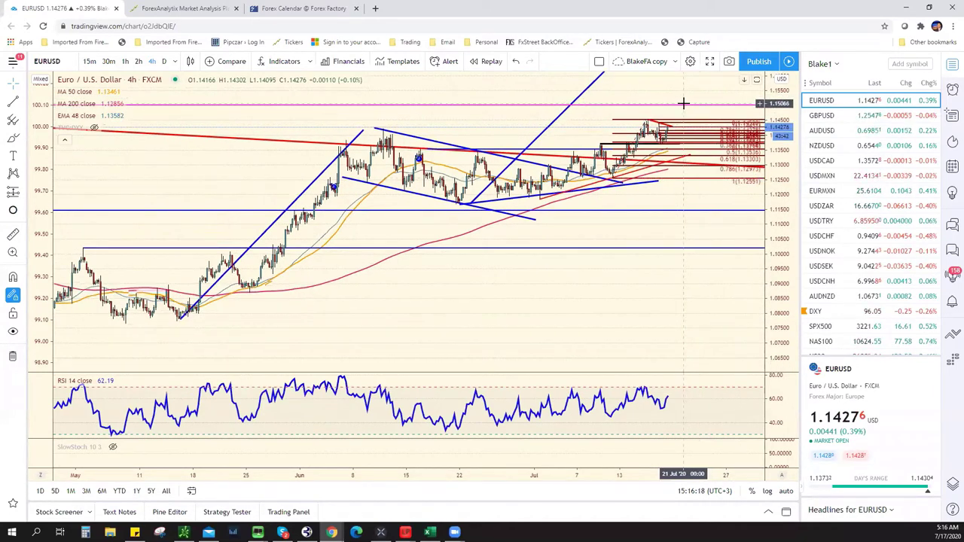
pyautogui.scroll(-3, 684, 101)
pyautogui.scroll(-3, 624, 138)
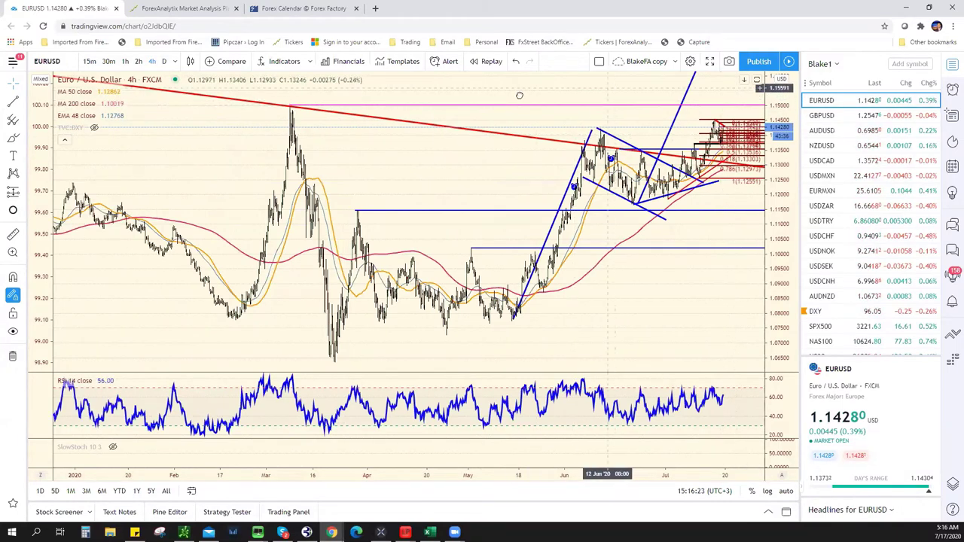
# Sketch a red four-point zigzag path above the latest EUR/USD candles near the pink 1.15 line.
pyautogui.moveTo(531, 95); pyautogui.dragTo(356, 96)
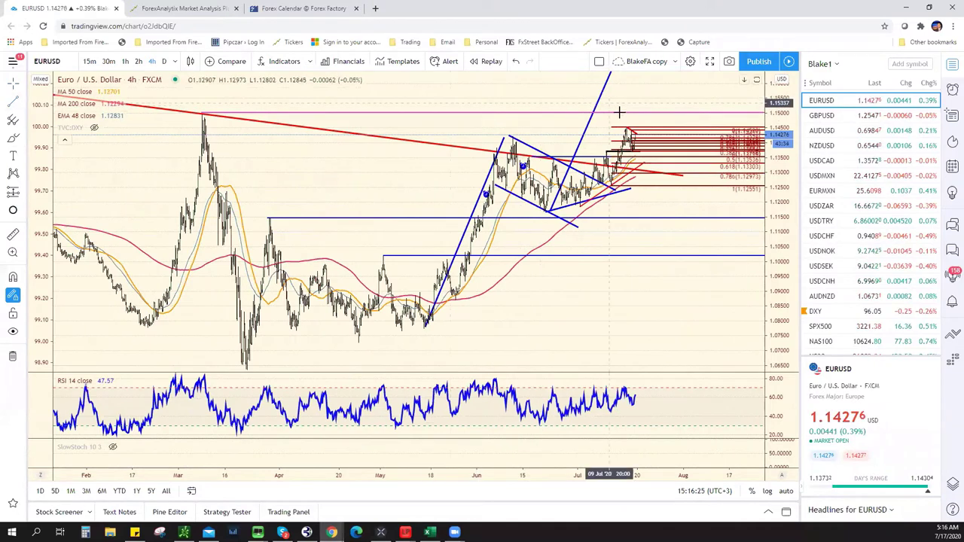
pyautogui.click(664, 110)
pyautogui.click(669, 108)
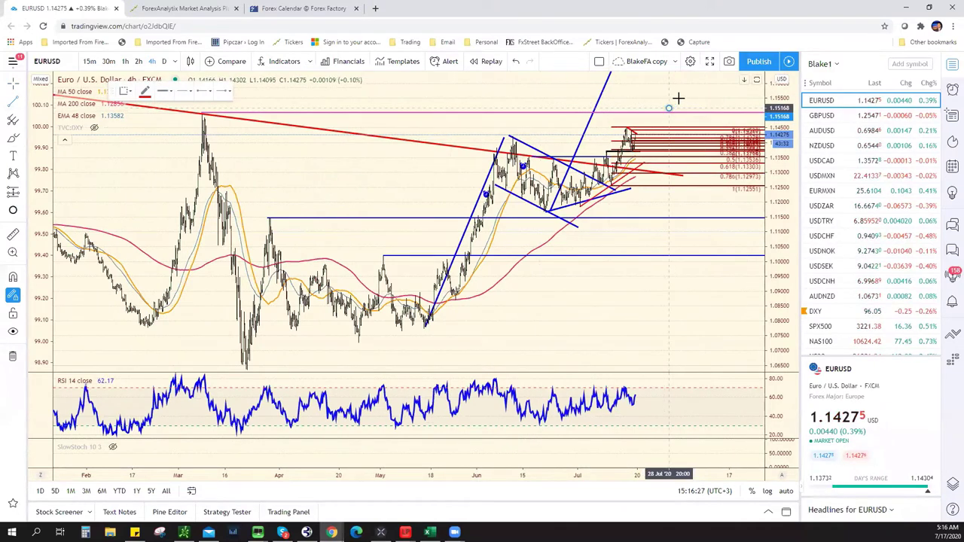
pyautogui.click(678, 98)
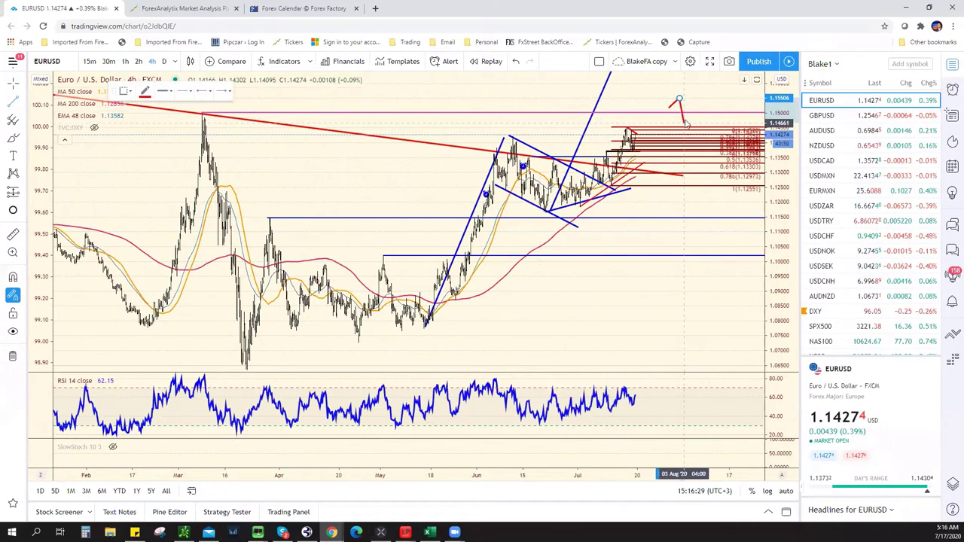
pyautogui.click(684, 122)
pyautogui.doubleClick(714, 79)
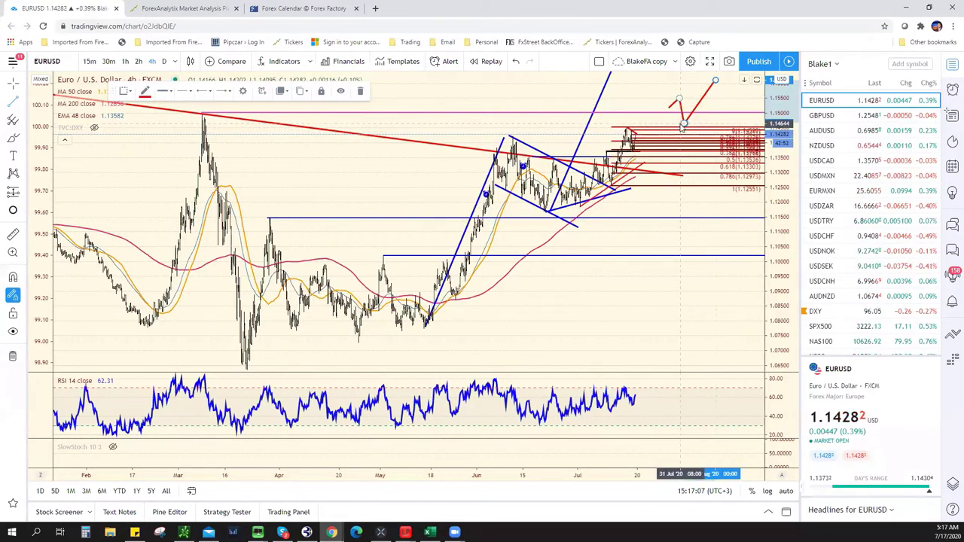
# Nudge the path's vertices toward the pink line, then delete the red drawing.
pyautogui.moveTo(682, 124); pyautogui.dragTo(684, 122)
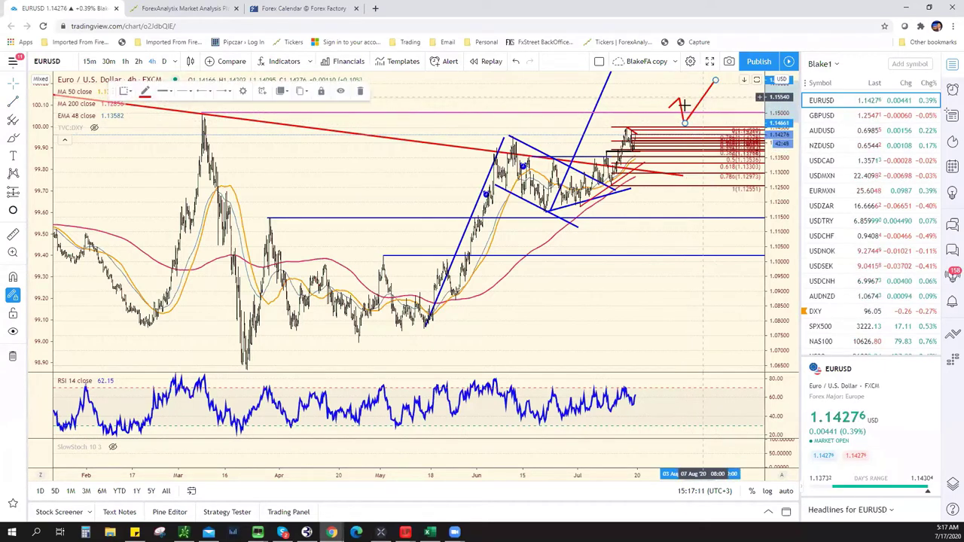
pyautogui.moveTo(715, 80); pyautogui.dragTo(679, 98)
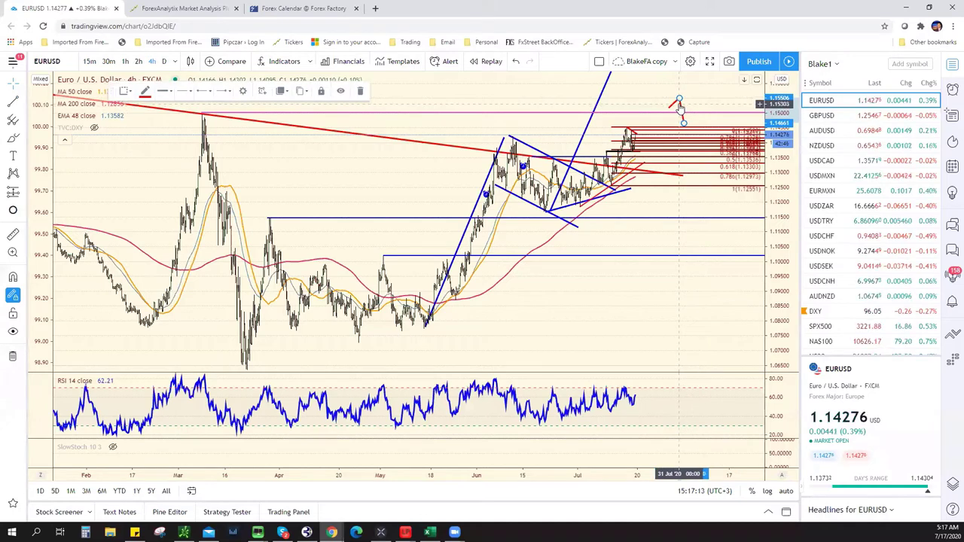
pyautogui.press('Delete')
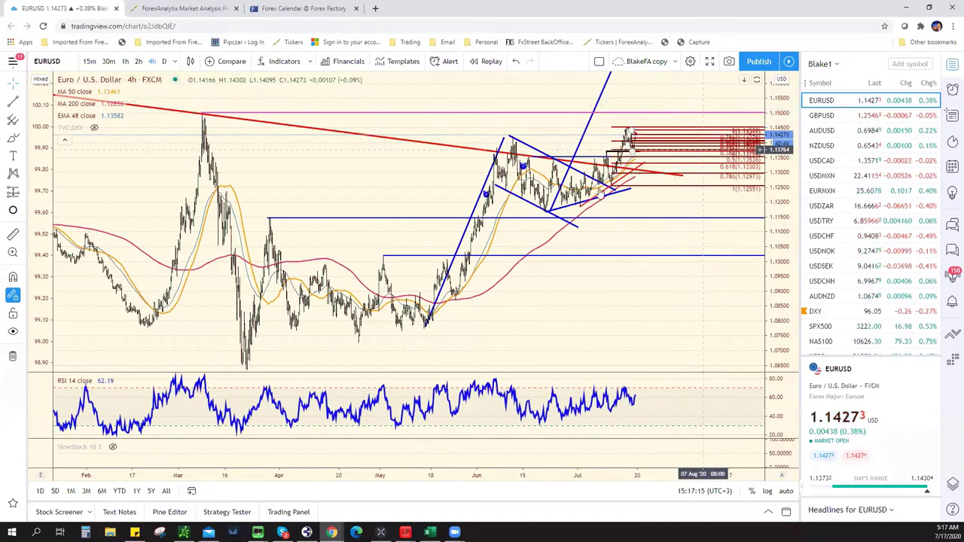
pyautogui.scroll(4, 609, 189)
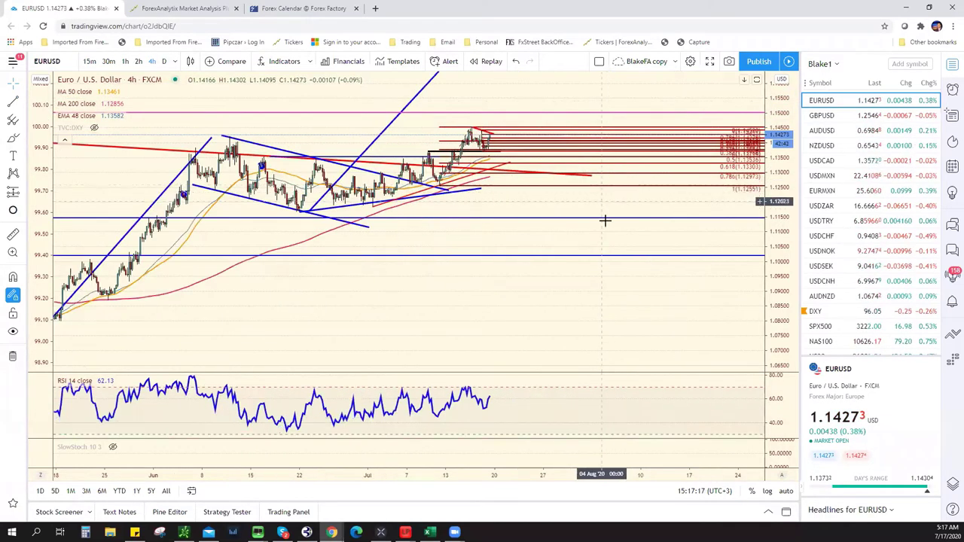
pyautogui.scroll(-5, 604, 220)
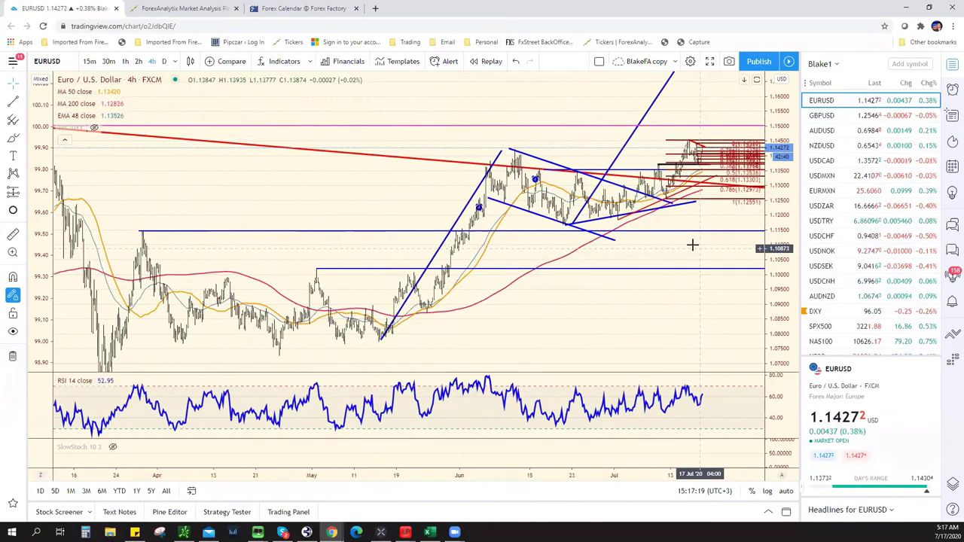
pyautogui.scroll(6, 692, 245)
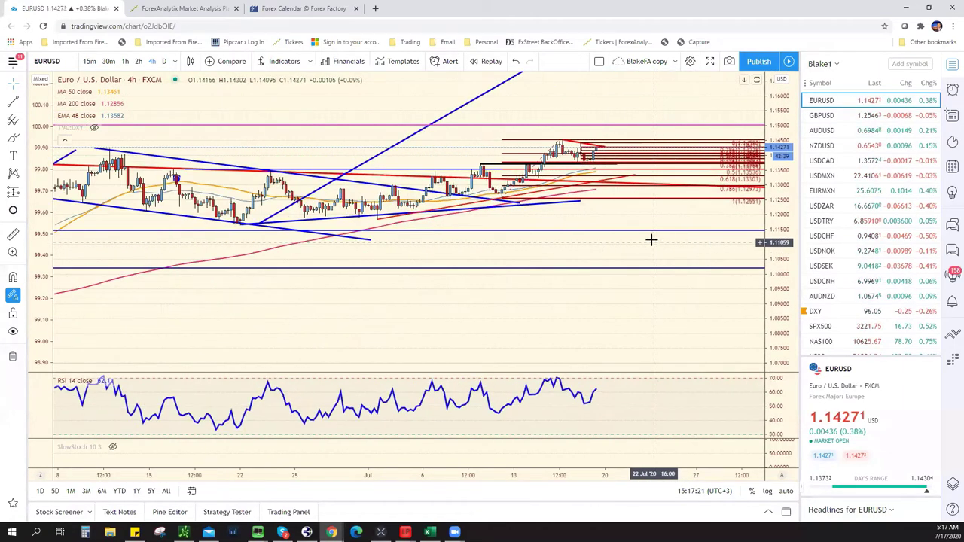
pyautogui.scroll(-3, 651, 239)
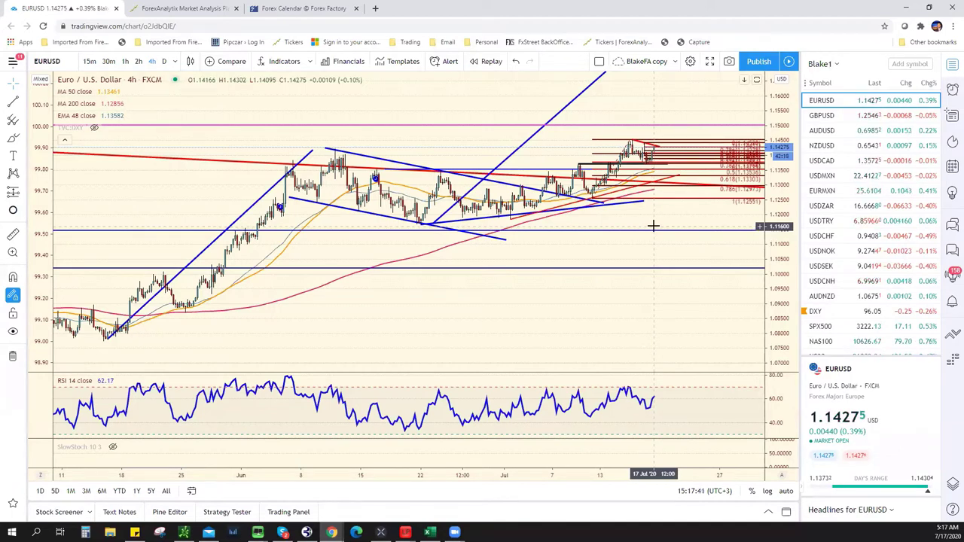
pyautogui.scroll(3, 650, 194)
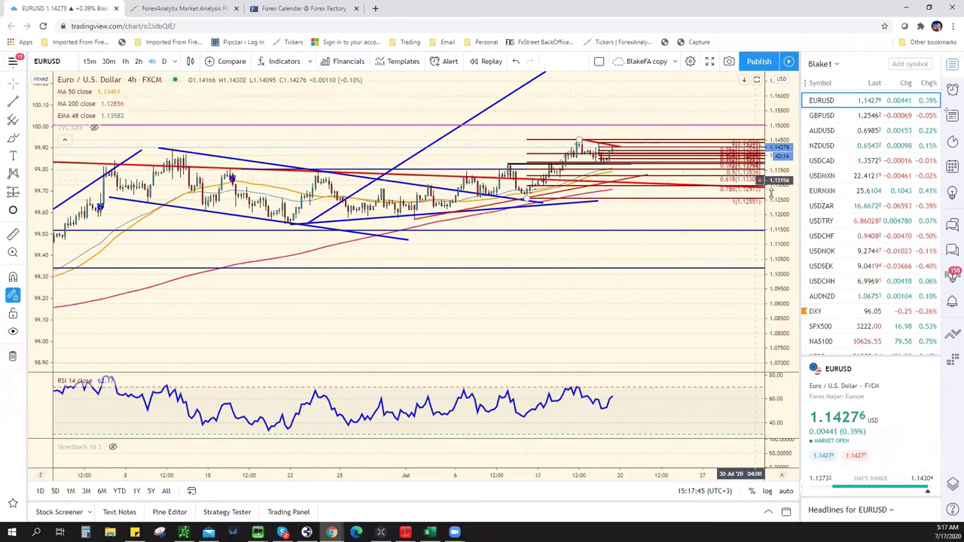
pyautogui.moveTo(639, 220); pyautogui.dragTo(684, 331)
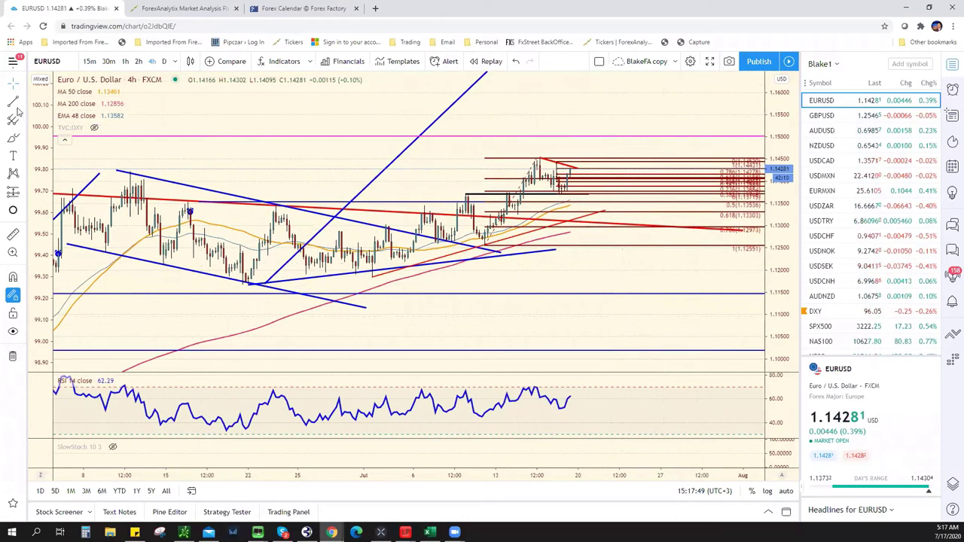
pyautogui.click(580, 222)
pyautogui.click(661, 146)
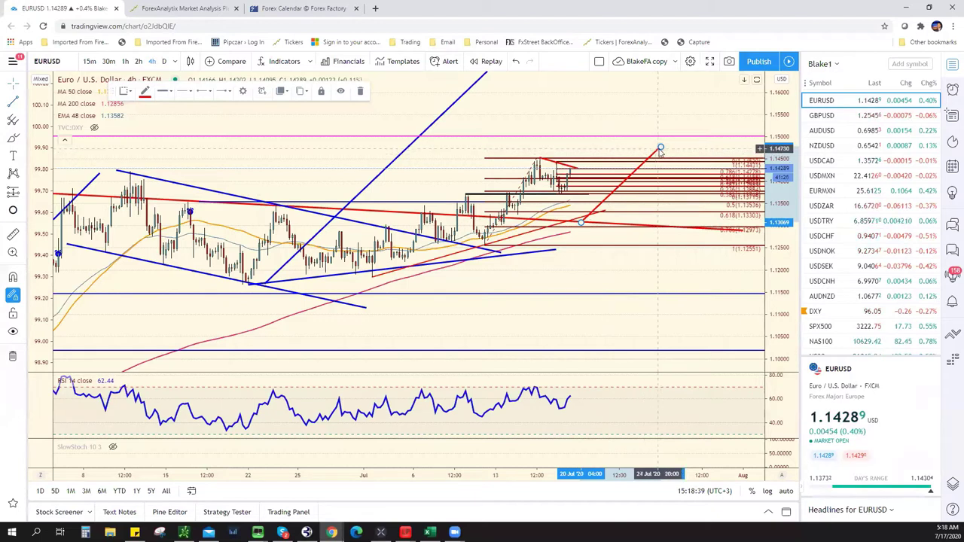
pyautogui.press('Delete')
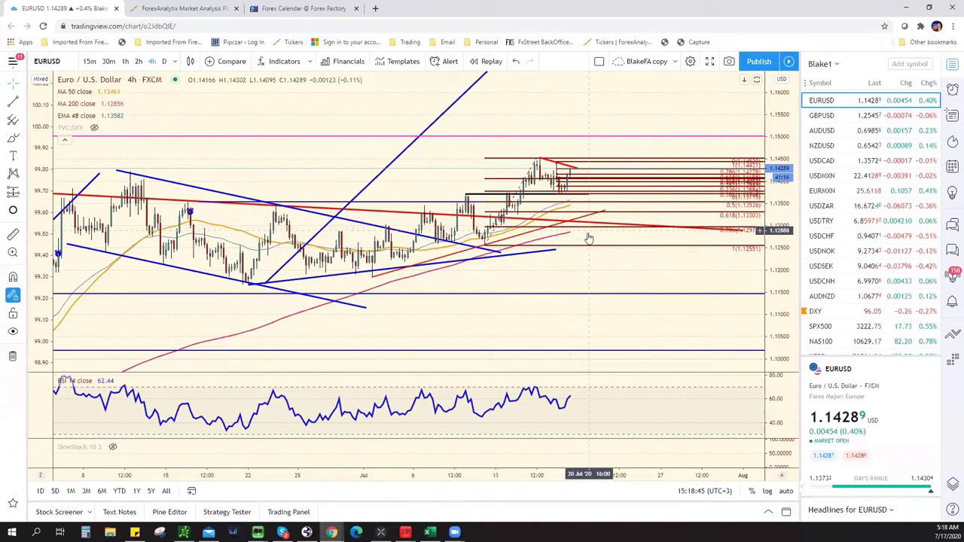
# Zoom the EUR/USD chart out and back in, then switch to the July 17, 2020 bias workbook.
pyautogui.scroll(-2, 588, 236)
pyautogui.scroll(-2, 605, 149)
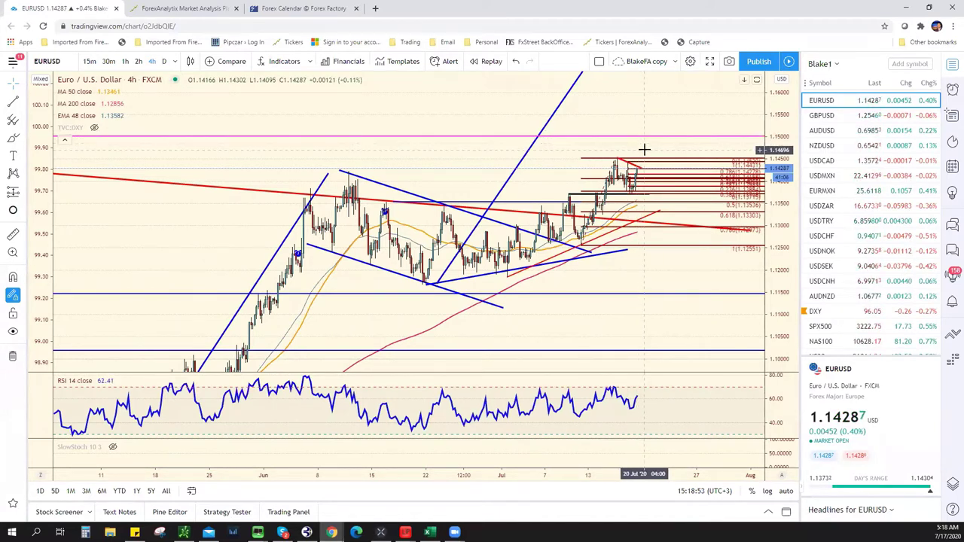
pyautogui.scroll(-3, 655, 151)
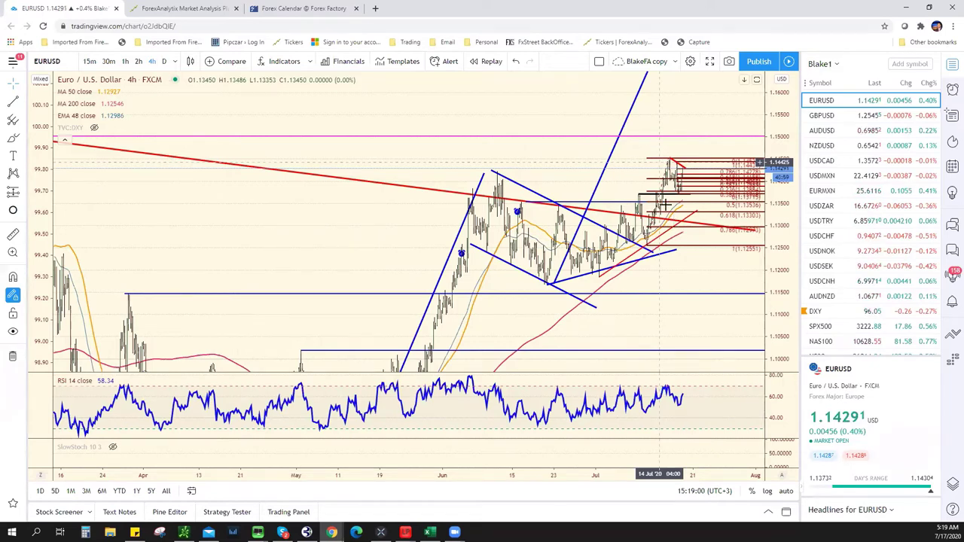
pyautogui.scroll(3, 665, 203)
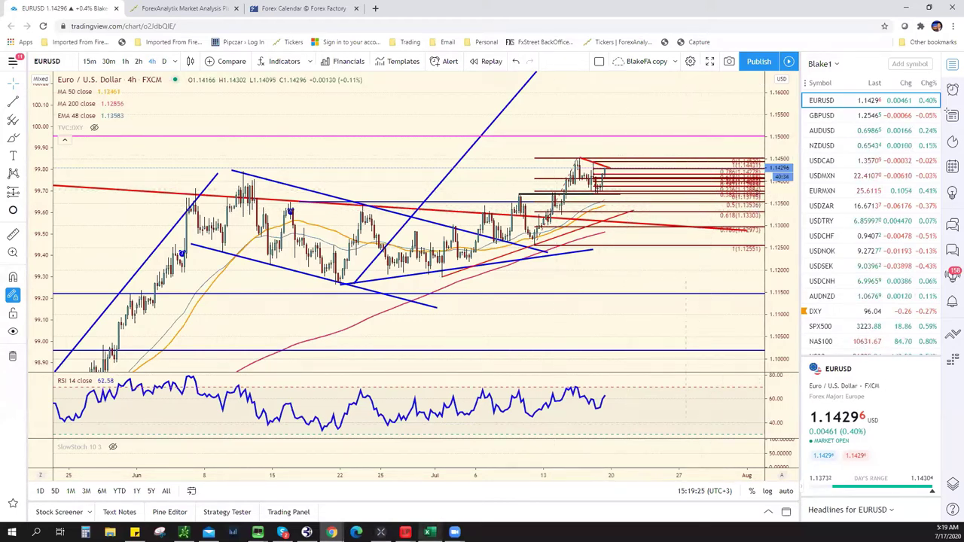
pyautogui.hotkey('alt', 'Tab')
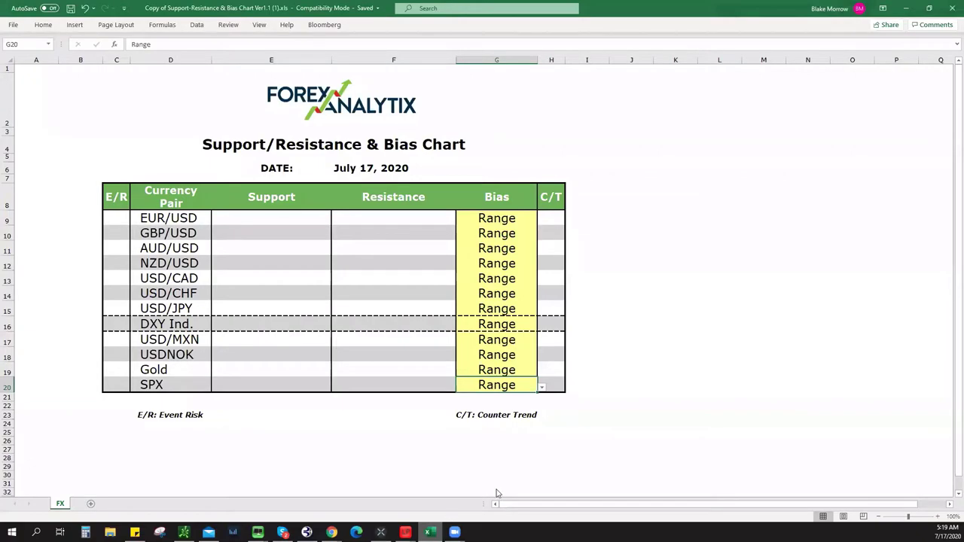
# Return to the EUR/USD chart, reset and zoom out its view, then switch to the ForexAnalytix tab.
pyautogui.hotkey('alt', 'Tab')
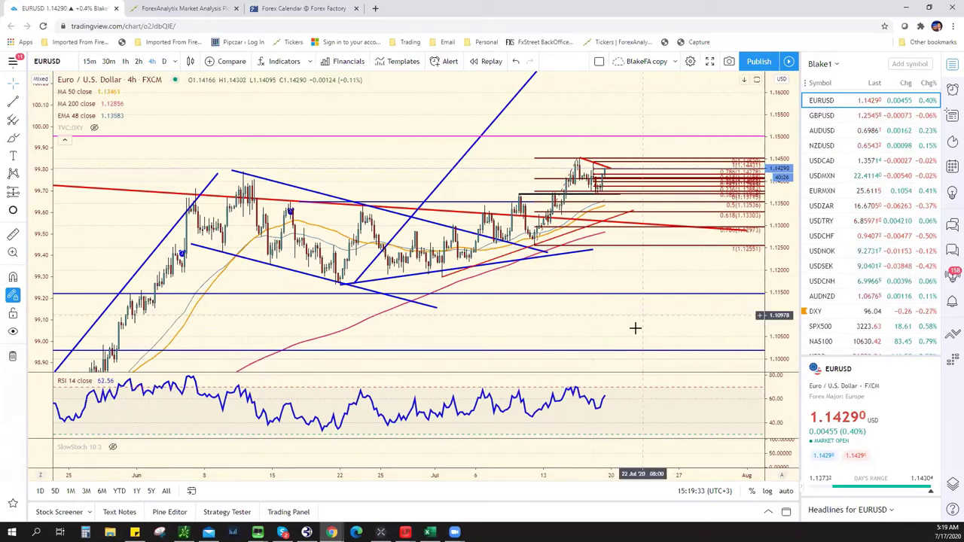
pyautogui.scroll(-2, 635, 327)
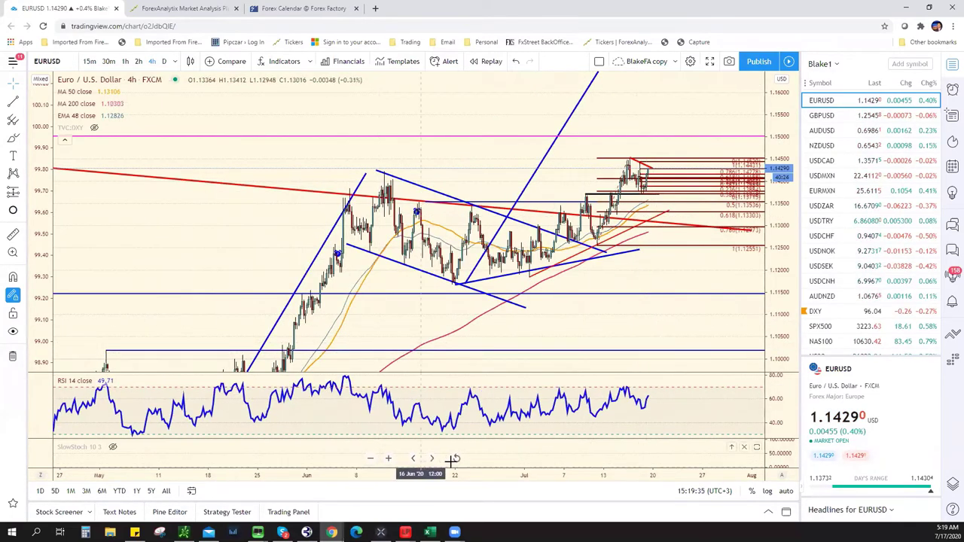
pyautogui.click(456, 458)
pyautogui.scroll(-5, 555, 289)
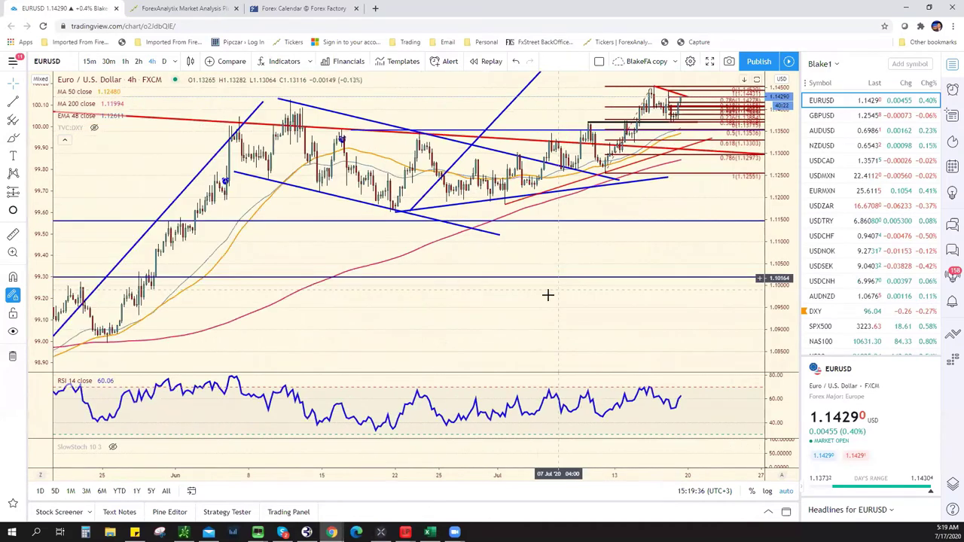
pyautogui.hotkey('ctrl', 'Tab')
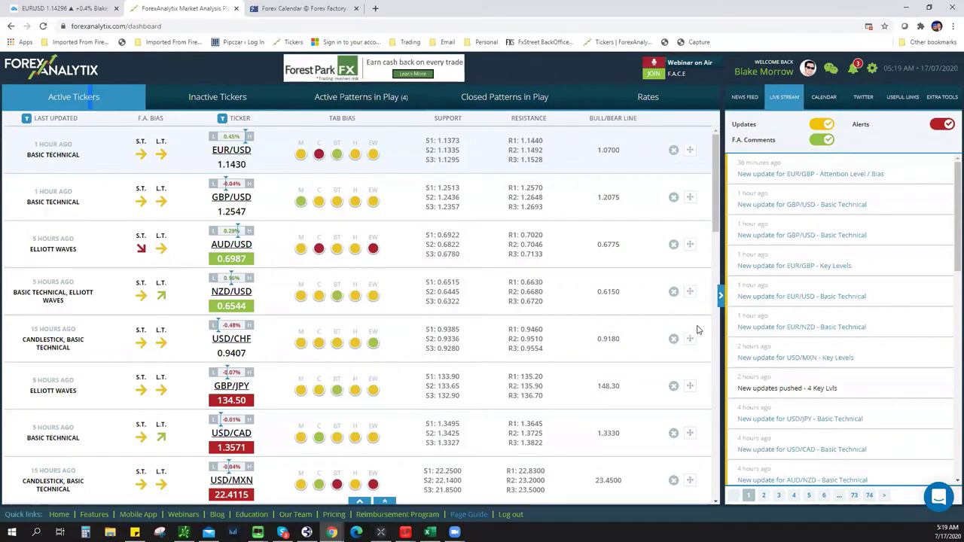
# Collapse and reopen the right panel, view Calendar then News Feed, and open the EUR/USD detail panel.
pyautogui.click(721, 297)
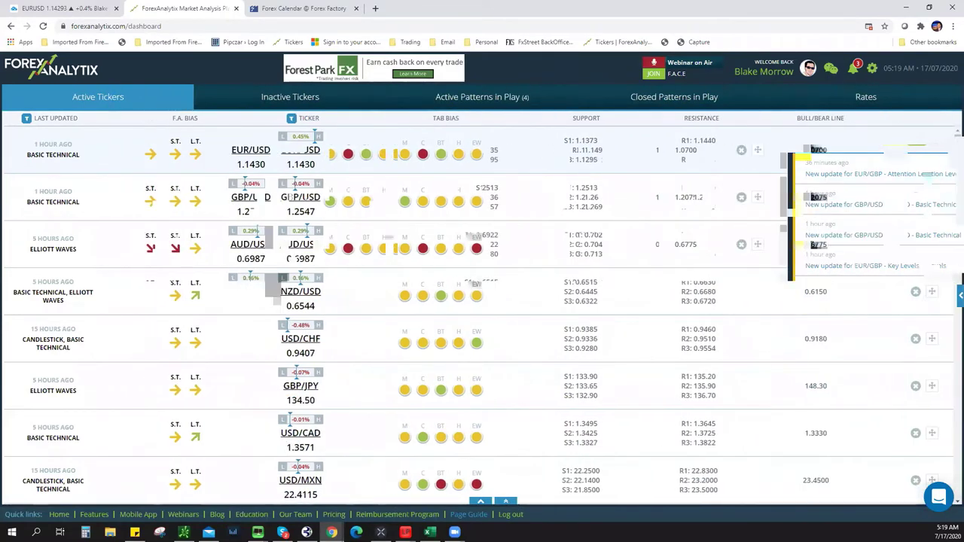
pyautogui.click(960, 296)
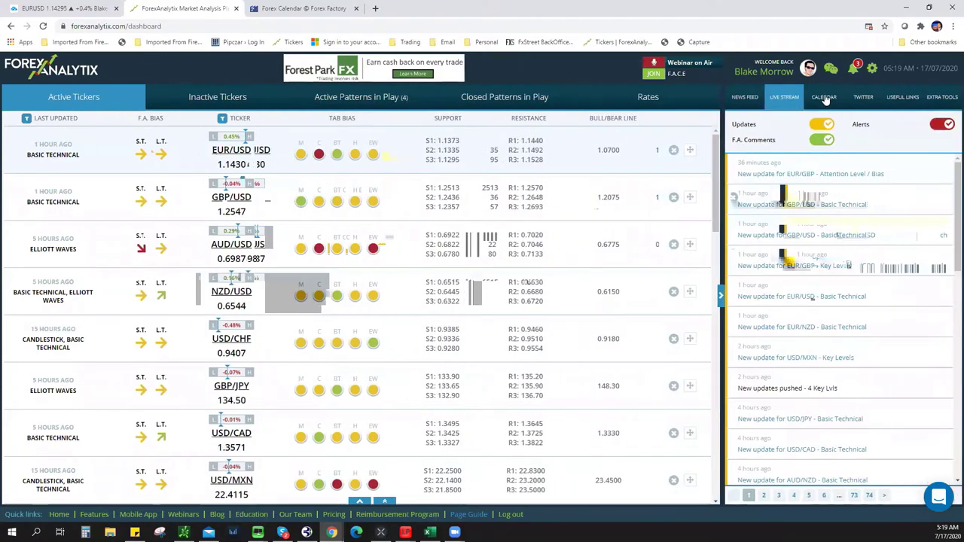
pyautogui.click(824, 97)
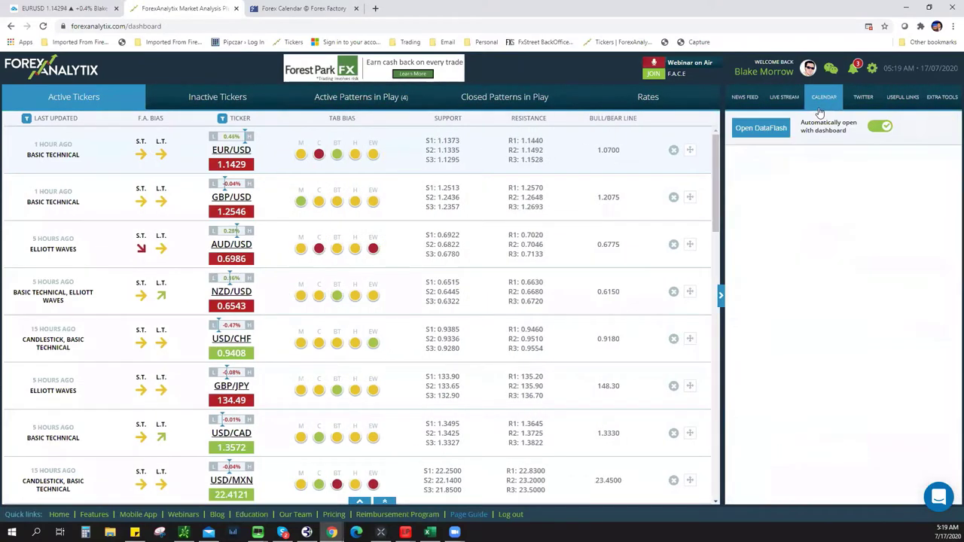
pyautogui.click(746, 98)
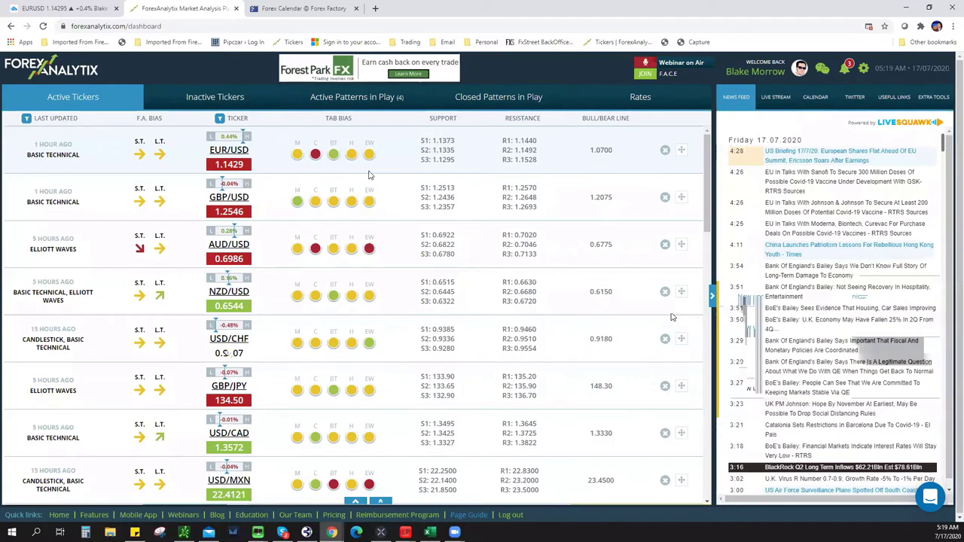
pyautogui.click(347, 162)
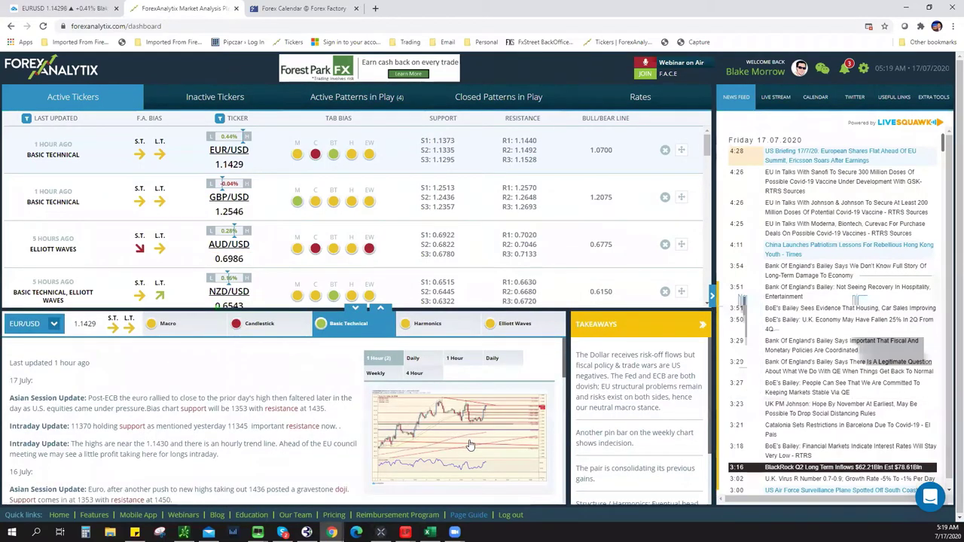
# Enlarge and close the EUR/USD analysis chart, then view the risk management calculator.
pyautogui.click(473, 446)
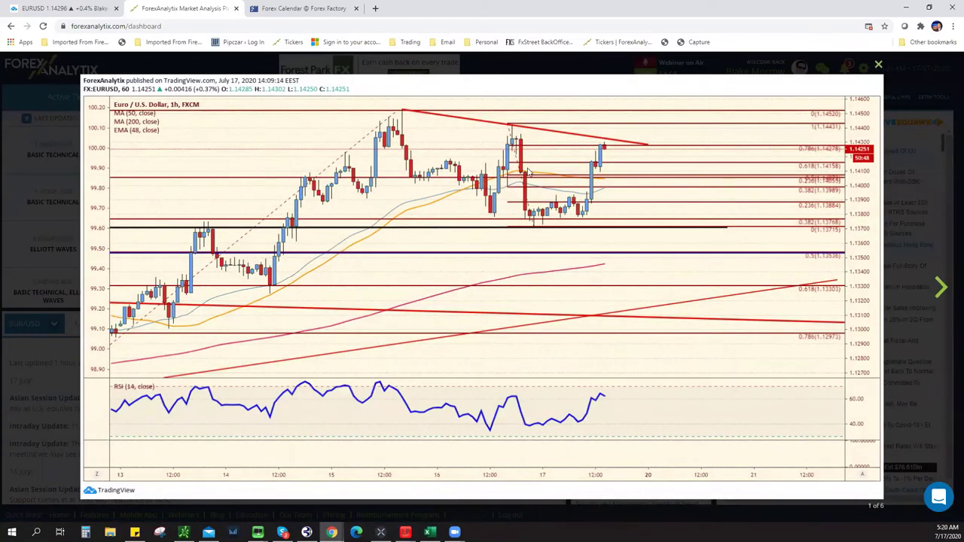
pyautogui.click(529, 172)
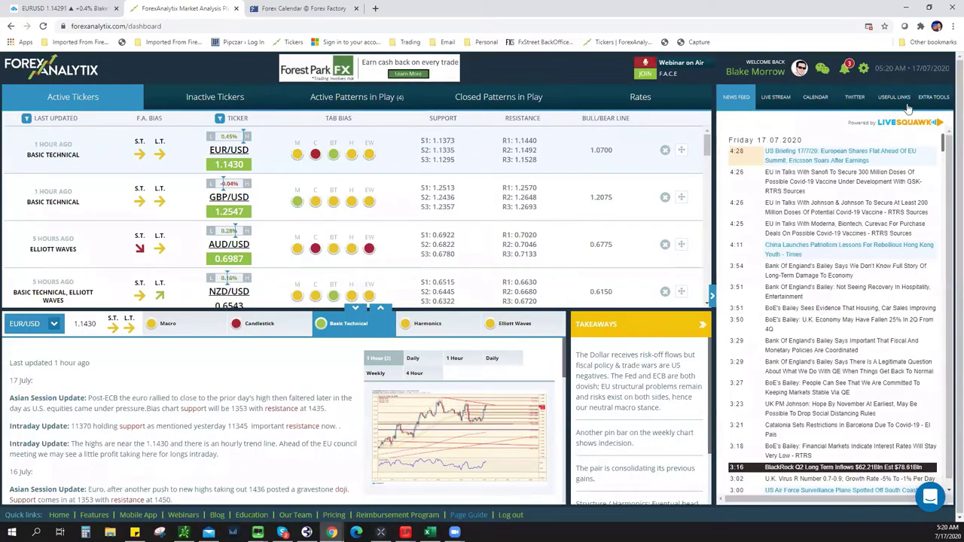
pyautogui.click(932, 98)
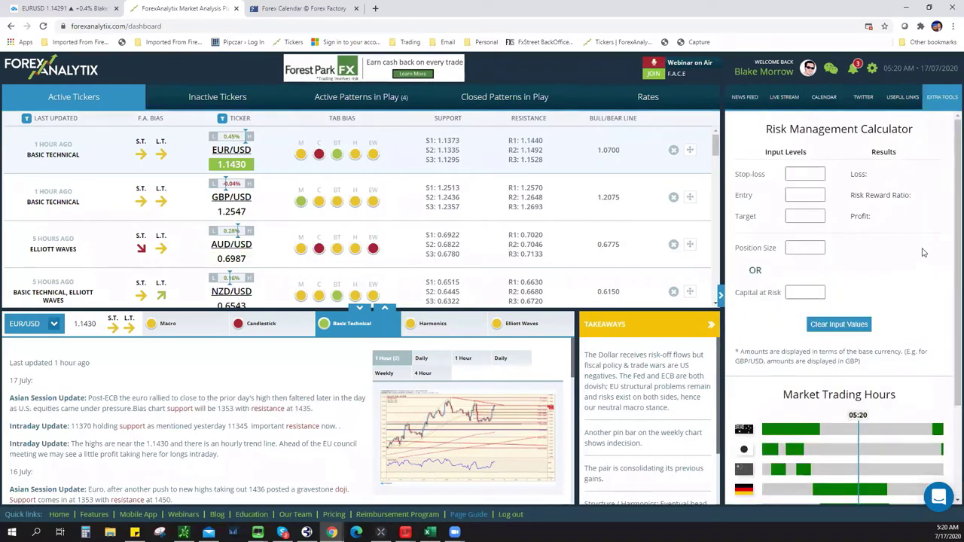
pyautogui.scroll(-2, 924, 252)
pyautogui.scroll(2, 919, 235)
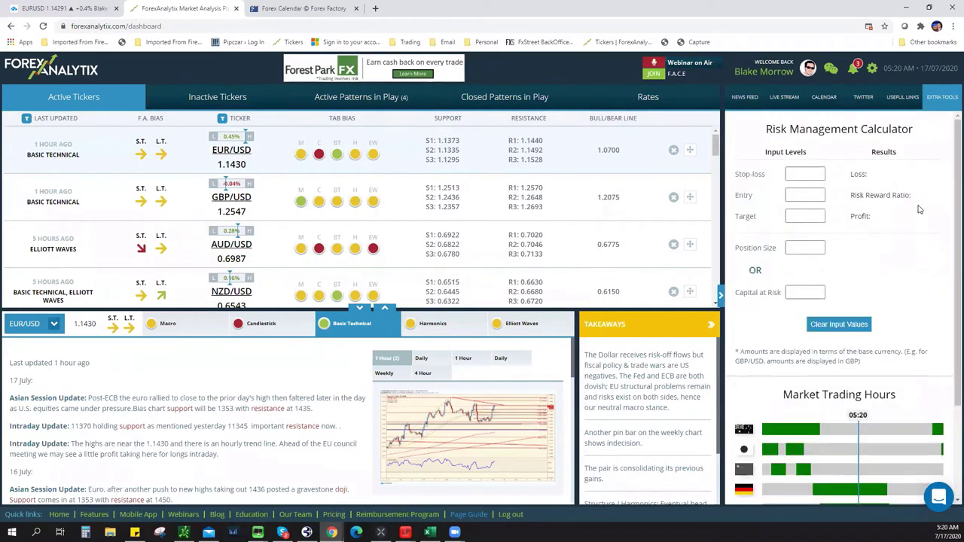
# Switch the right panel from the Twitter feed to the live news feed, then go to Excel.
pyautogui.click(866, 100)
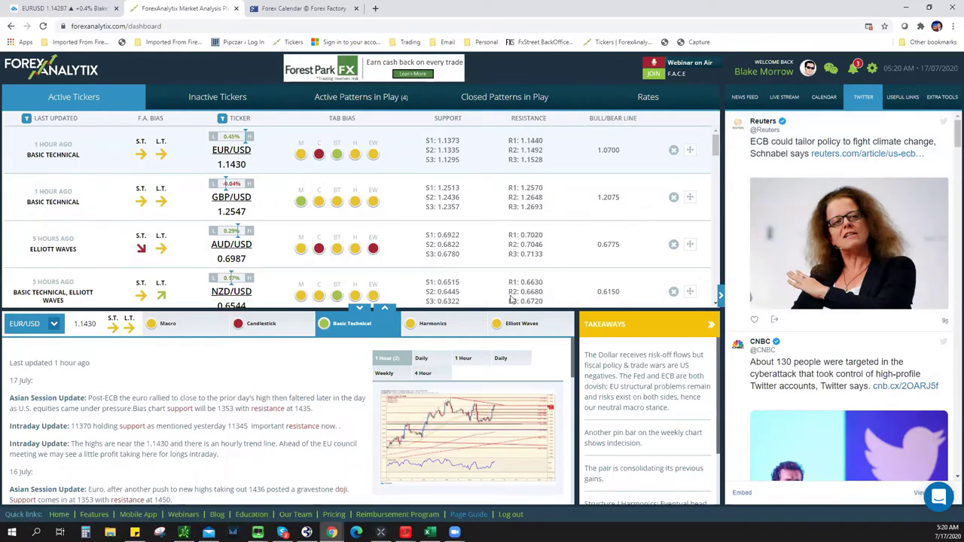
pyautogui.click(743, 101)
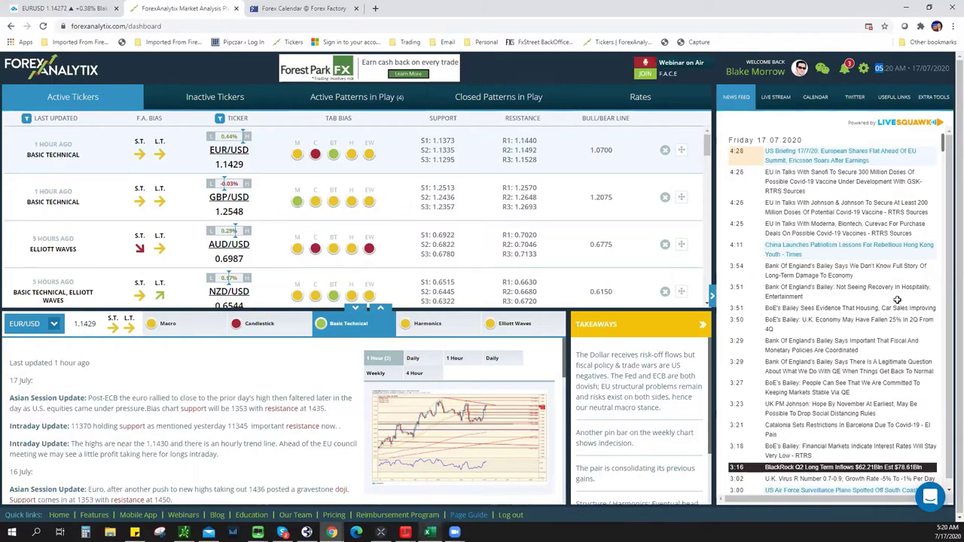
pyautogui.hotkey('alt', 'Tab')
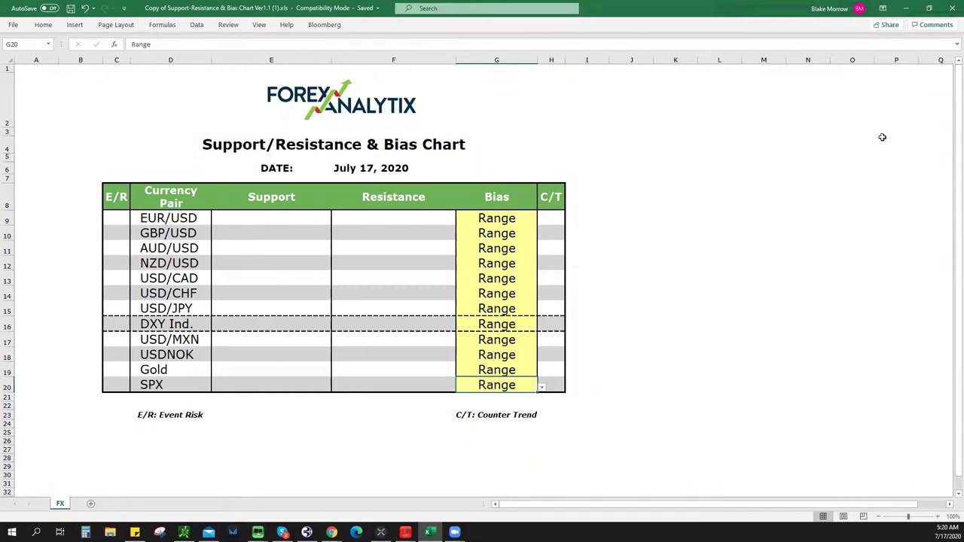
# Minimize Excel, zoom in the TradingView EURUSD chart on the 1-hour timeframe, then return to ForexAnalytix.
pyautogui.click(909, 9)
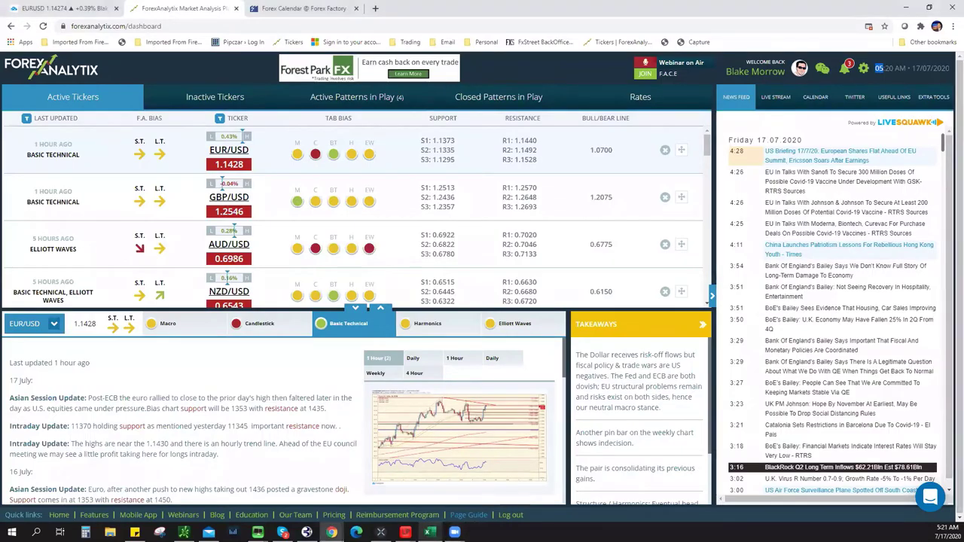
pyautogui.click(429, 532)
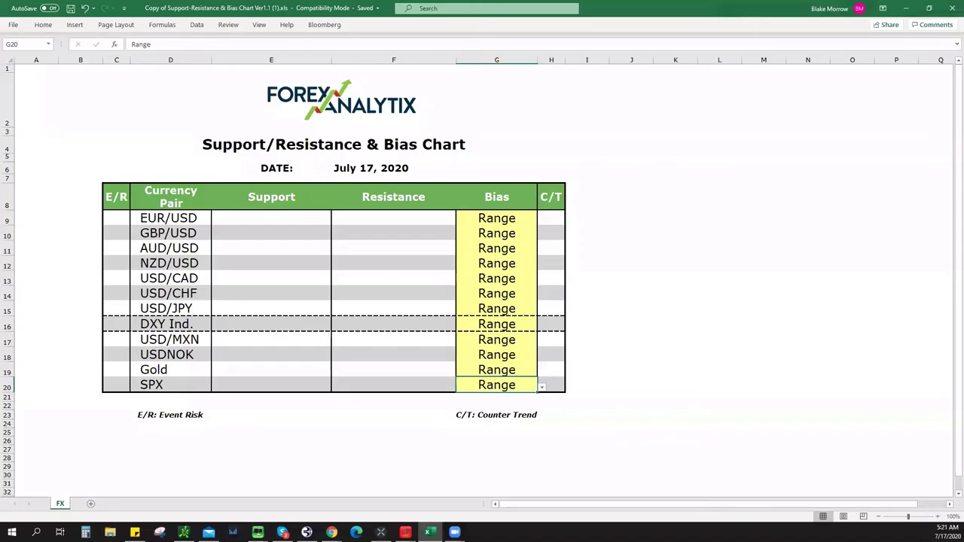
pyautogui.click(907, 9)
pyautogui.click(41, 9)
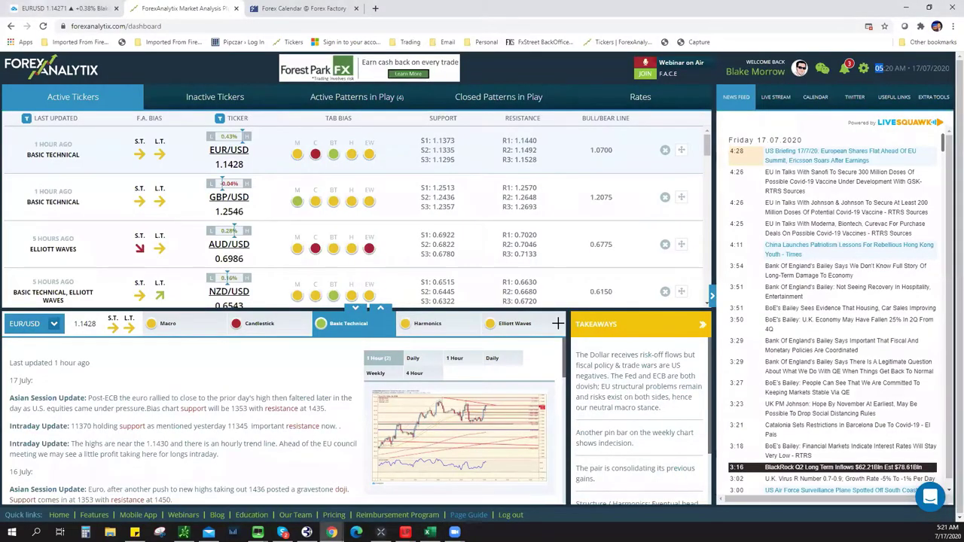
pyautogui.scroll(3, 529, 299)
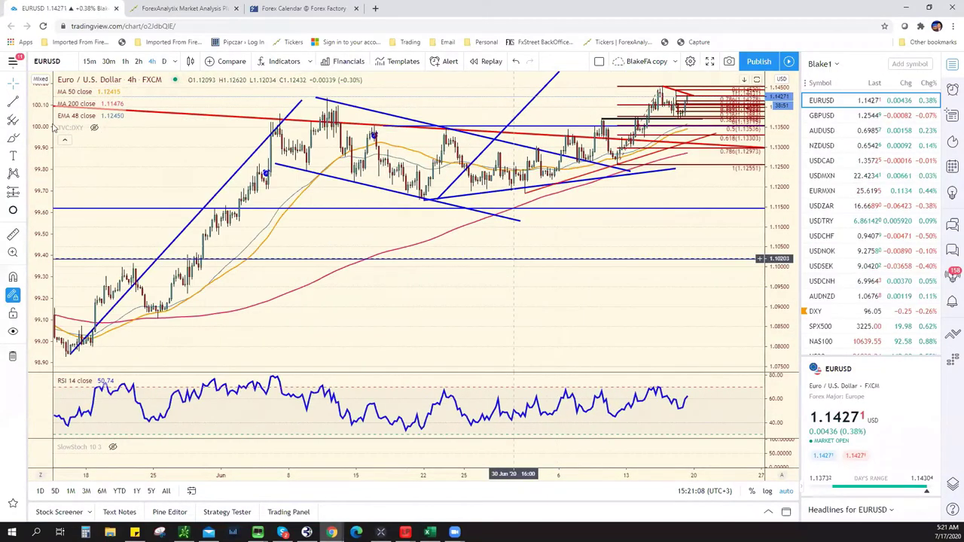
pyautogui.scroll(3, 529, 299)
pyautogui.click(128, 61)
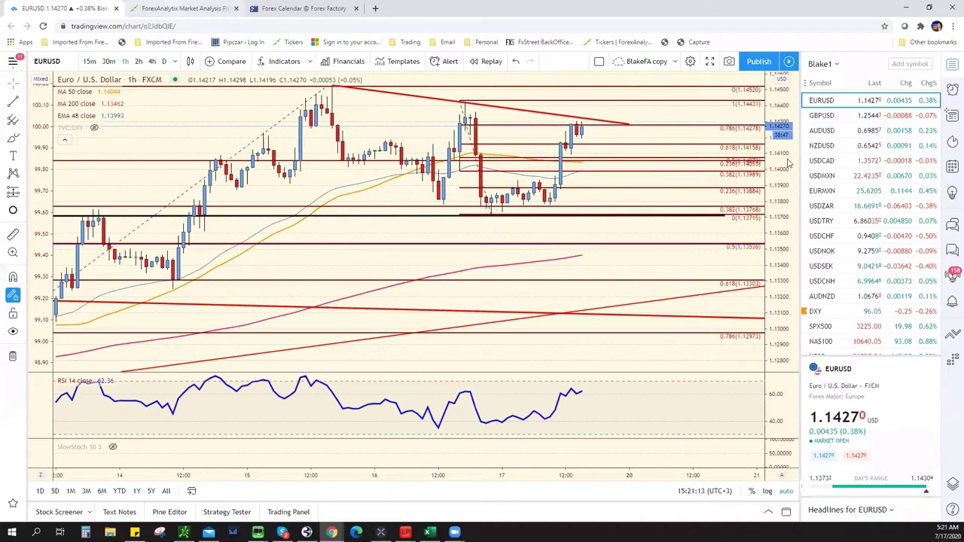
pyautogui.hotkey('ctrl', 'Tab')
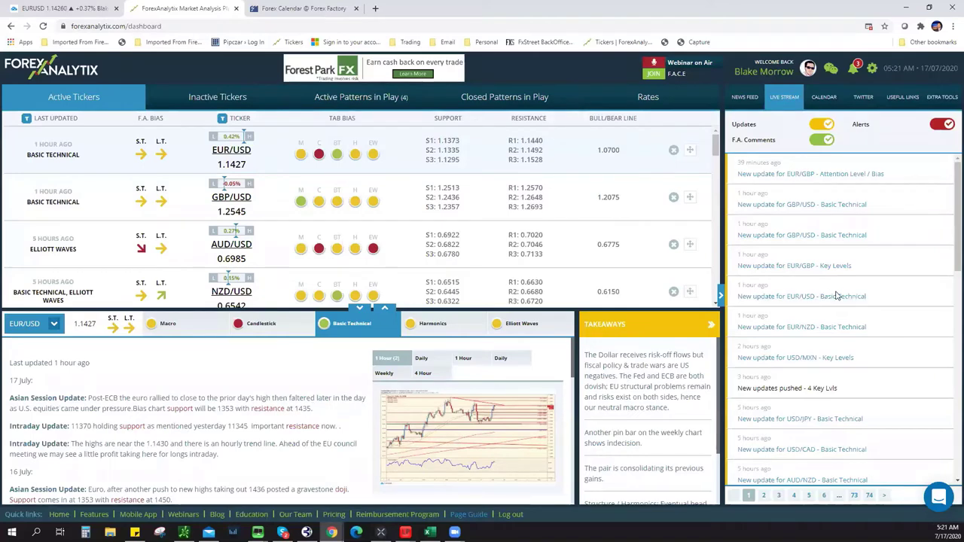
# Read the EUR/USD Basic Technical analysis, highlighting the Intraday Update on highs near 1.1430, and view its chart.
pyautogui.click(759, 237)
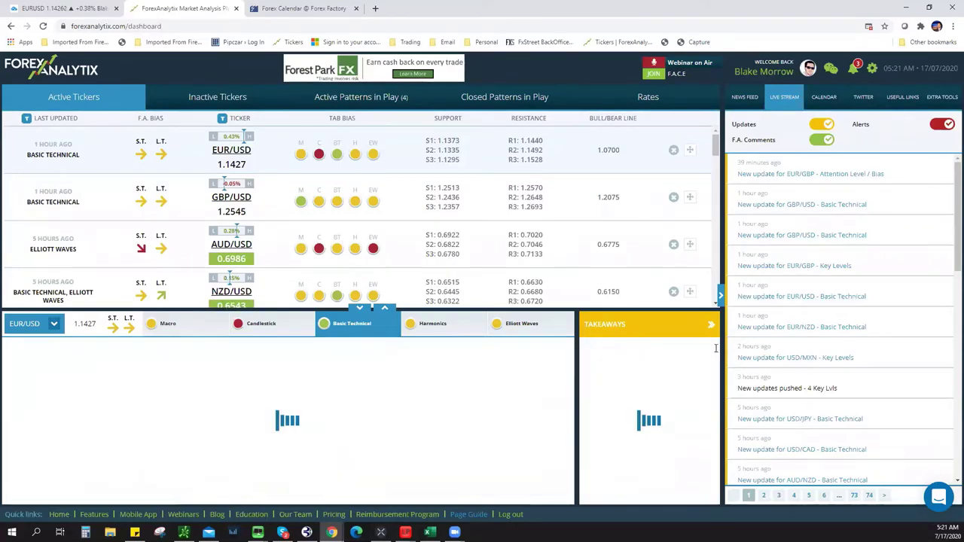
pyautogui.click(821, 299)
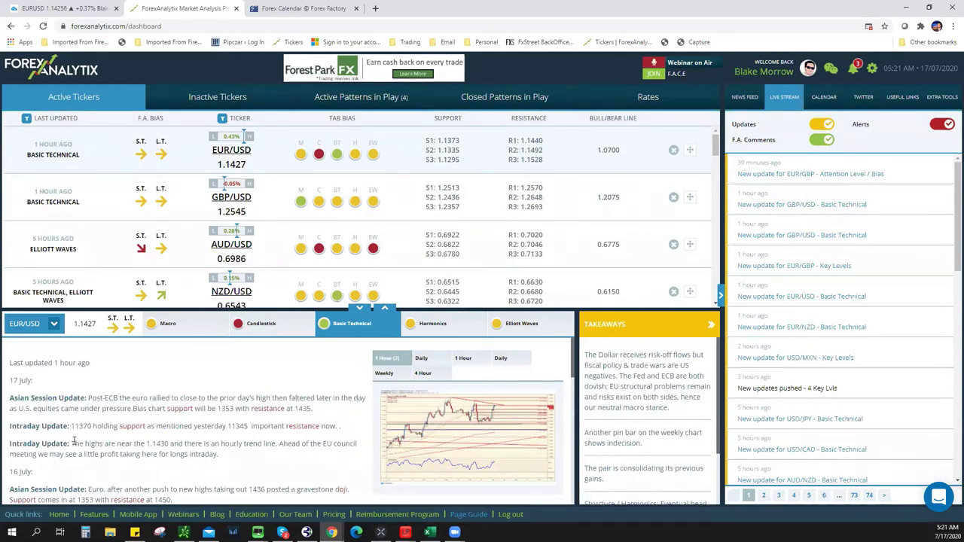
pyautogui.moveTo(71, 444); pyautogui.dragTo(216, 460)
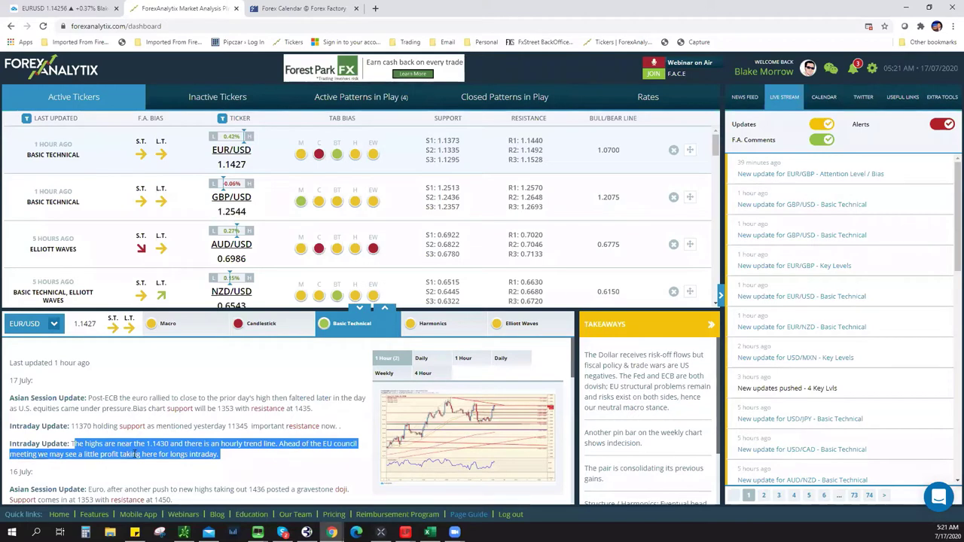
pyautogui.click(479, 428)
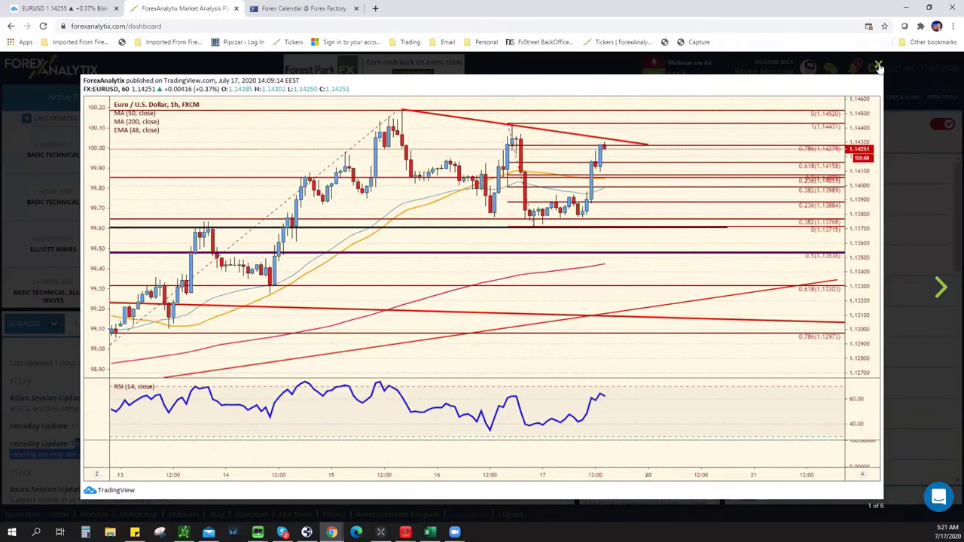
pyautogui.click(838, 69)
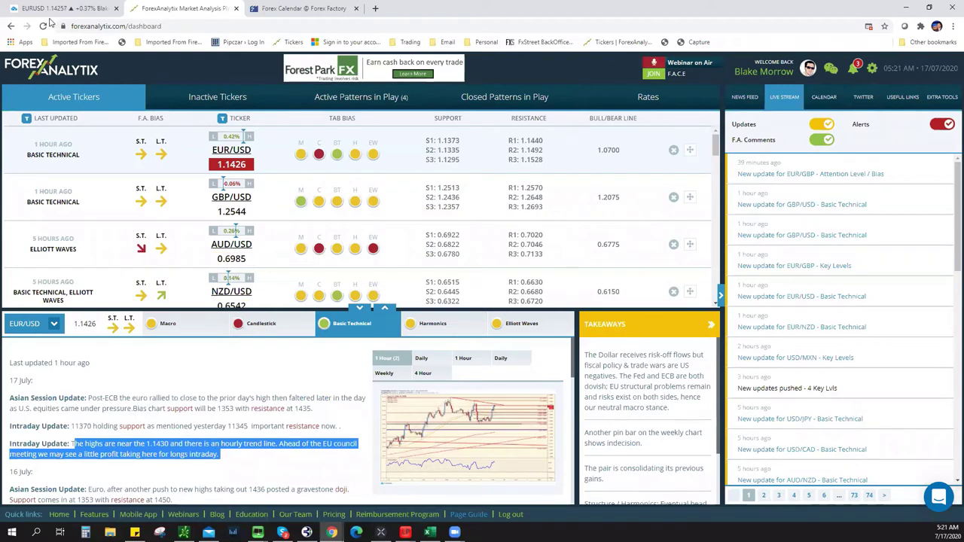
pyautogui.hotkey('ctrl', 'shift', 'Tab')
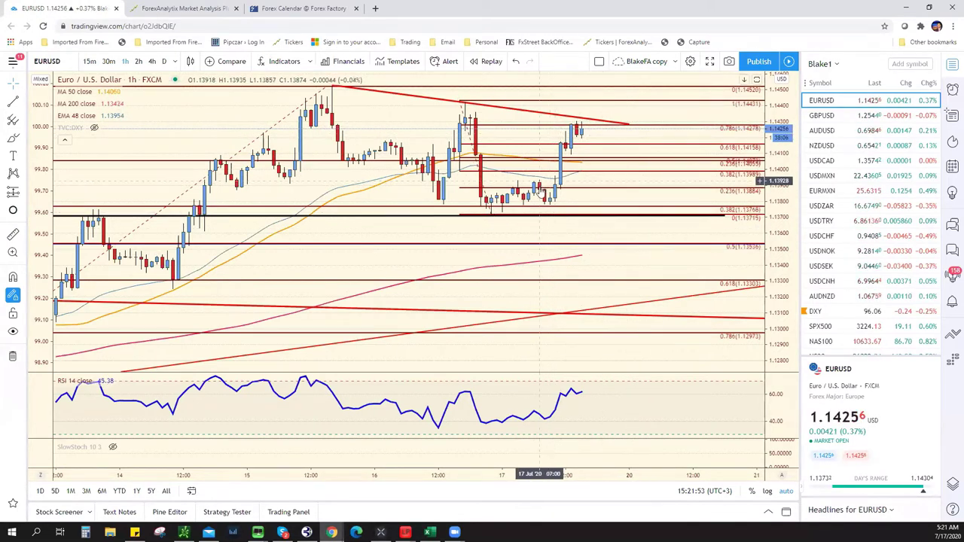
# Zoom out the 1-hour EURUSD chart to show about two weeks of price action.
pyautogui.scroll(-4, 595, 155)
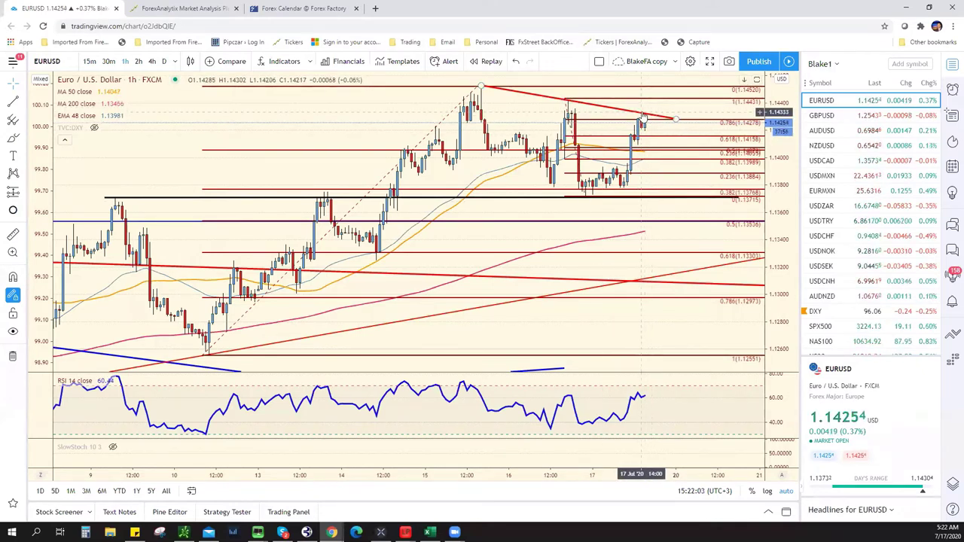
pyautogui.scroll(-2, 676, 95)
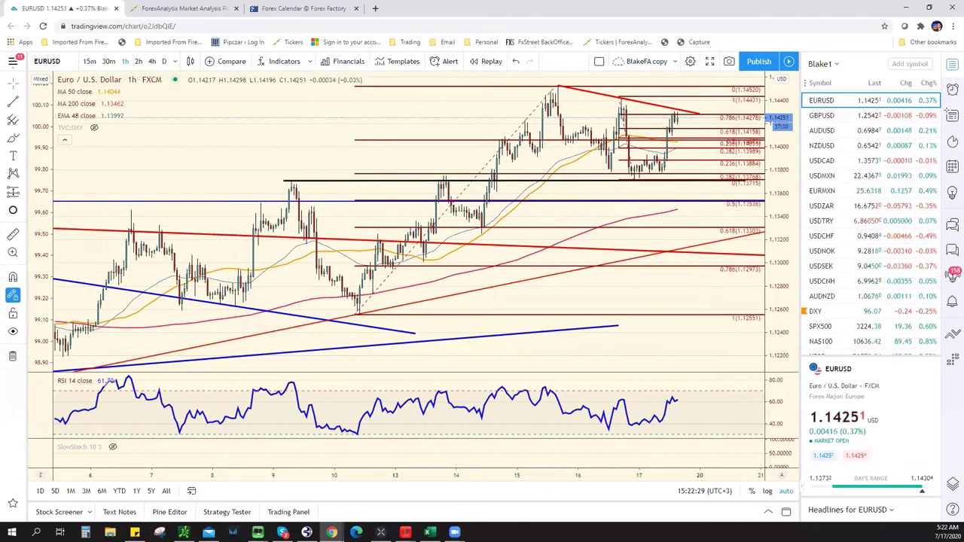
# Enter 1.1415* as EUR/USD resistance in F9 and choose Bullish bias in G9.
pyautogui.hotkey('alt', 'Tab')
pyautogui.click(385, 216)
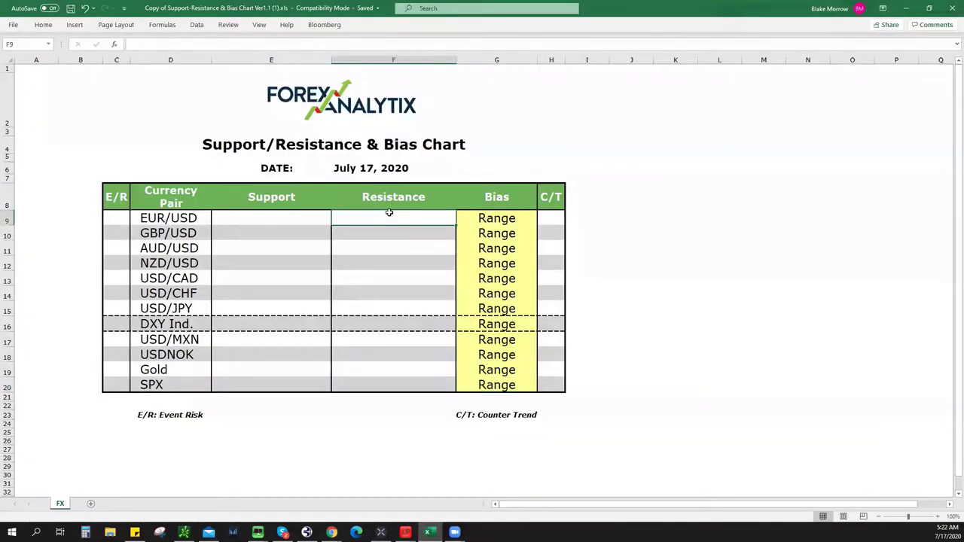
pyautogui.write('1.1415')
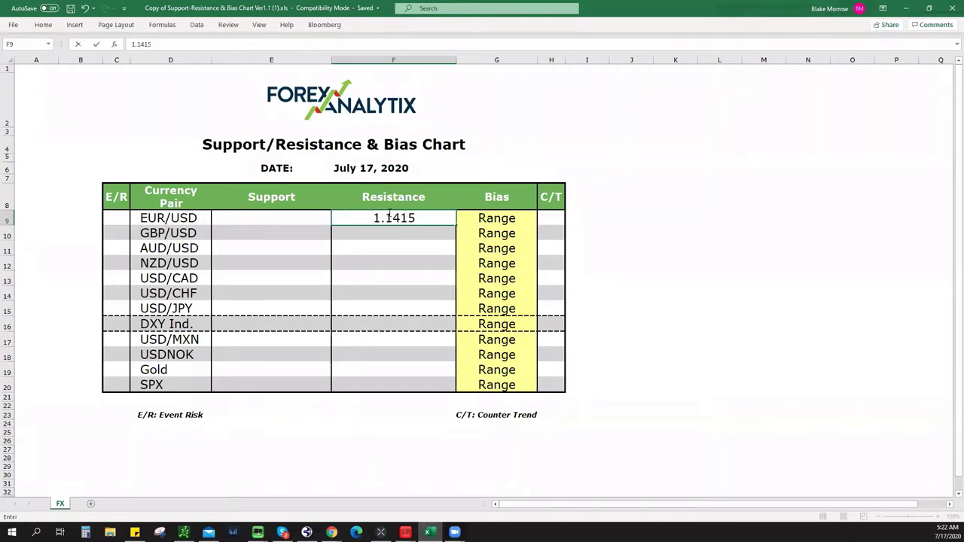
pyautogui.write('*')
pyautogui.click(503, 216)
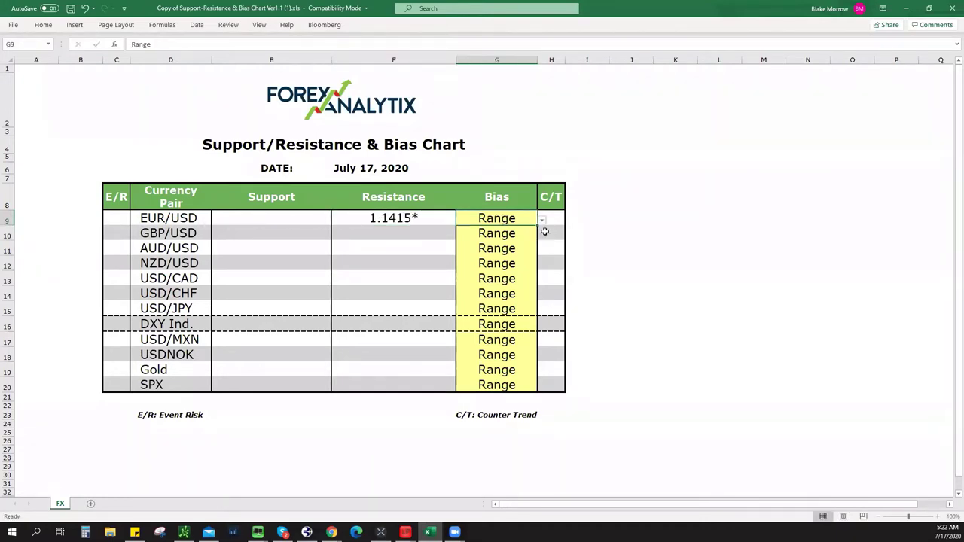
pyautogui.click(542, 220)
pyautogui.click(468, 228)
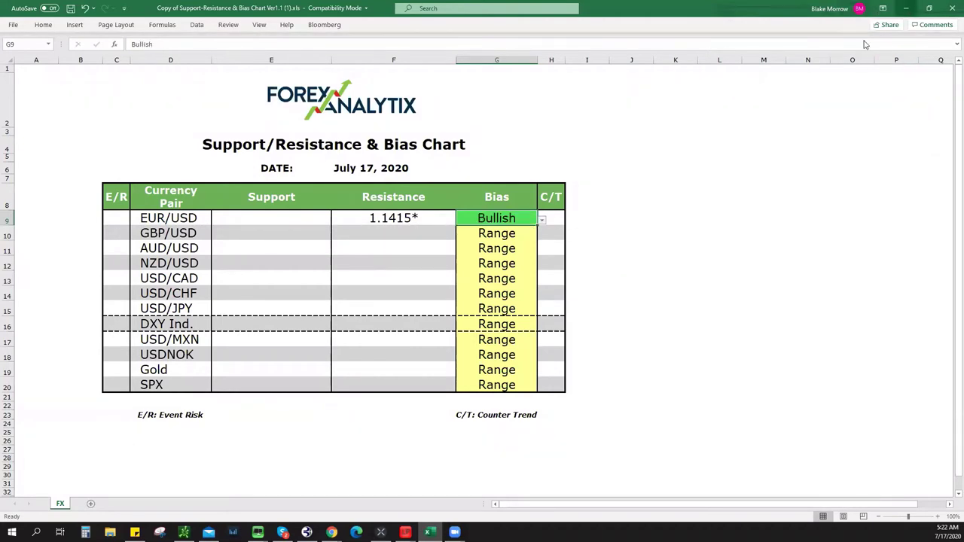
pyautogui.hotkey('alt', 'Tab')
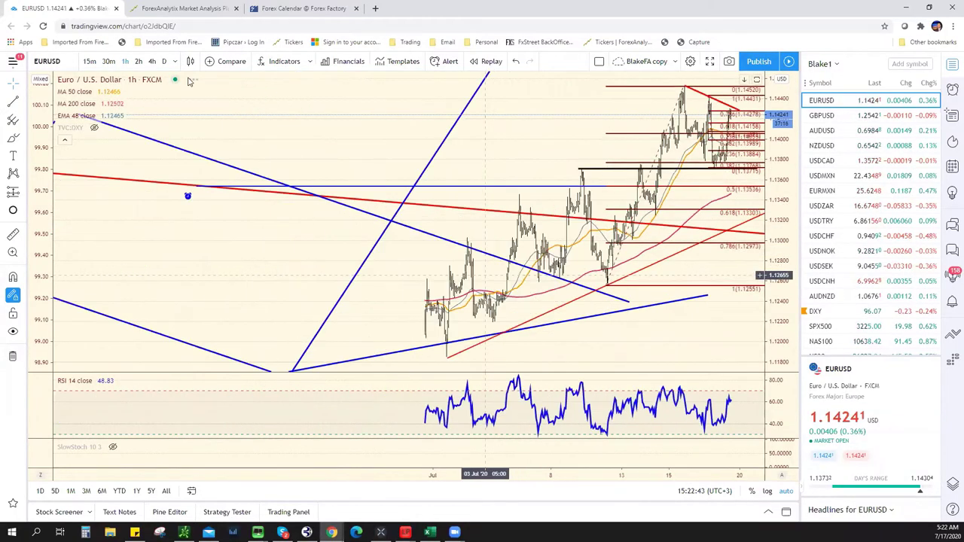
# Move the EURUSD chart from daily to the 4-hour timeframe, fitting the price scale to all drawings.
pyautogui.click(164, 62)
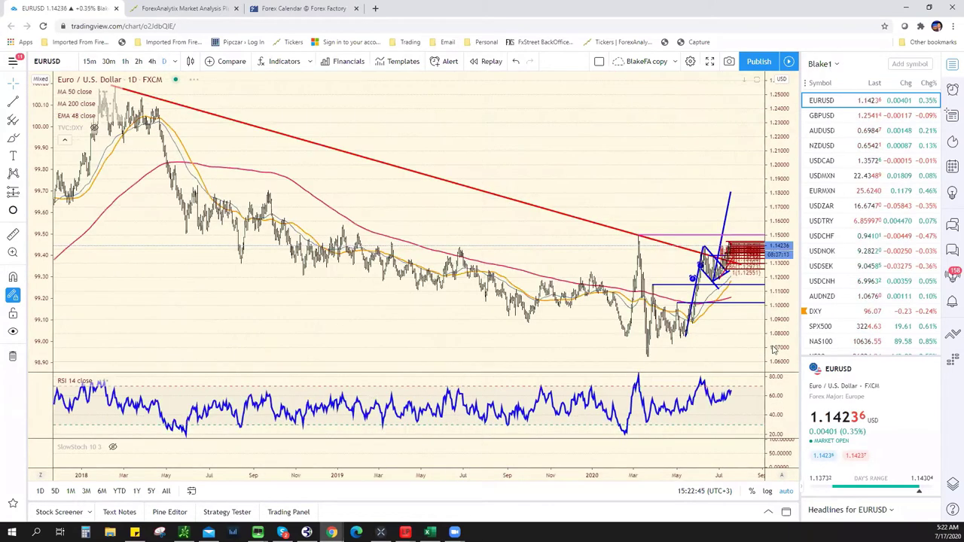
pyautogui.scroll(5, 625, 123)
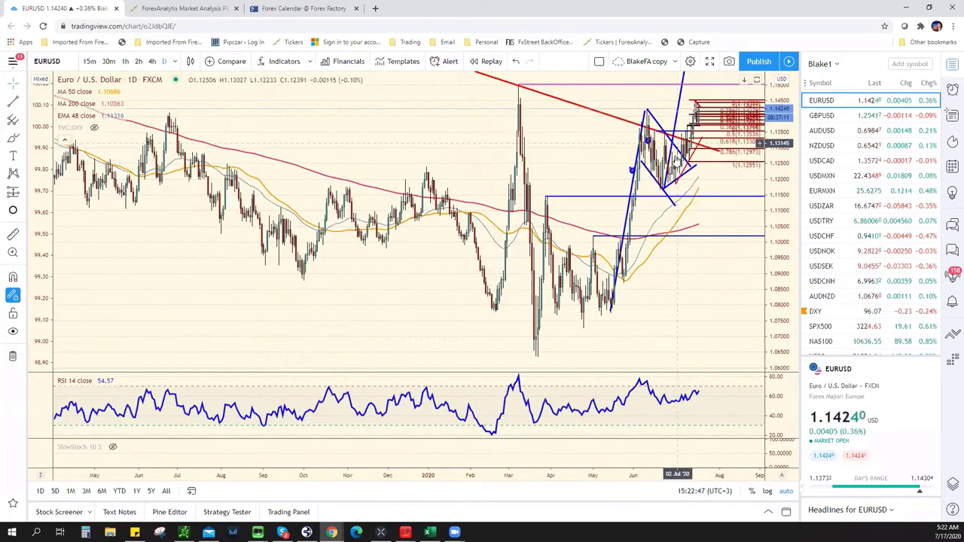
pyautogui.moveTo(780, 140); pyautogui.dragTo(735, 117)
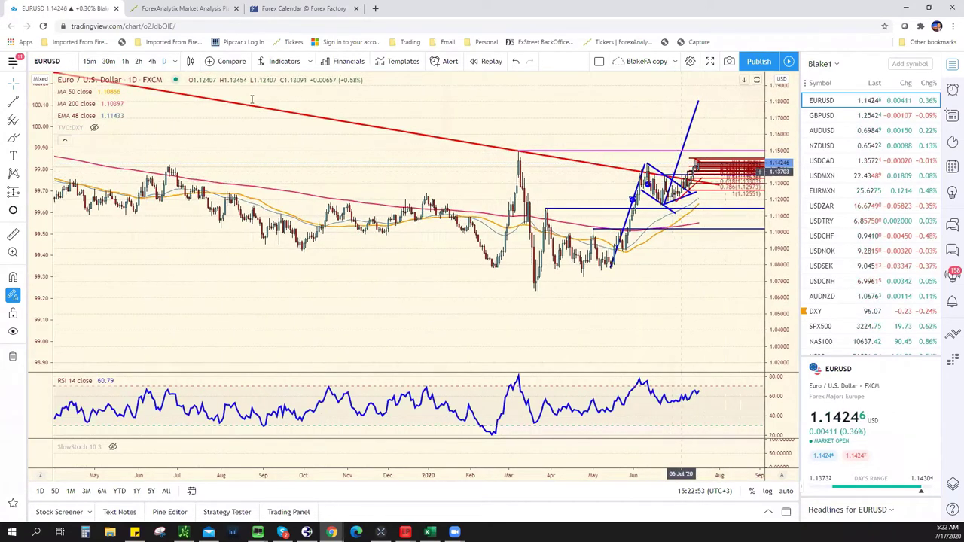
pyautogui.write('4h')
pyautogui.press('Return')
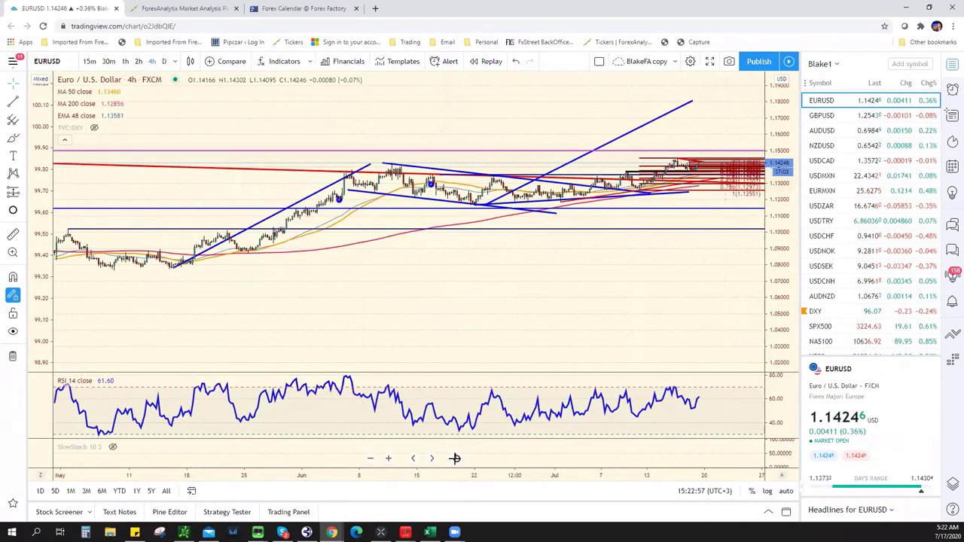
pyautogui.scroll(3, 715, 260)
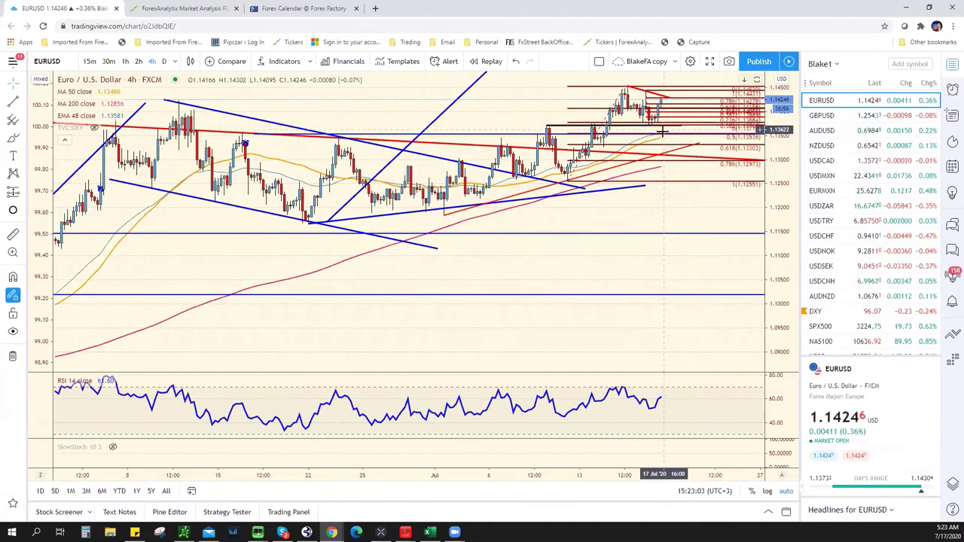
# Draw a horizontal line at about 1.1350 and select the EUR/USD Support cell E9 in Excel.
pyautogui.click(236, 134)
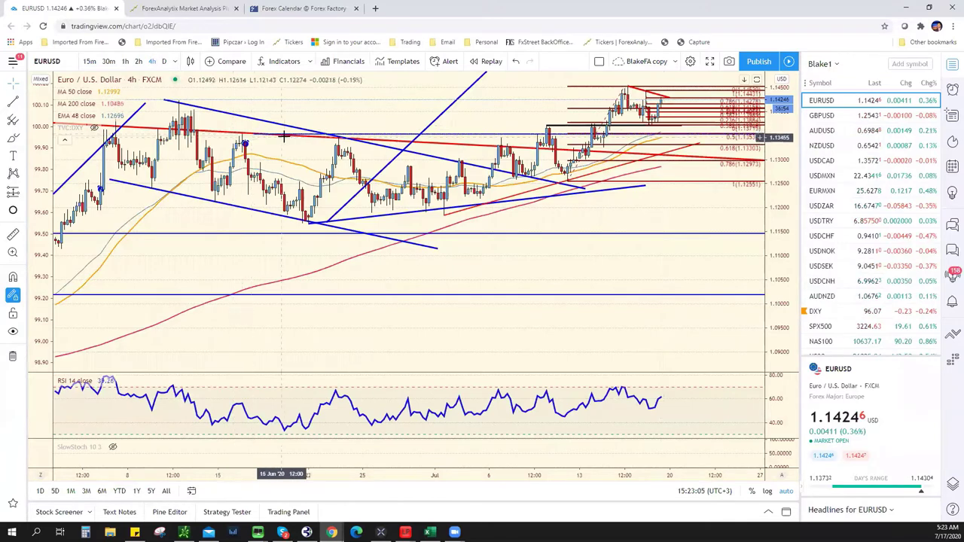
pyautogui.click(269, 134)
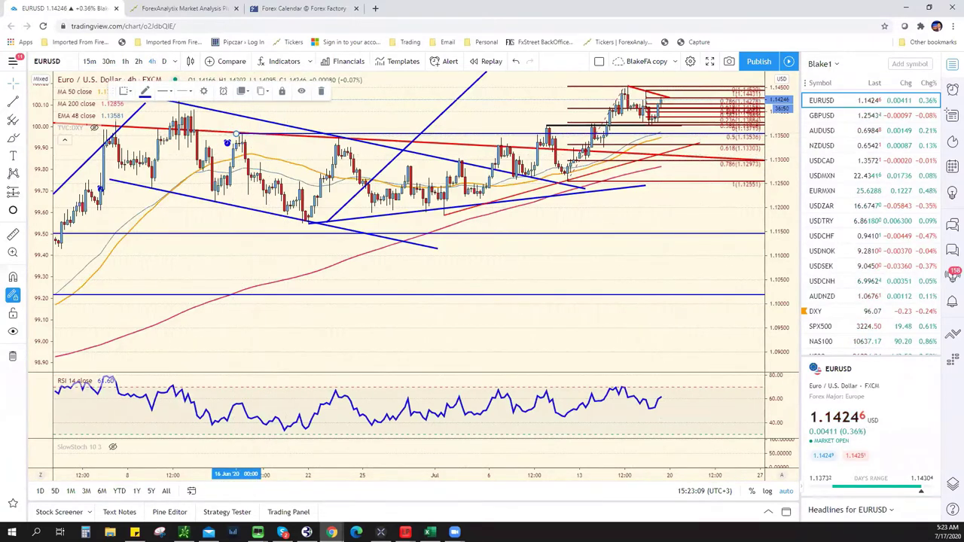
pyautogui.hotkey('alt', 'Tab')
pyautogui.click(280, 217)
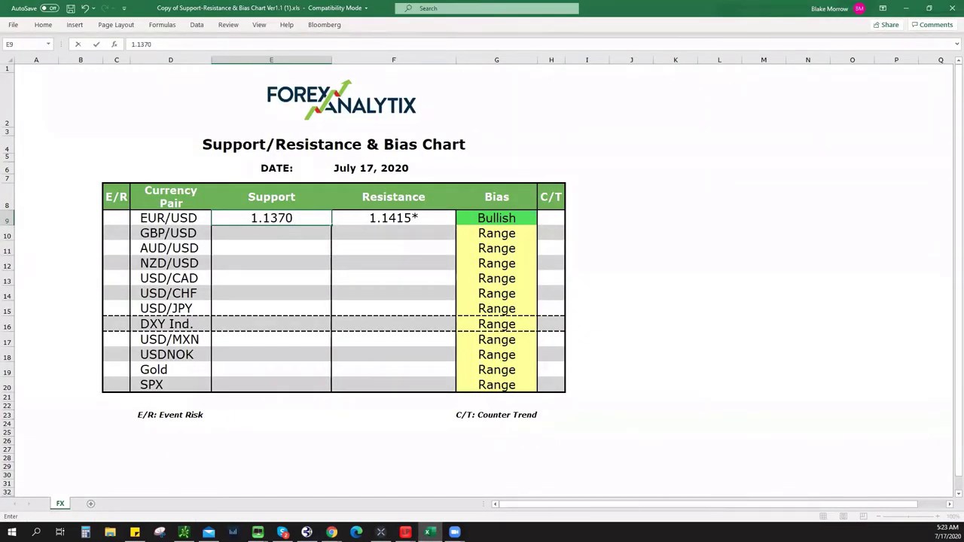
pyautogui.hotkey('alt', 'Tab')
# Switch the TradingView chart to GBPUSD on the daily timeframe.
pyautogui.click(870, 117)
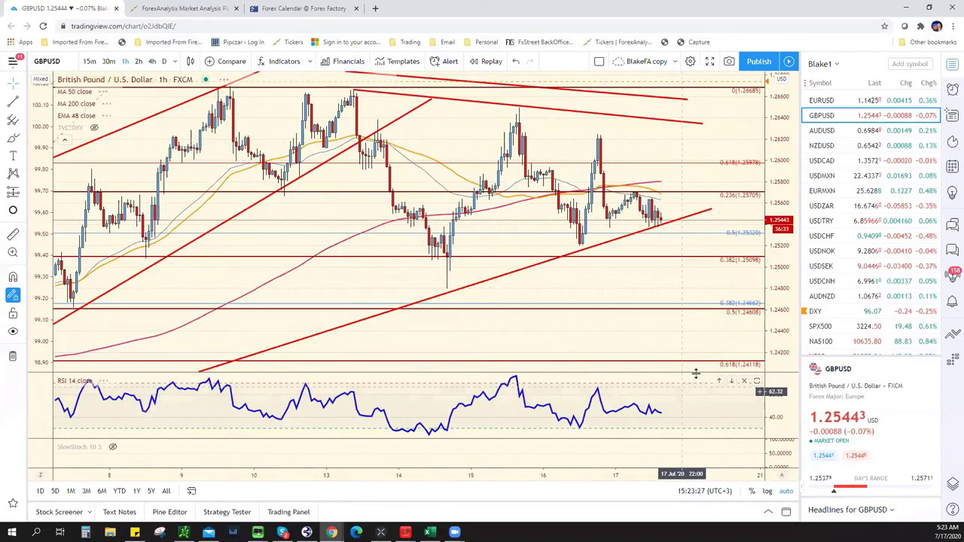
pyautogui.scroll(-1, 689, 366)
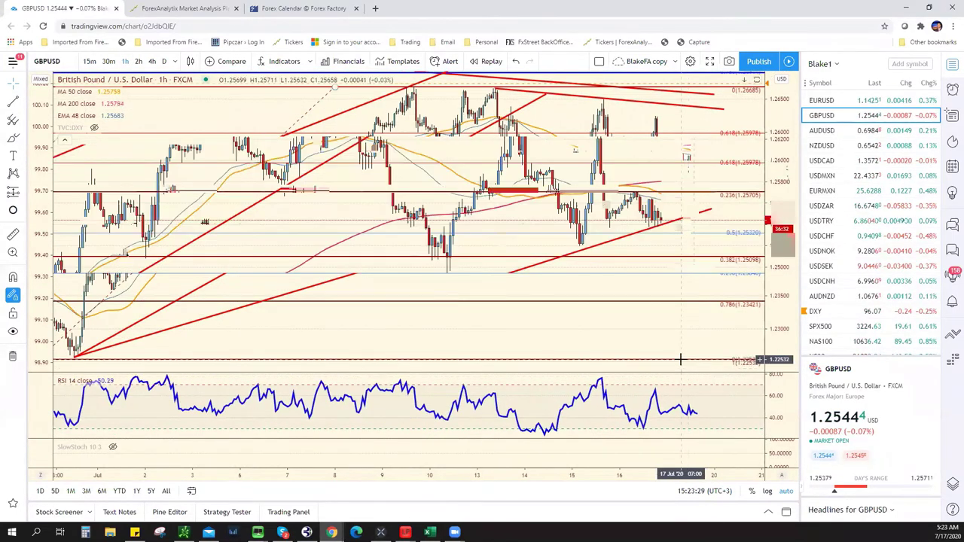
pyautogui.click(165, 61)
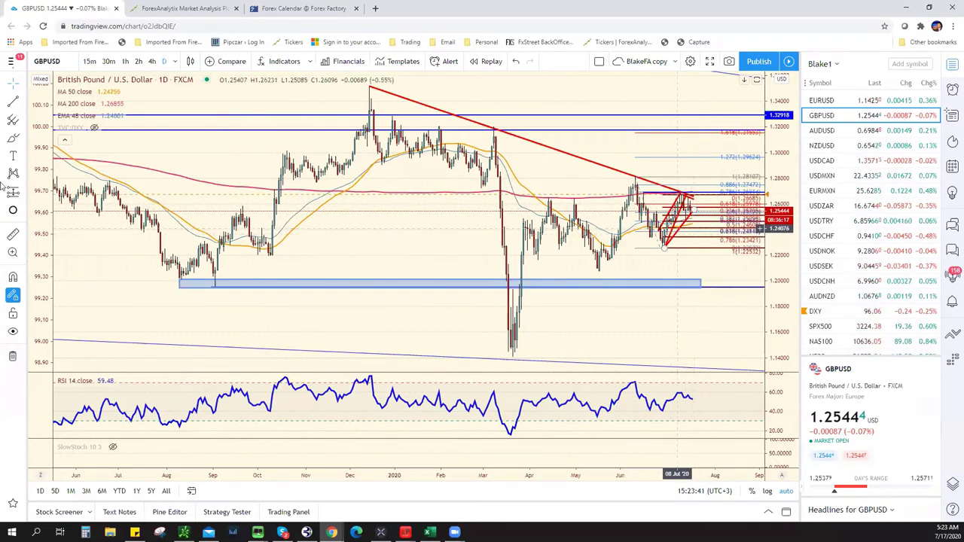
# Draw a rising red trend line toward 1.2924 on GBP/USD daily, then view 15-minute candles.
pyautogui.scroll(3, 697, 231)
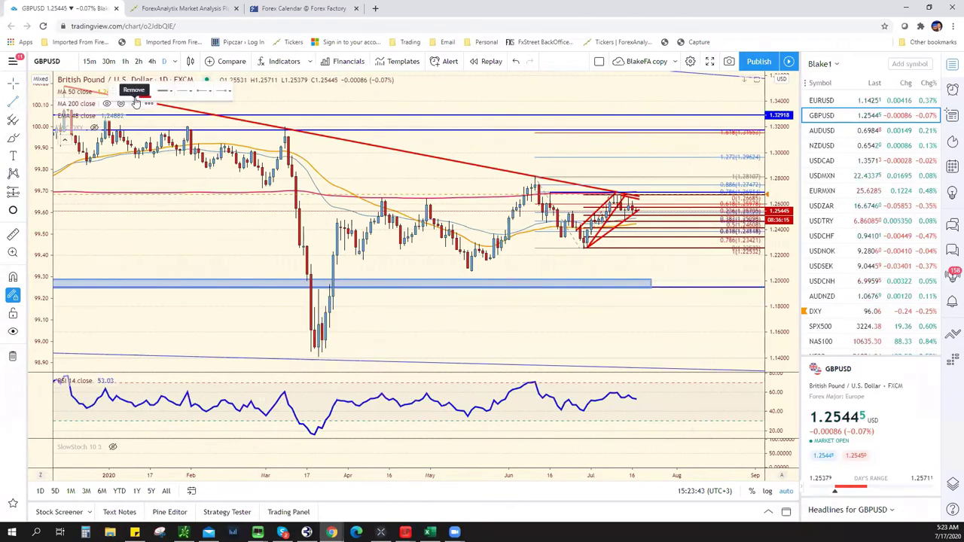
pyautogui.click(25, 103)
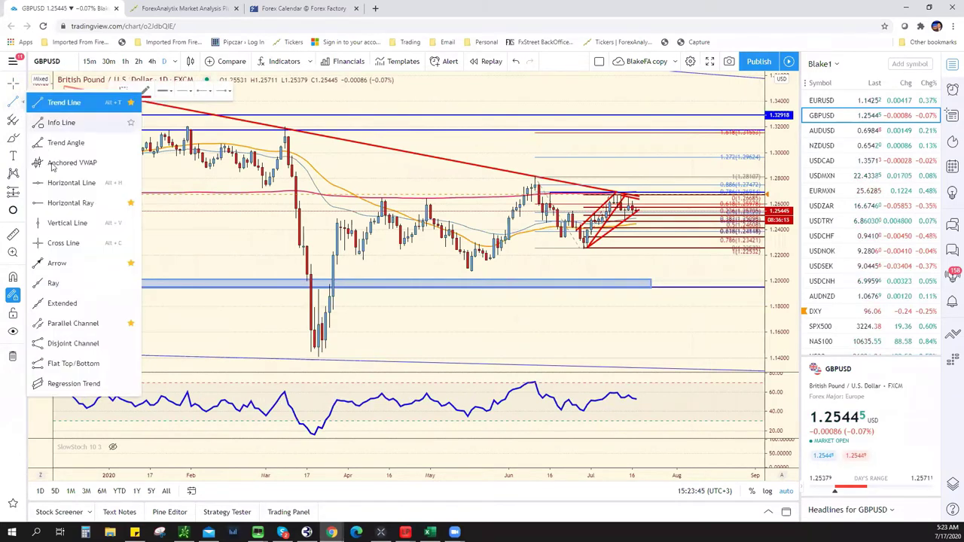
pyautogui.click(64, 101)
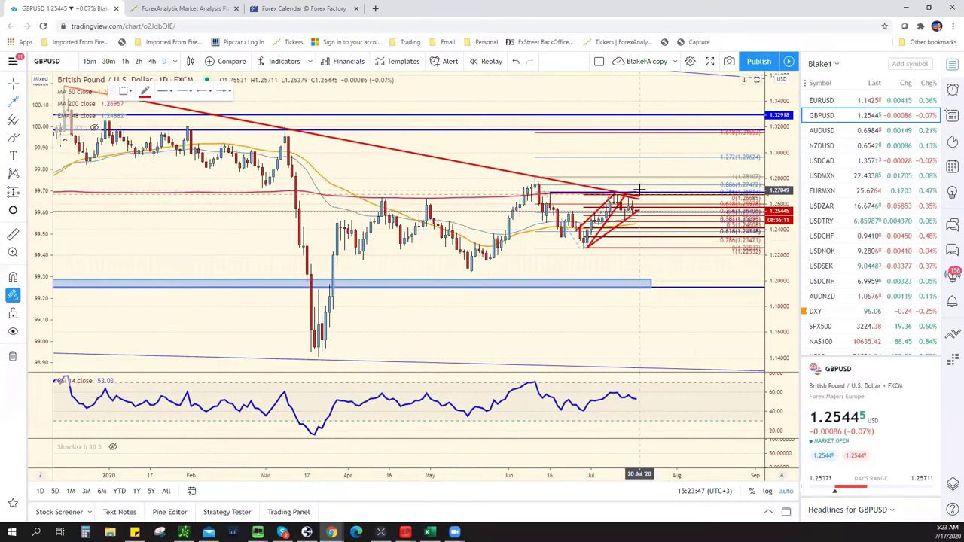
pyautogui.moveTo(638, 191); pyautogui.dragTo(672, 162)
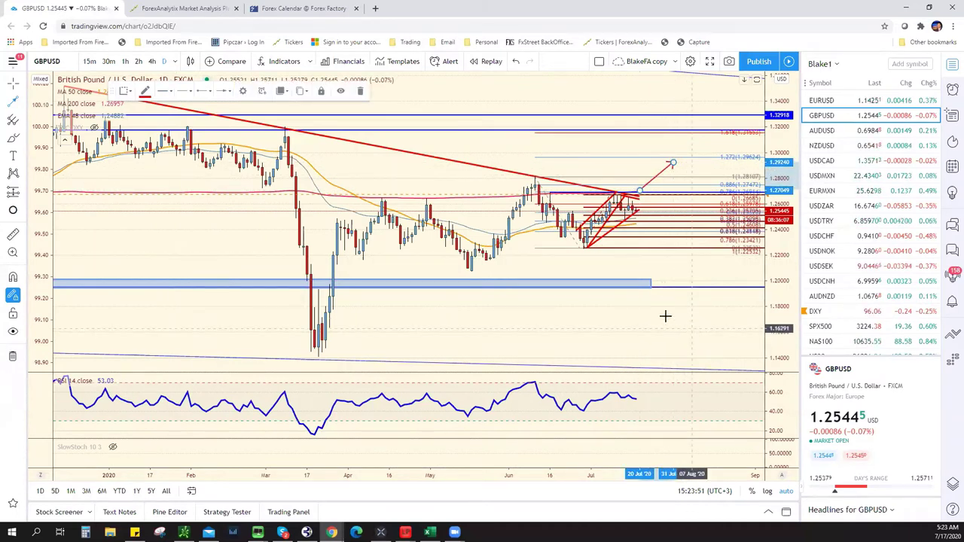
pyautogui.click(89, 62)
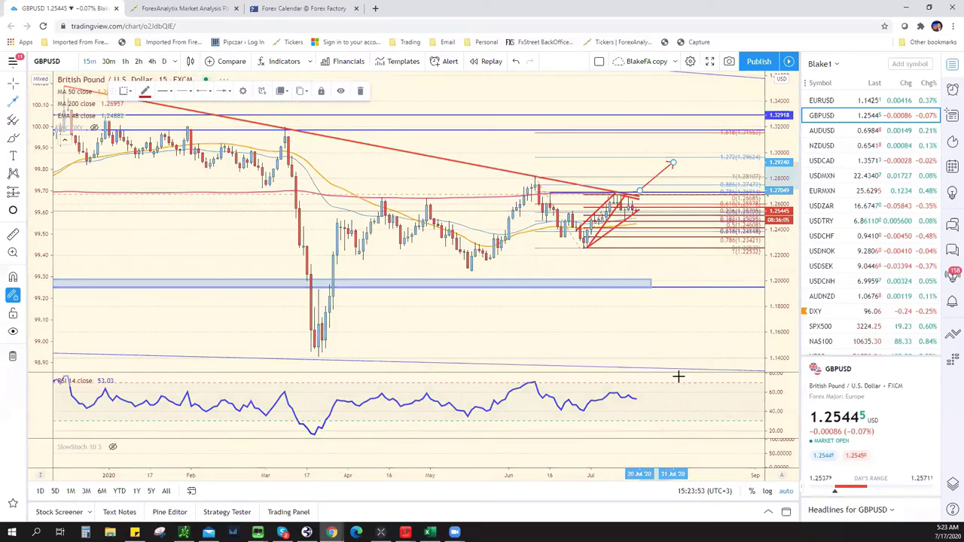
# Zoom in and out on the GBP/USD 15-minute chart around the 1.25320 Fibonacci level.
pyautogui.scroll(-3, 667, 298)
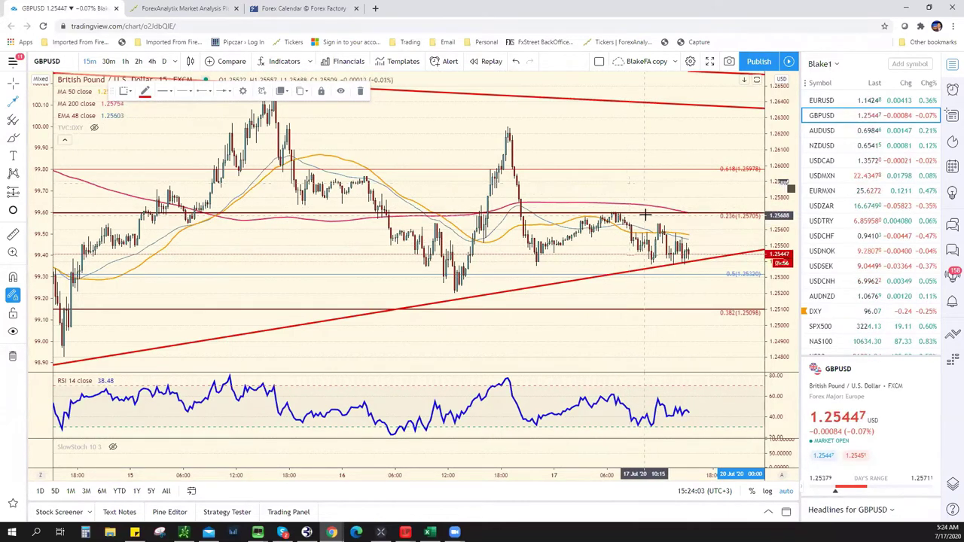
pyautogui.scroll(-3, 648, 249)
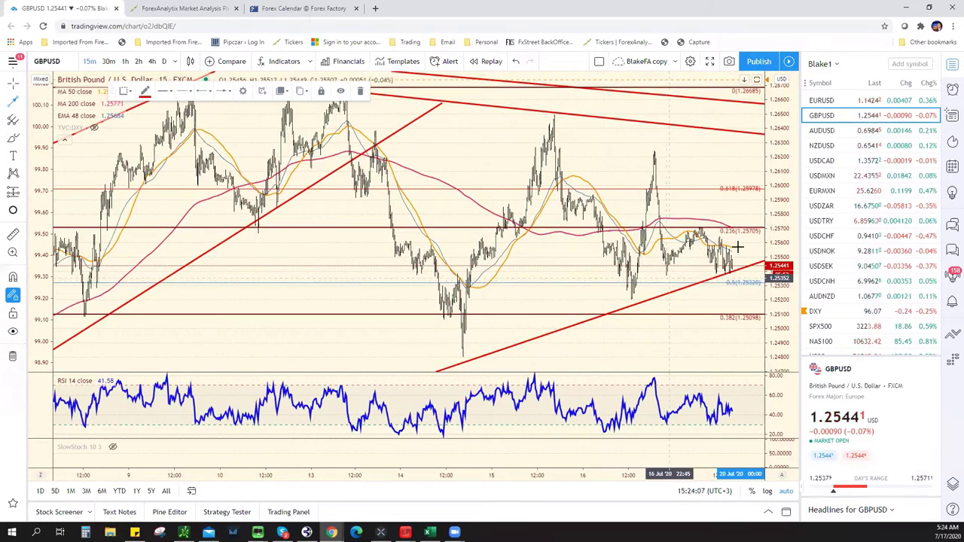
pyautogui.scroll(-5, 655, 294)
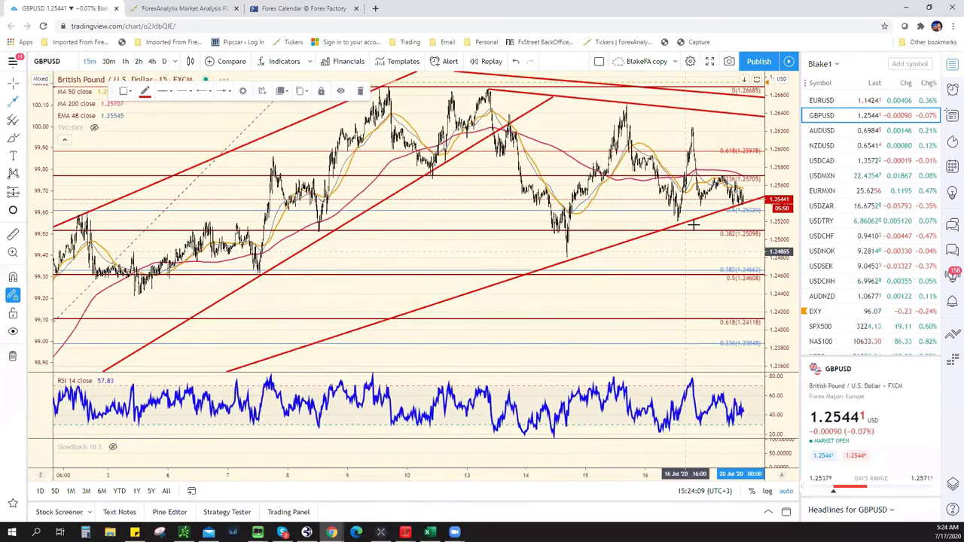
pyautogui.scroll(-3, 681, 259)
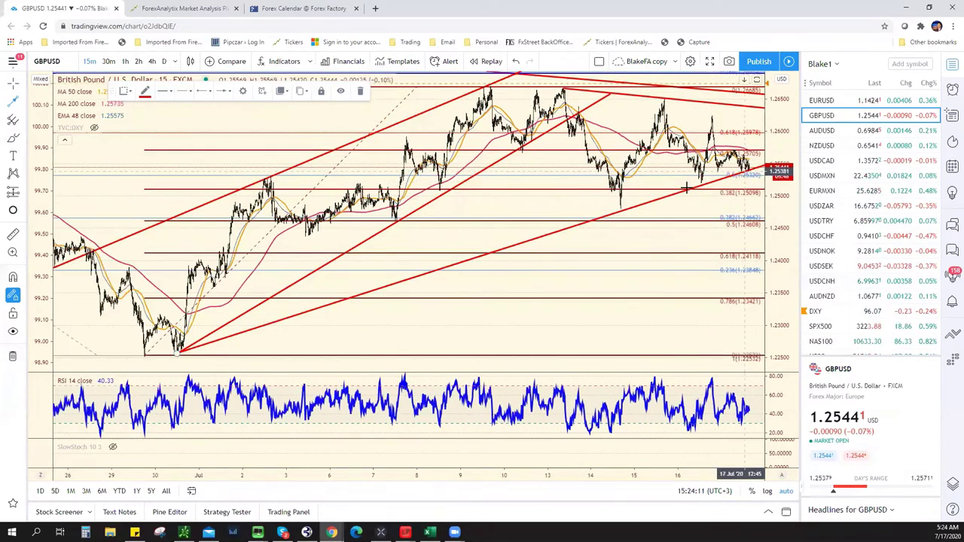
pyautogui.scroll(3, 619, 272)
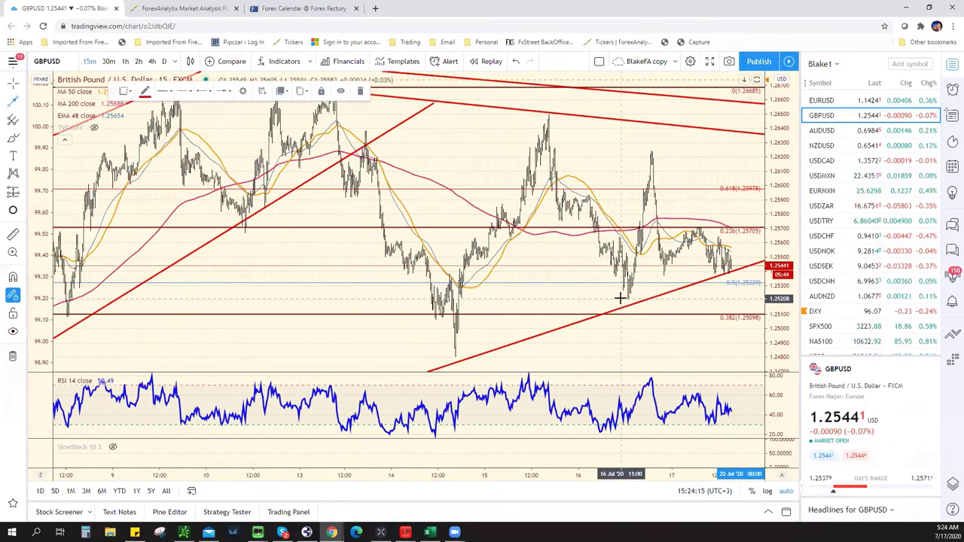
# Enter 1.2520 as GBP/USD support in cell E10, then return to the chart.
pyautogui.hotkey('alt', 'Tab')
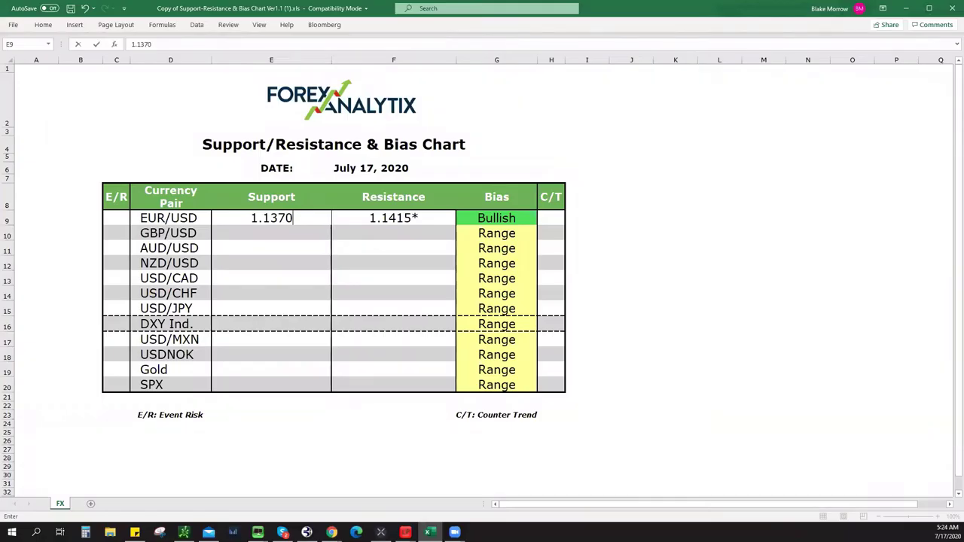
pyautogui.click(253, 233)
pyautogui.write('1.2520')
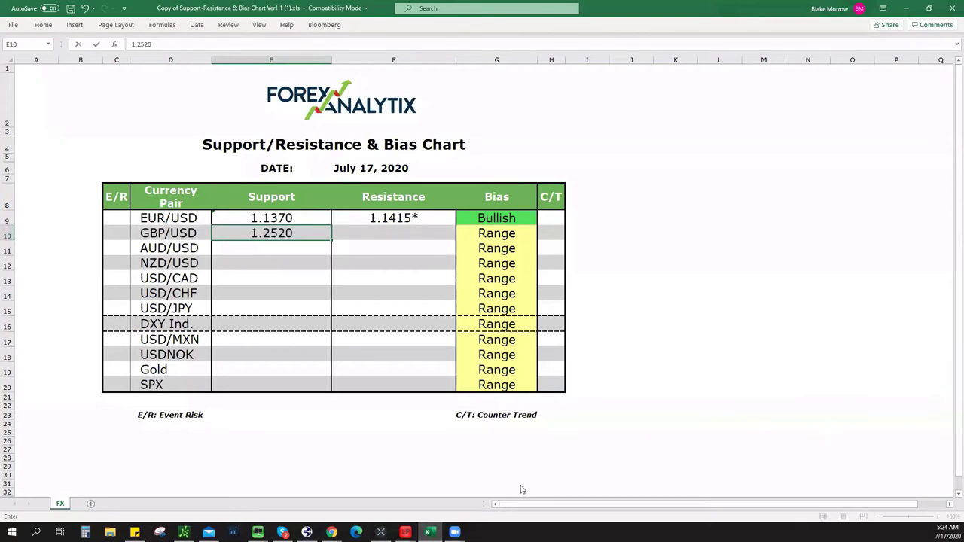
pyautogui.hotkey('alt', 'Tab')
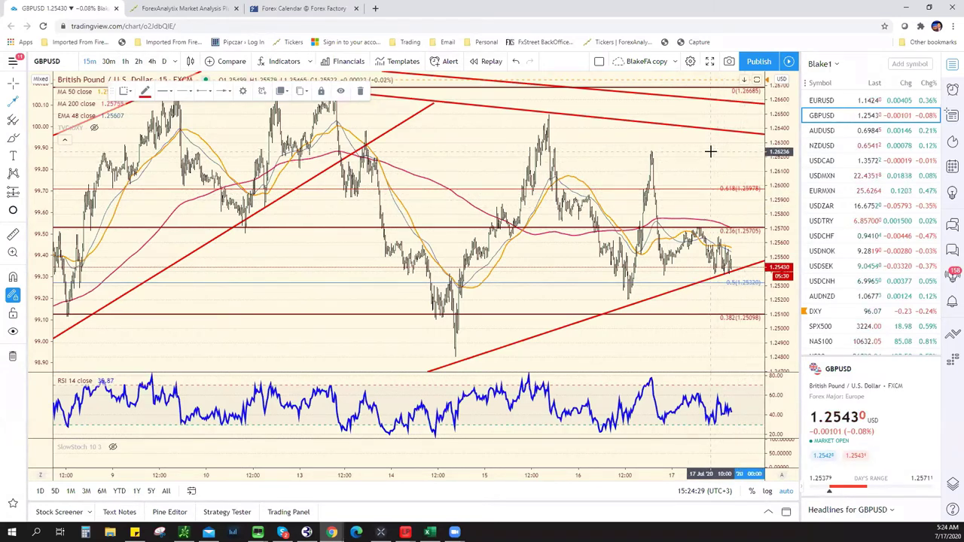
pyautogui.moveTo(711, 153); pyautogui.dragTo(753, 178)
pyautogui.scroll(-1, 695, 159)
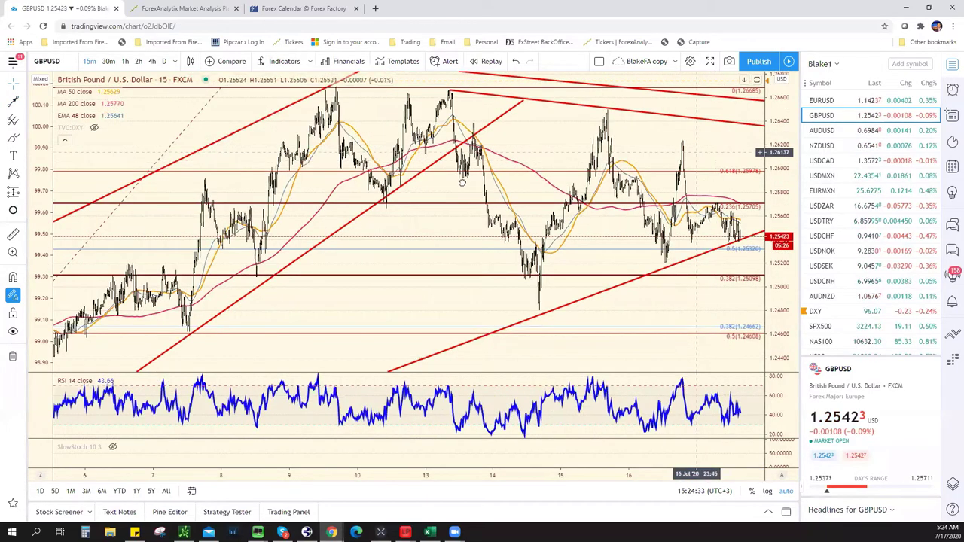
pyautogui.moveTo(696, 160); pyautogui.dragTo(544, 218)
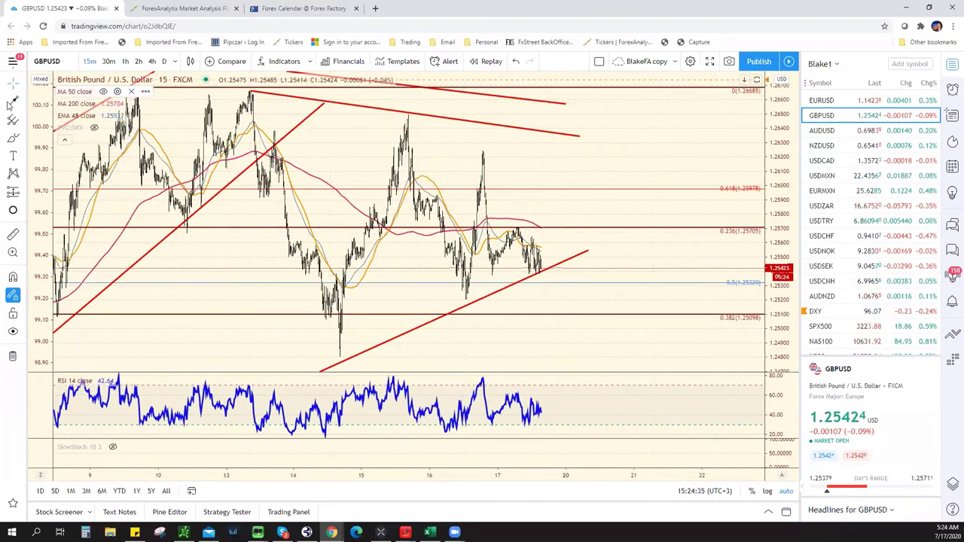
pyautogui.moveTo(551, 259); pyautogui.dragTo(582, 156)
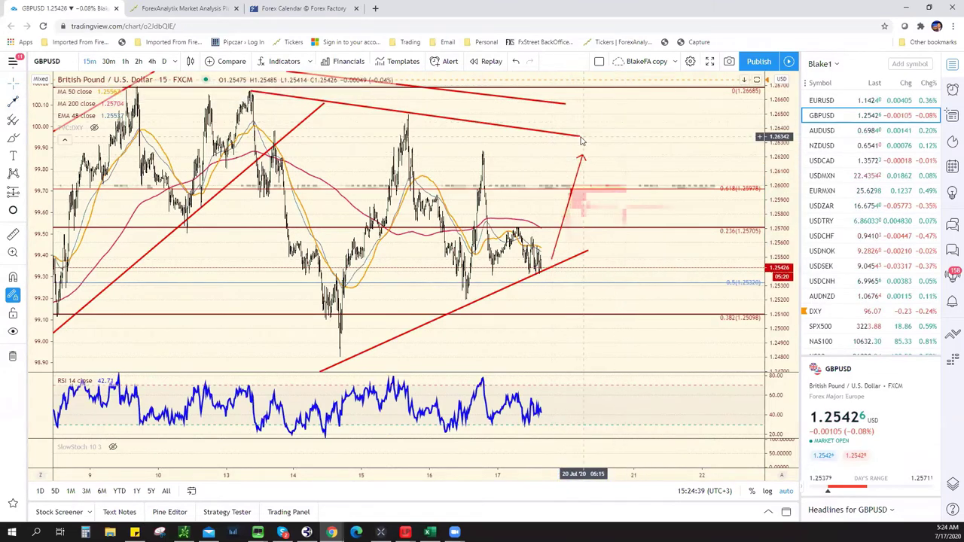
pyautogui.click(587, 143)
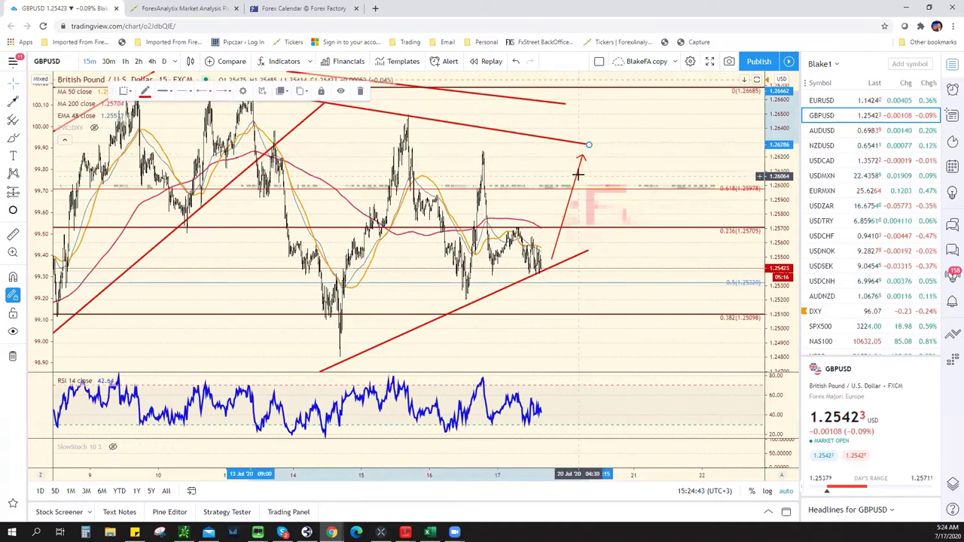
pyautogui.click(579, 177)
pyautogui.press('Delete')
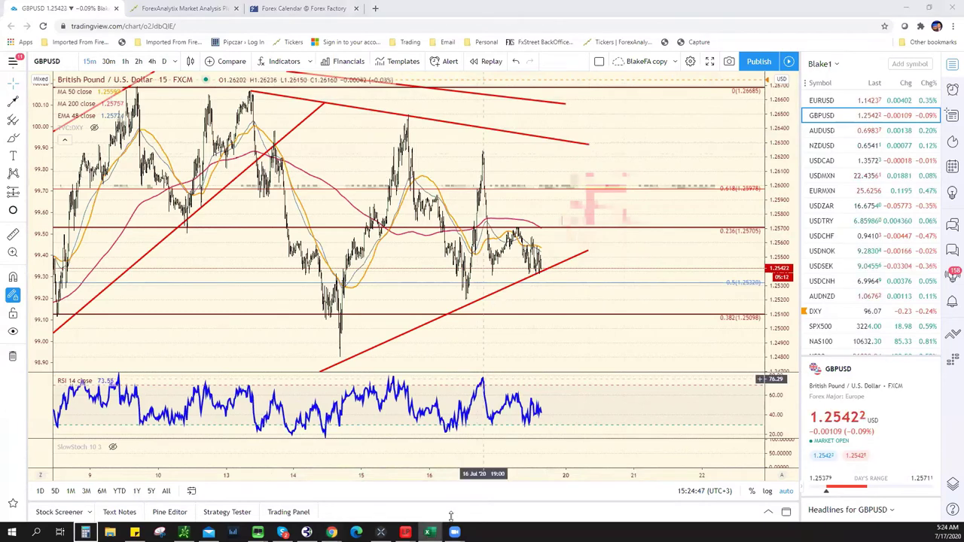
pyautogui.rightClick(429, 532)
# Log 1.2625 as GBP/USD resistance in F10, then select AUDUSD in the TradingView watchlist.
pyautogui.click(429, 532)
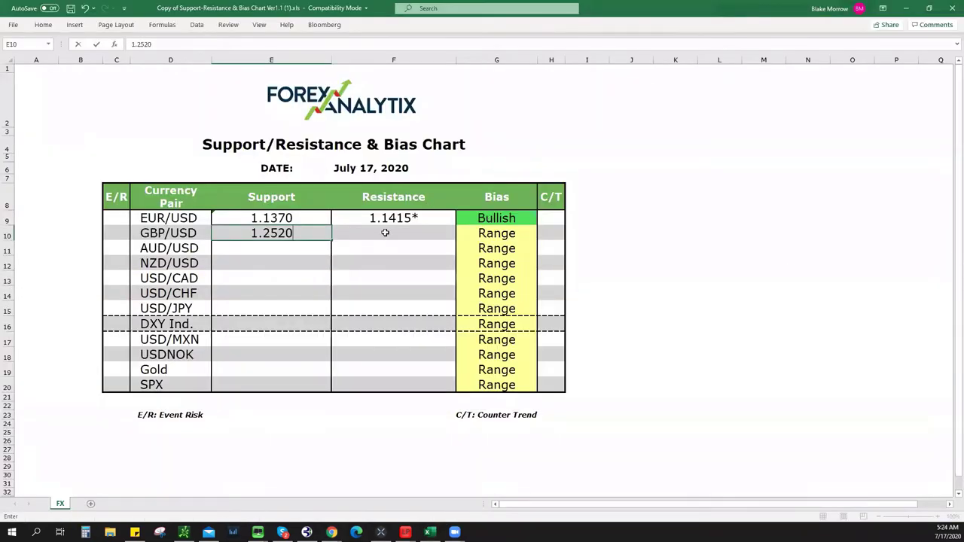
pyautogui.click(385, 232)
pyautogui.write('1.2625')
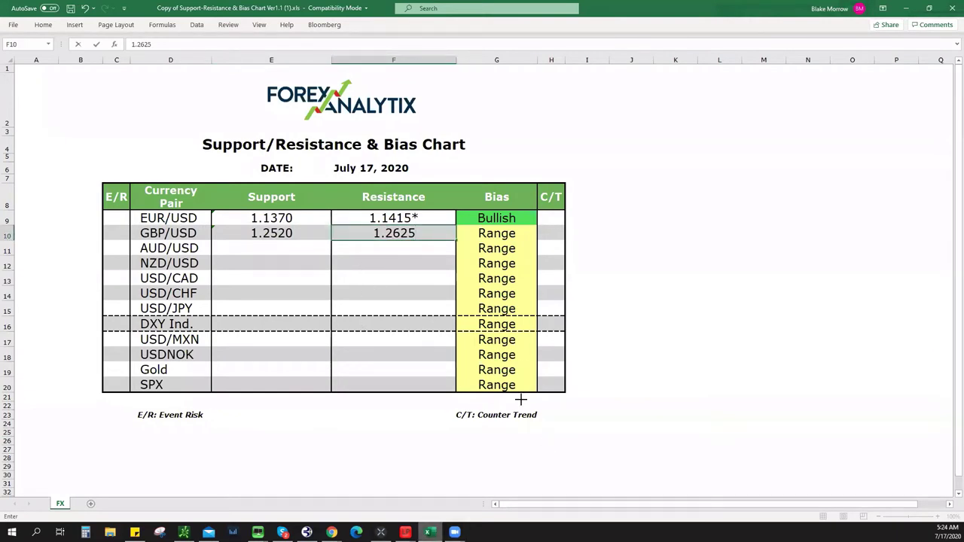
pyautogui.hotkey('alt', 'Tab')
pyautogui.press('Down')
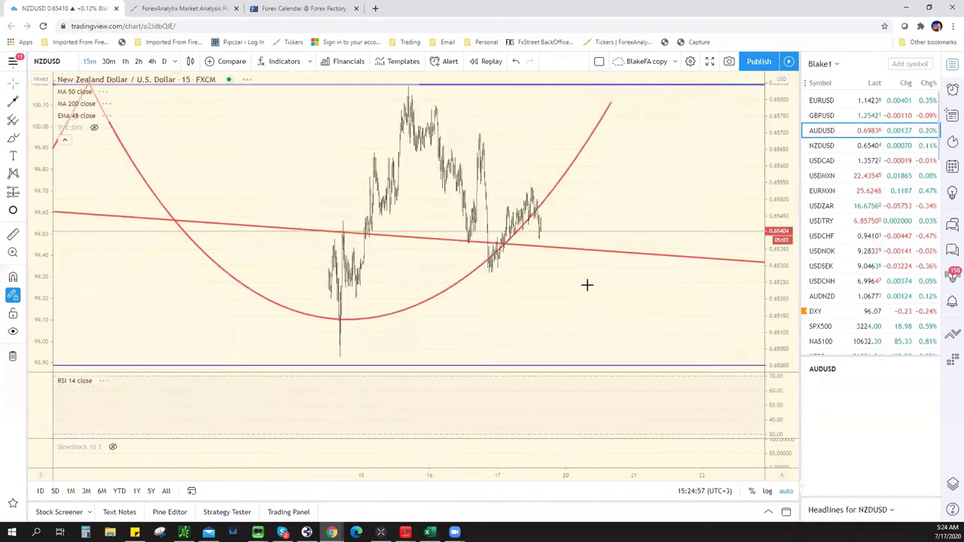
# Review AUD/USD on hourly candles and nudge the upper blue resistance line slightly lower.
pyautogui.click(125, 61)
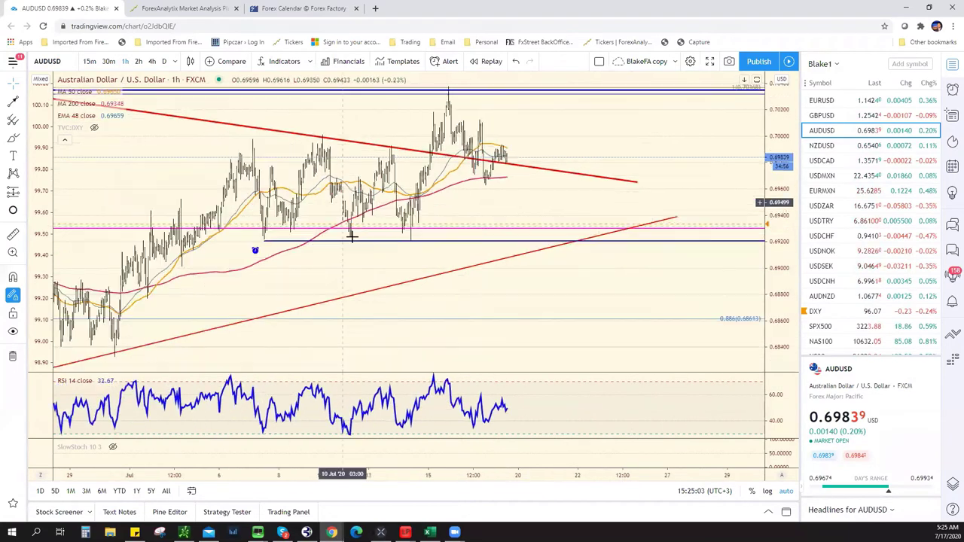
pyautogui.scroll(-2, 351, 237)
pyautogui.scroll(-4, 430, 266)
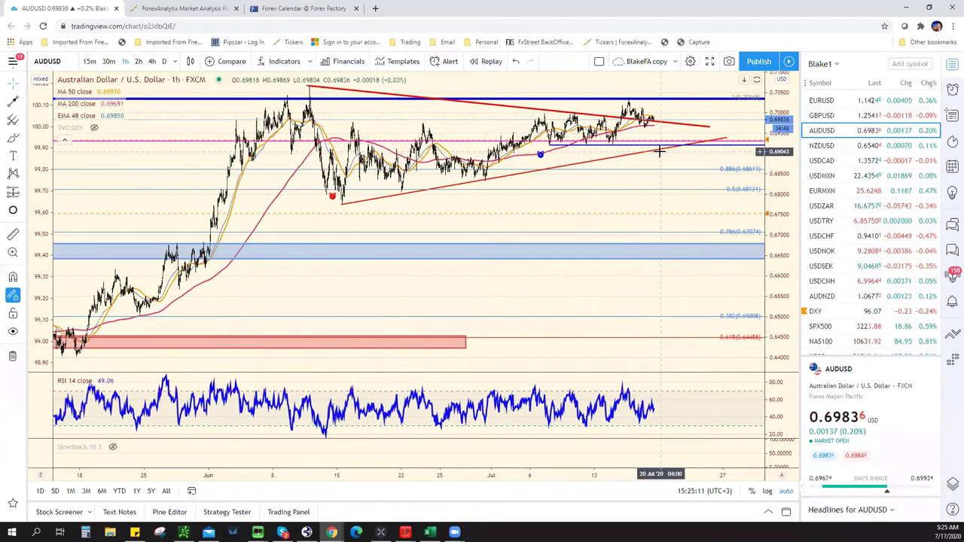
pyautogui.scroll(4, 659, 153)
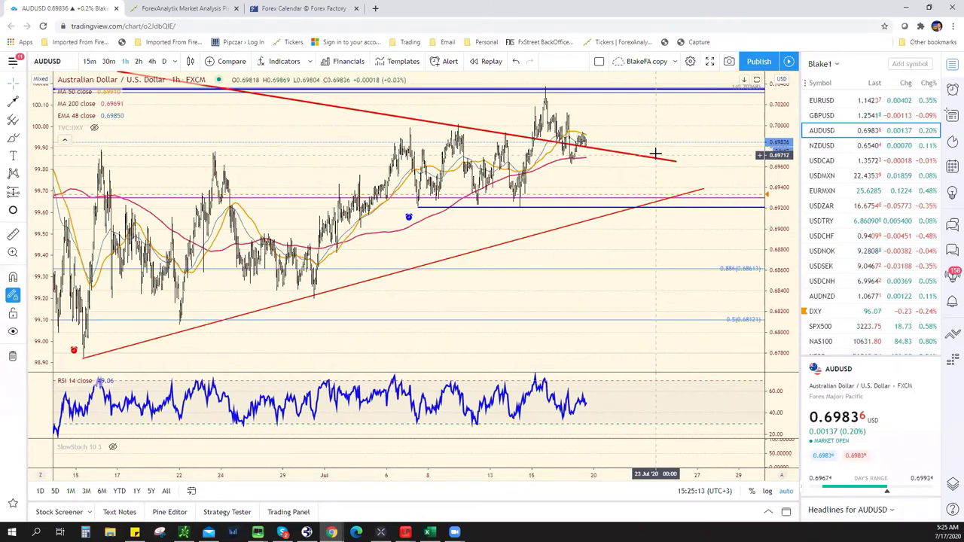
pyautogui.scroll(-4, 654, 154)
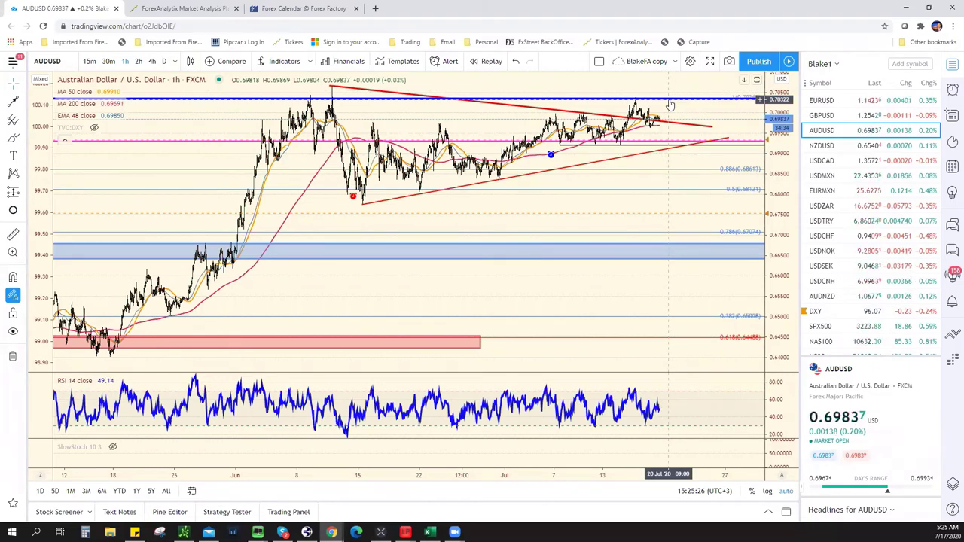
pyautogui.moveTo(669, 105); pyautogui.dragTo(669, 106)
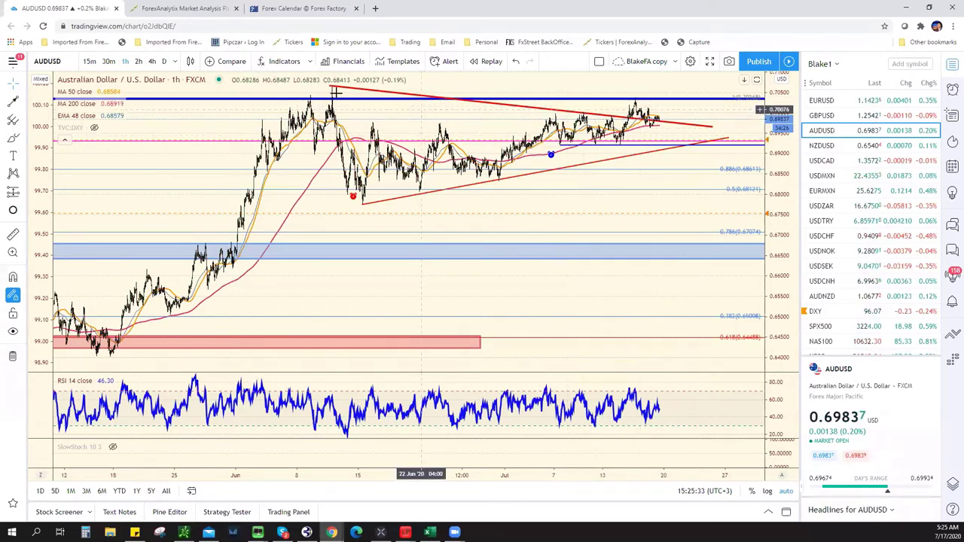
# Review AUD/USD on 4-hour candles between the converging red trendlines.
pyautogui.click(151, 61)
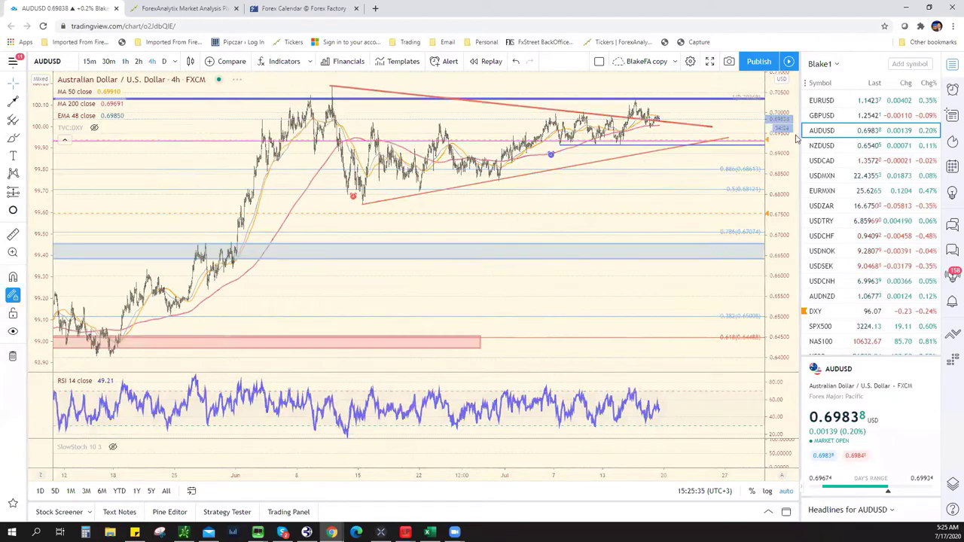
pyautogui.scroll(2, 646, 96)
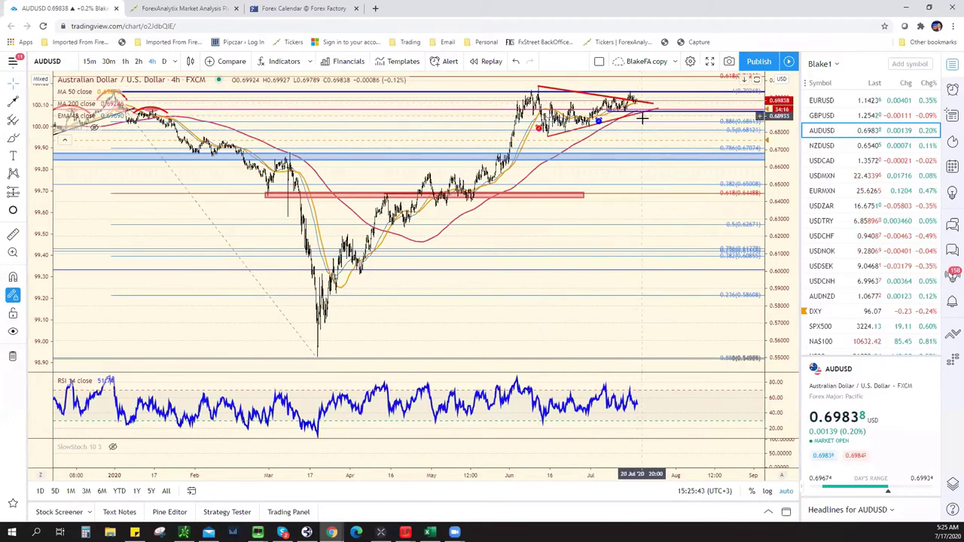
pyautogui.scroll(-3, 644, 119)
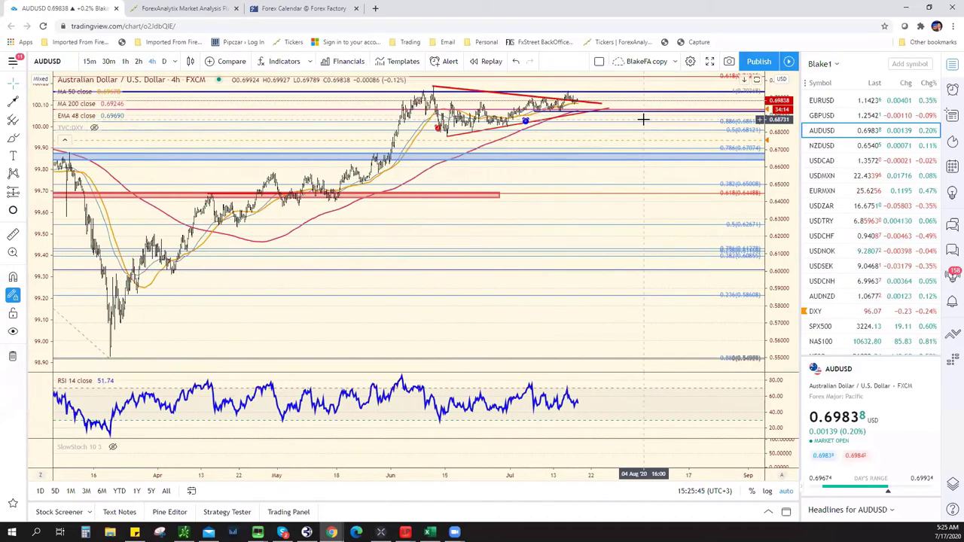
pyautogui.scroll(3, 645, 125)
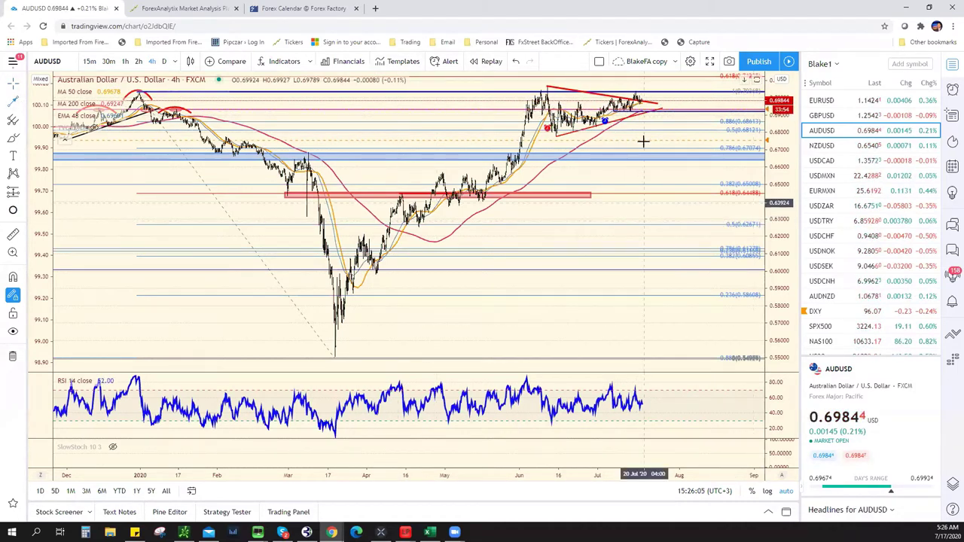
# Draw a red arrow projecting AUD/USD down from the triangle toward about 0.6722.
pyautogui.click(646, 112)
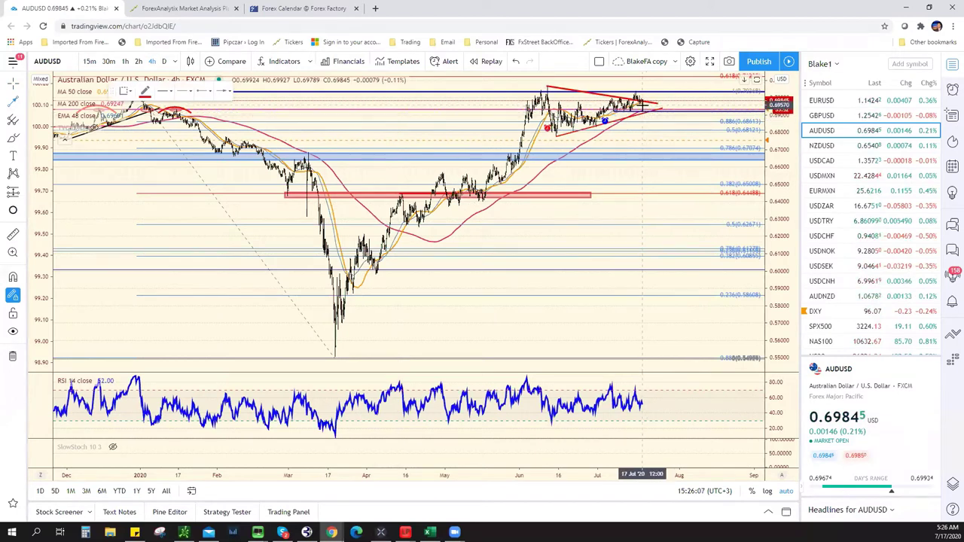
pyautogui.moveTo(641, 105); pyautogui.dragTo(662, 143)
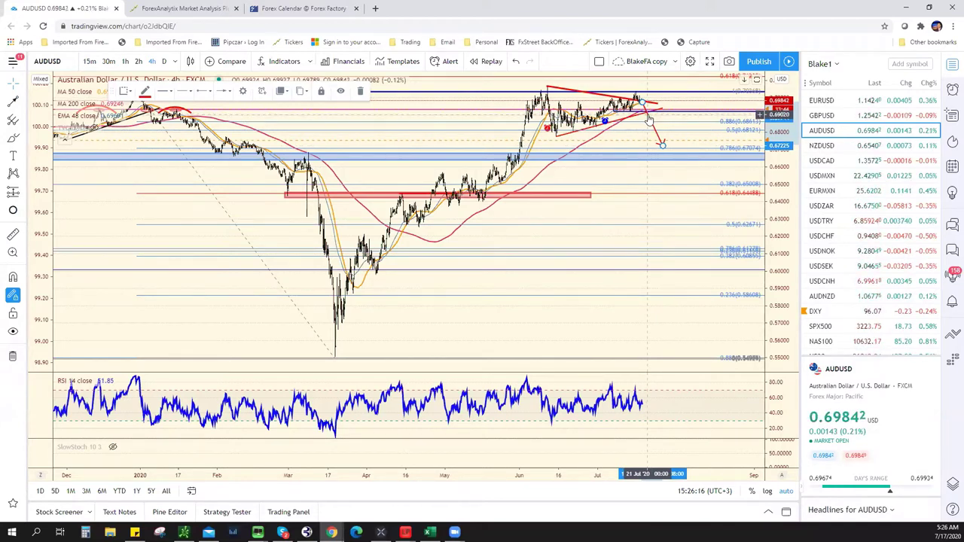
pyautogui.scroll(-1, 630, 140)
# Check the AUD/USD hourly chart, then return to the Excel support/resistance sheet.
pyautogui.click(125, 61)
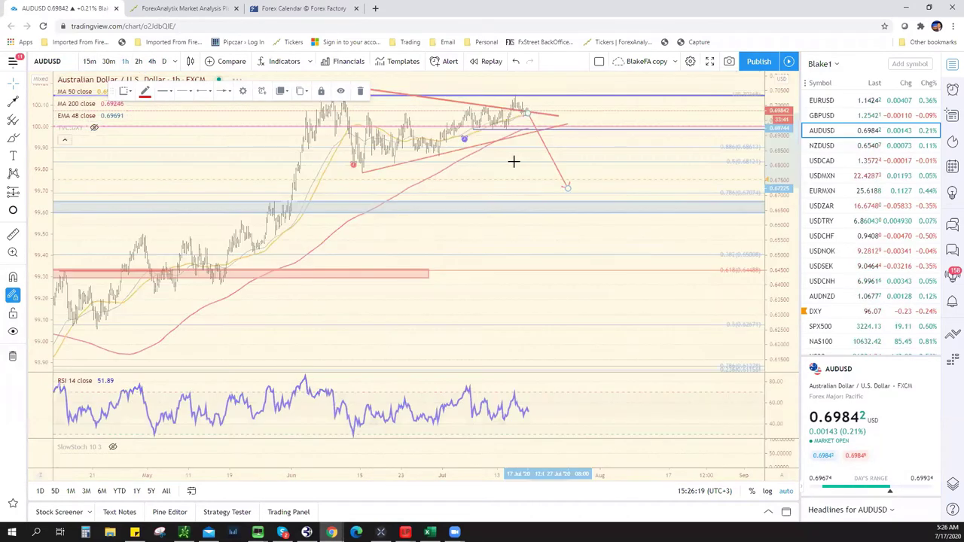
pyautogui.scroll(5, 512, 161)
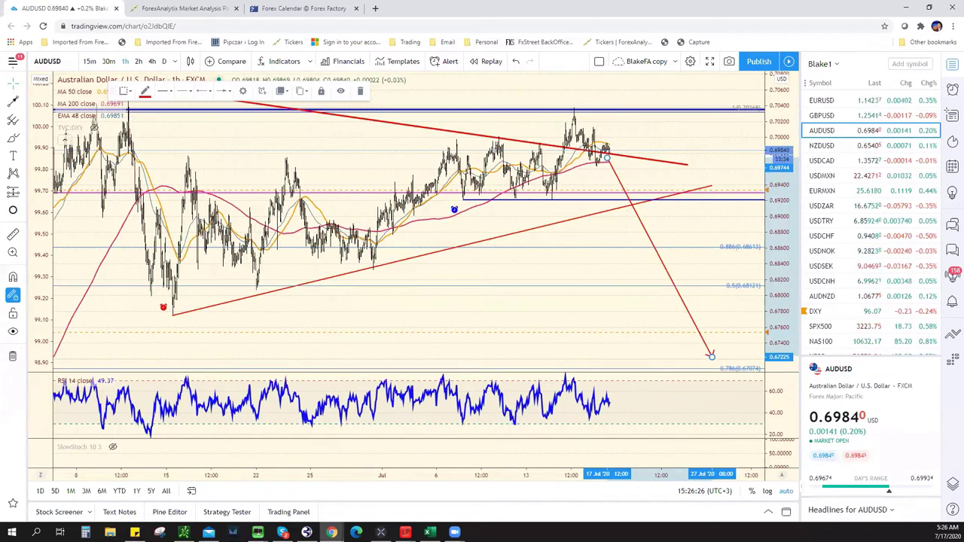
pyautogui.hotkey('alt', 'Tab')
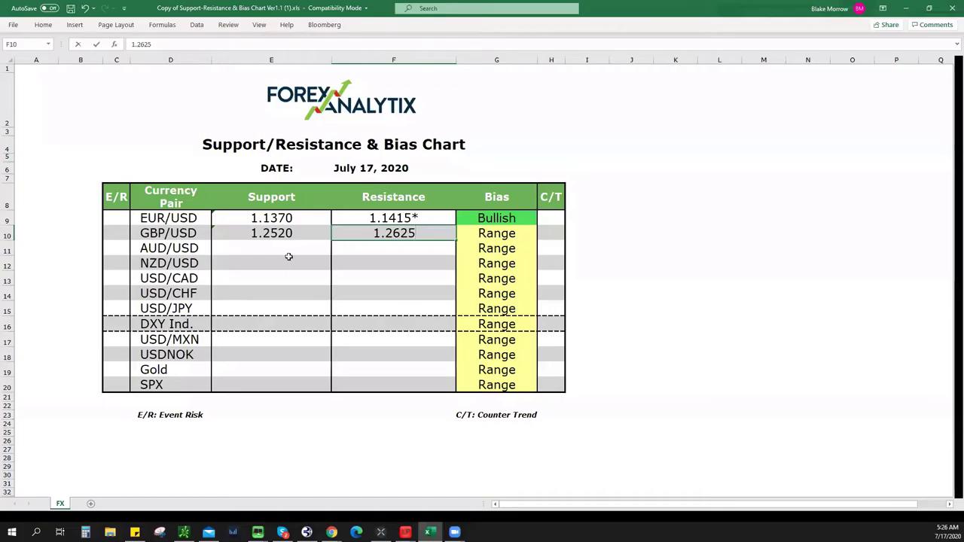
# Enter .7030* as AUD/USD resistance in F11, then go back to the TradingView chart.
pyautogui.press('Return')
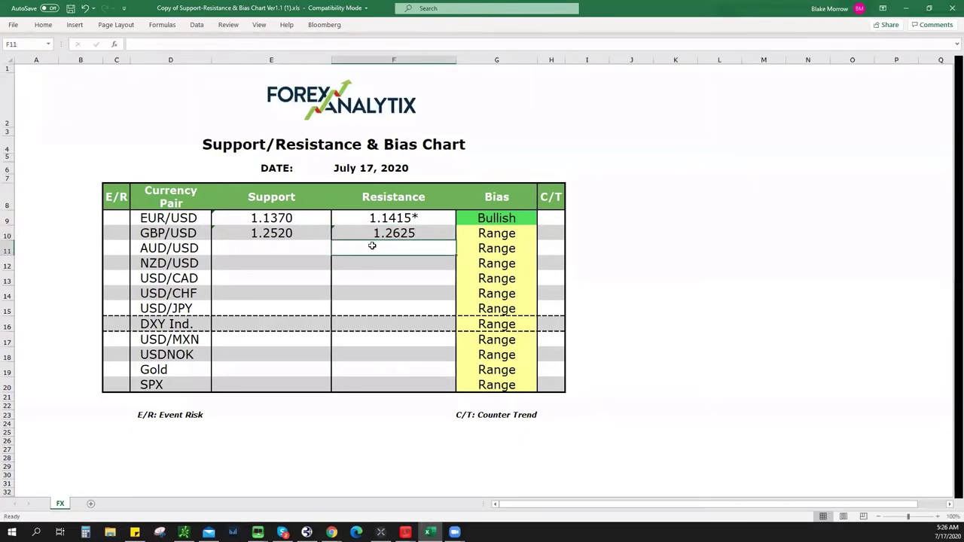
pyautogui.write('.7030')
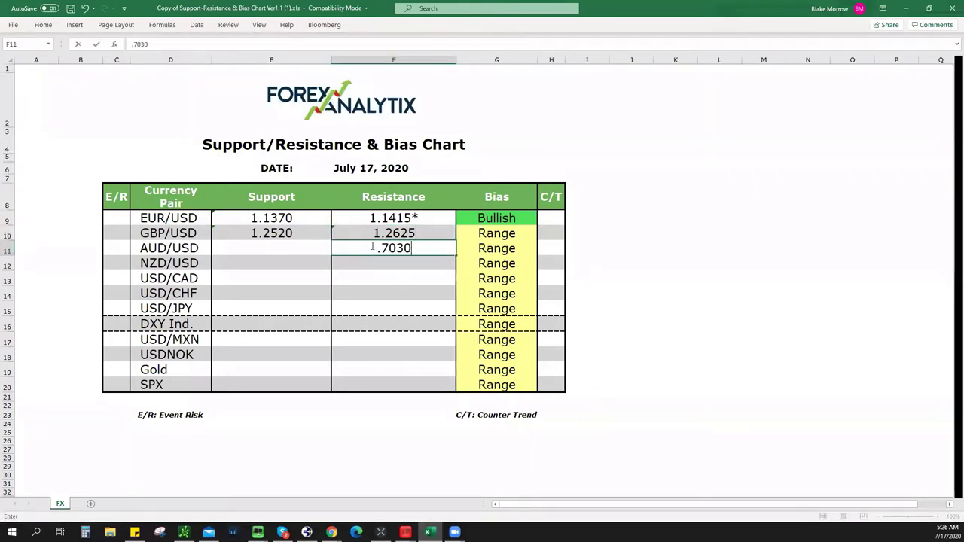
pyautogui.write('*')
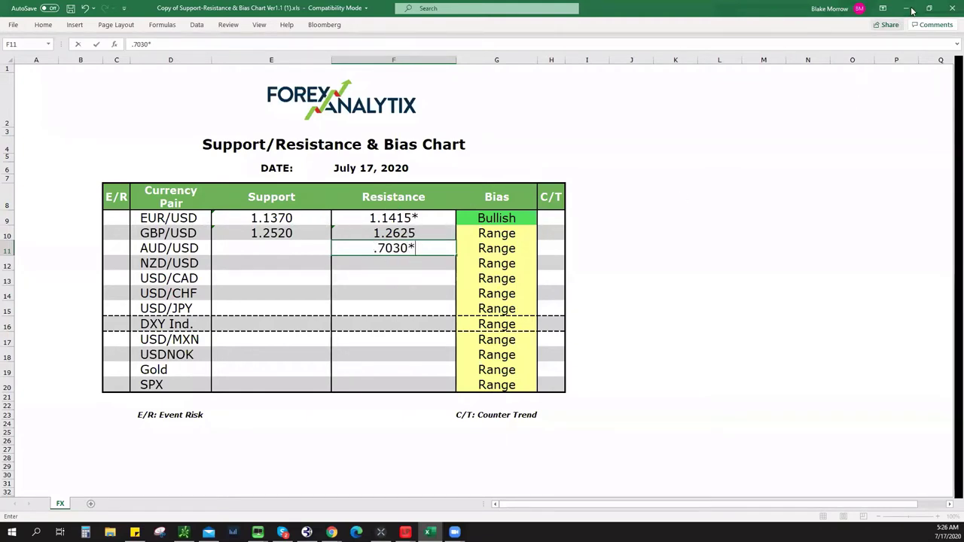
pyautogui.hotkey('alt', 'Tab')
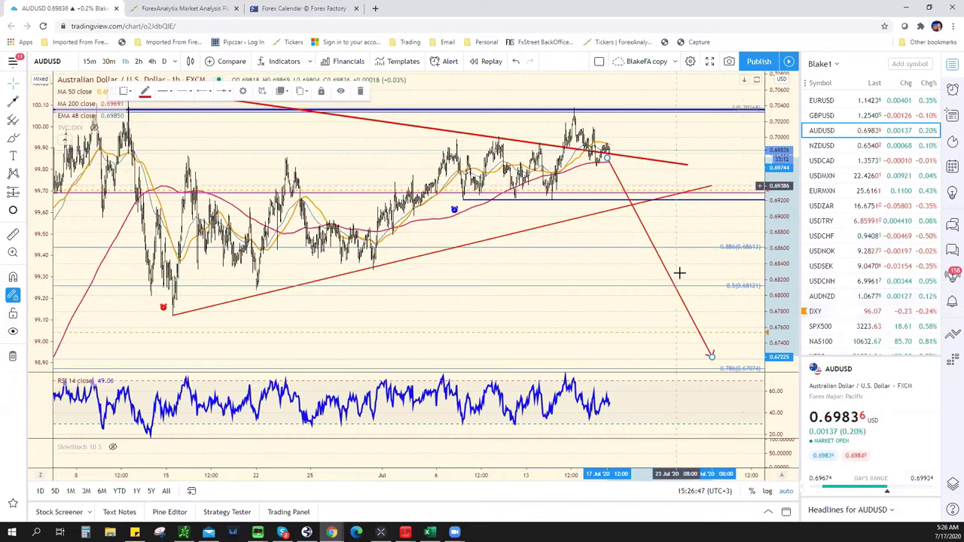
# Delete the red downward projection arrow from the AUD/USD chart and return to Excel.
pyautogui.rightClick(710, 355)
pyautogui.click(684, 309)
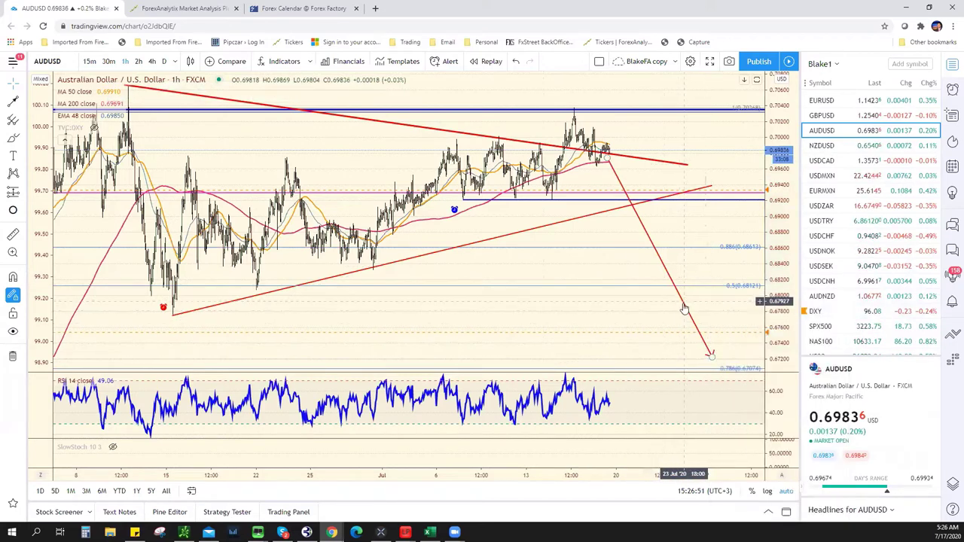
pyautogui.click(684, 307)
pyautogui.press('Delete')
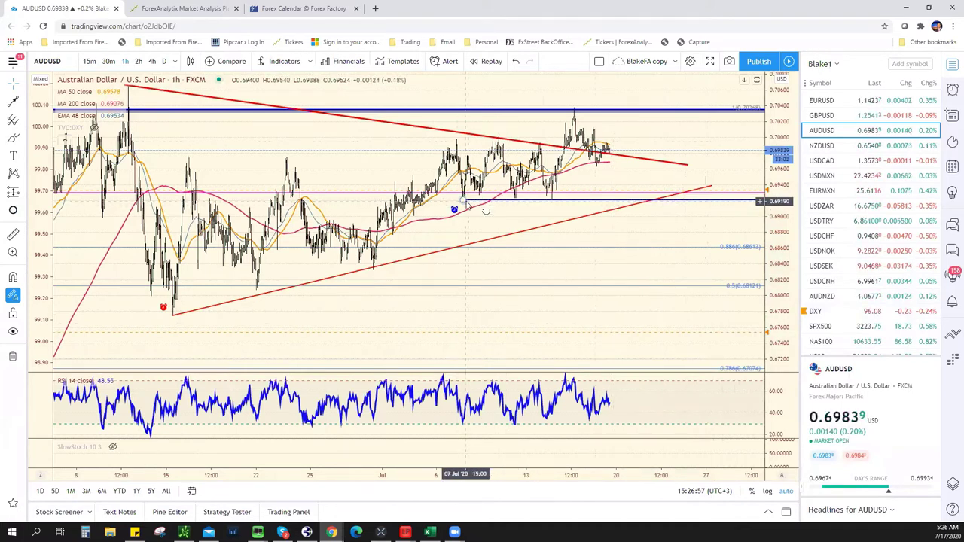
pyautogui.click(429, 532)
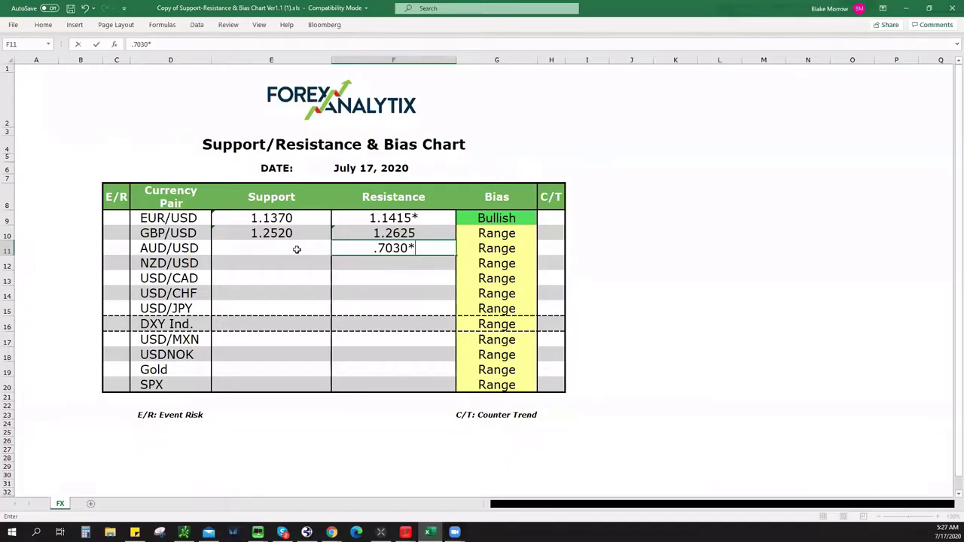
# Enter .6920 as AUD/USD support in E11, fixing the mistyped .9620.
pyautogui.click(319, 249)
pyautogui.write('.')
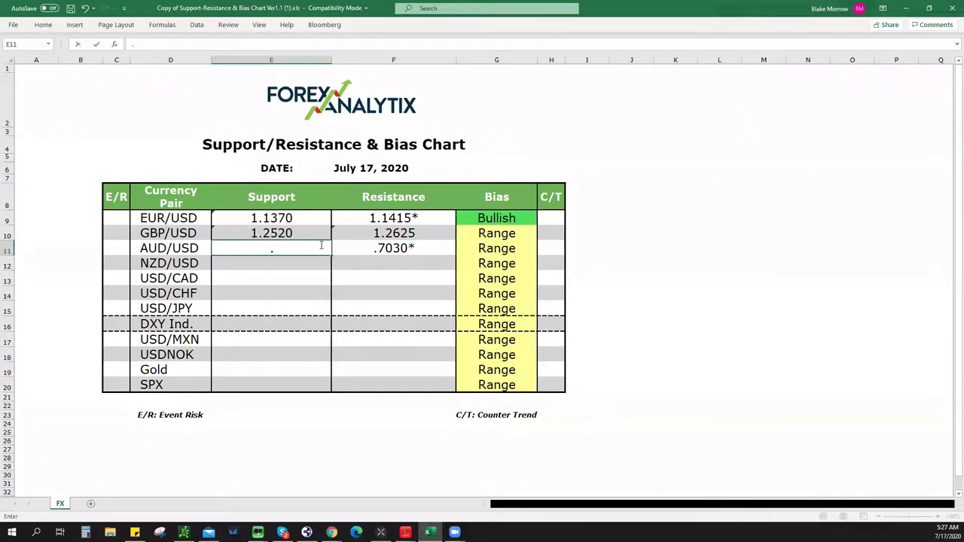
pyautogui.write('9620')
pyautogui.press('BackSpace')
pyautogui.press('BackSpace')
pyautogui.write('69')
# Correct the EUR/USD resistance in F9 to 1.1450*.
pyautogui.click(407, 216)
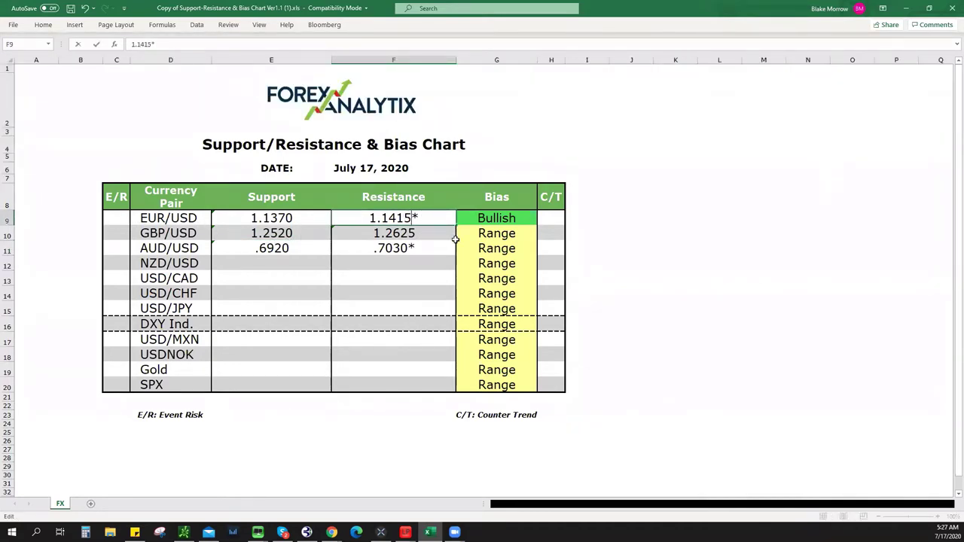
pyautogui.press('BackSpace')
pyautogui.press('BackSpace')
pyautogui.write('50')
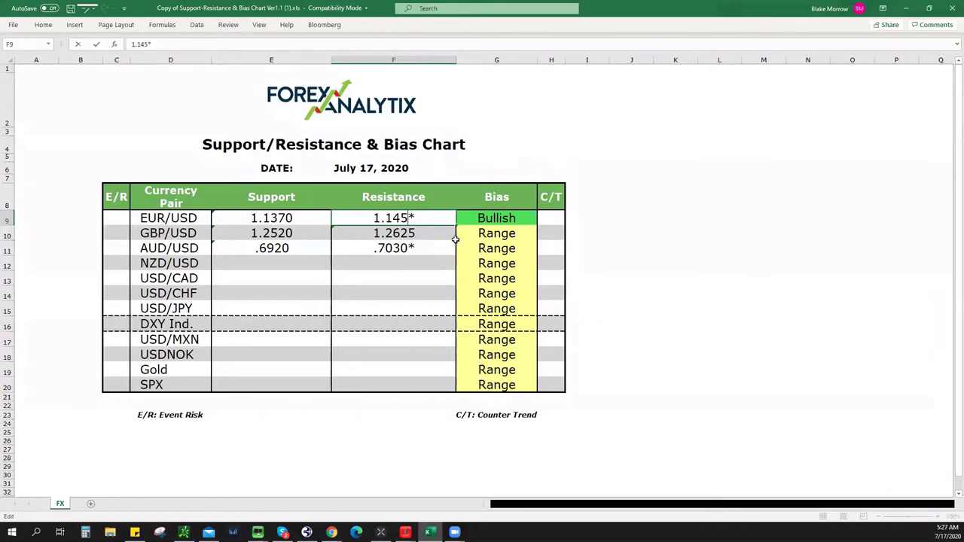
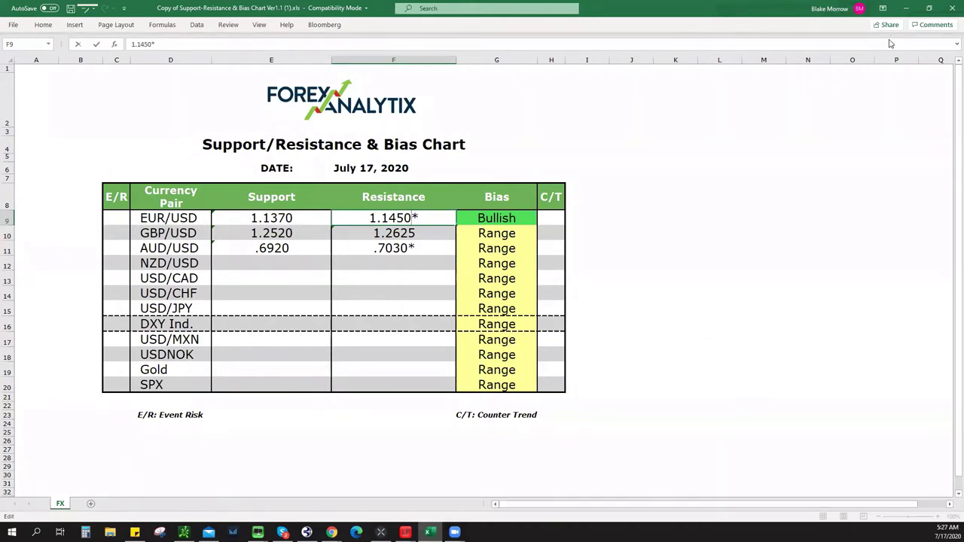
# Bring up the NZDUSD hourly chart in TradingView.
pyautogui.click(906, 8)
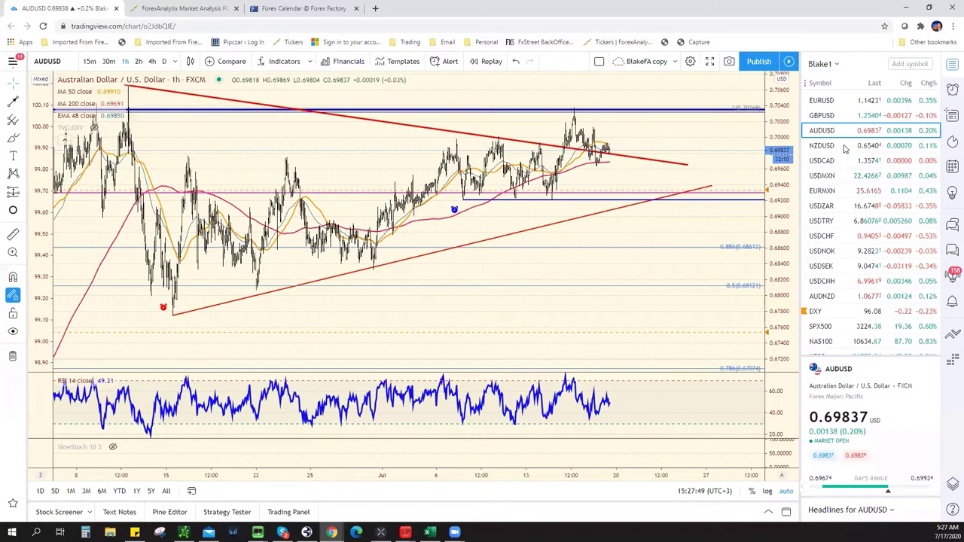
pyautogui.click(836, 145)
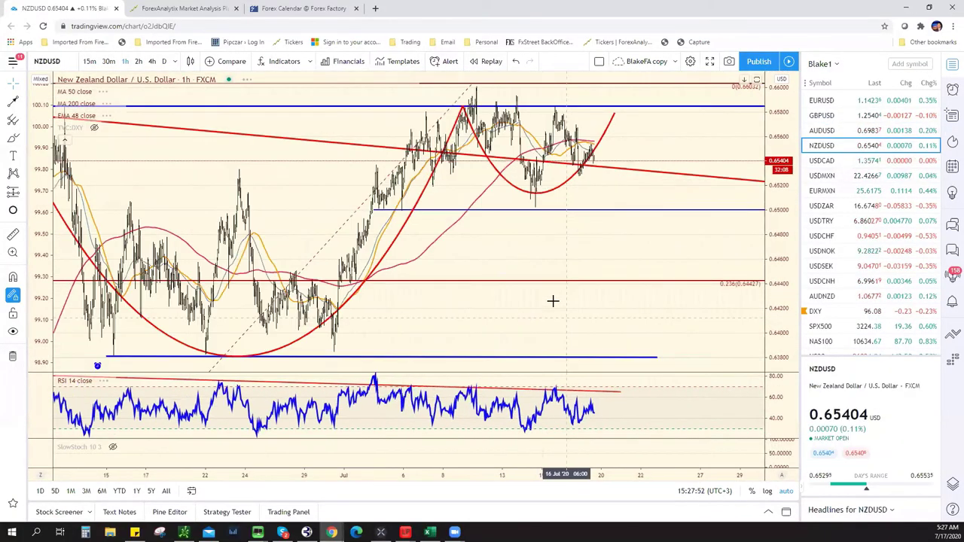
pyautogui.scroll(-3, 542, 312)
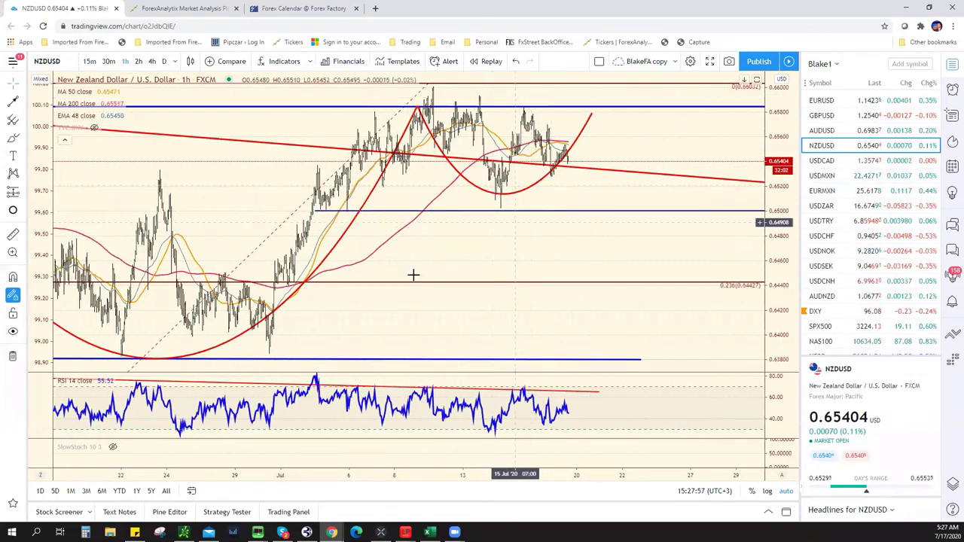
# Draw a descending trend line across the recent highs and a rising one under the lows.
pyautogui.click(23, 102)
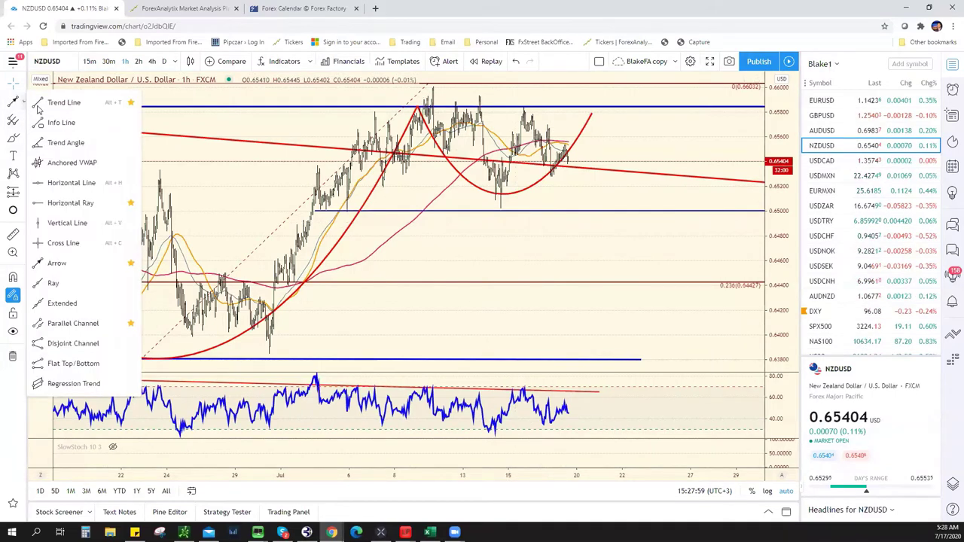
pyautogui.click(60, 101)
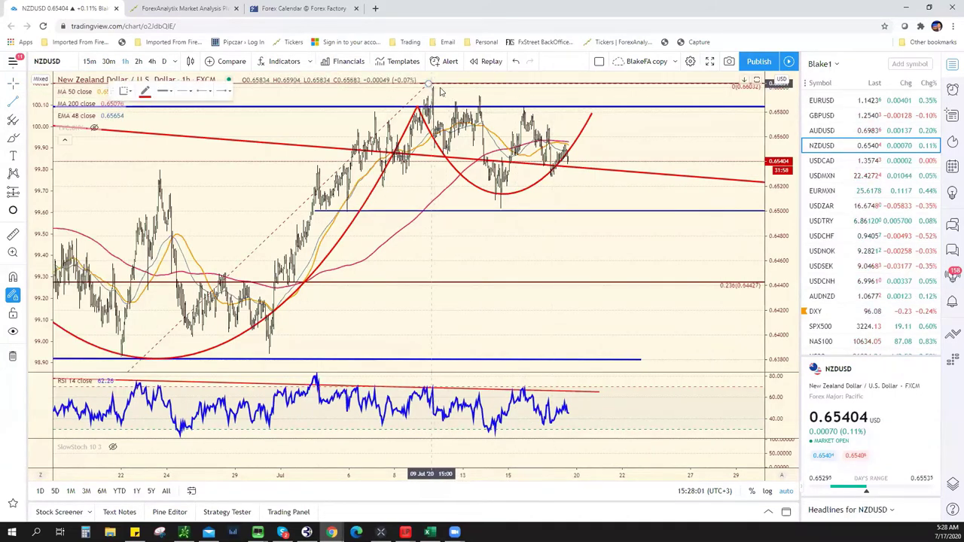
pyautogui.moveTo(431, 84); pyautogui.dragTo(612, 128)
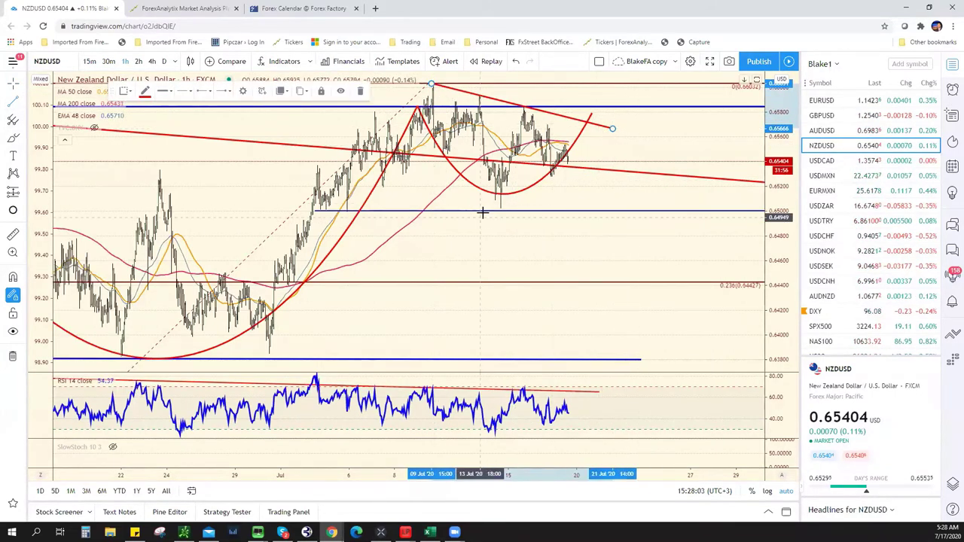
pyautogui.moveTo(502, 207); pyautogui.dragTo(612, 143)
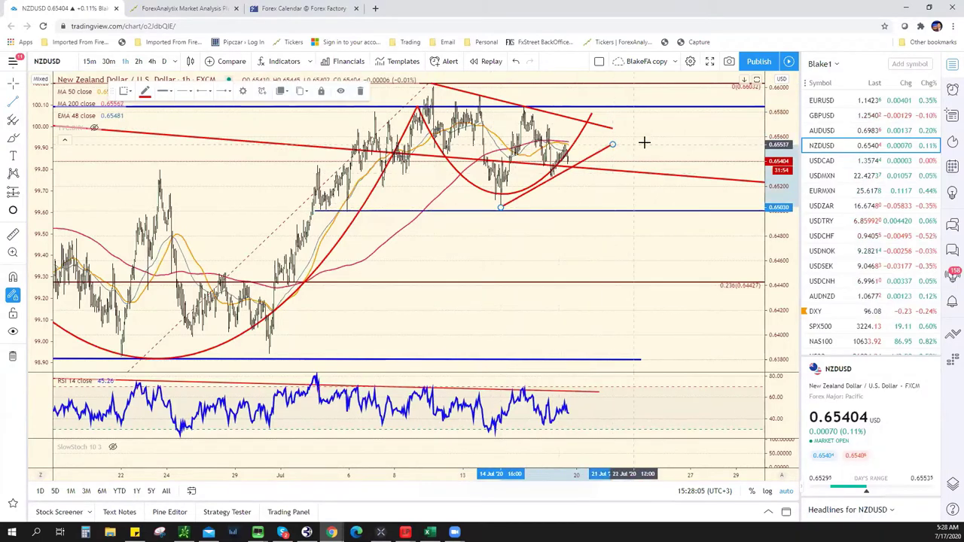
pyautogui.scroll(-5, 675, 167)
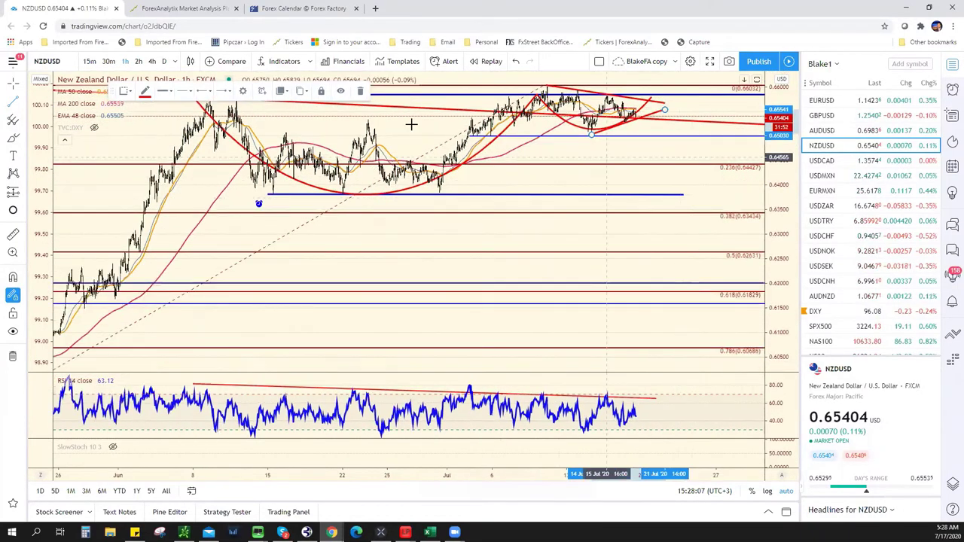
pyautogui.scroll(-3, 288, 148)
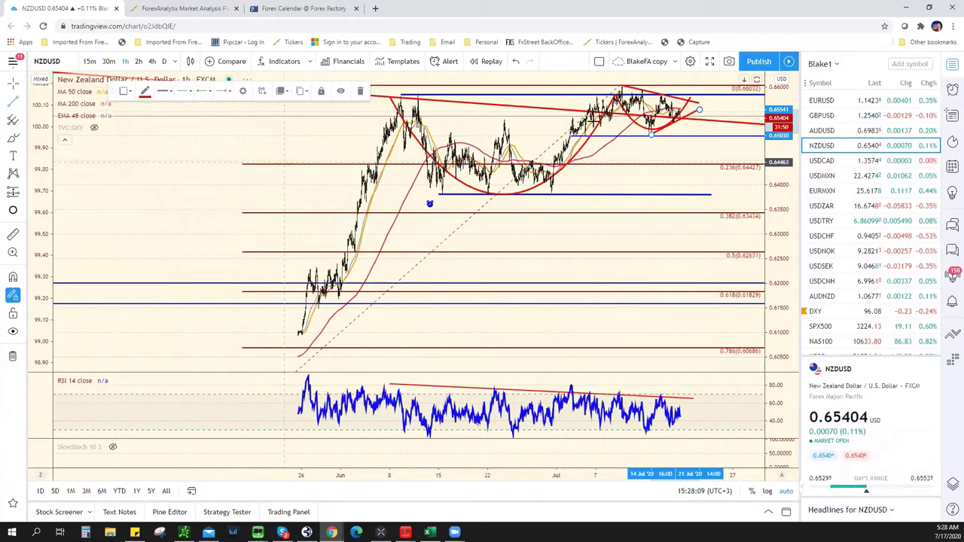
pyautogui.scroll(4, 668, 127)
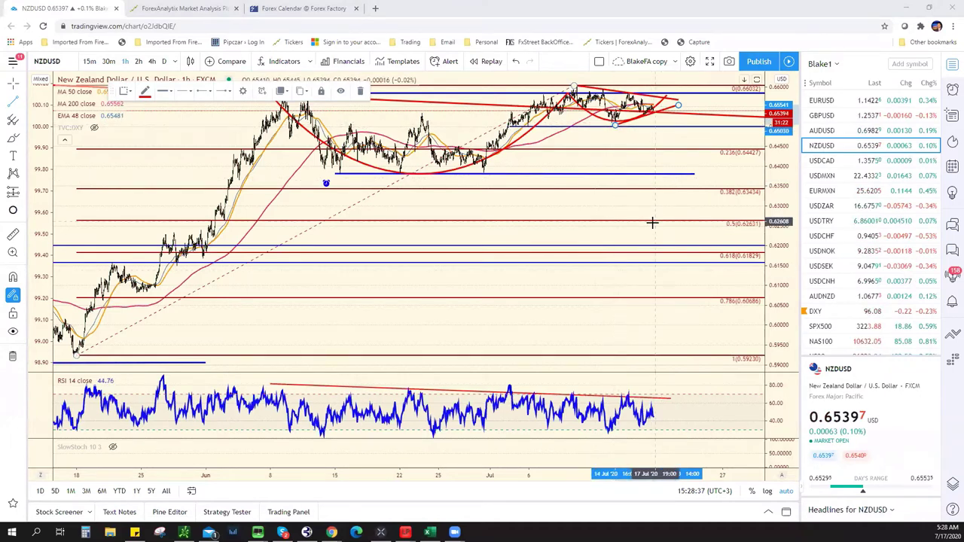
# Zoom the NZDUSD daily chart out and back in to compare the recent range with longer history.
pyautogui.scroll(3, 494, 195)
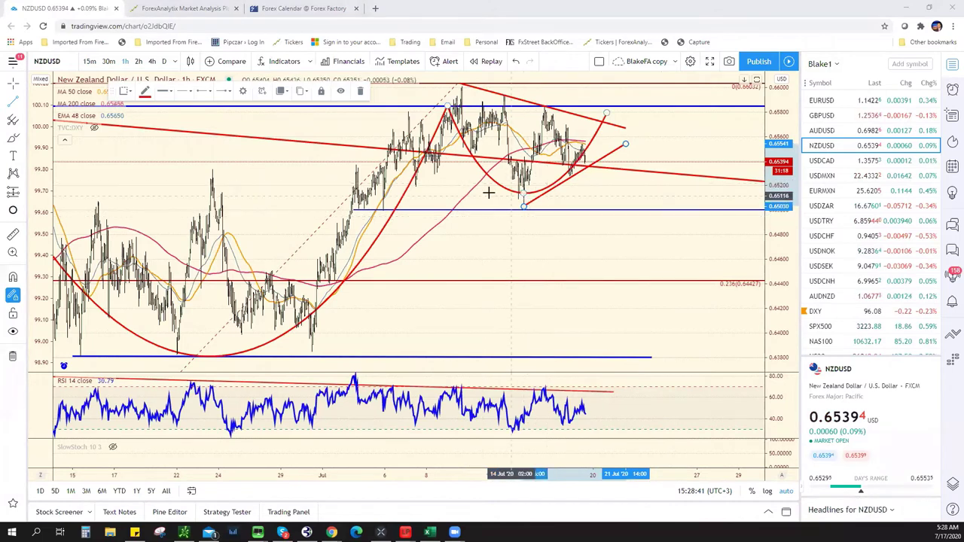
pyautogui.scroll(-1, 486, 193)
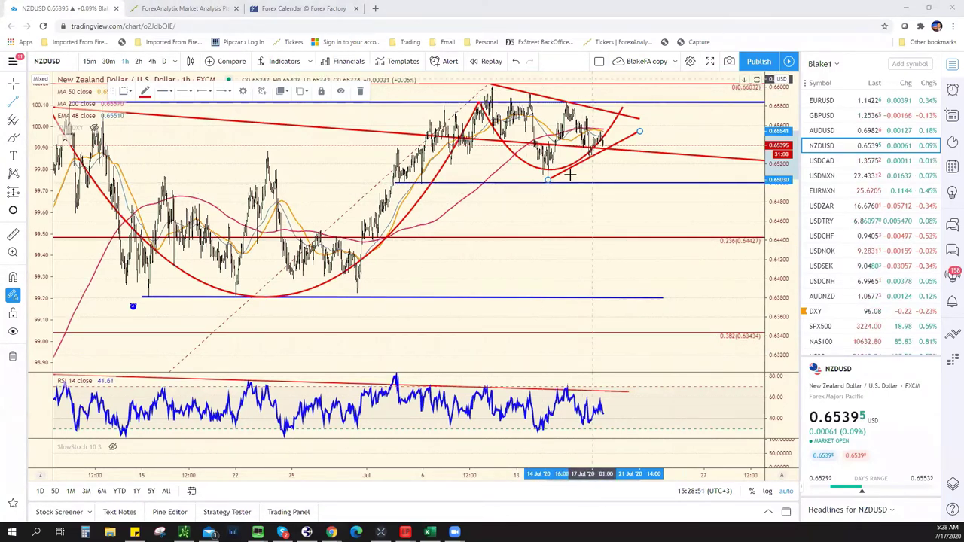
pyautogui.scroll(-1, 570, 221)
pyautogui.scroll(-1, 783, 315)
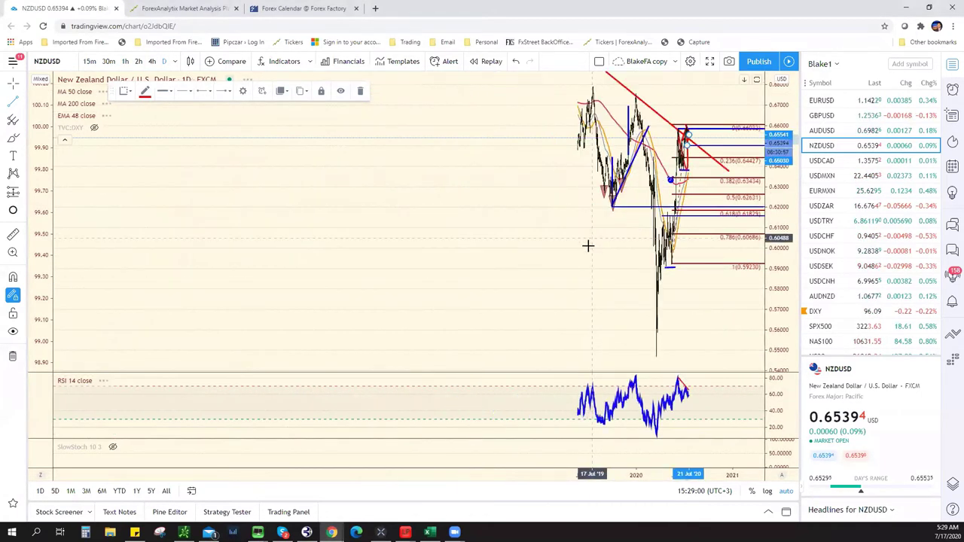
pyautogui.scroll(-10, 587, 246)
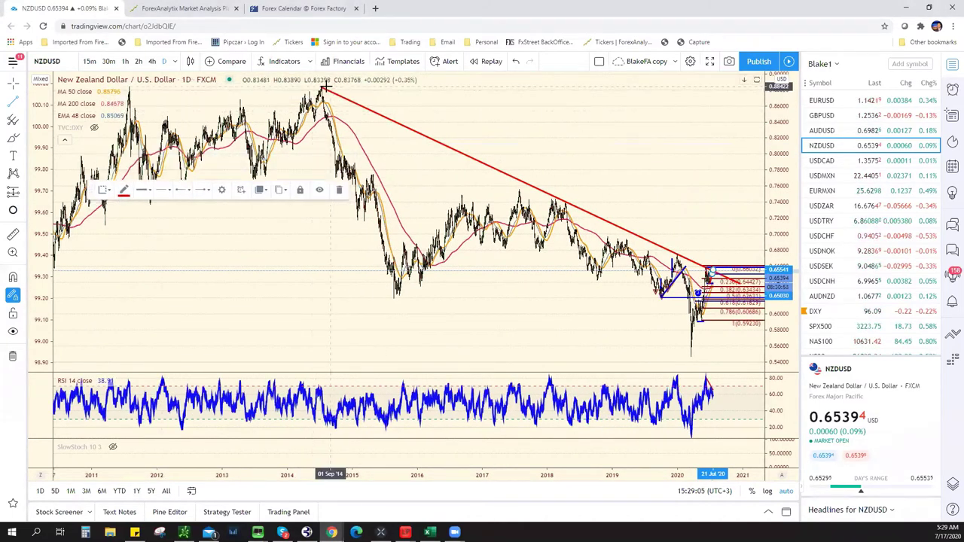
pyautogui.scroll(5, 704, 301)
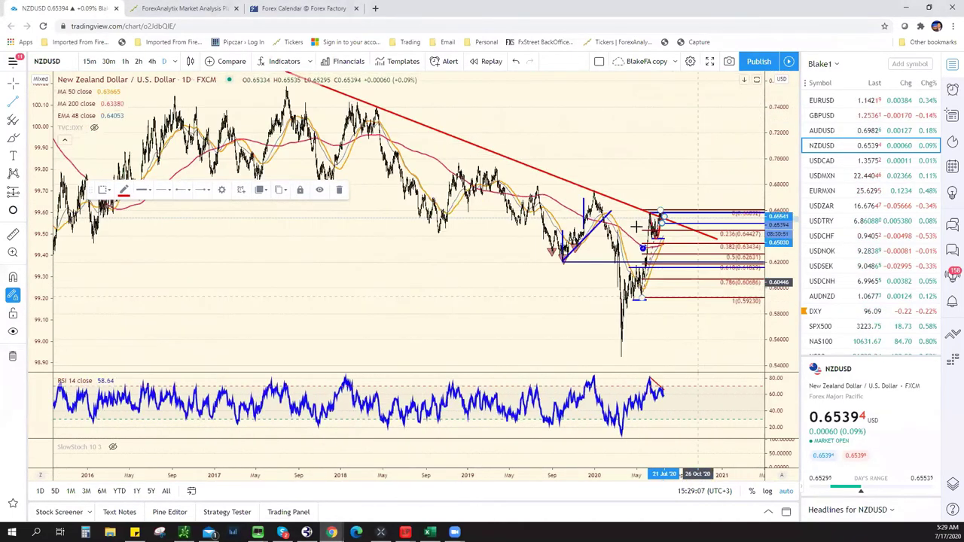
pyautogui.scroll(5, 637, 226)
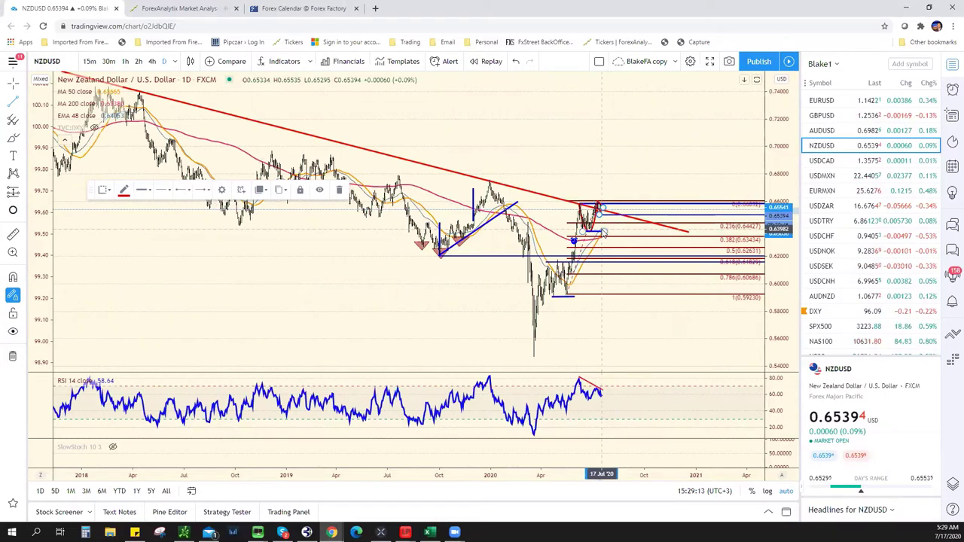
pyautogui.scroll(2, 608, 224)
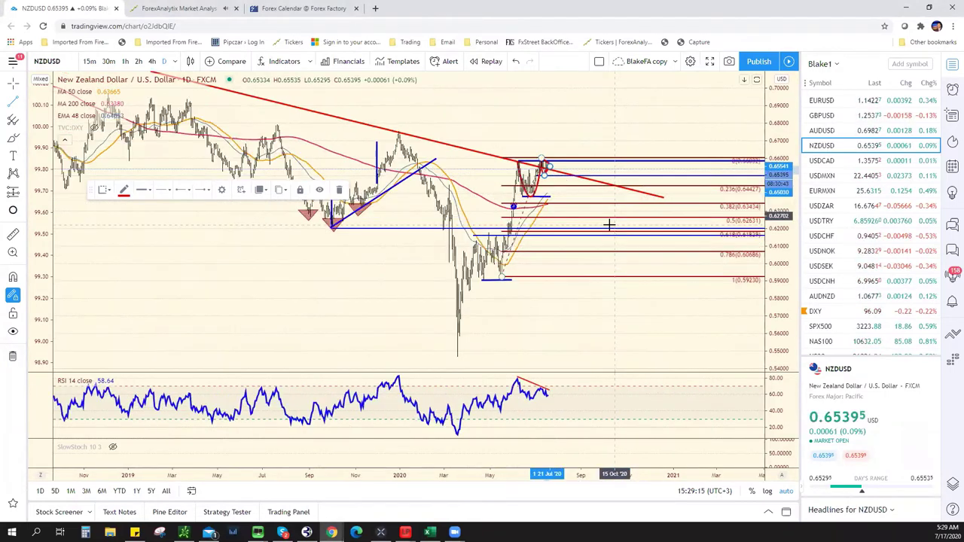
pyautogui.scroll(3, 609, 224)
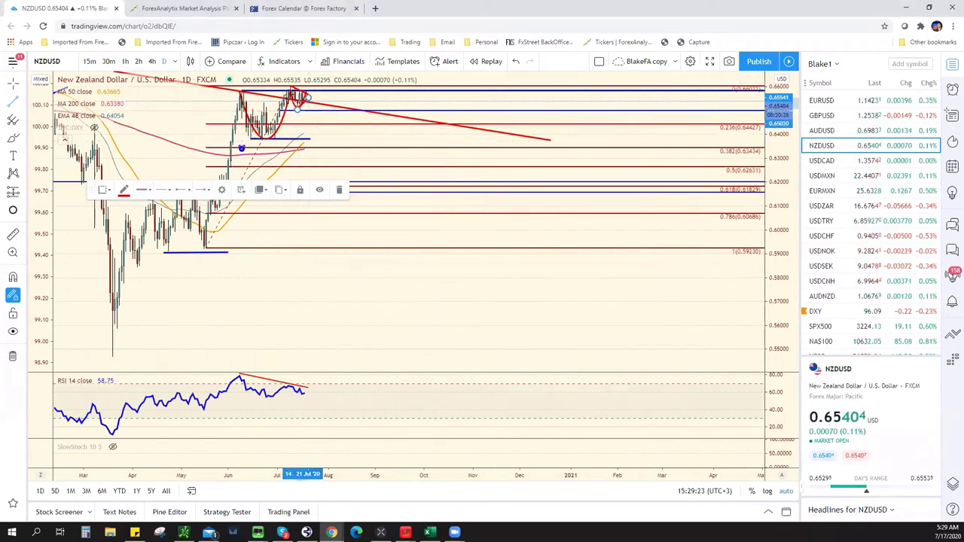
# Enter NZD/USD support .6500* in E12 and resistance .6600* in the next cell.
pyautogui.hotkey('alt', 'Tab')
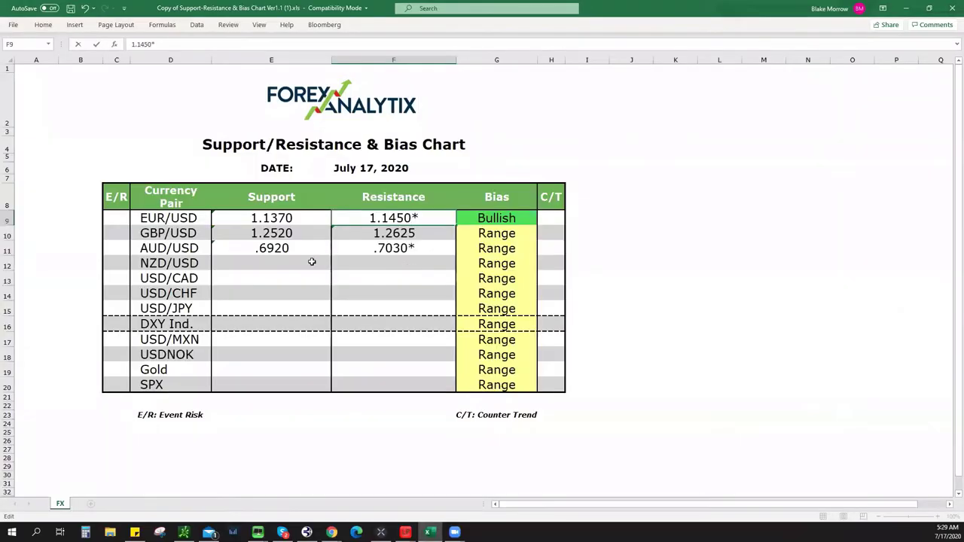
pyautogui.click(287, 267)
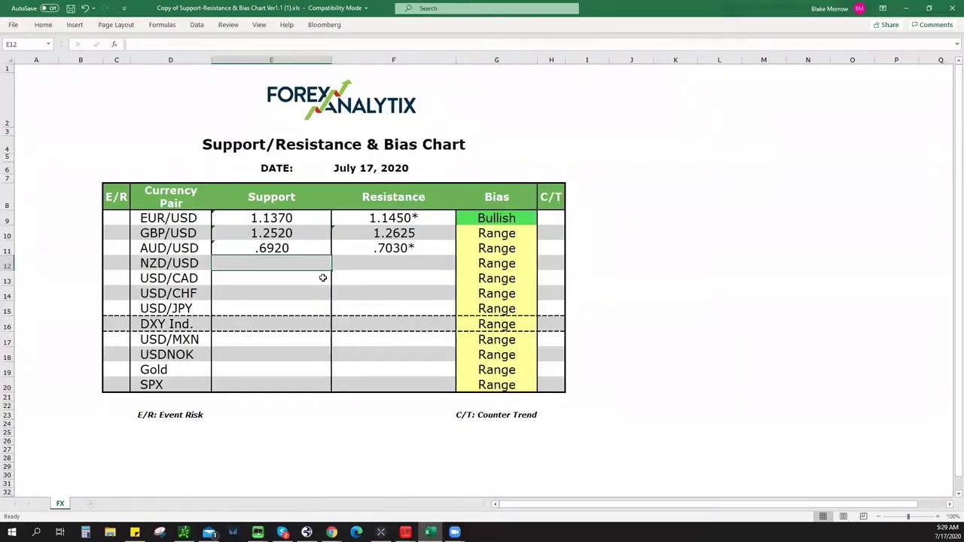
pyautogui.write('.6500')
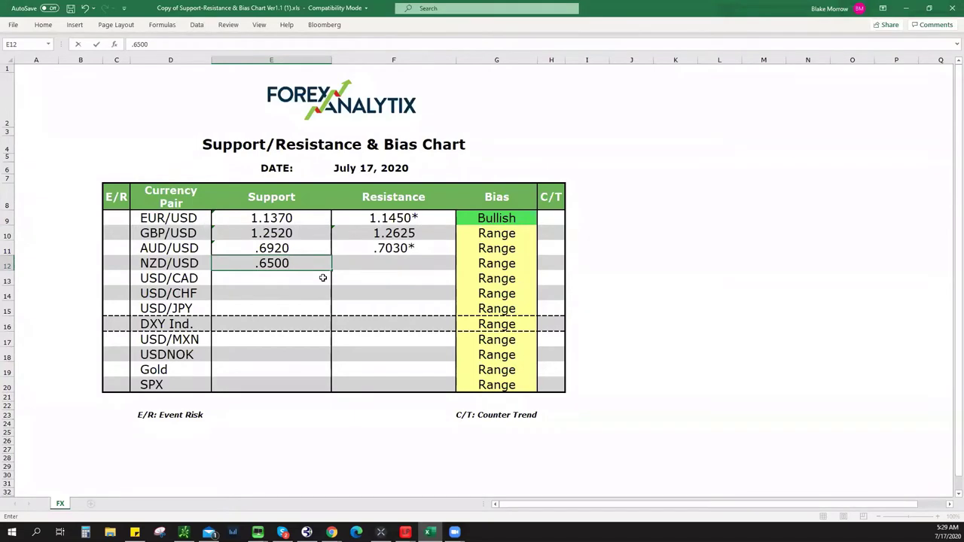
pyautogui.write('*')
pyautogui.press('Tab')
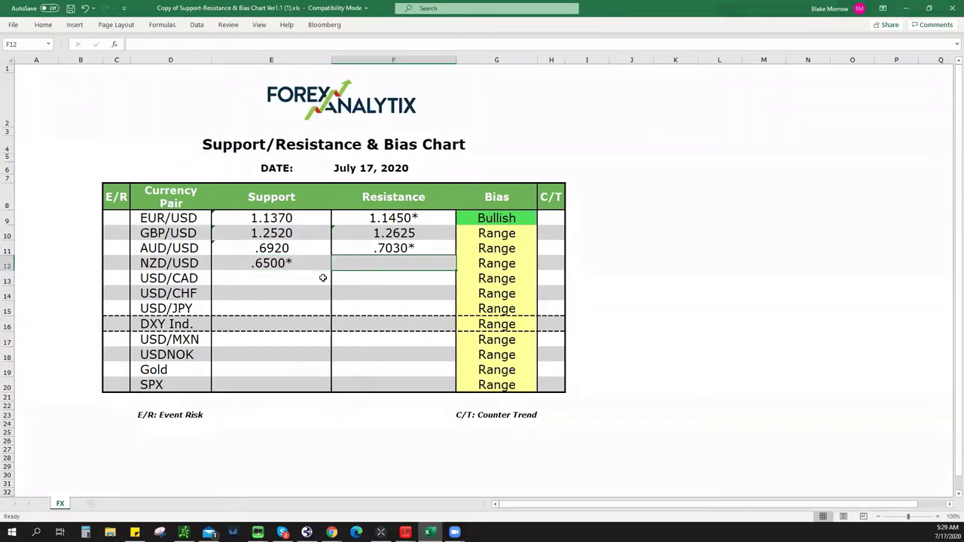
pyautogui.write('.6600')
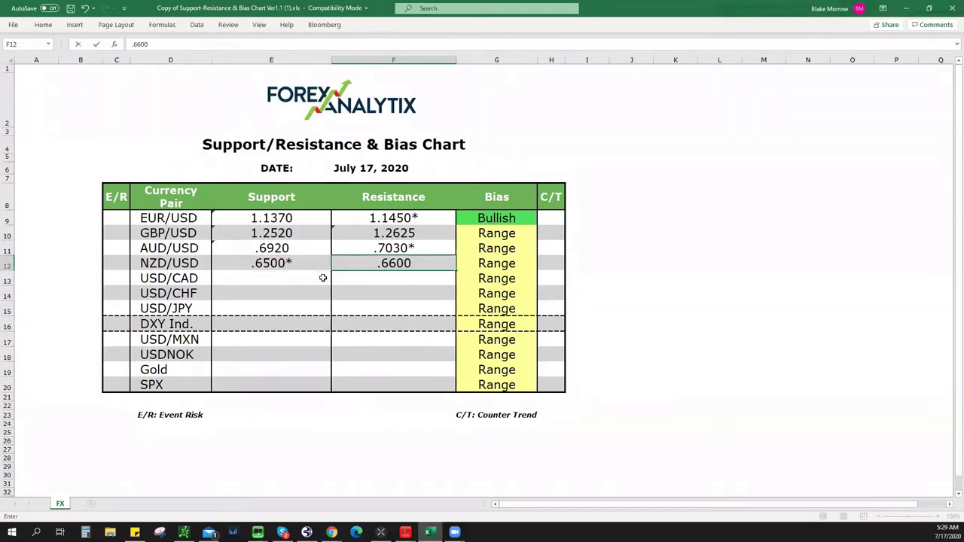
pyautogui.write('*')
pyautogui.click(485, 263)
# Set the NZD/USD bias to Bullish, then advance TradingView to the USDCAD chart.
pyautogui.click(527, 274)
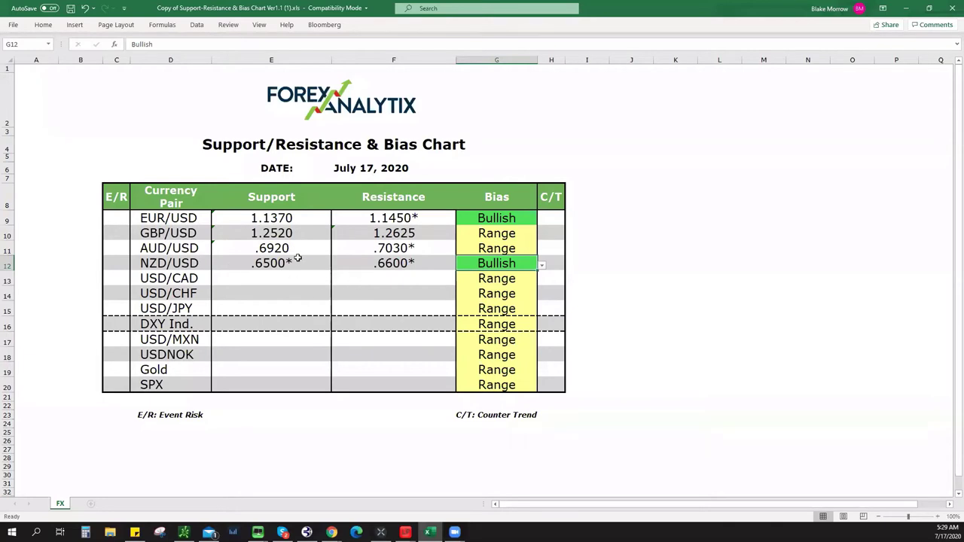
pyautogui.click(909, 8)
pyautogui.press('Down')
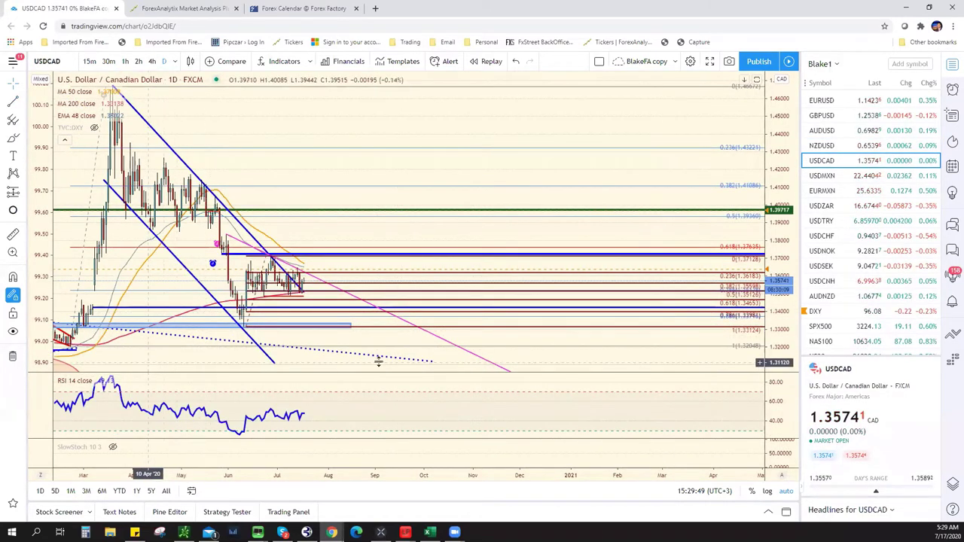
# Pan and zoom the USDCAD daily chart to April–July 2020, then return to Excel.
pyautogui.moveTo(183, 362); pyautogui.dragTo(605, 361)
pyautogui.scroll(8, 604, 361)
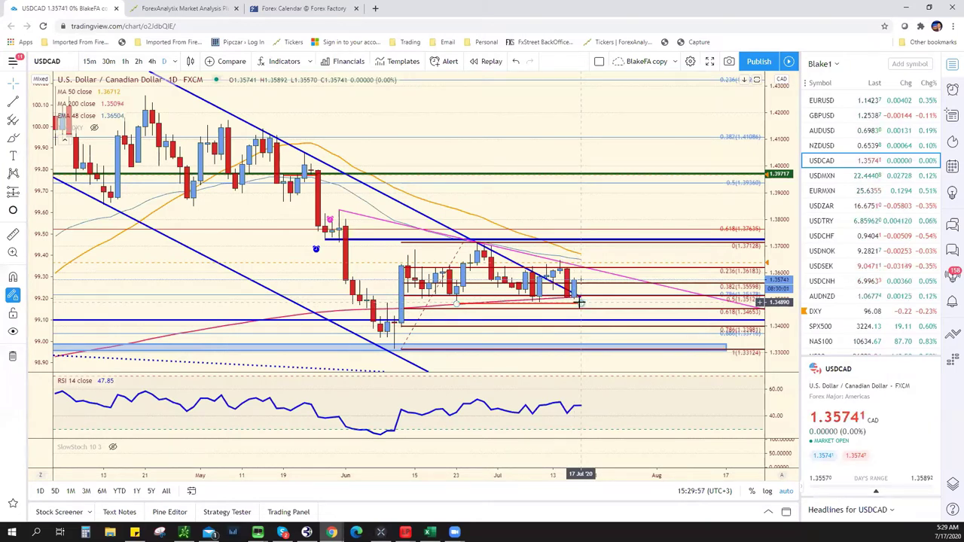
pyautogui.click(430, 533)
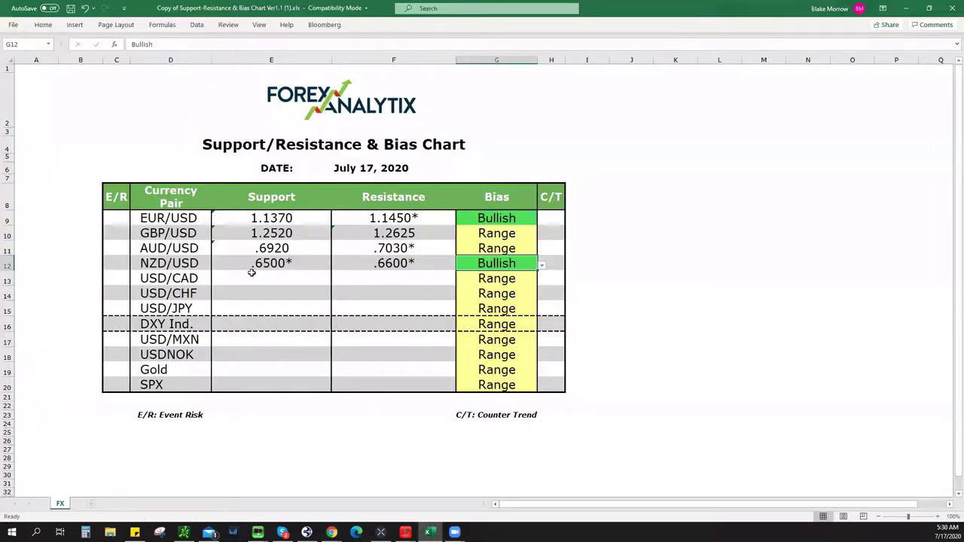
# Type 1.3500* into the USD/CAD support cell E13 and go back to TradingView.
pyautogui.click(257, 278)
pyautogui.write('1.')
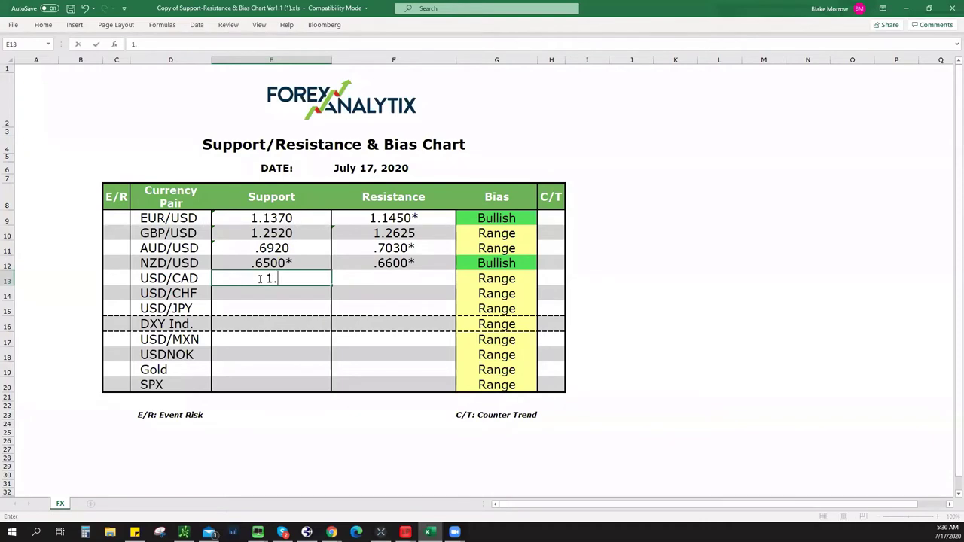
pyautogui.write('3500*')
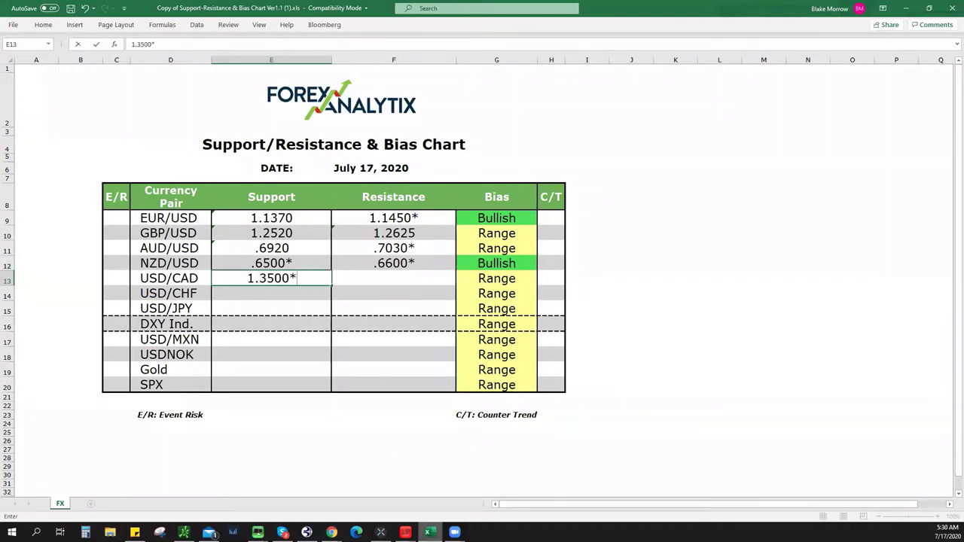
pyautogui.hotkey('alt', 'Tab')
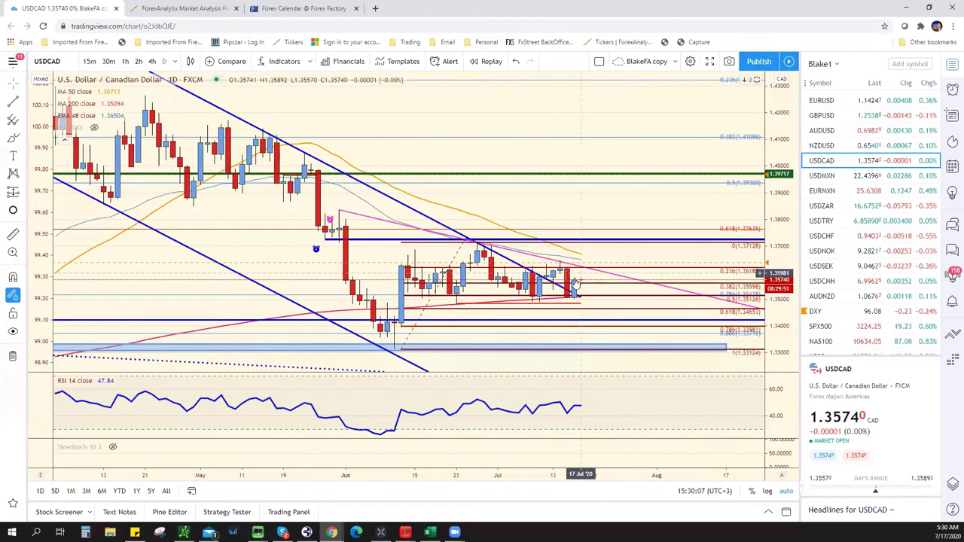
# Switch the USDCAD chart between the 4-hour and daily timeframes to compare.
pyautogui.scroll(3, 575, 283)
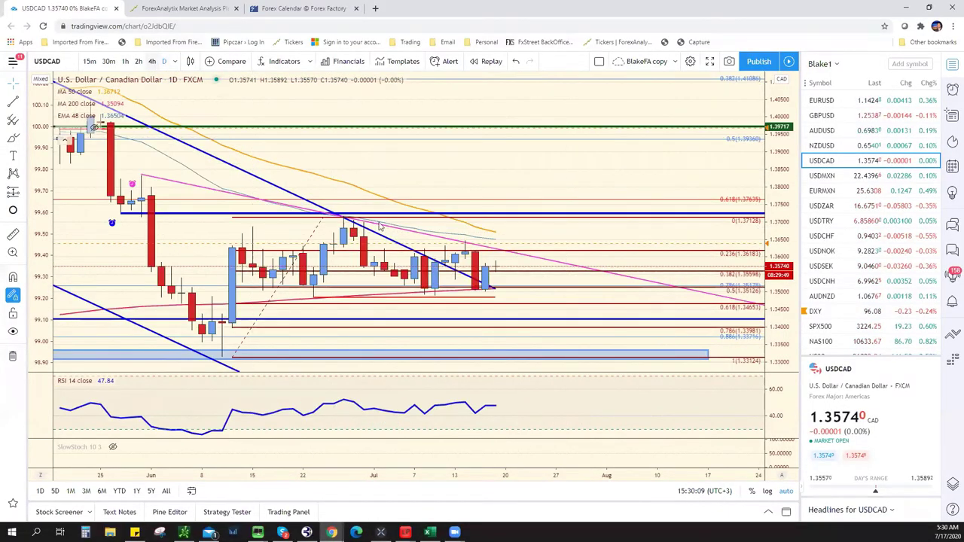
pyautogui.press('4')
pyautogui.press('h')
pyautogui.press('Return')
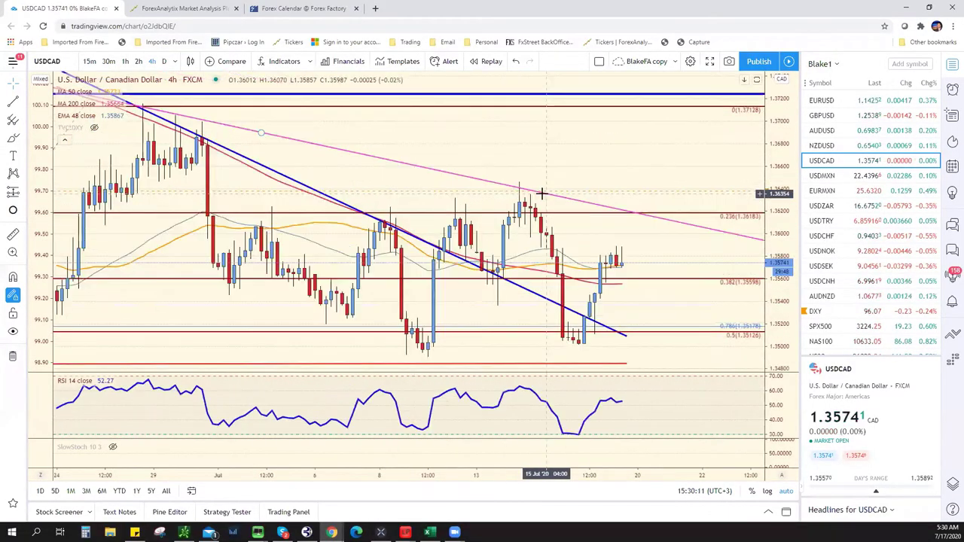
pyautogui.scroll(-6, 206, 153)
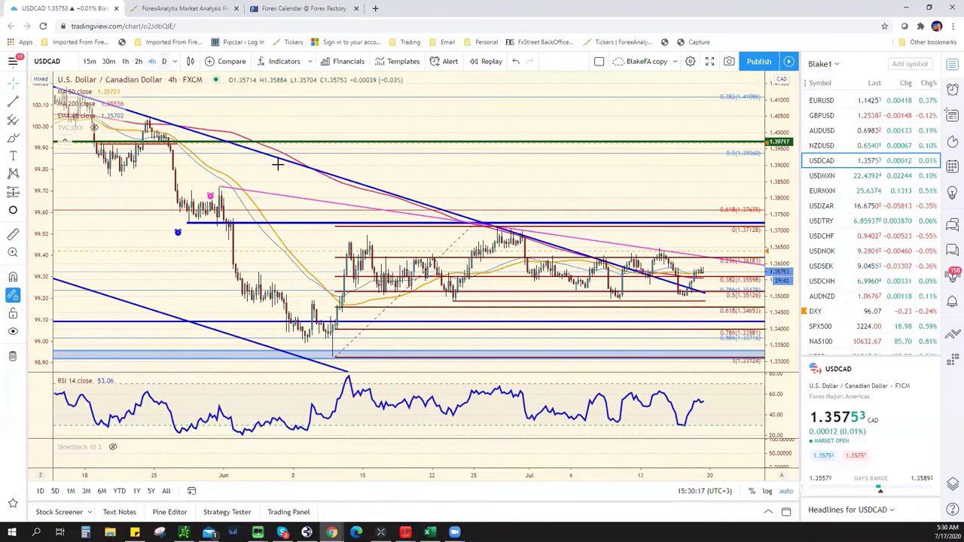
pyautogui.press('d')
pyautogui.press('Return')
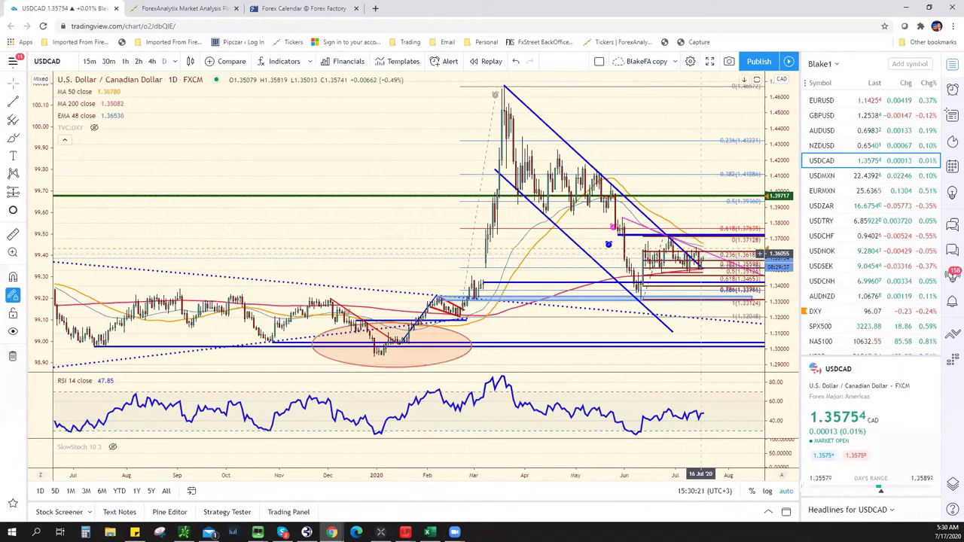
# Return to the 4-hour timeframe and re-save the USDCAD crossing alert at 1.36312.
pyautogui.click(151, 61)
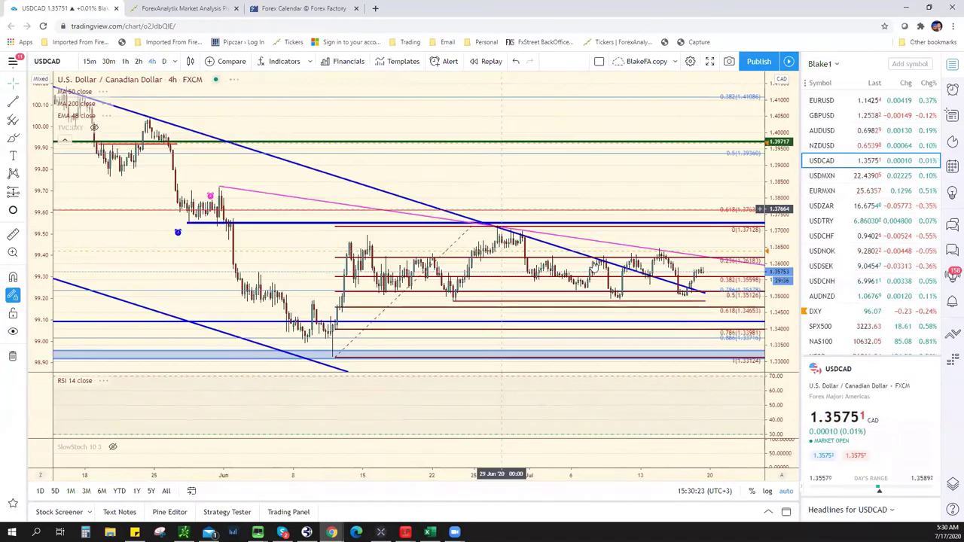
pyautogui.scroll(5, 593, 268)
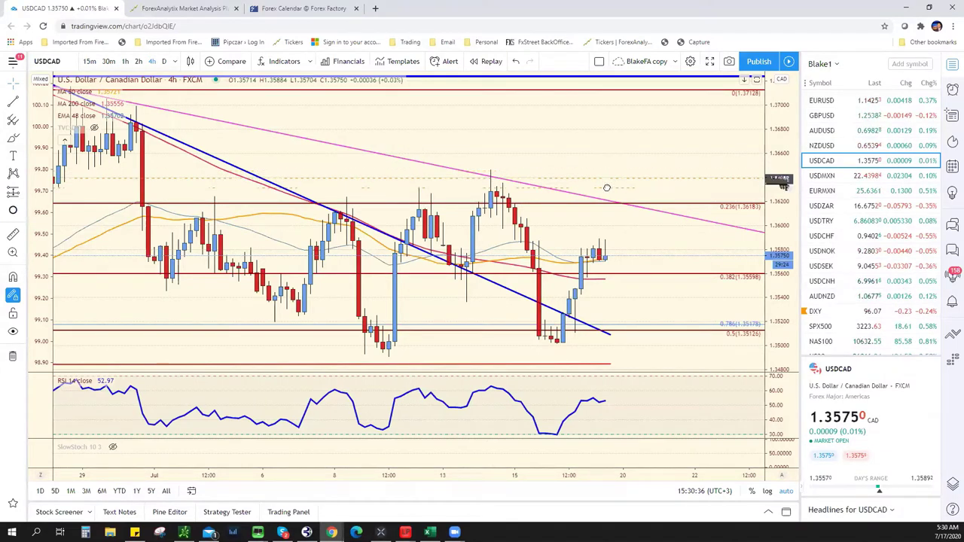
pyautogui.doubleClick(606, 188)
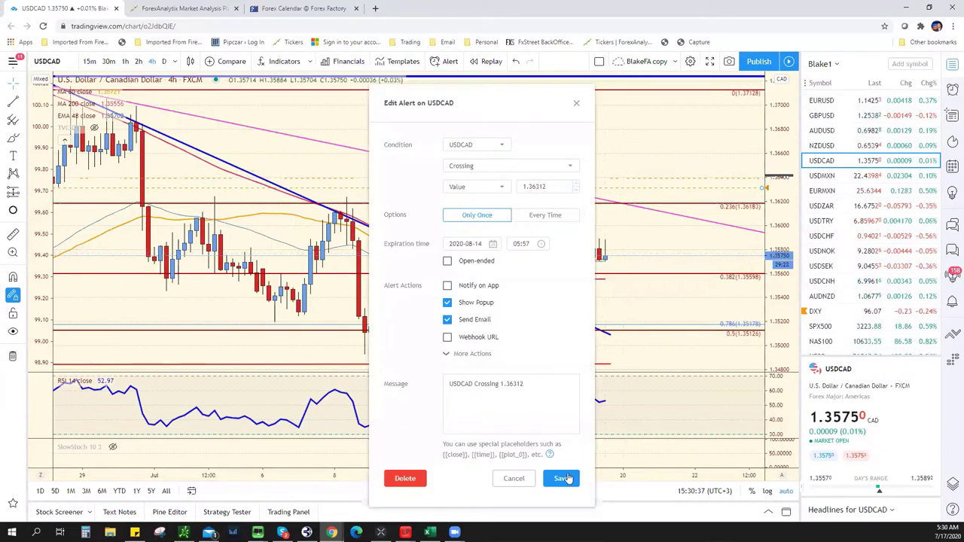
pyautogui.click(561, 478)
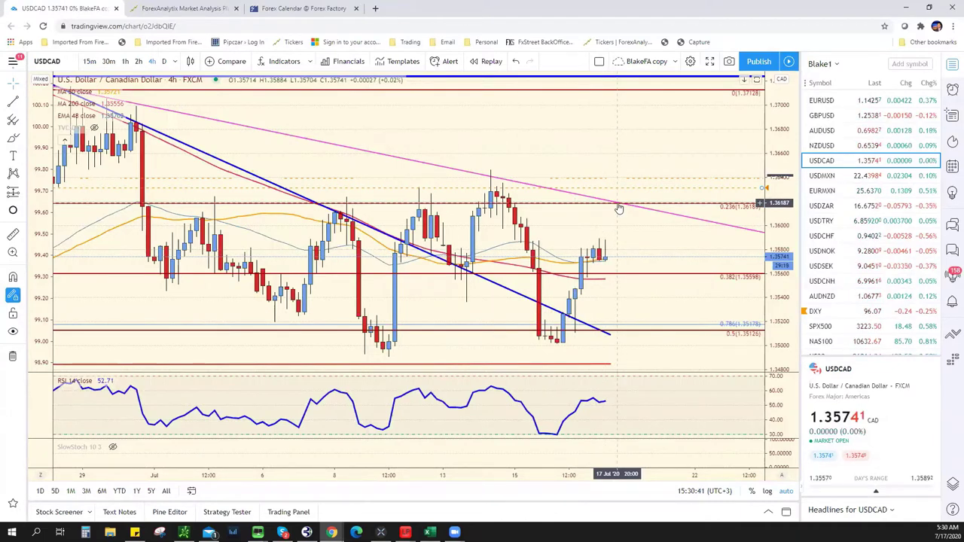
# Enter 1.3620 as the USD/CAD resistance in F13 and return to the chart.
pyautogui.hotkey('alt', 'Tab')
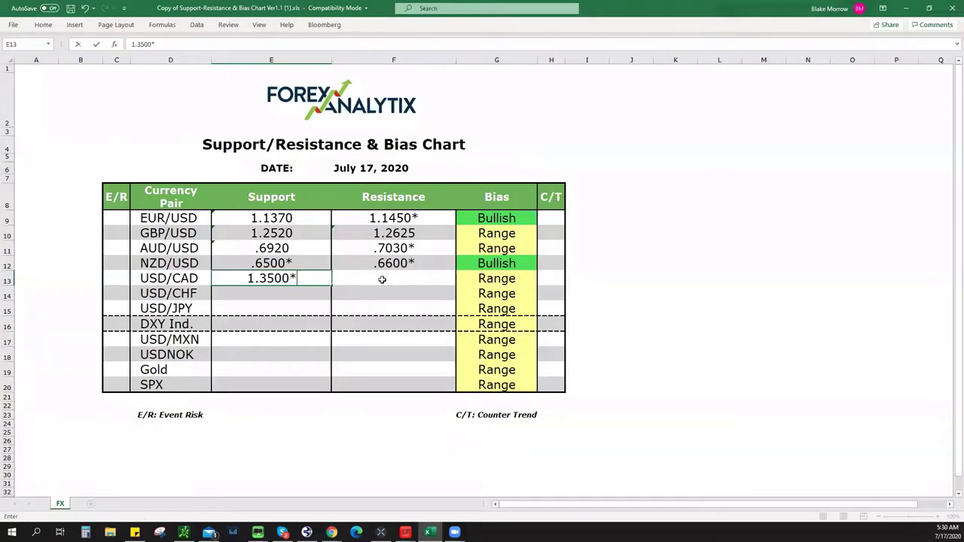
pyautogui.click(382, 279)
pyautogui.write('1.3')
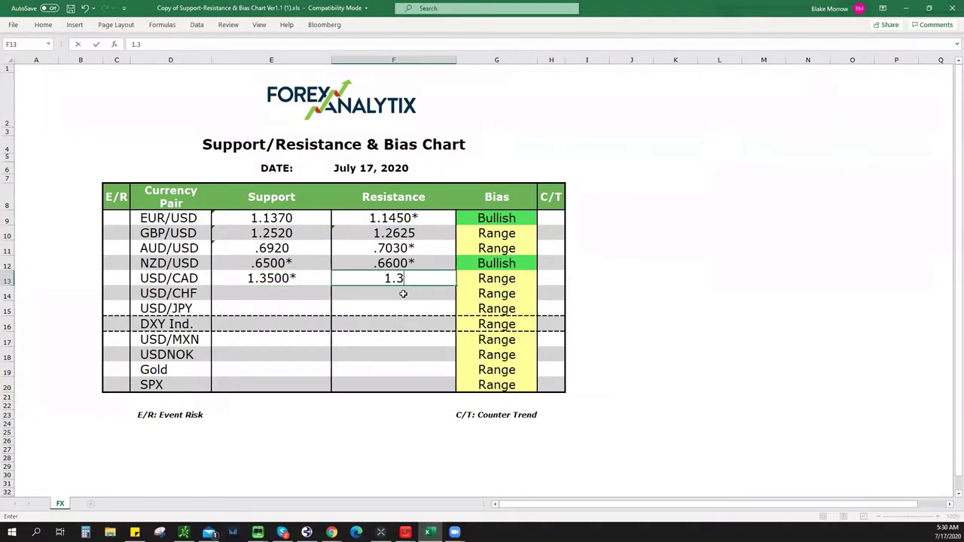
pyautogui.write('620')
pyautogui.hotkey('alt', 'Tab')
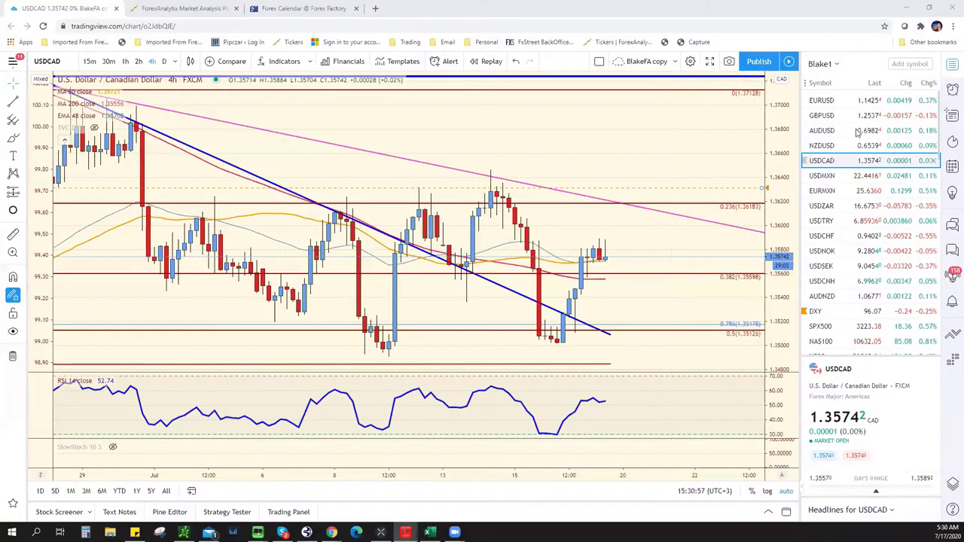
# Load the USDMXN chart and tilt its red support line into a rising trendline along recent lows.
pyautogui.click(822, 176)
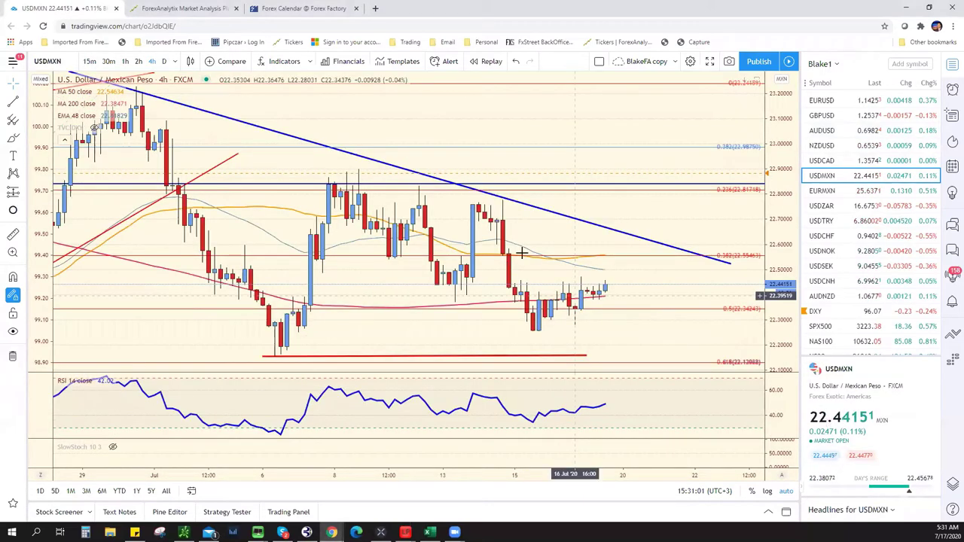
pyautogui.scroll(-2, 616, 323)
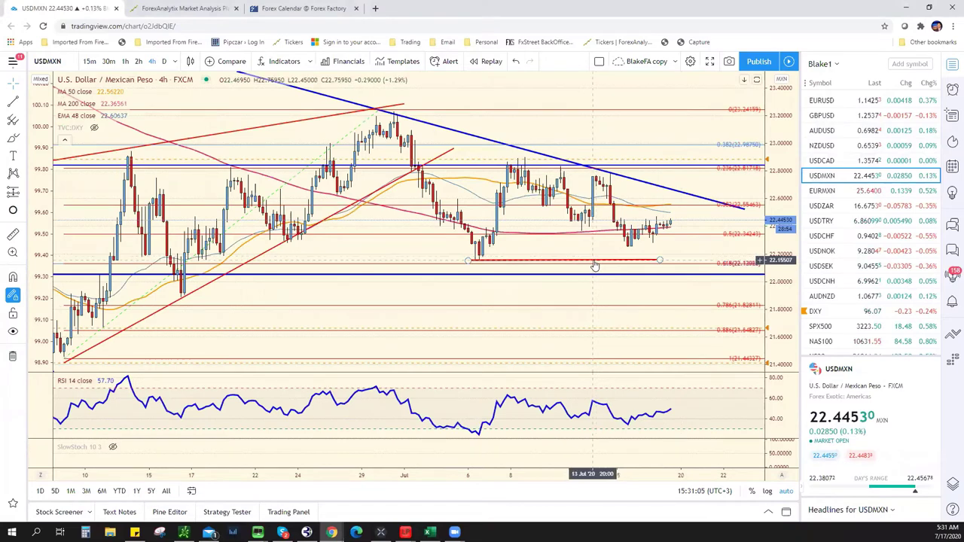
pyautogui.moveTo(596, 261); pyautogui.dragTo(304, 297)
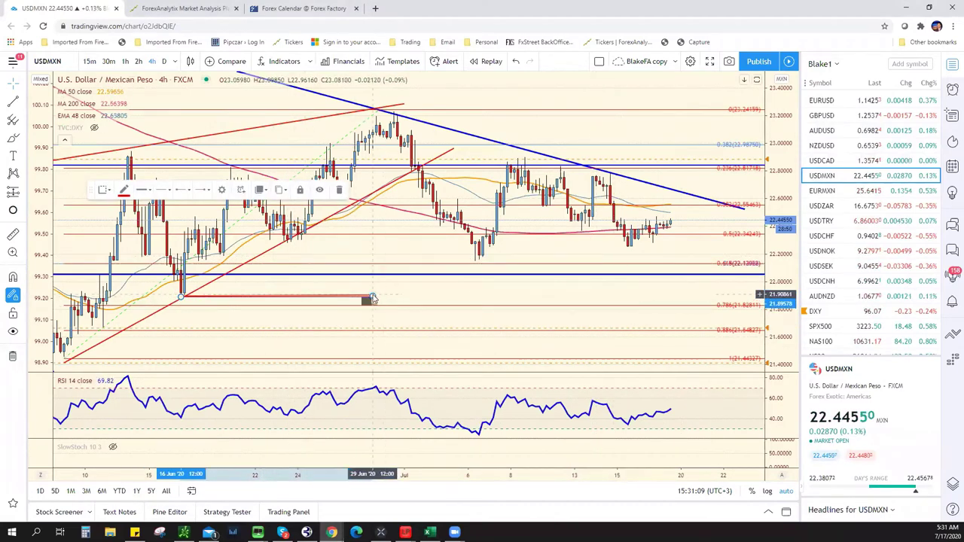
pyautogui.moveTo(372, 298); pyautogui.dragTo(738, 235)
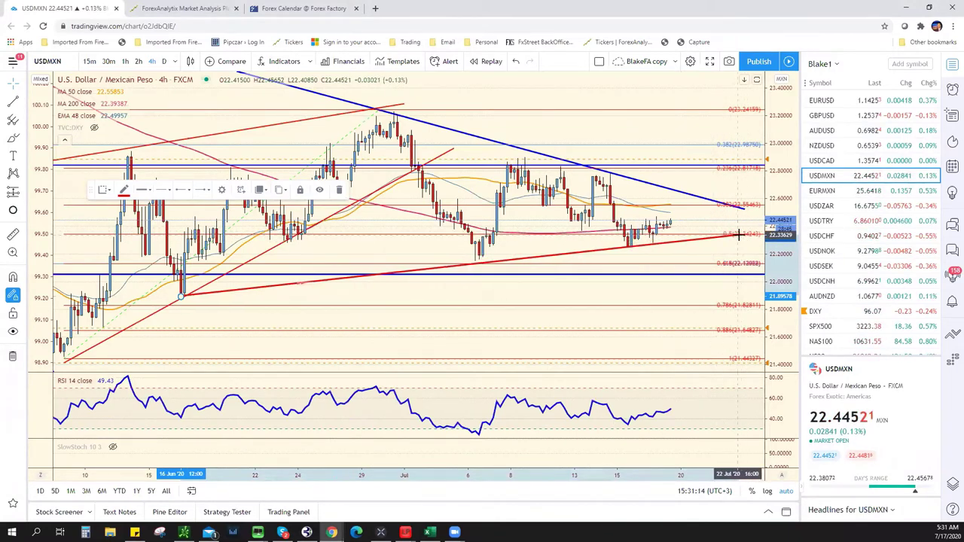
pyautogui.rightClick(678, 301)
pyautogui.scroll(-4, 641, 292)
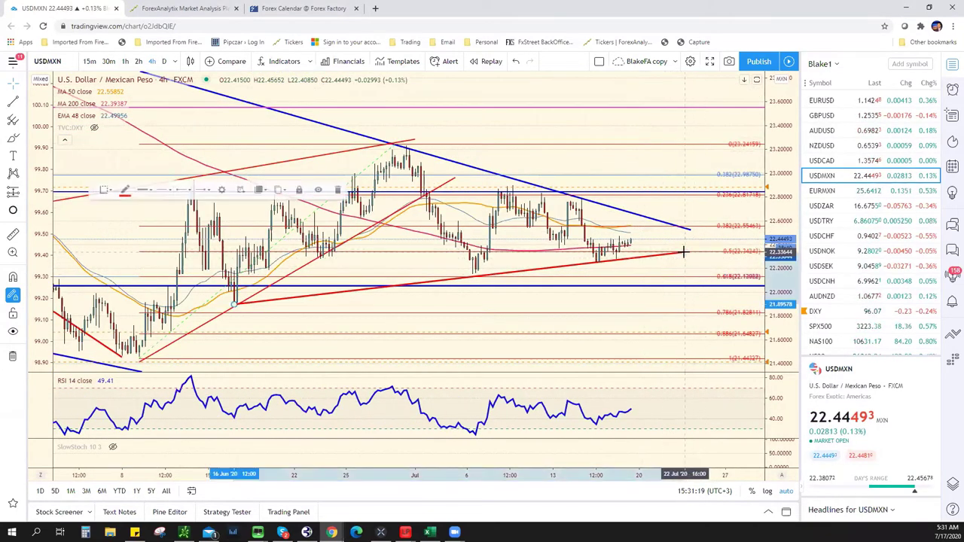
pyautogui.click(680, 253)
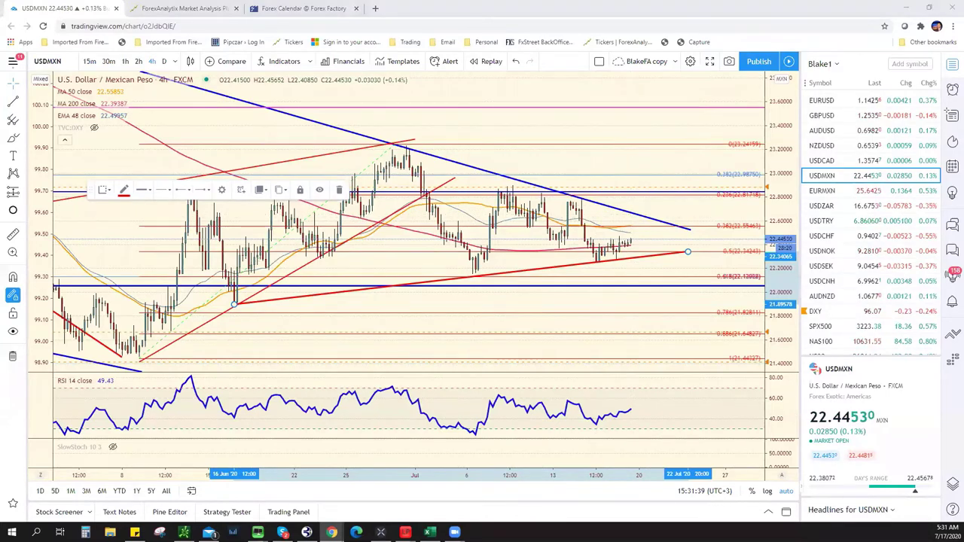
pyautogui.hotkey('alt', 'Tab')
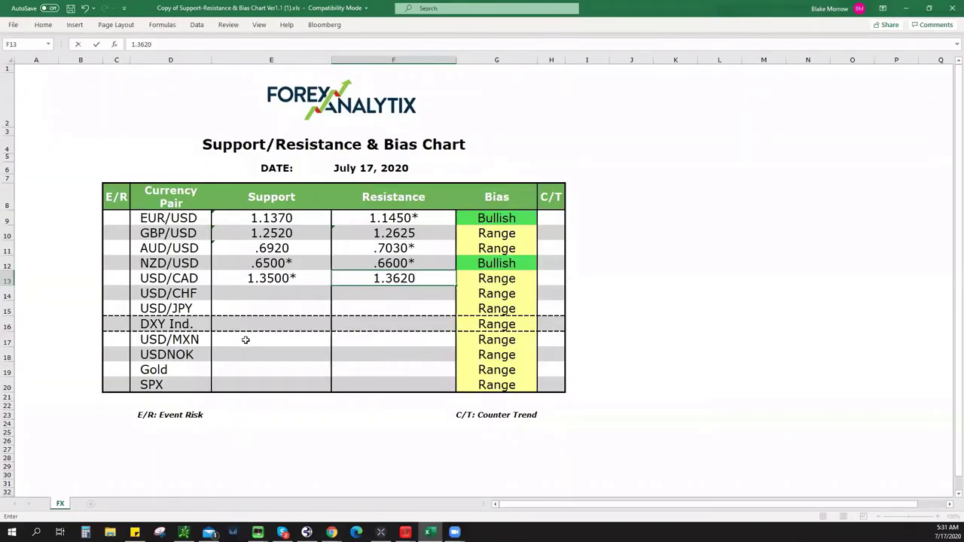
# Enter 22.2500 as the USD/MXN support in E17 and glance at the chart.
pyautogui.click(256, 343)
pyautogui.write('22.')
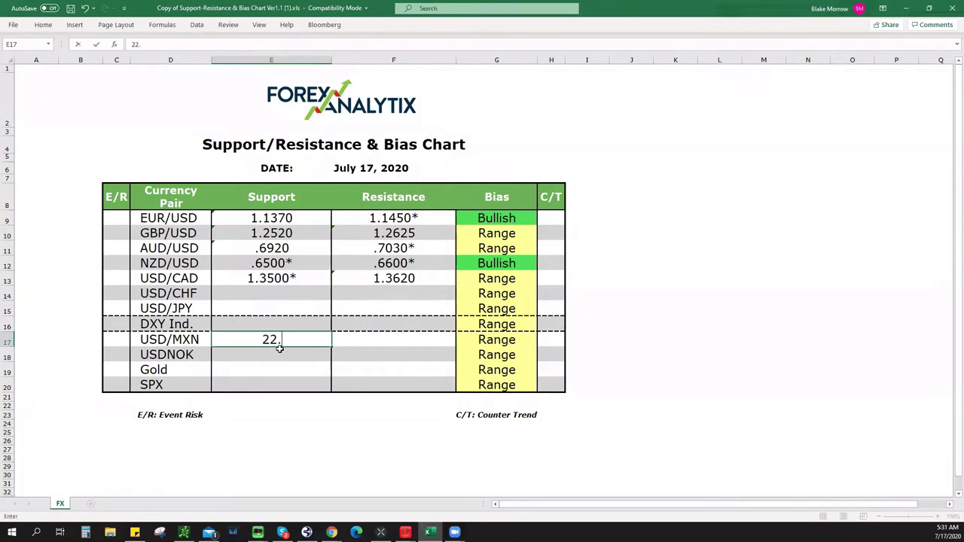
pyautogui.write('2500')
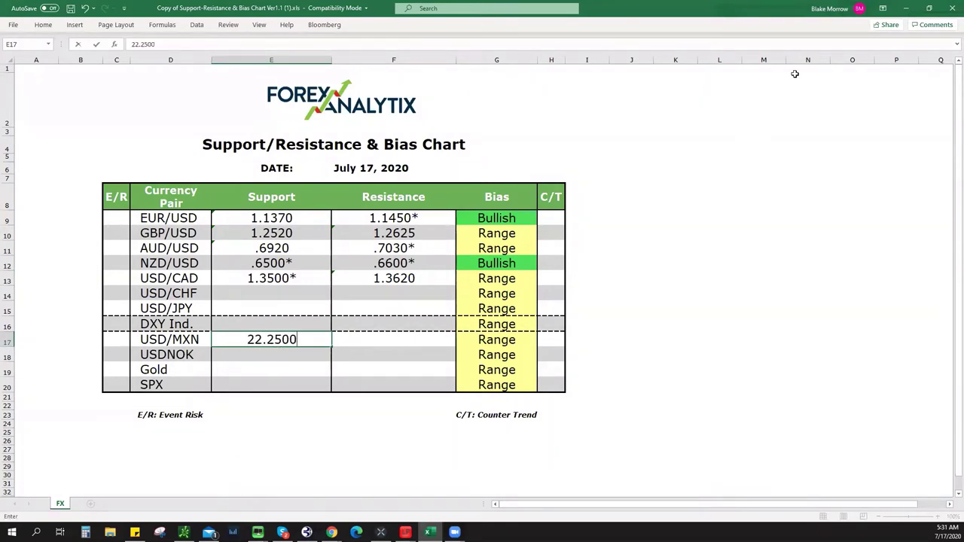
pyautogui.click(909, 12)
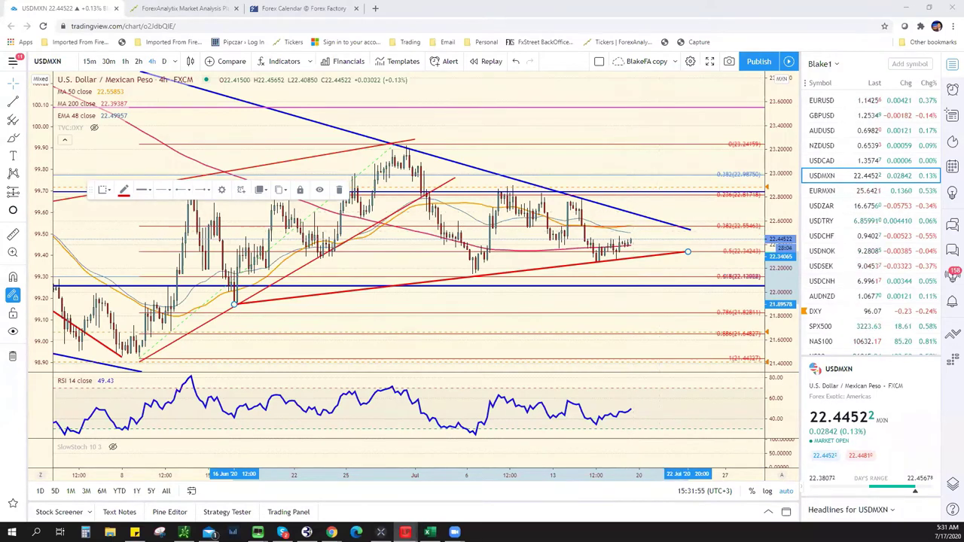
pyautogui.hotkey('alt', 'Tab')
# Enter 22.6800* as the USD/MXN resistance in F17 and return to the chart.
pyautogui.click(371, 348)
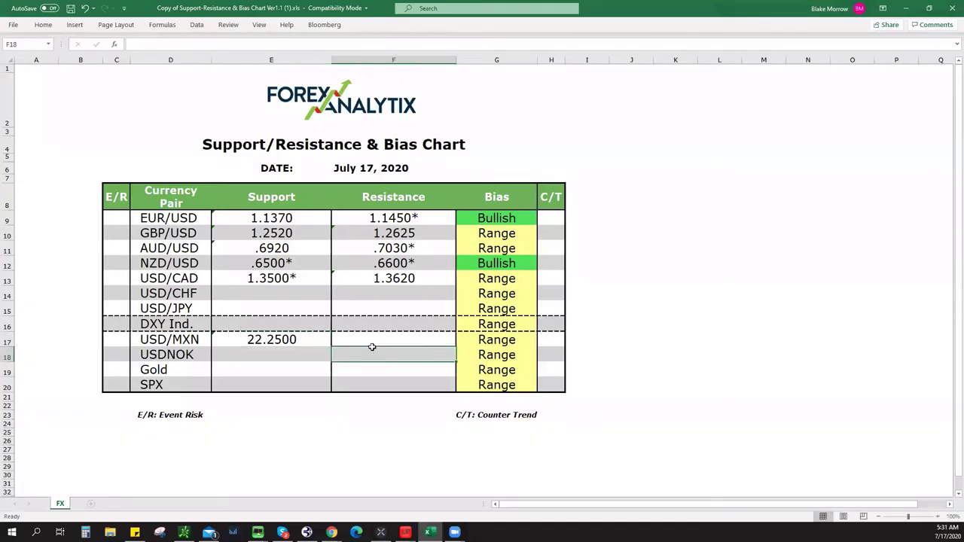
pyautogui.click(382, 340)
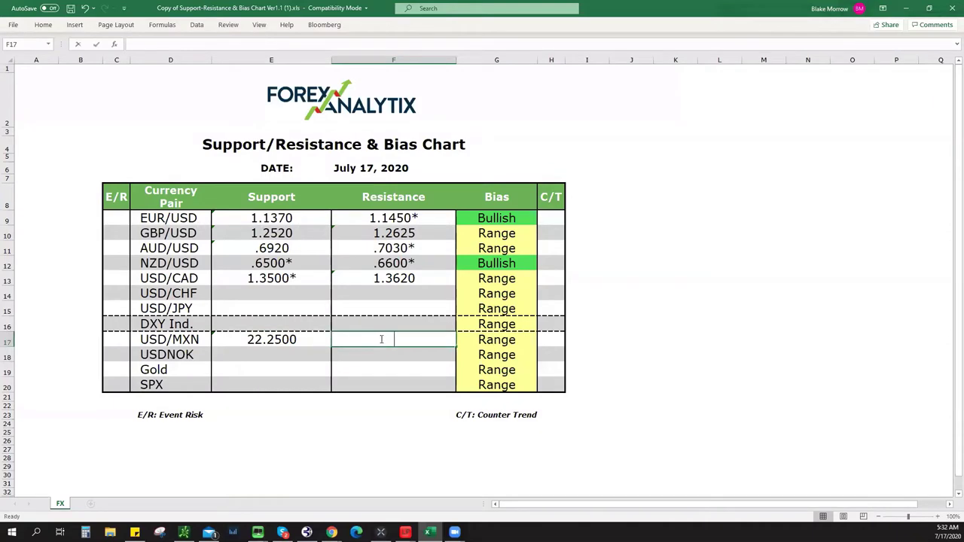
pyautogui.write('22.68')
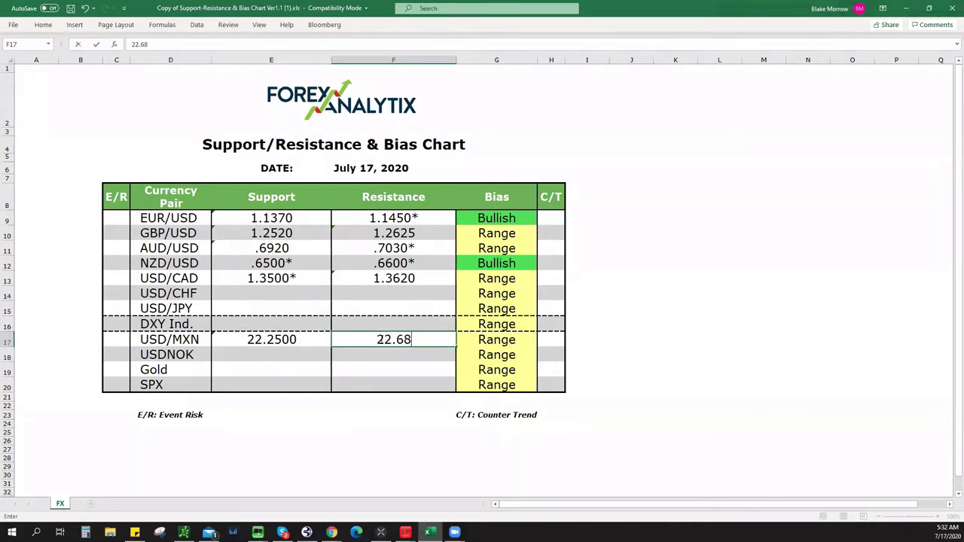
pyautogui.write('00*')
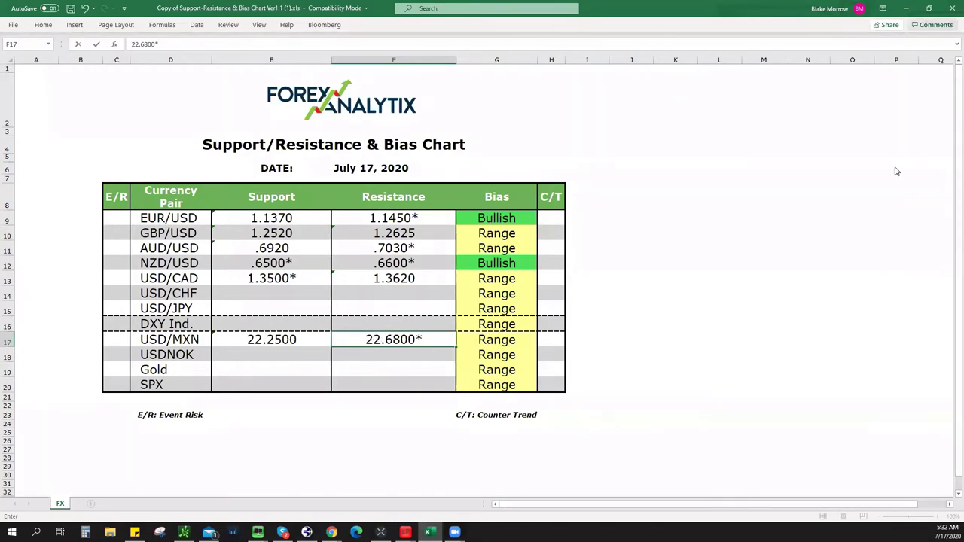
pyautogui.click(906, 9)
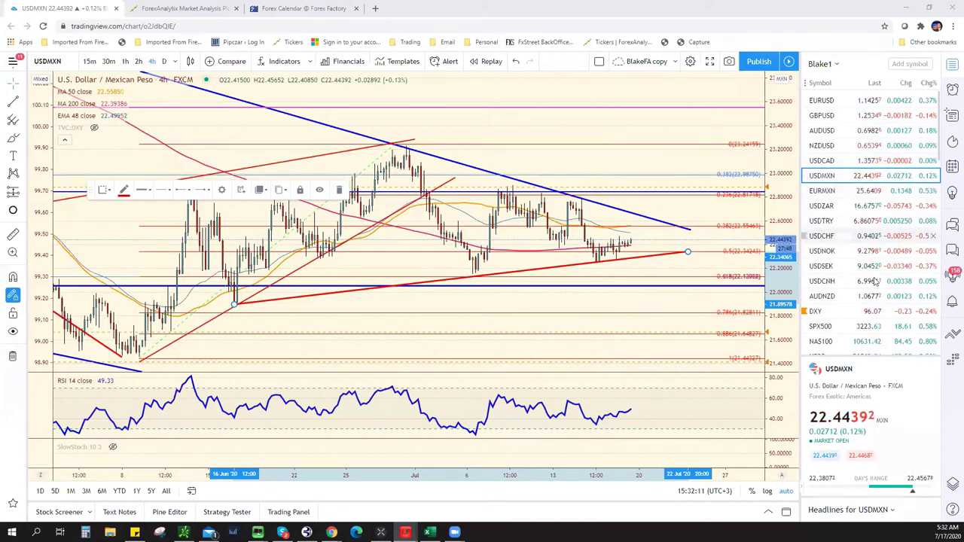
# Review the USDCHF and EURCHF charts, settling back on USDCHF.
pyautogui.click(828, 236)
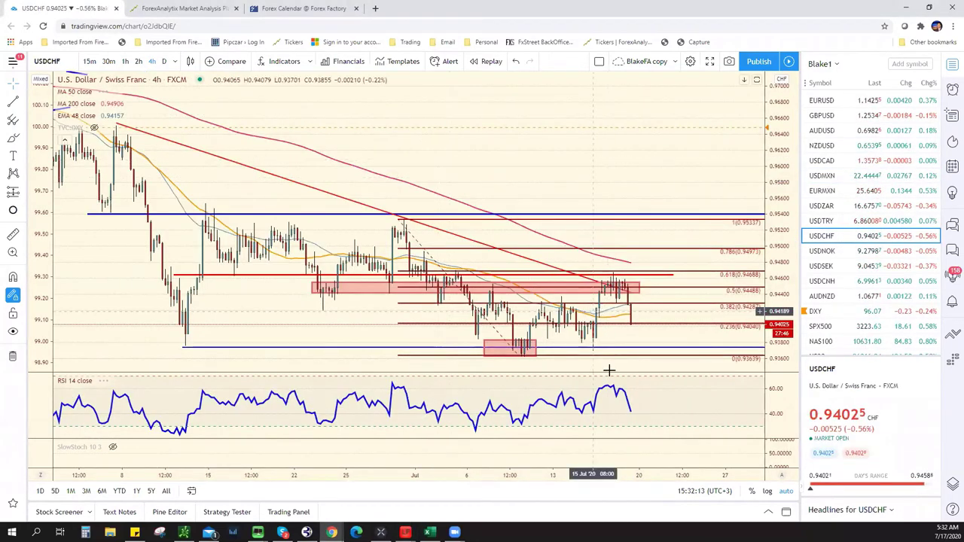
pyautogui.scroll(1, 576, 332)
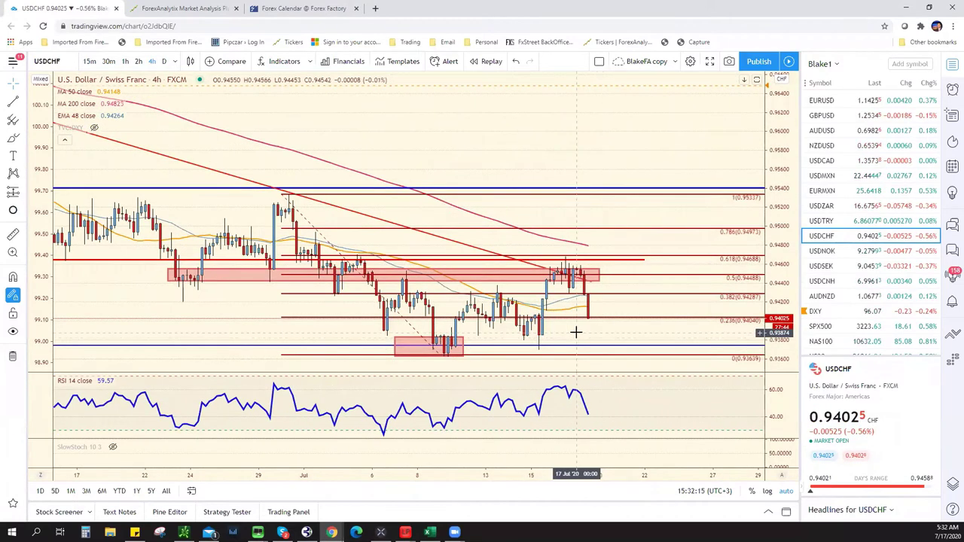
pyautogui.scroll(-10, 858, 313)
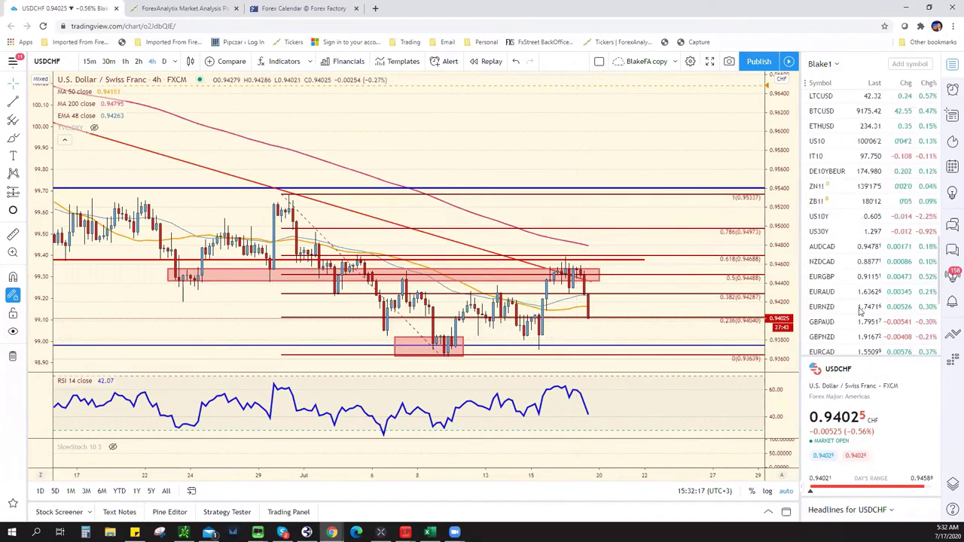
pyautogui.click(858, 314)
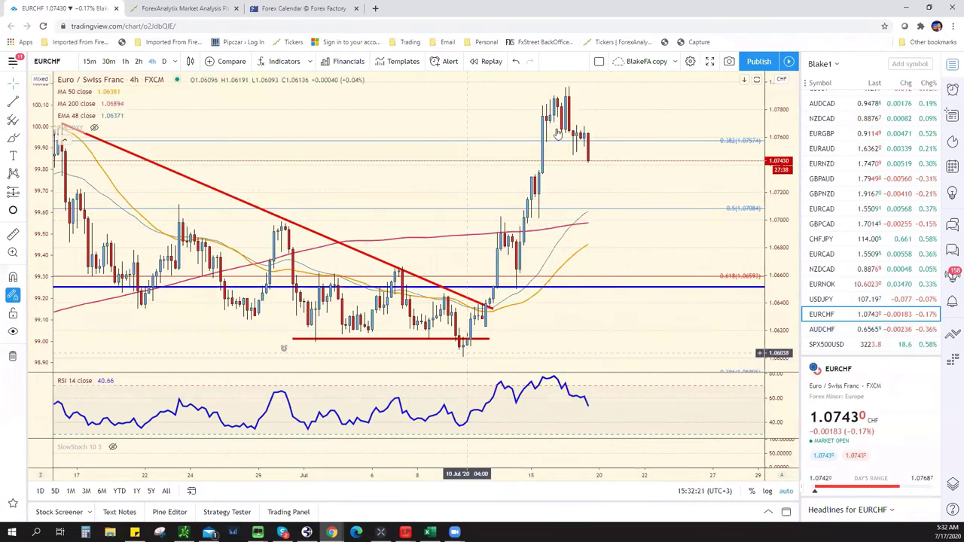
pyautogui.scroll(-10, 861, 186)
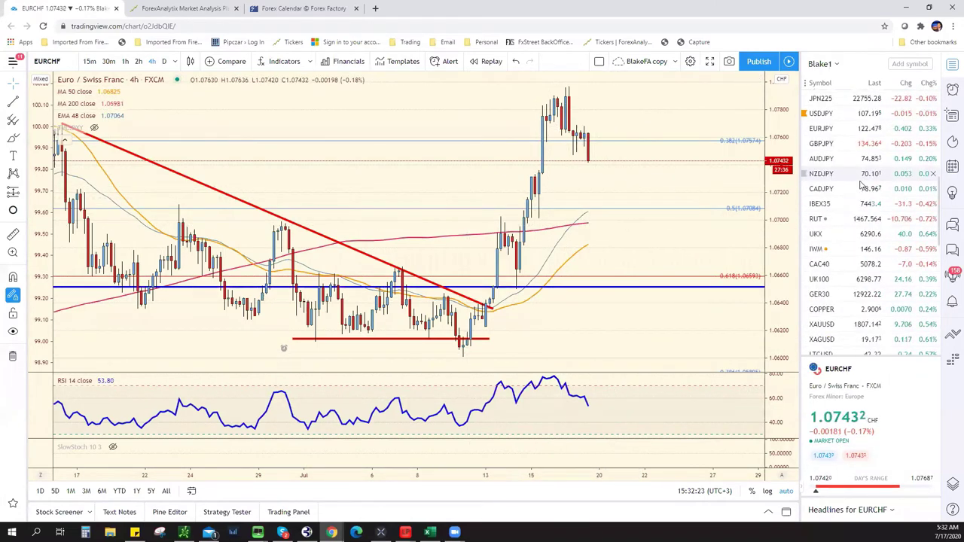
pyautogui.scroll(5, 851, 128)
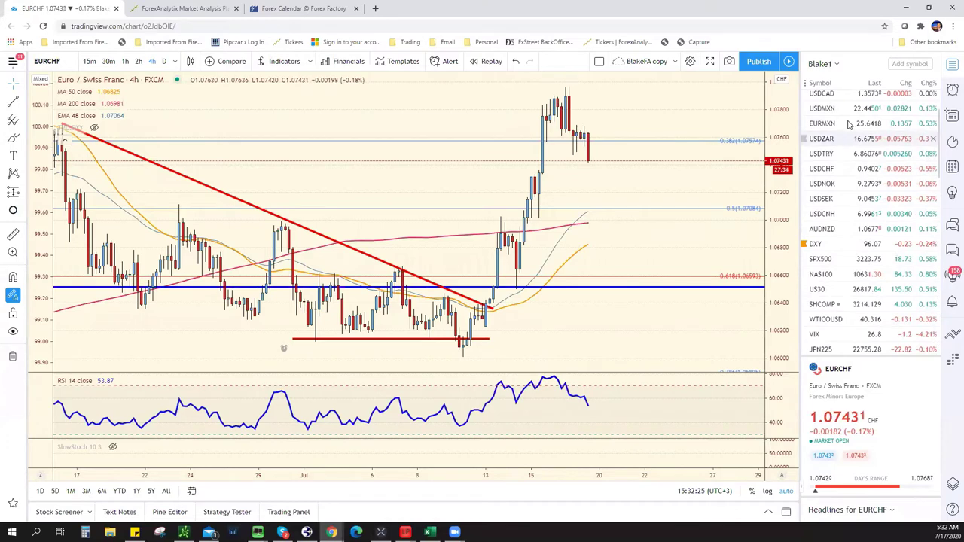
pyautogui.scroll(3, 846, 134)
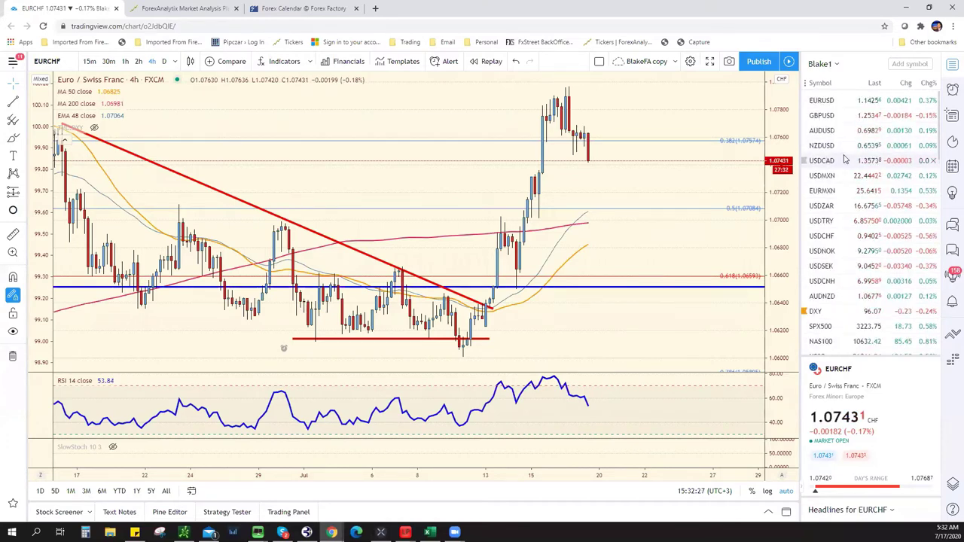
pyautogui.click(849, 236)
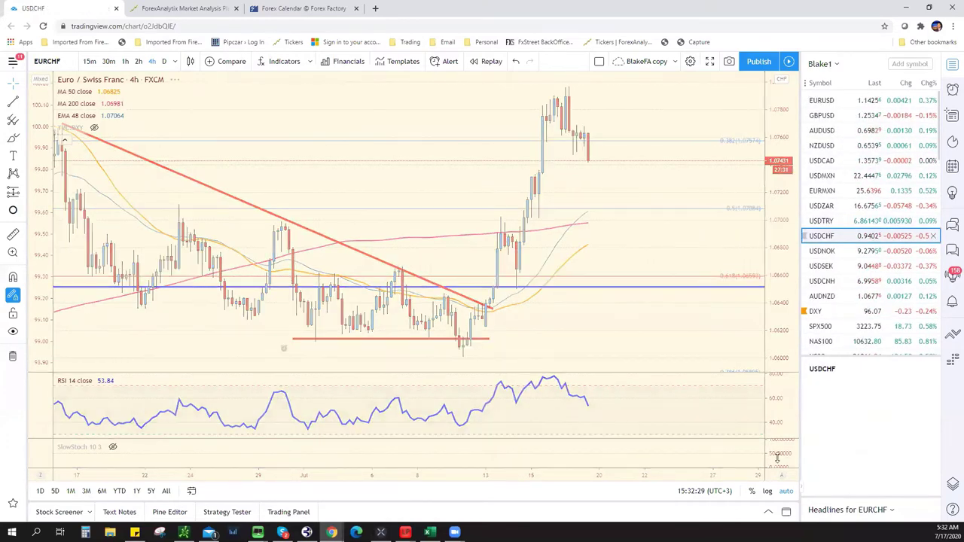
pyautogui.scroll(3, 576, 335)
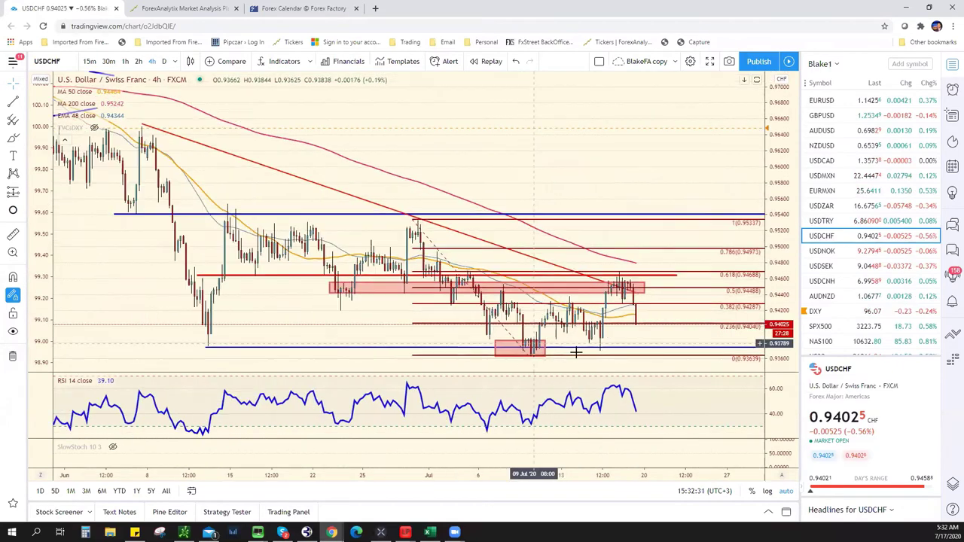
# Lower the USDCHF Fibonacci 0 level to 0.93619.
pyautogui.rightClick(527, 357)
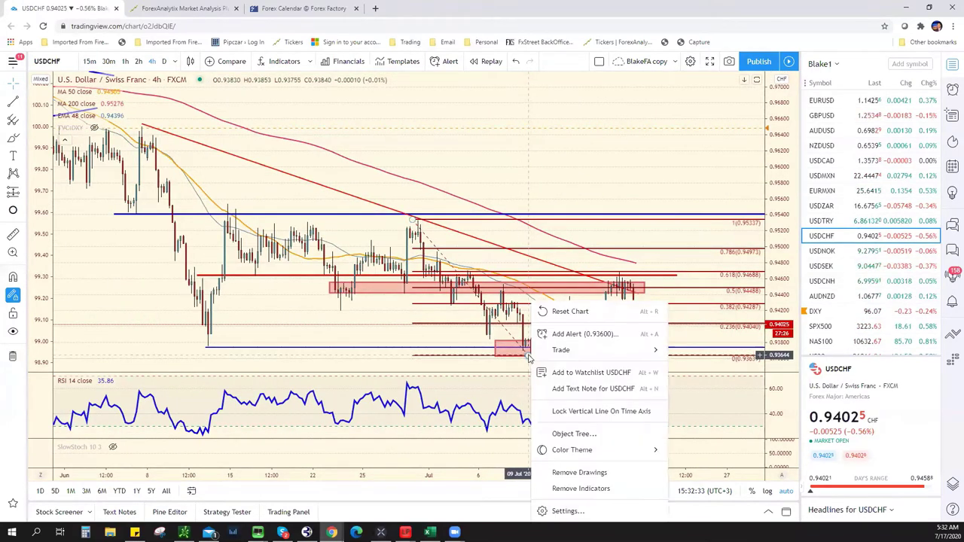
pyautogui.click(528, 357)
pyautogui.moveTo(528, 357); pyautogui.dragTo(533, 361)
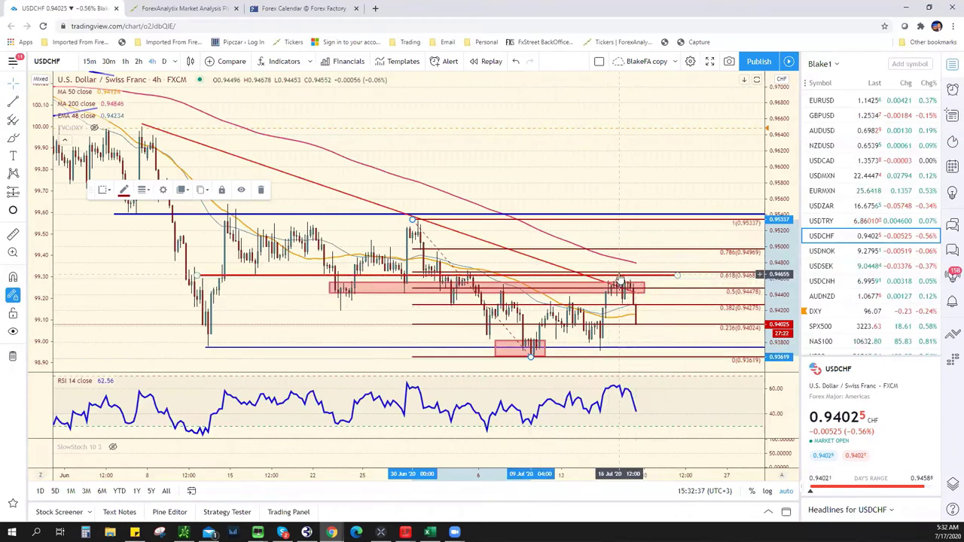
# Delete the upper red zone rectangle and move on to the GBPUSD chart.
pyautogui.click(404, 288)
pyautogui.press('Delete')
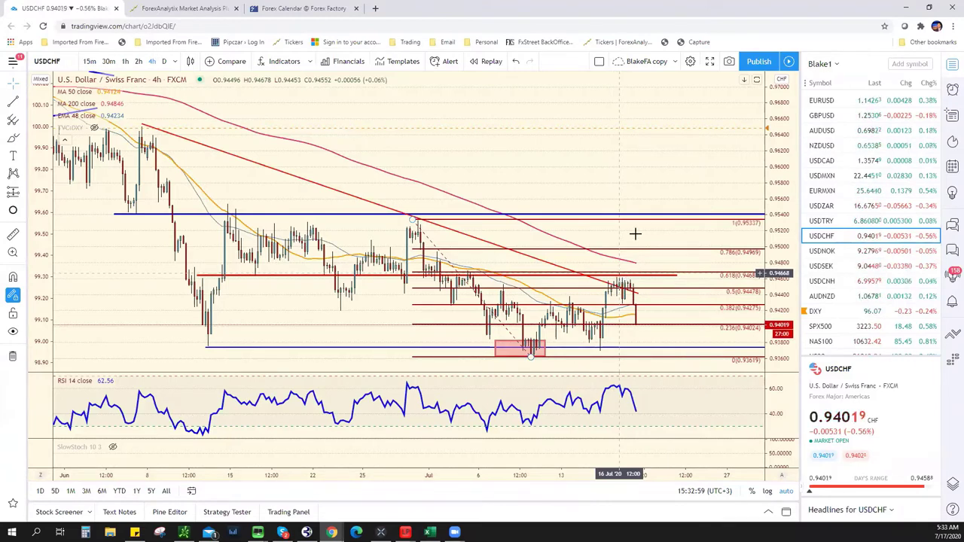
pyautogui.click(853, 118)
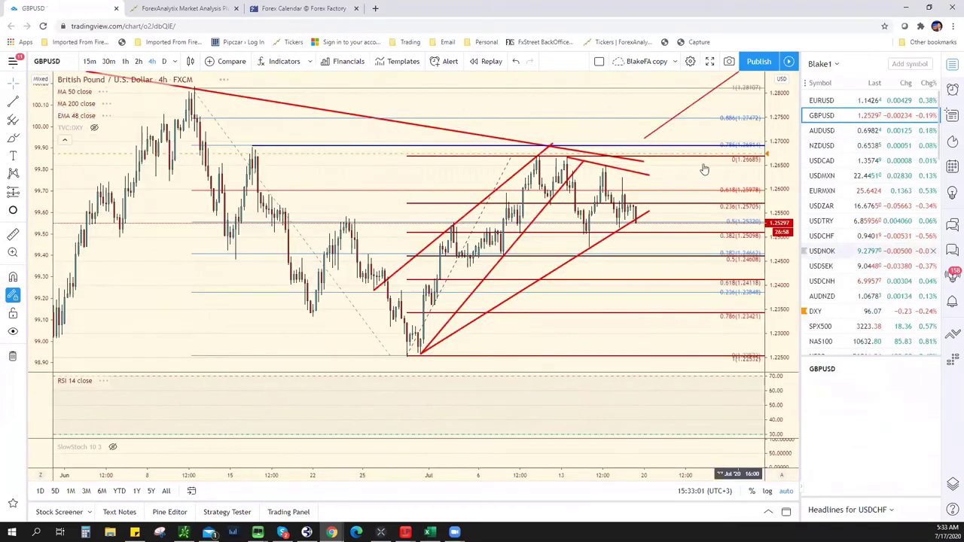
# On the 15-minute GBPUSD chart, draw a horizontal trend line at 1.2537.
pyautogui.scroll(3, 680, 215)
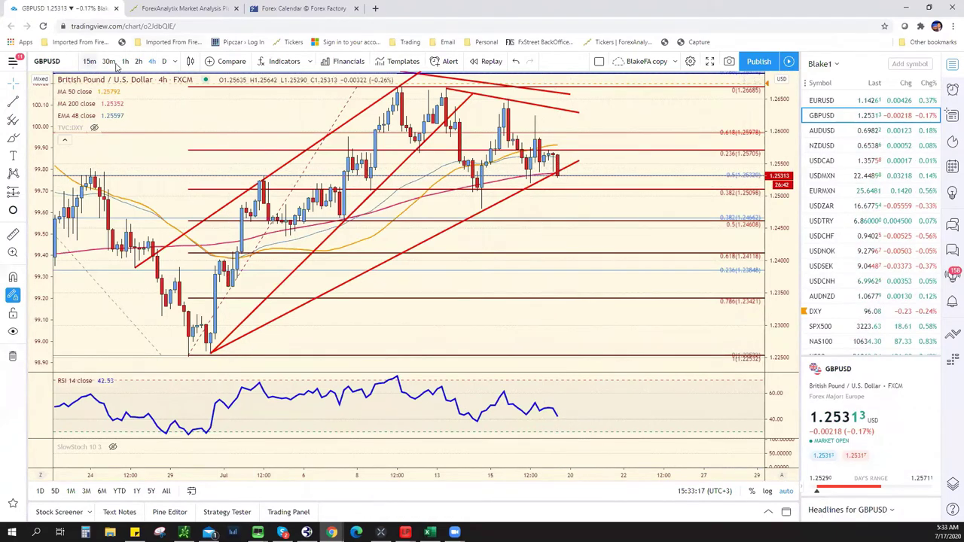
pyautogui.click(89, 61)
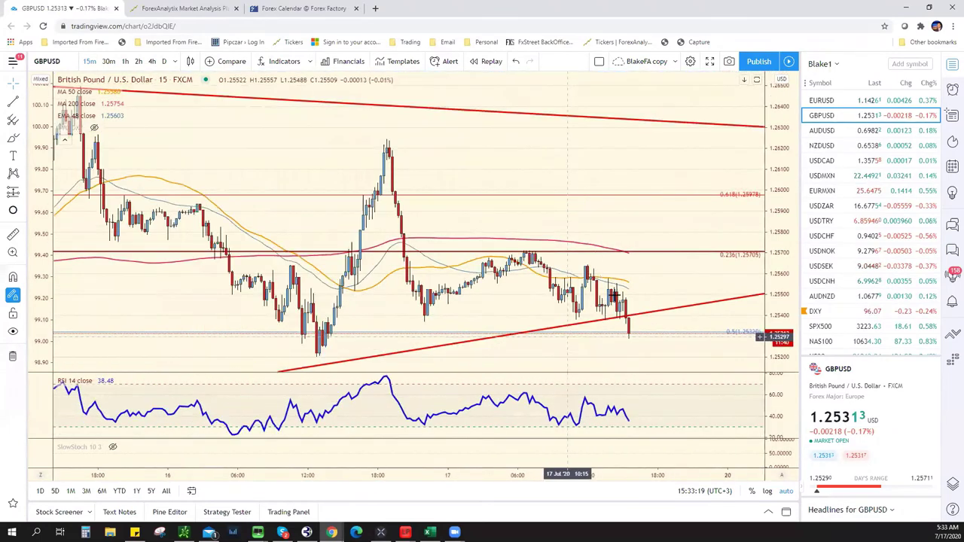
pyautogui.click(13, 102)
pyautogui.click(437, 320)
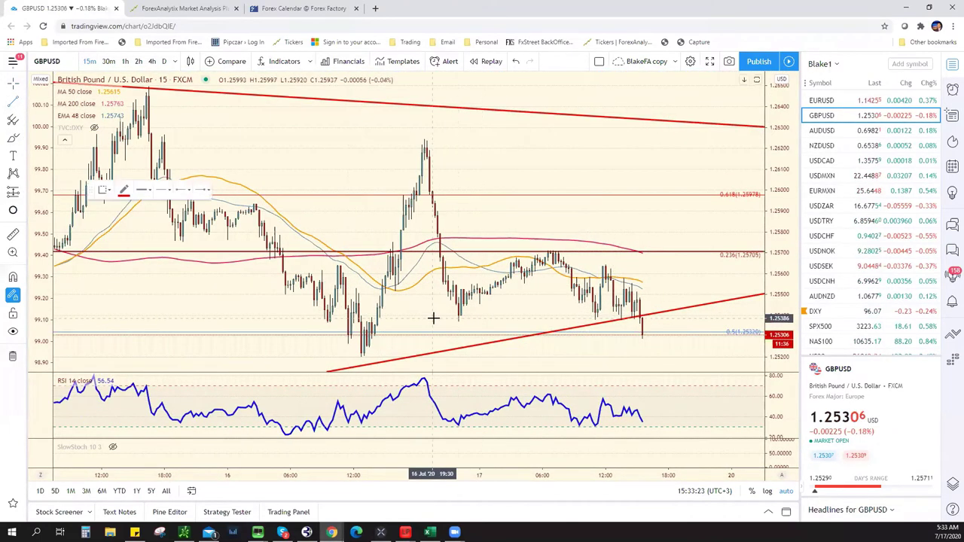
pyautogui.click(691, 321)
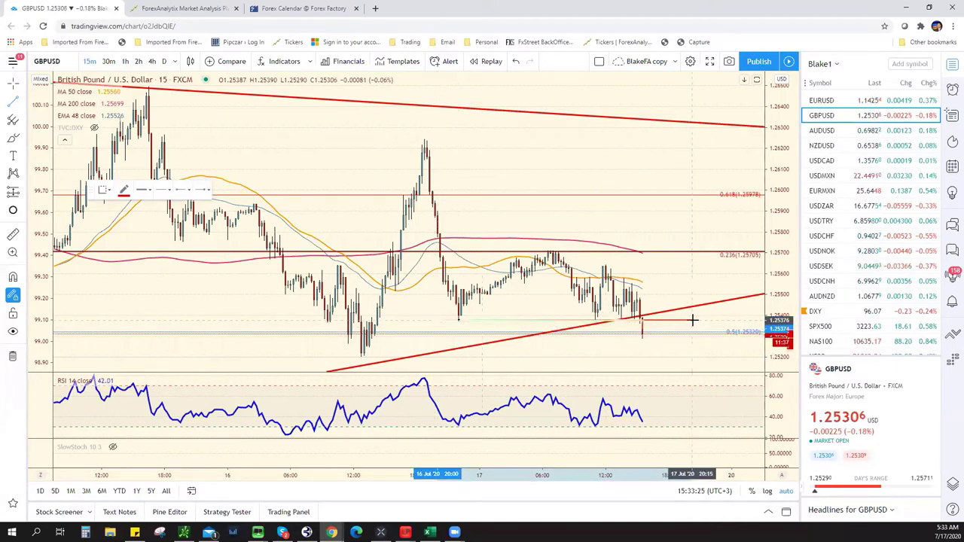
pyautogui.click(691, 321)
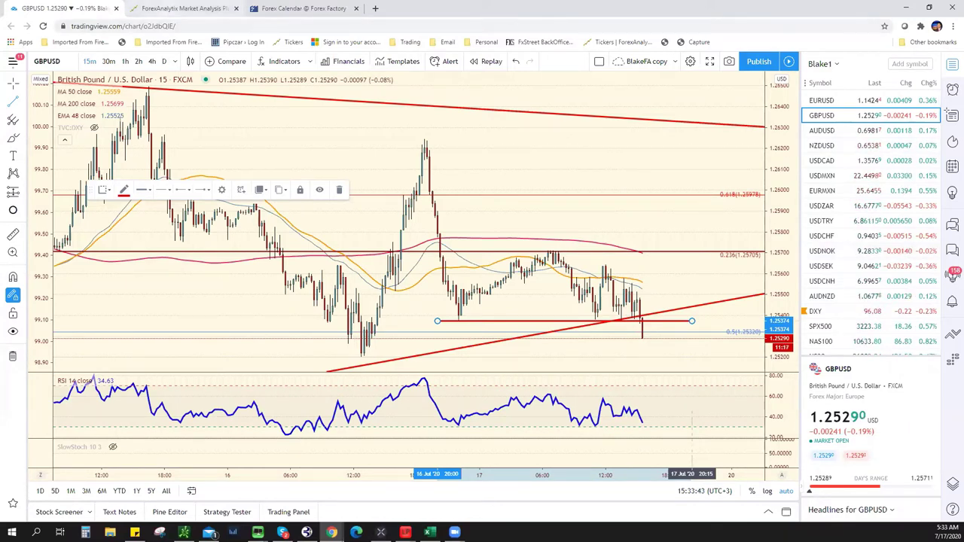
# Check the ForexAnalytix page, then bring up the USDCHF chart from the watchlist.
pyautogui.click(181, 8)
pyautogui.click(64, 8)
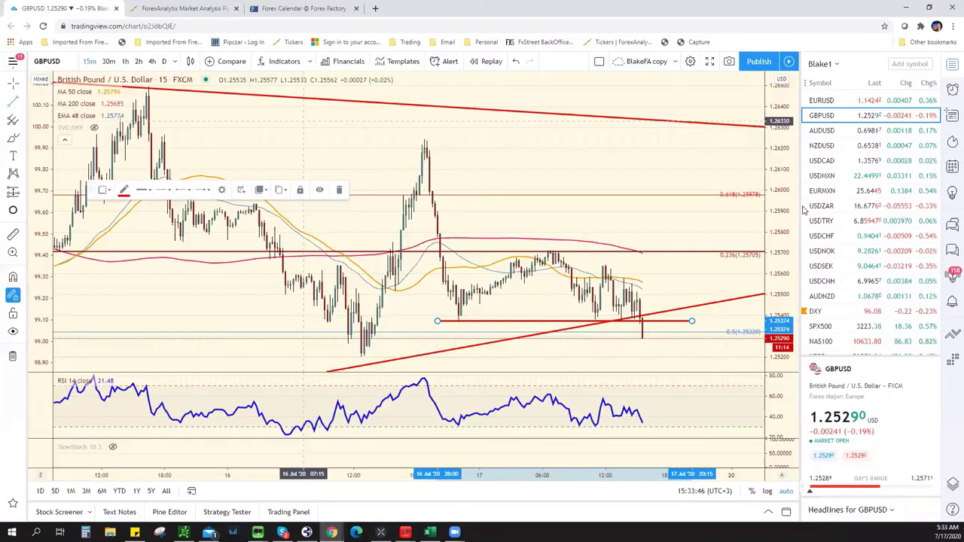
pyautogui.scroll(-3, 866, 211)
pyautogui.scroll(3, 870, 211)
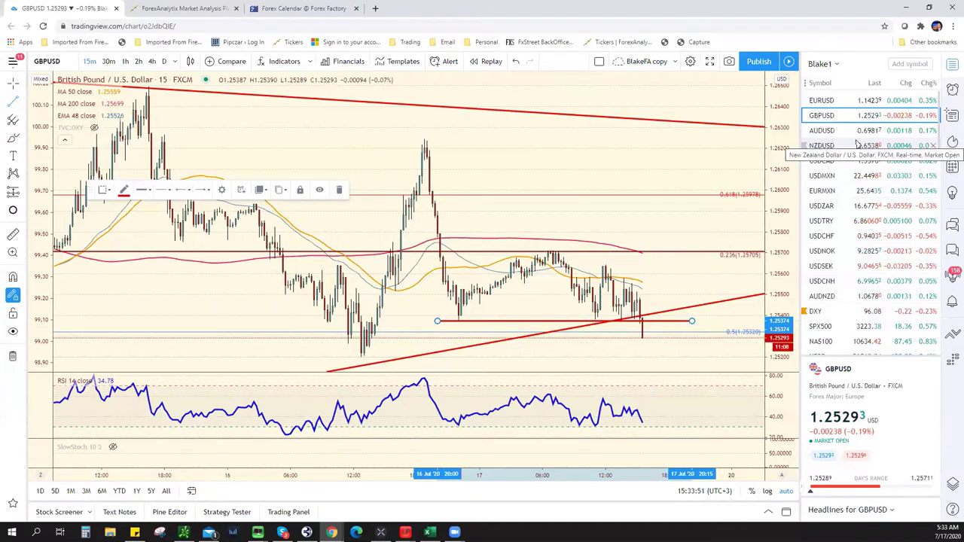
pyautogui.click(840, 238)
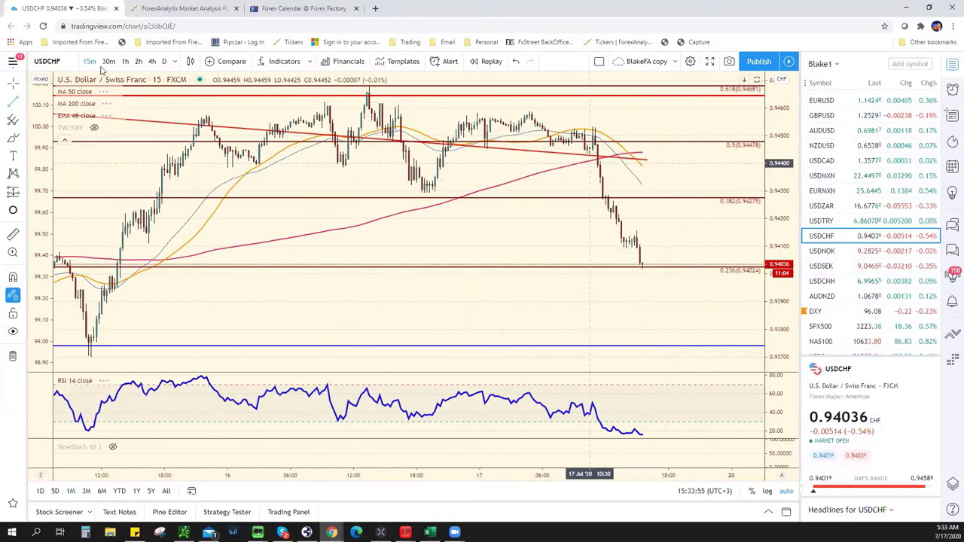
# Put the USDCHF chart on the 1-hour timeframe and return to Excel.
pyautogui.click(125, 61)
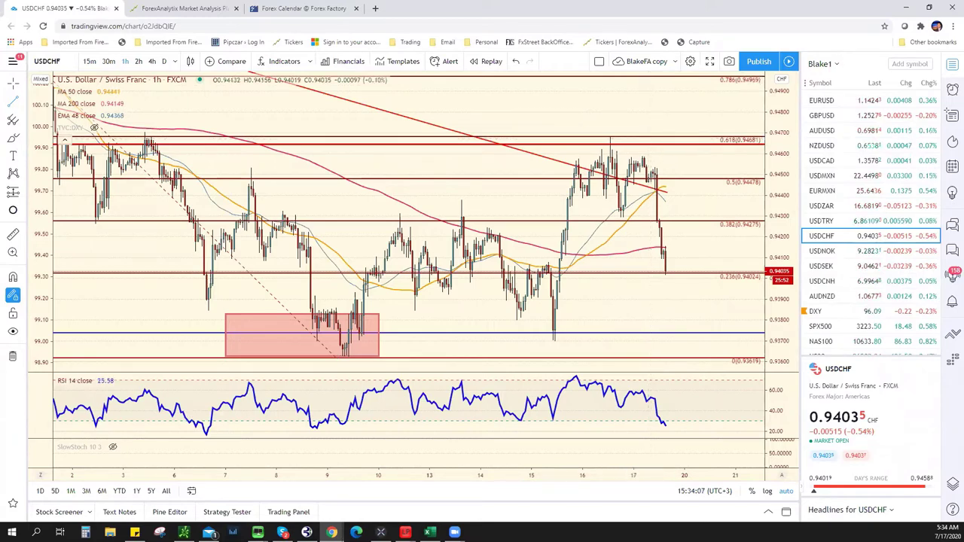
pyautogui.hotkey('alt', 'Tab')
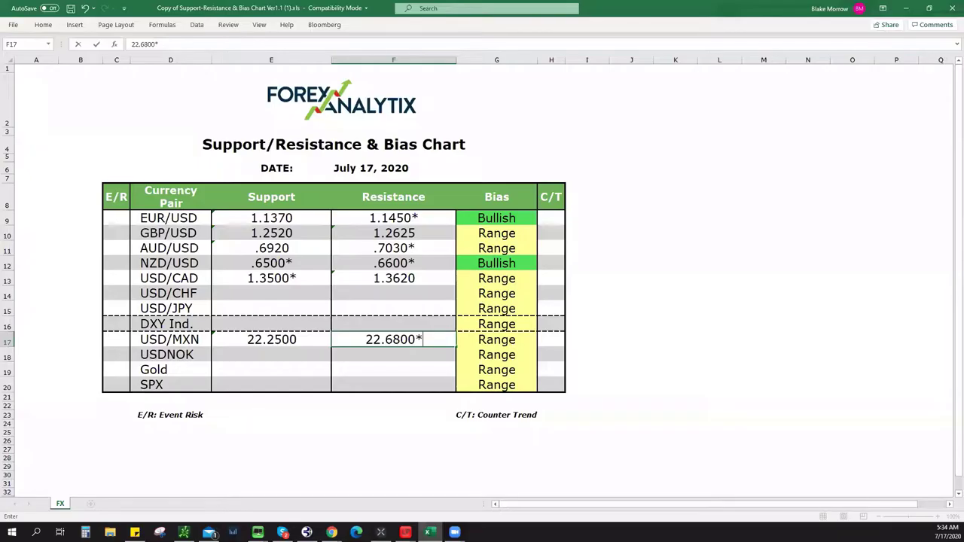
# Enter .9465 in cell F14 as the USD/CHF resistance, fixing the mistyped last digit.
pyautogui.click(383, 293)
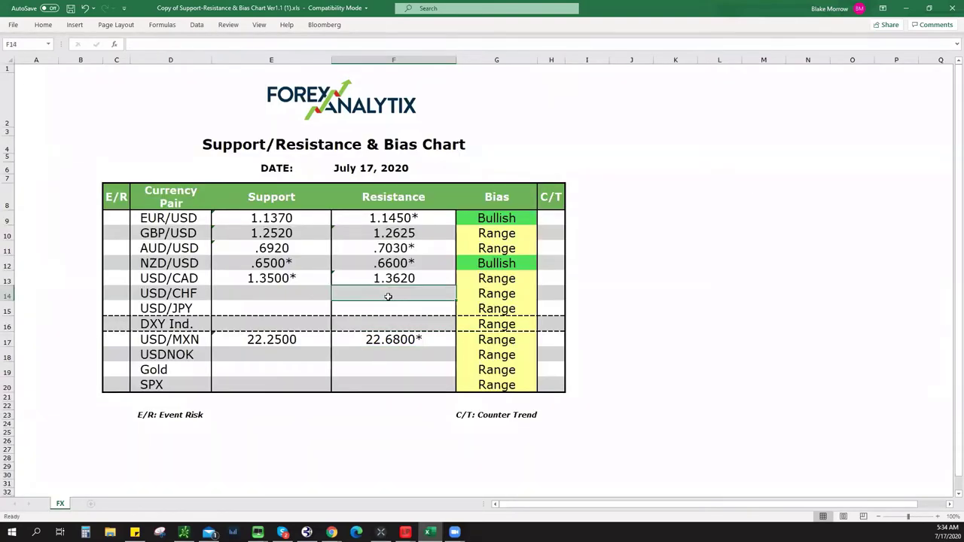
pyautogui.write('.')
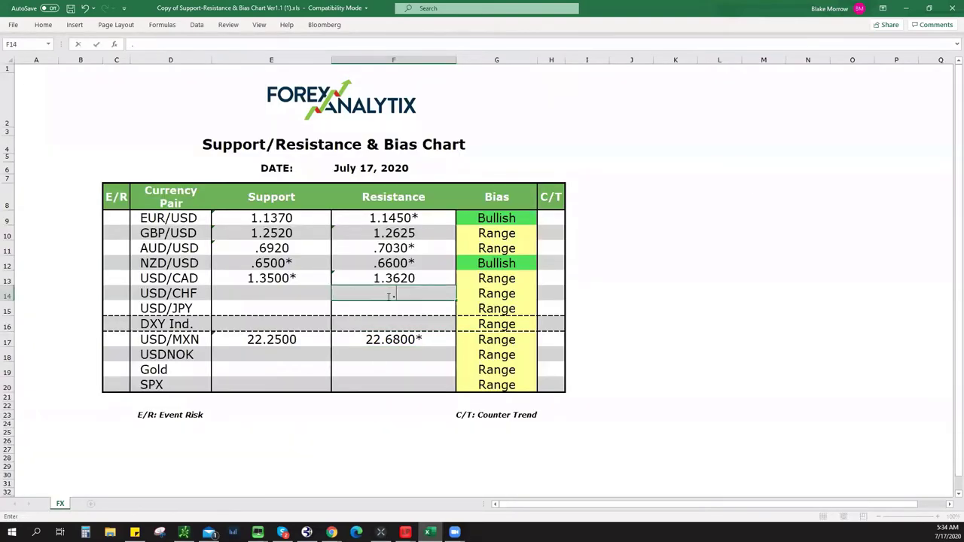
pyautogui.write('9467')
pyautogui.press('BackSpace')
pyautogui.write('5')
# Stretch the red USDCHF zone (about 0.9363–0.9381) right to the latest candles.
pyautogui.click(332, 533)
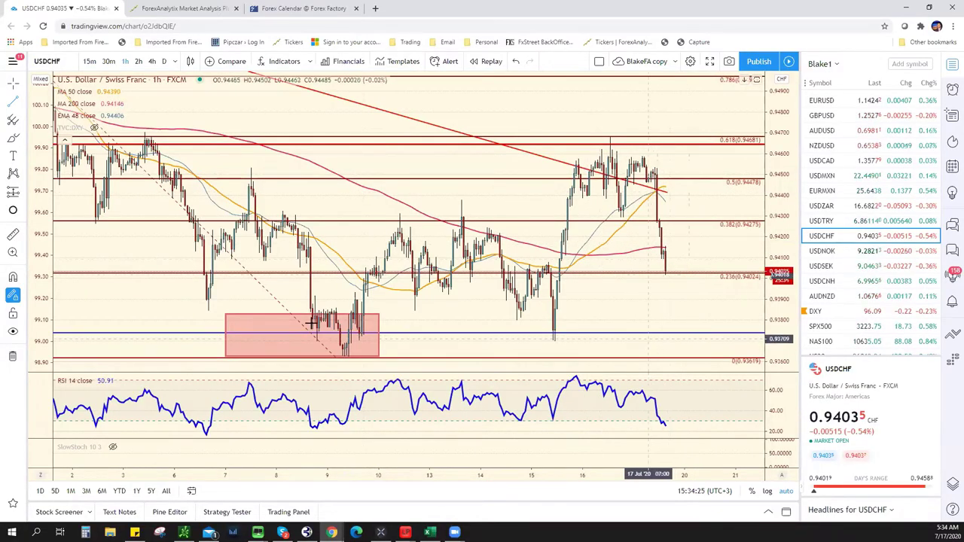
pyautogui.moveTo(378, 314); pyautogui.dragTo(747, 317)
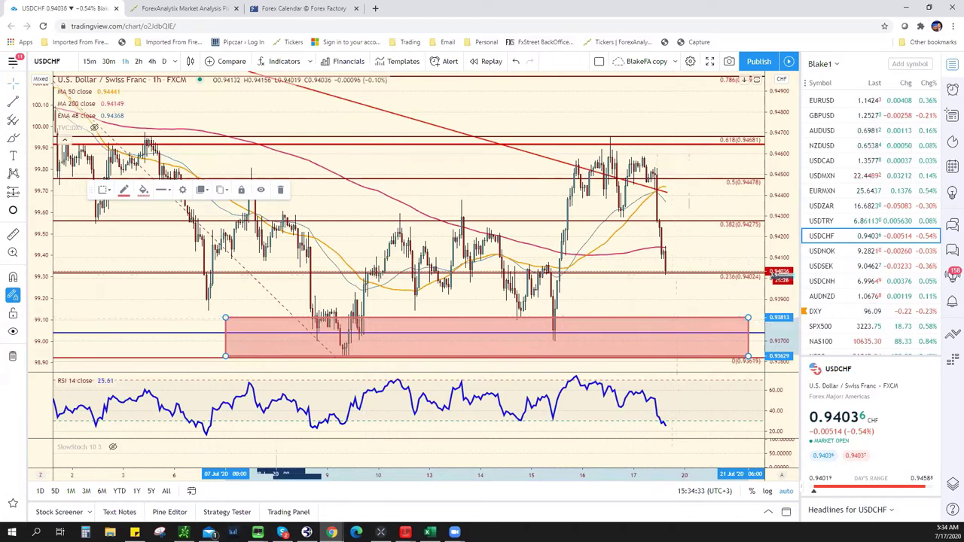
# Enter .9380 in cell E14 as the USD/CHF support, then go back to TradingView.
pyautogui.hotkey('alt', 'Tab')
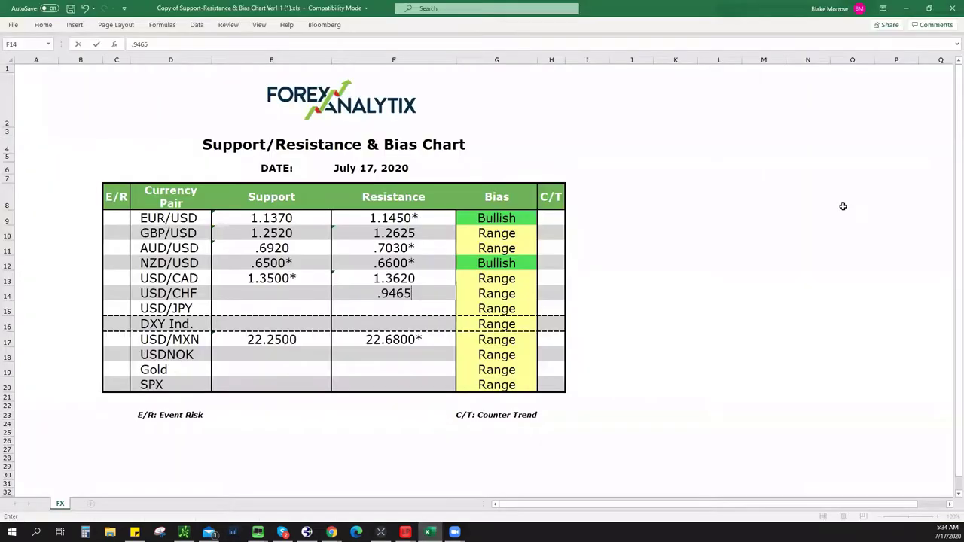
pyautogui.click(295, 295)
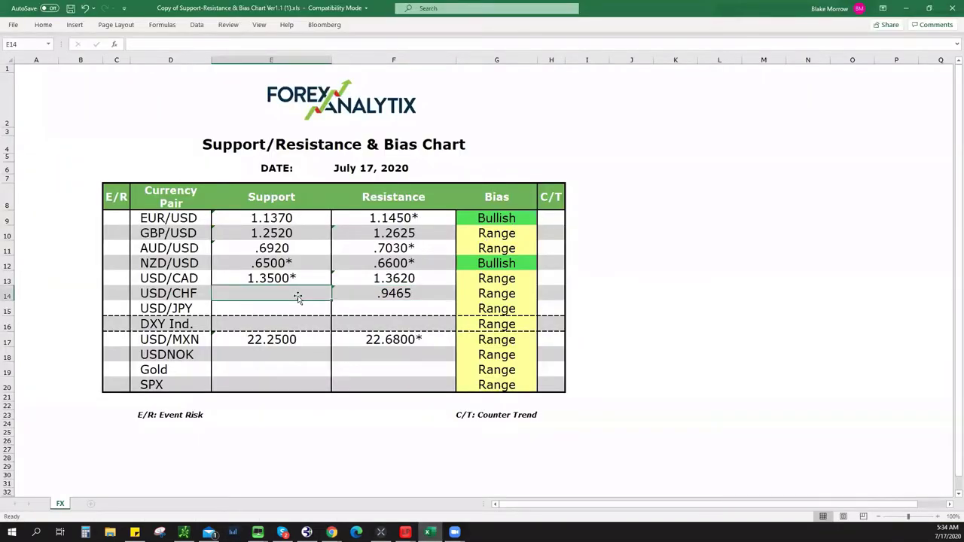
pyautogui.write('.93')
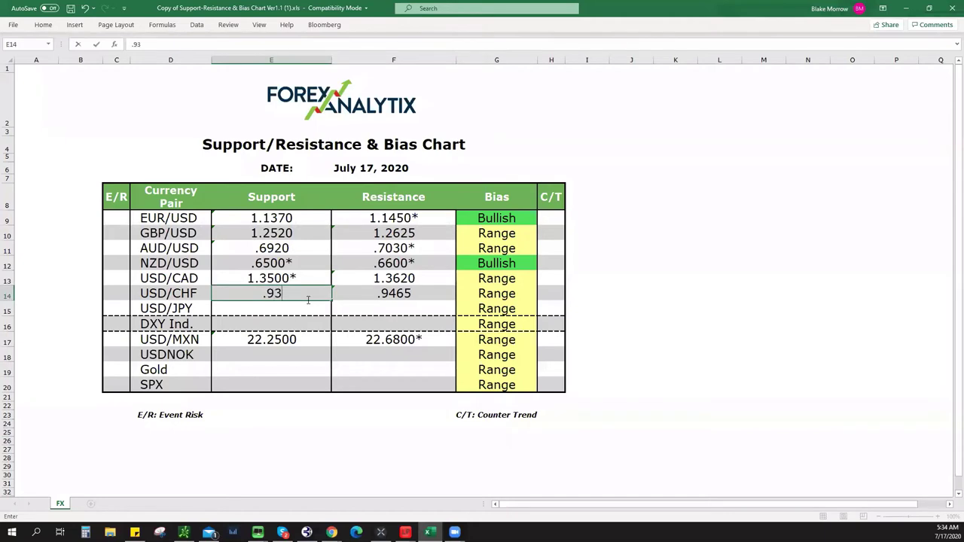
pyautogui.write('80')
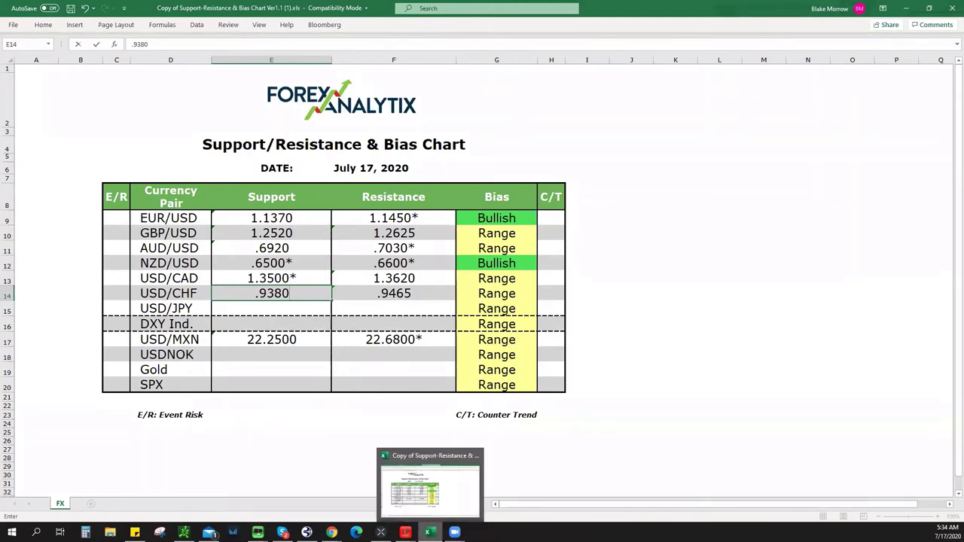
pyautogui.hotkey('alt', 'Tab')
# Open the USDNOK chart on the 1-hour timeframe and zoom out.
pyautogui.click(860, 251)
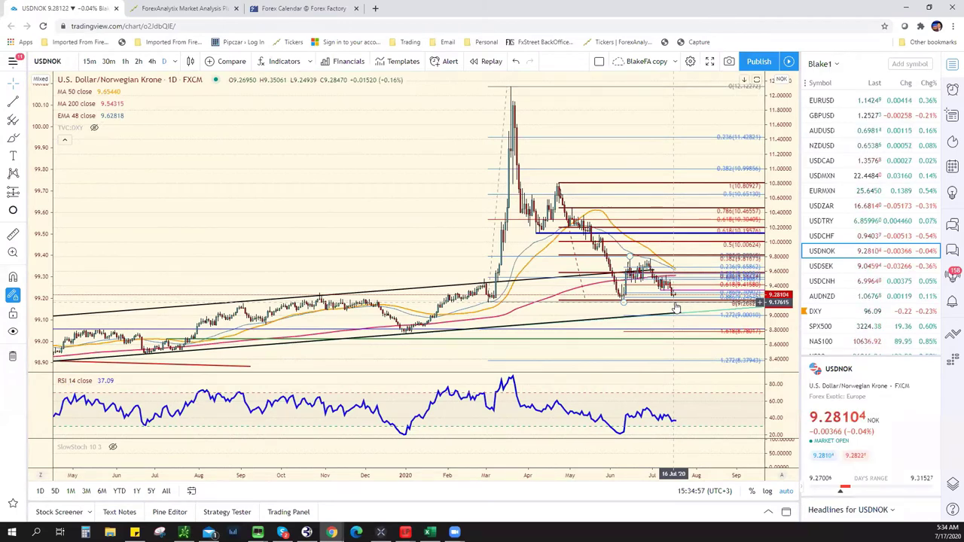
pyautogui.scroll(4, 674, 311)
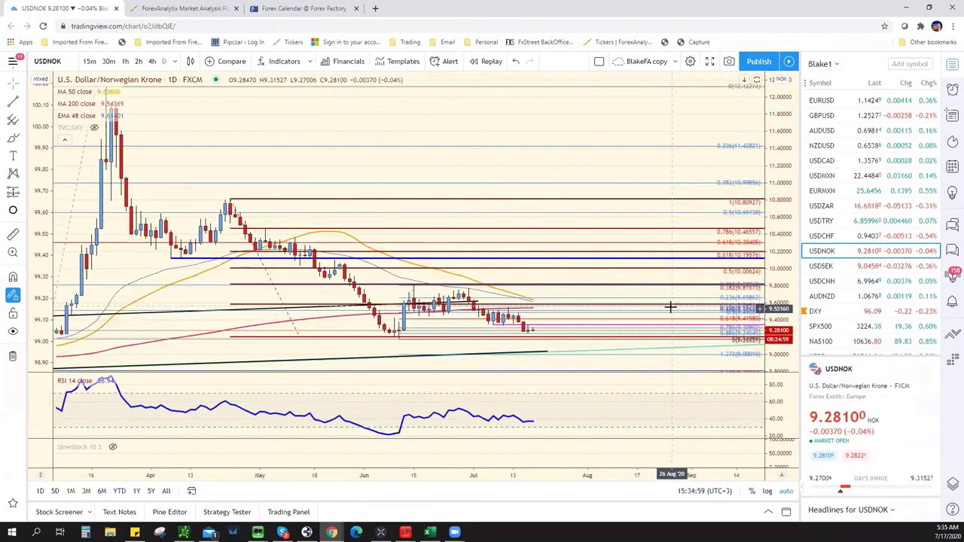
pyautogui.click(125, 61)
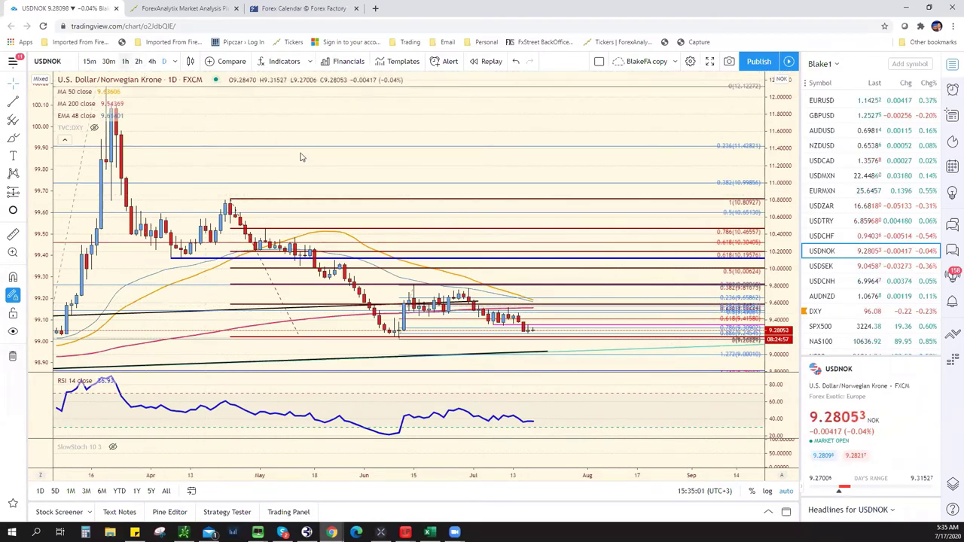
pyautogui.scroll(-6, 534, 359)
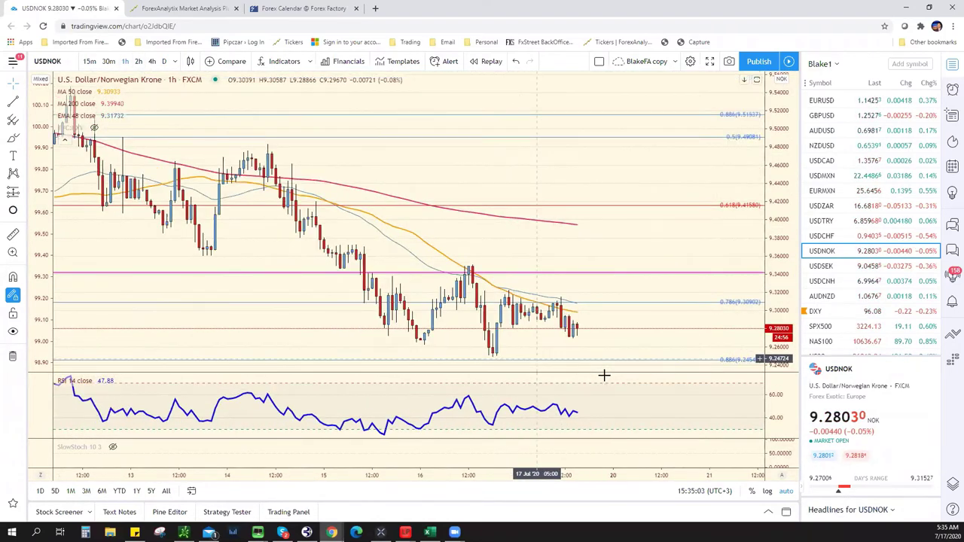
pyautogui.scroll(-3, 628, 373)
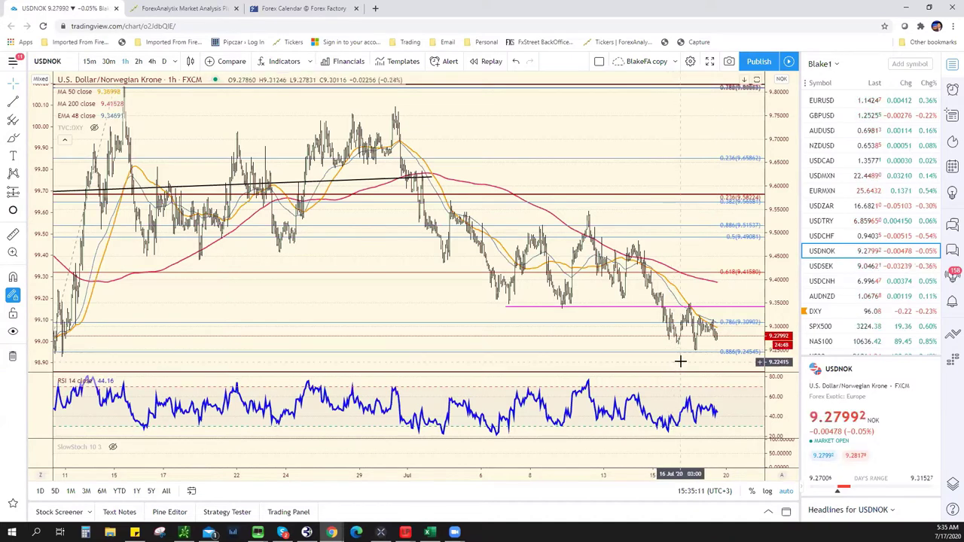
pyautogui.scroll(-2, 693, 358)
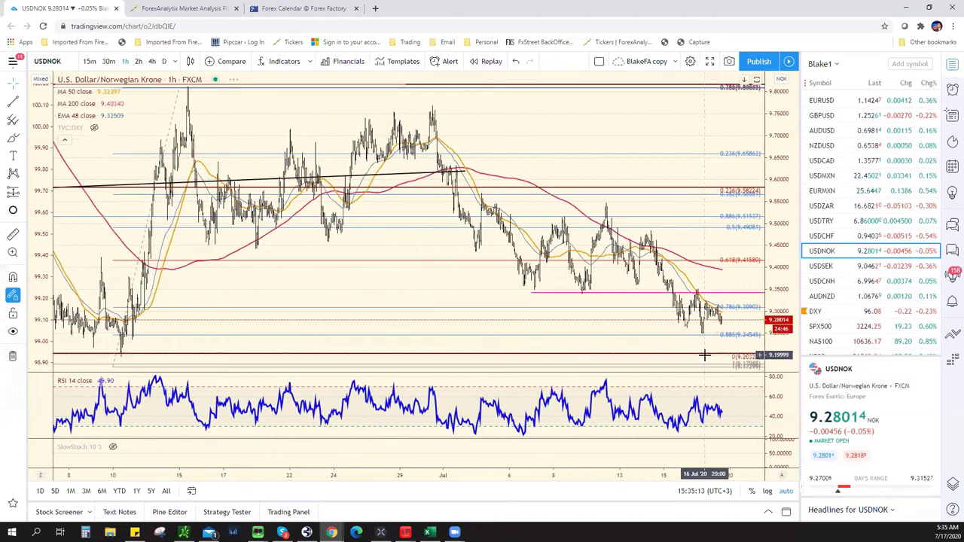
pyautogui.scroll(-1, 704, 355)
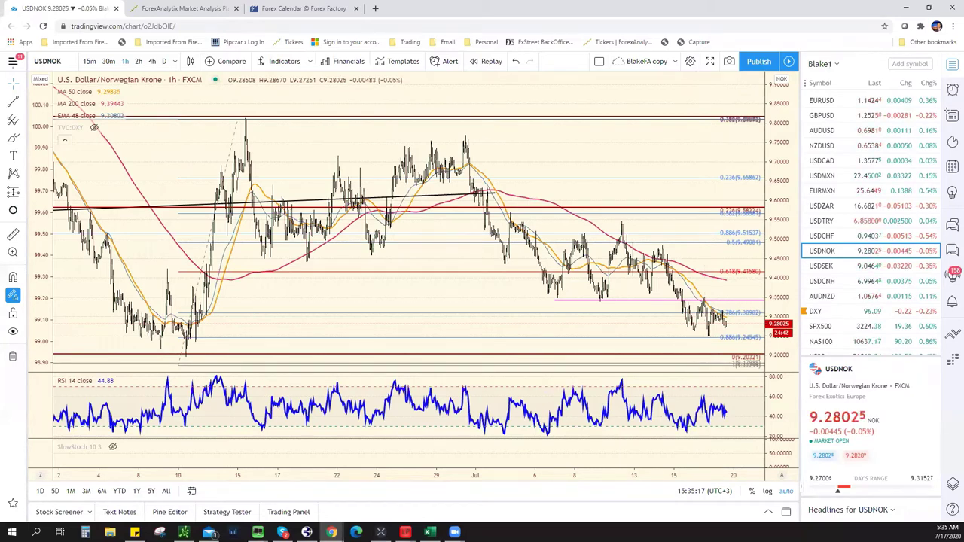
# Switch to the GBPUSD chart and zoom in on recent candles.
pyautogui.click(833, 115)
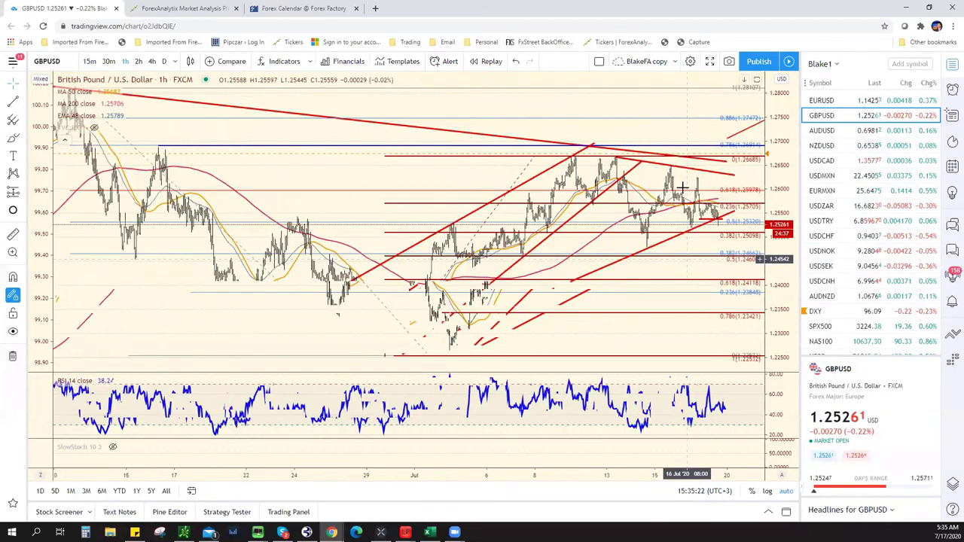
pyautogui.scroll(3, 681, 187)
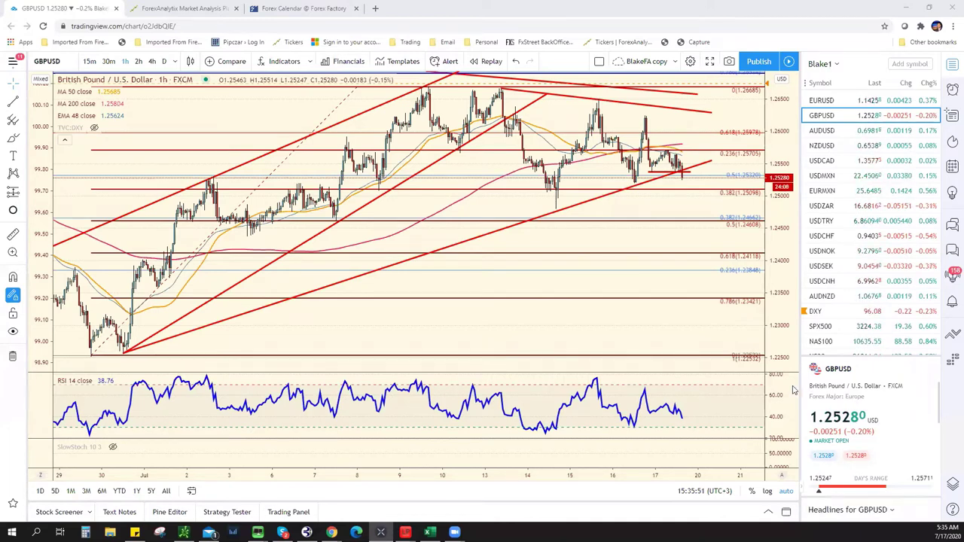
pyautogui.scroll(3, 587, 286)
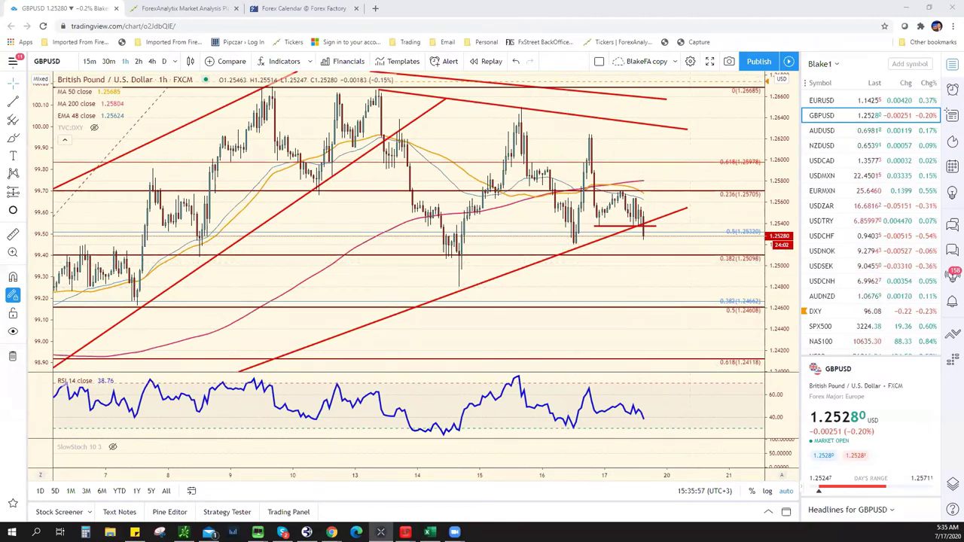
# Enter 9.2000 in cell E18 as the USDNOK support, then go back to the GBPUSD chart.
pyautogui.hotkey('alt', 'Tab')
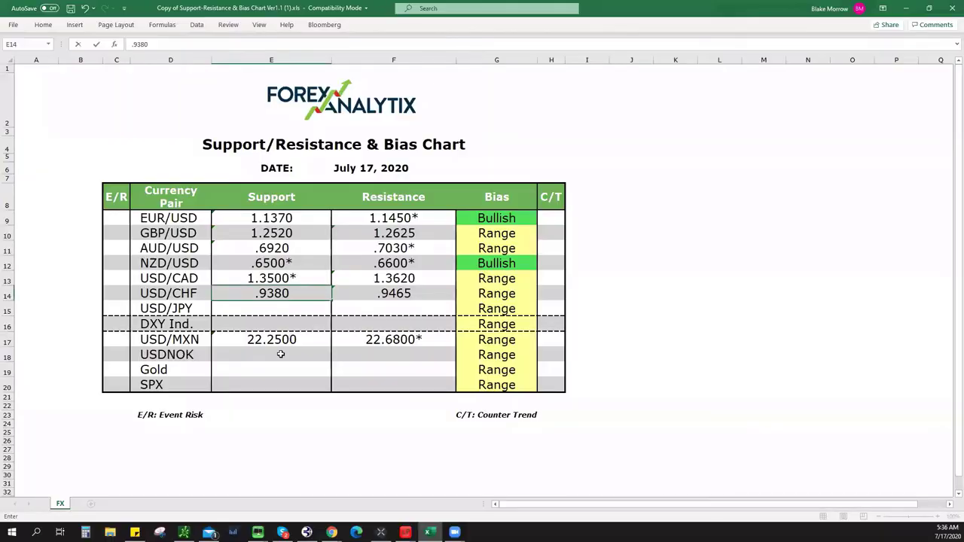
pyautogui.click(275, 354)
pyautogui.write('9')
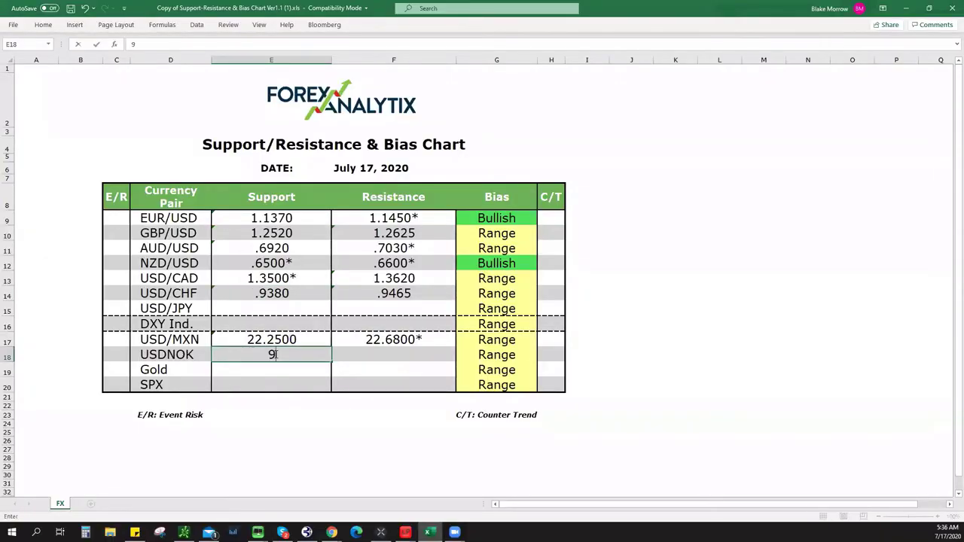
pyautogui.write('.2000')
pyautogui.hotkey('alt', 'Tab')
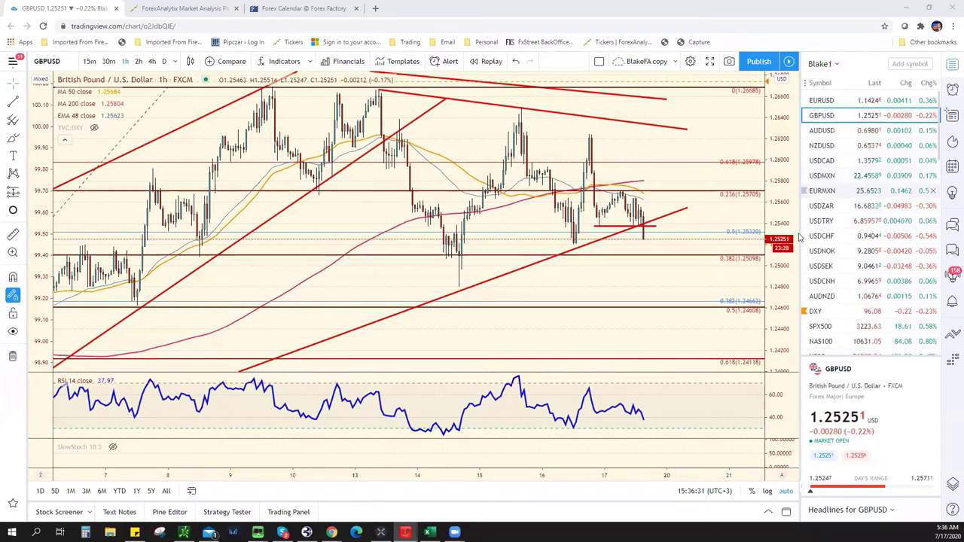
# Zoom out on GBPUSD, then open the USDNOK 1-hour chart from the watchlist.
pyautogui.scroll(-2, 658, 253)
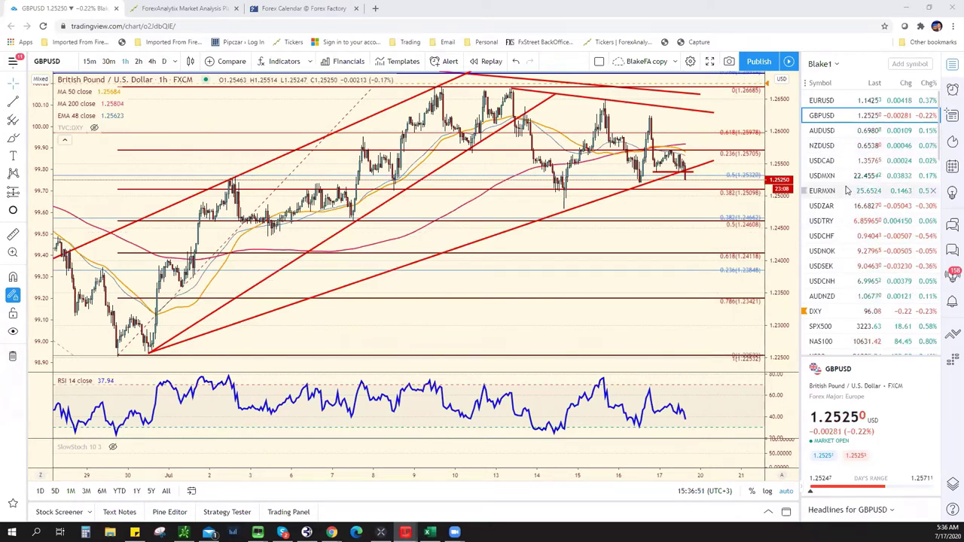
pyautogui.click(850, 253)
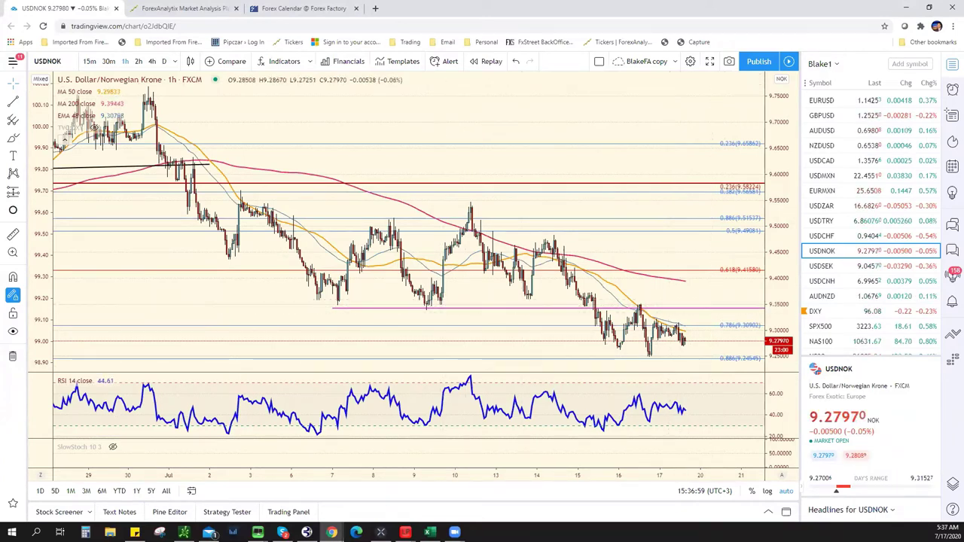
# Enter 9.3500 as USDNOK resistance in F18 and choose Bearish in the G18 bias dropdown.
pyautogui.hotkey('alt', 'Tab')
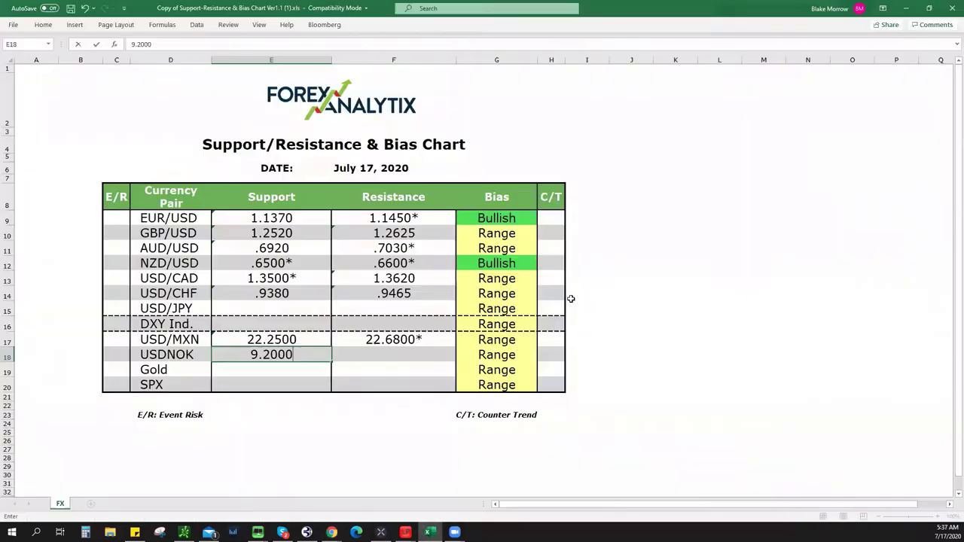
pyautogui.click(402, 354)
pyautogui.write('9.3500')
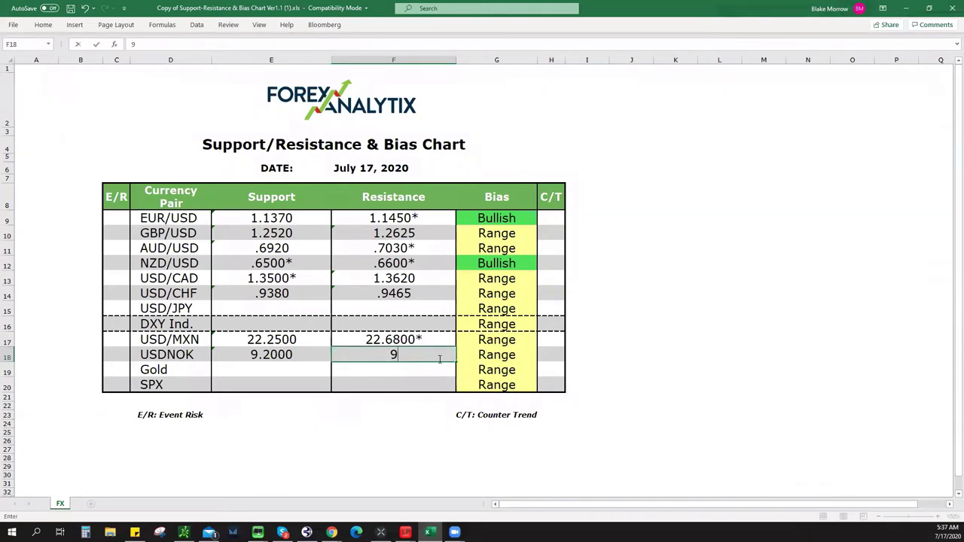
pyautogui.click(512, 353)
pyautogui.click(541, 357)
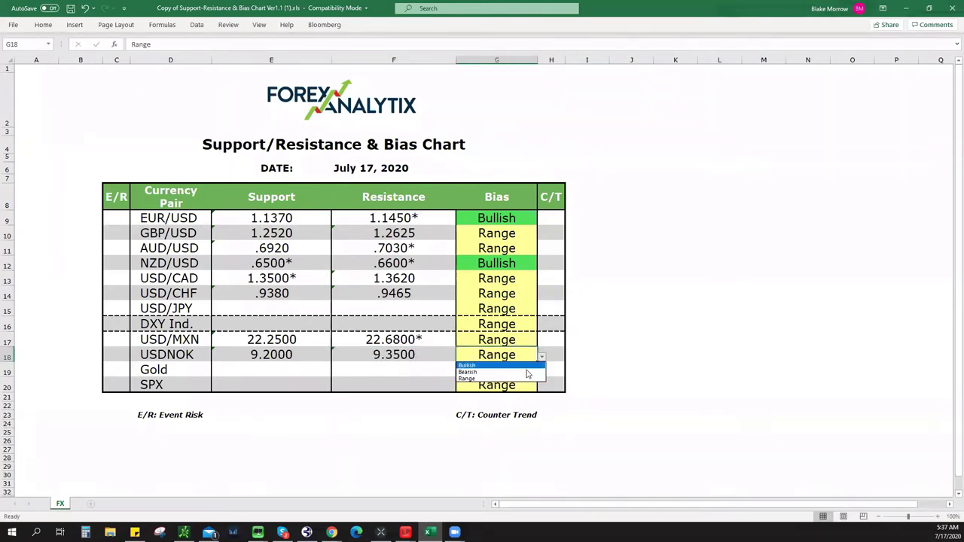
pyautogui.click(529, 372)
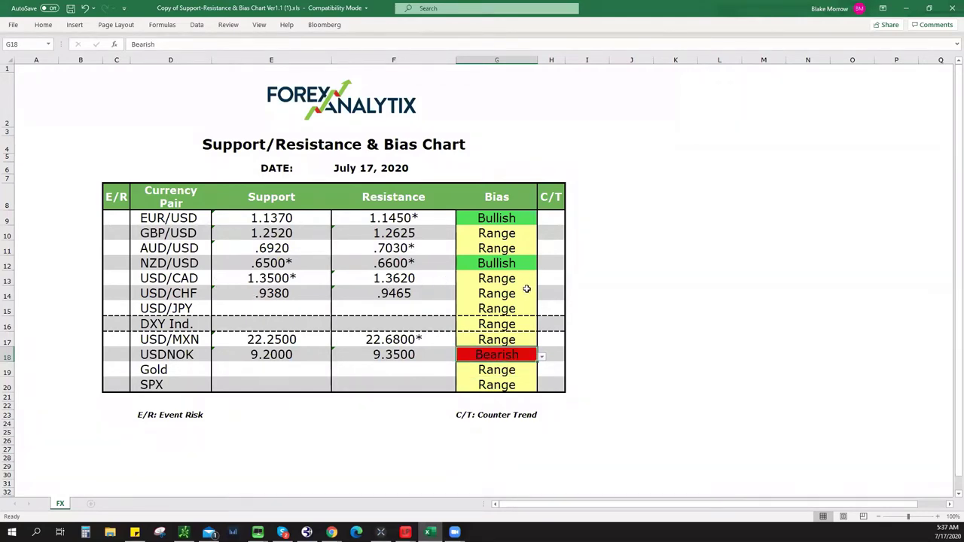
# Check the bias cells for AUD/USD, USD/CHF and USD/CAD.
pyautogui.click(519, 248)
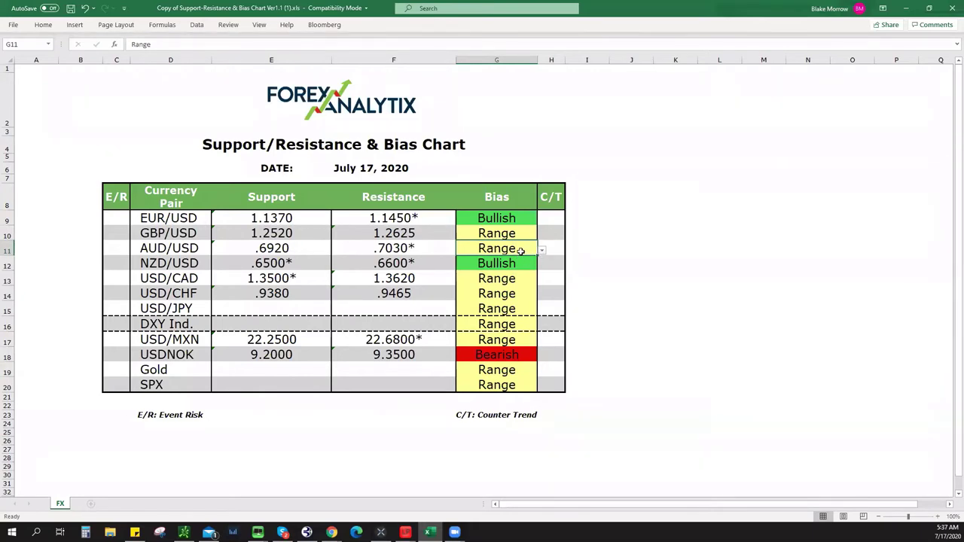
pyautogui.click(502, 296)
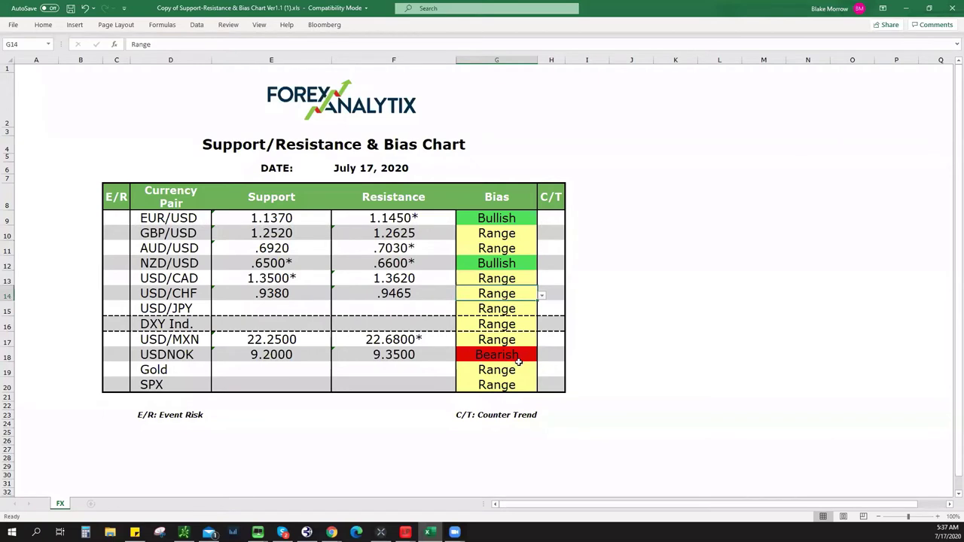
pyautogui.click(508, 279)
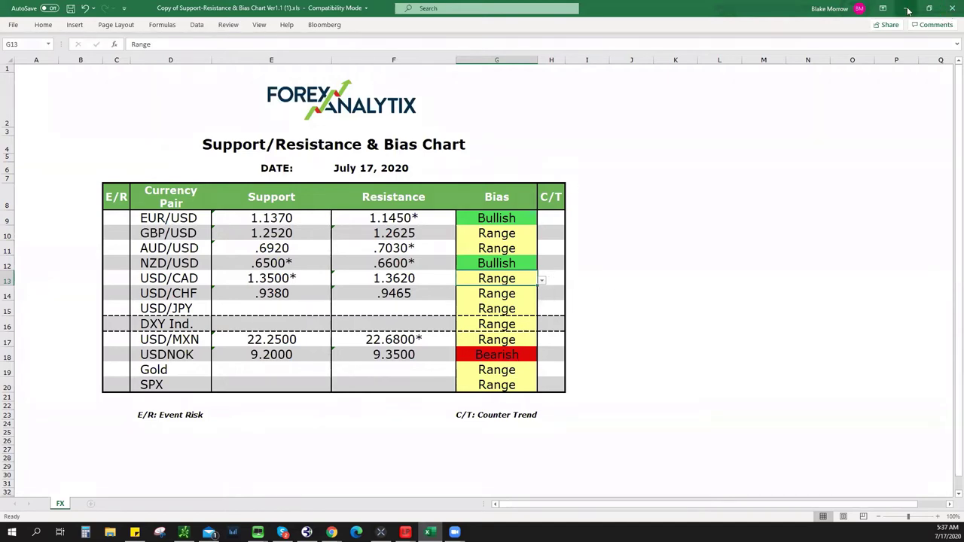
# Dismiss the GBPAUD price alert and minimize Excel to reveal the USDNOK 1-hour chart.
pyautogui.hotkey('alt', 'Tab')
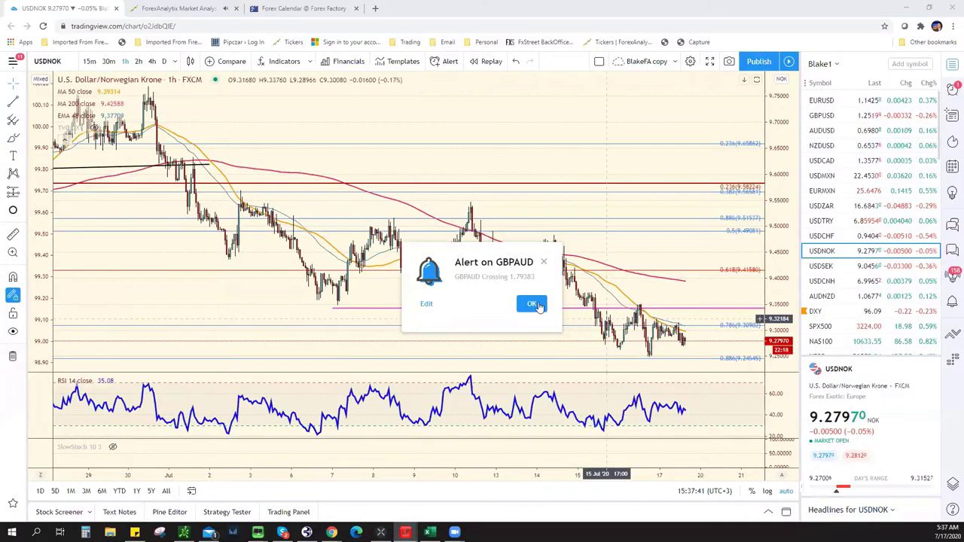
pyautogui.press('Escape')
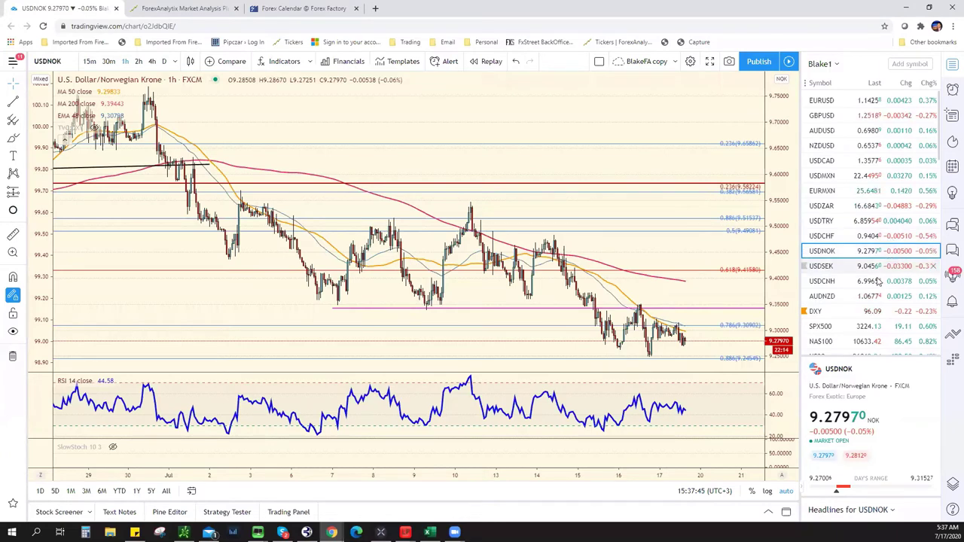
pyautogui.scroll(-5, 896, 256)
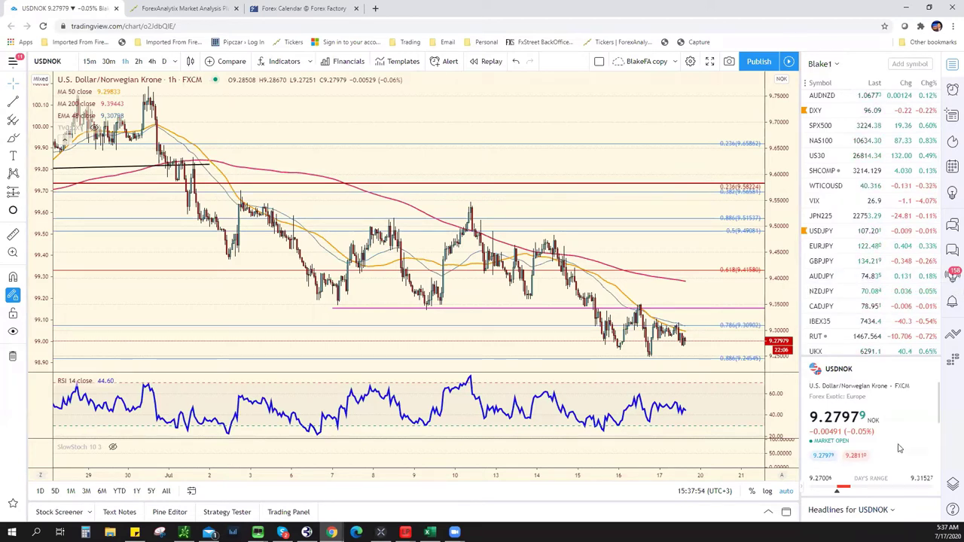
pyautogui.hotkey('alt', 'Tab')
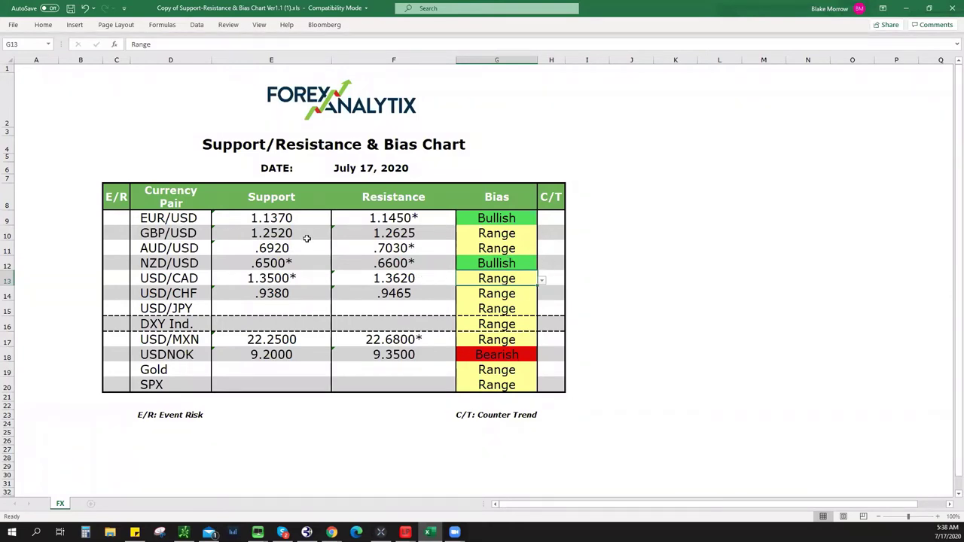
pyautogui.click(909, 9)
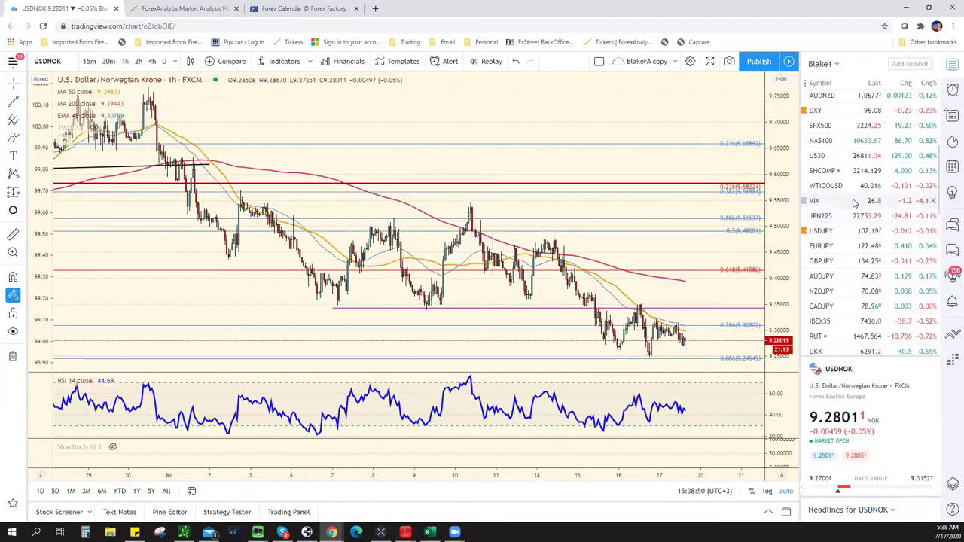
# Show the DXY dollar index on daily bars, zoom to review it, then return to Excel.
pyautogui.click(851, 111)
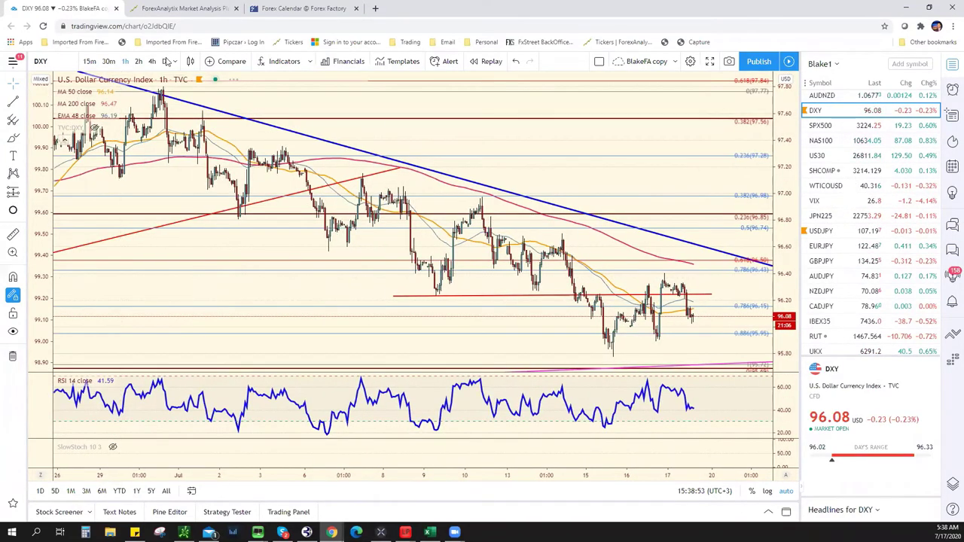
pyautogui.click(166, 61)
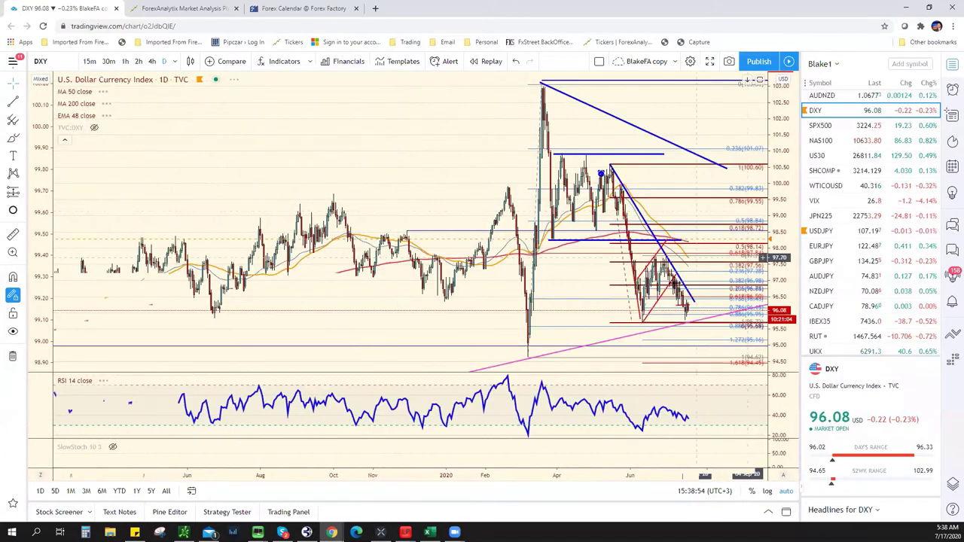
pyautogui.scroll(-6, 639, 333)
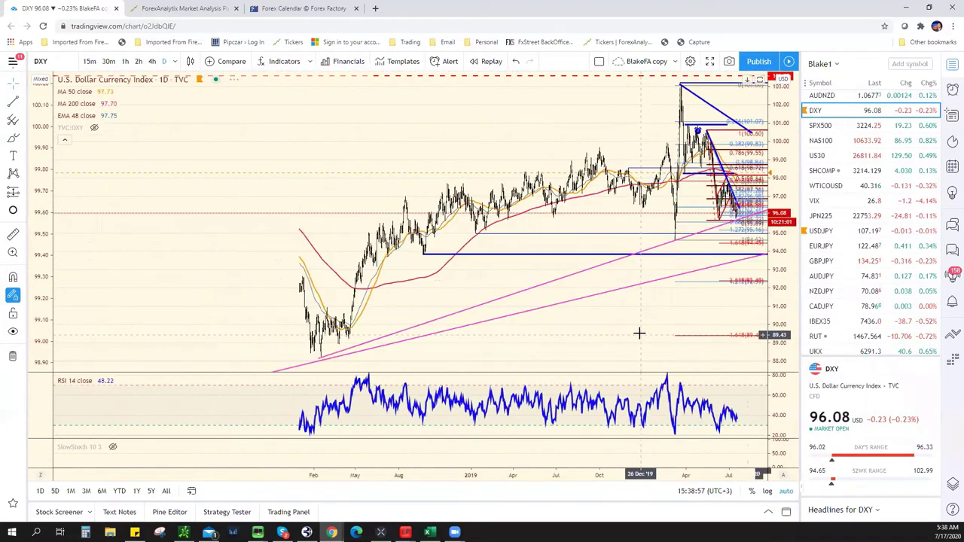
pyautogui.scroll(-5, 639, 333)
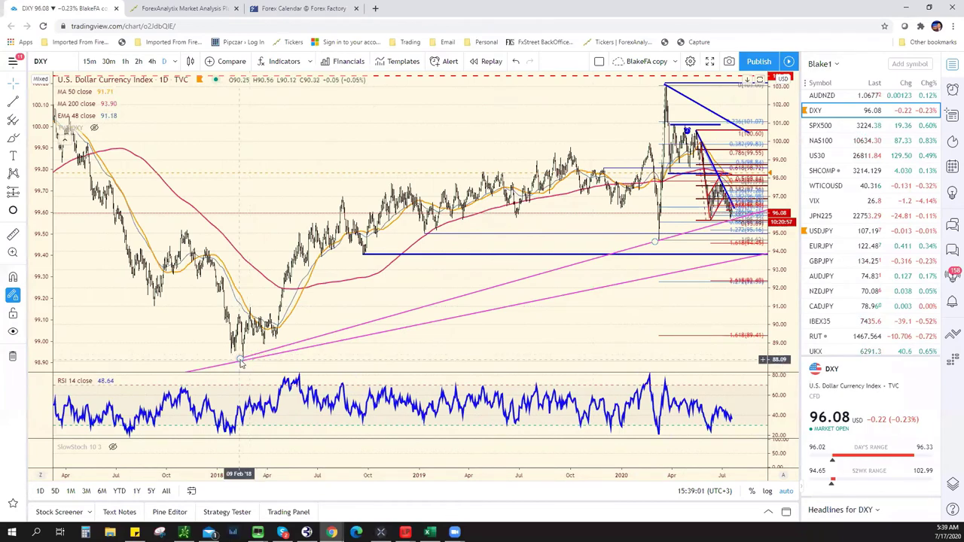
pyautogui.scroll(5, 636, 331)
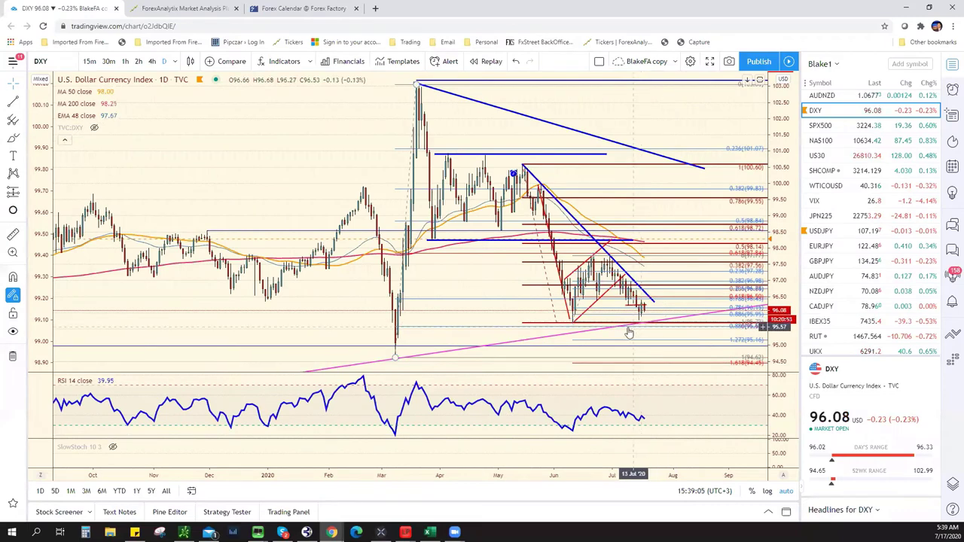
pyautogui.scroll(3, 463, 328)
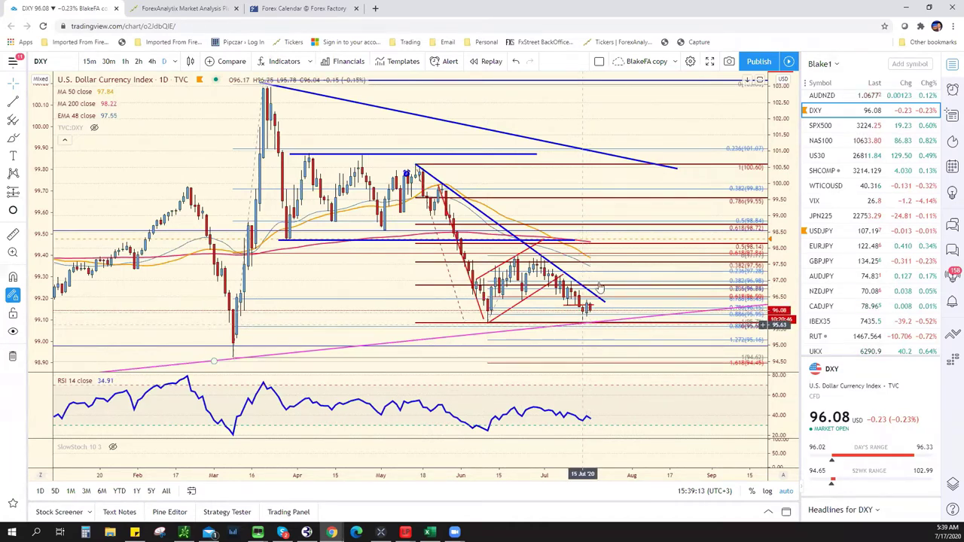
pyautogui.scroll(-2, 604, 319)
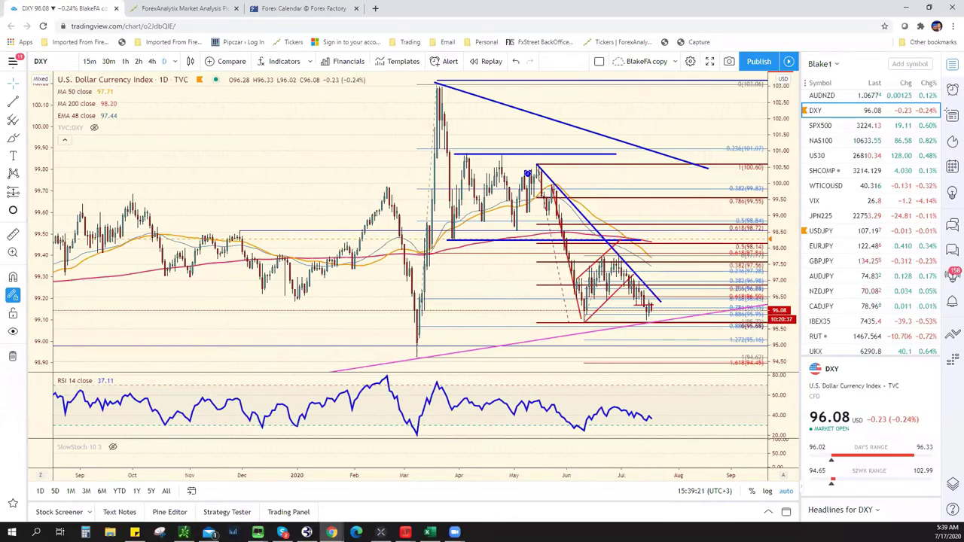
pyautogui.hotkey('alt', 'Tab')
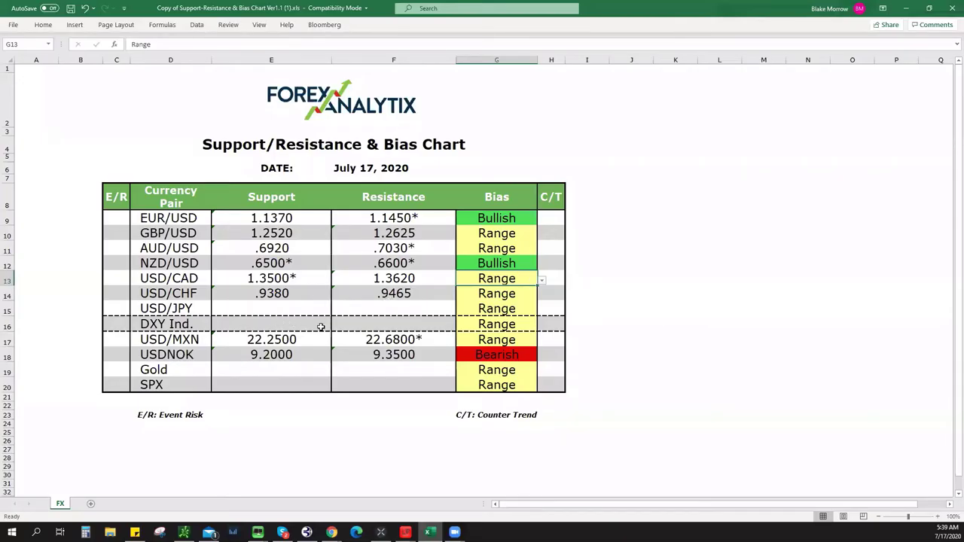
# Enter DXY Ind. support 95.70** in E16 and resistance 96.60* in F16, checking the chart between.
pyautogui.click(278, 323)
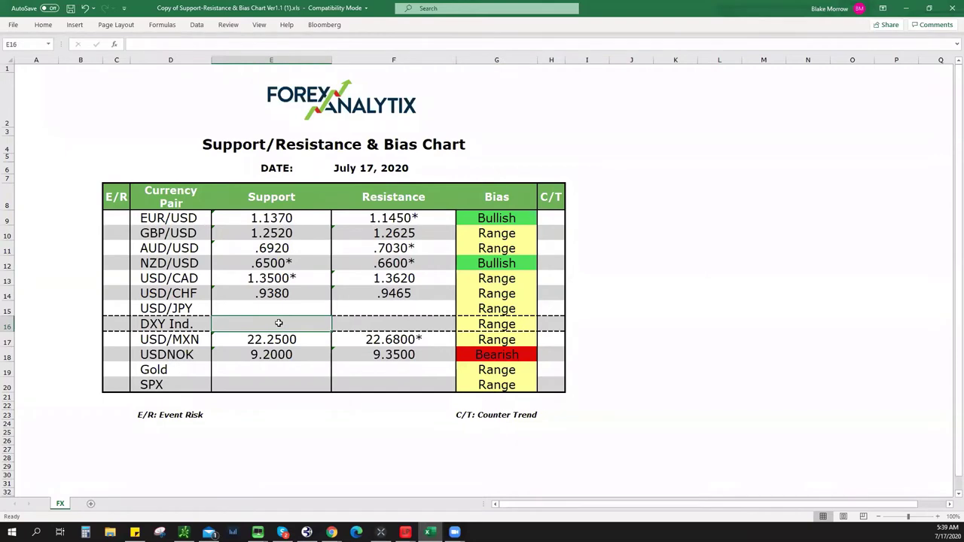
pyautogui.write('95.70')
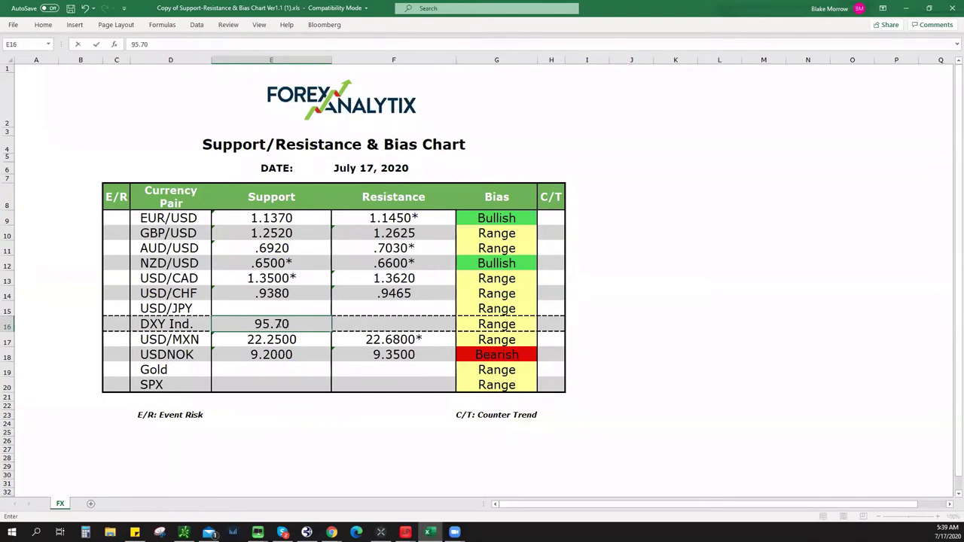
pyautogui.write('**')
pyautogui.hotkey('alt', 'Tab')
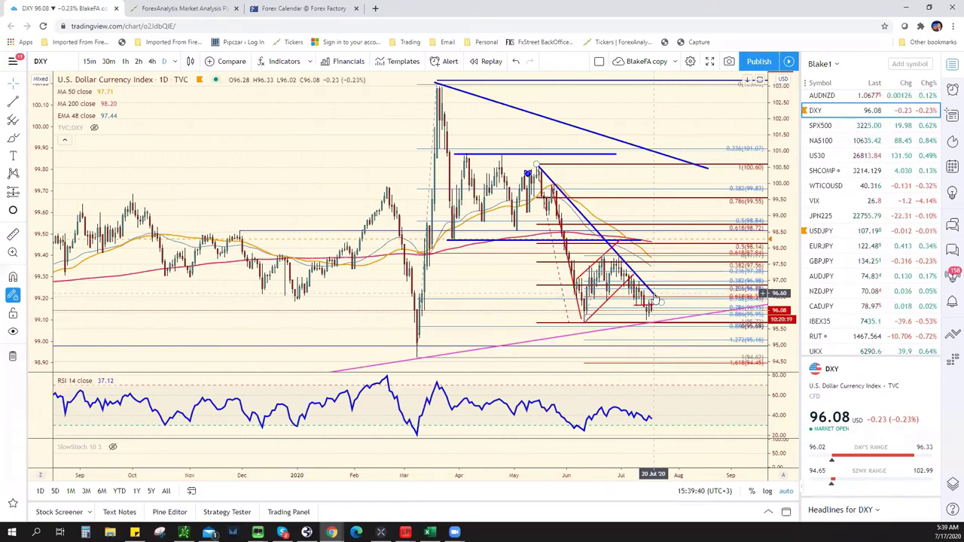
pyautogui.hotkey('alt', 'Tab')
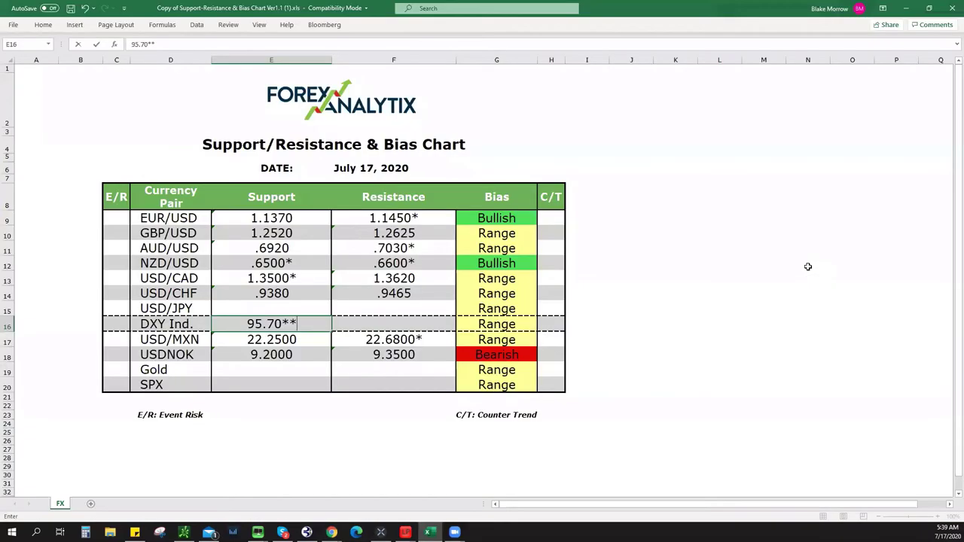
pyautogui.click(381, 323)
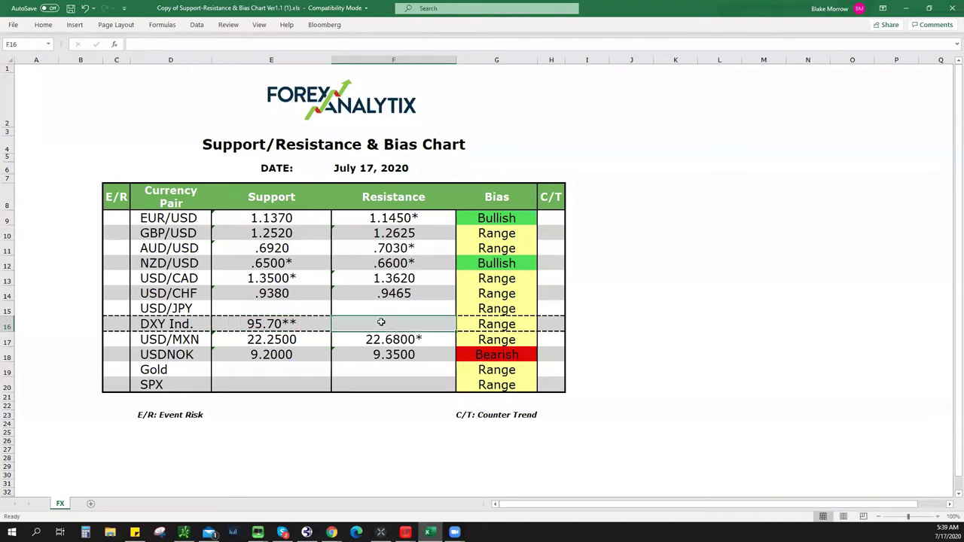
pyautogui.write('96.60')
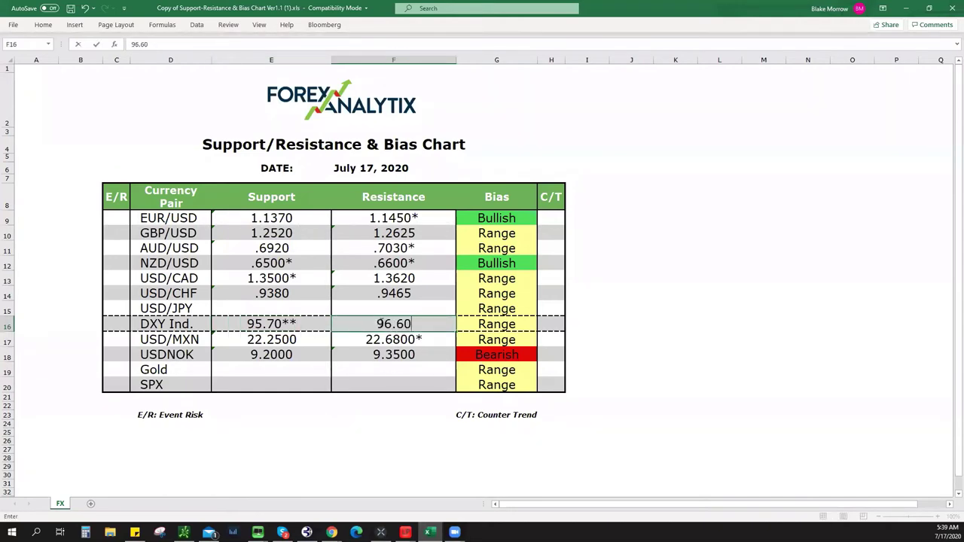
pyautogui.write('*')
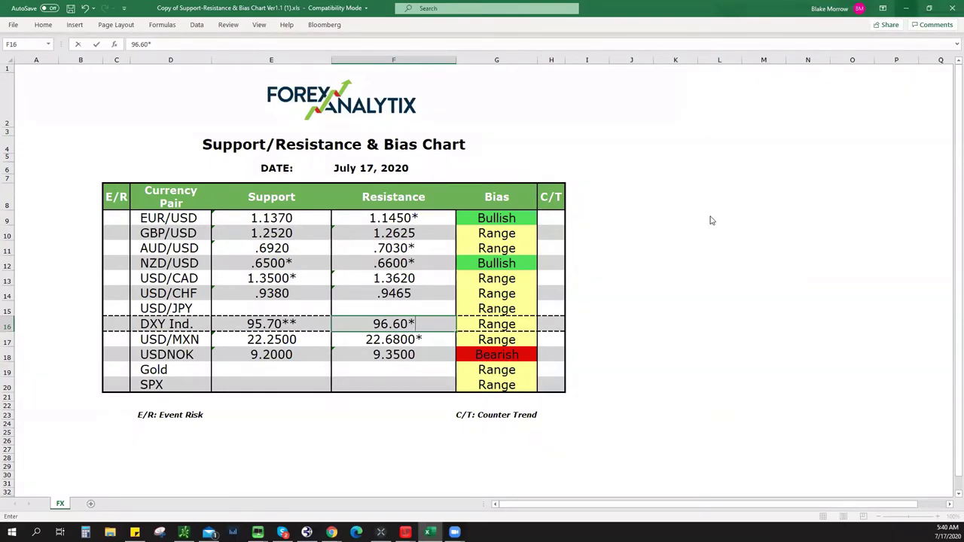
pyautogui.hotkey('alt', 'Tab')
# Open the USDJPY daily chart from the watchlist and zoom in on recent candles.
pyautogui.scroll(1, 849, 194)
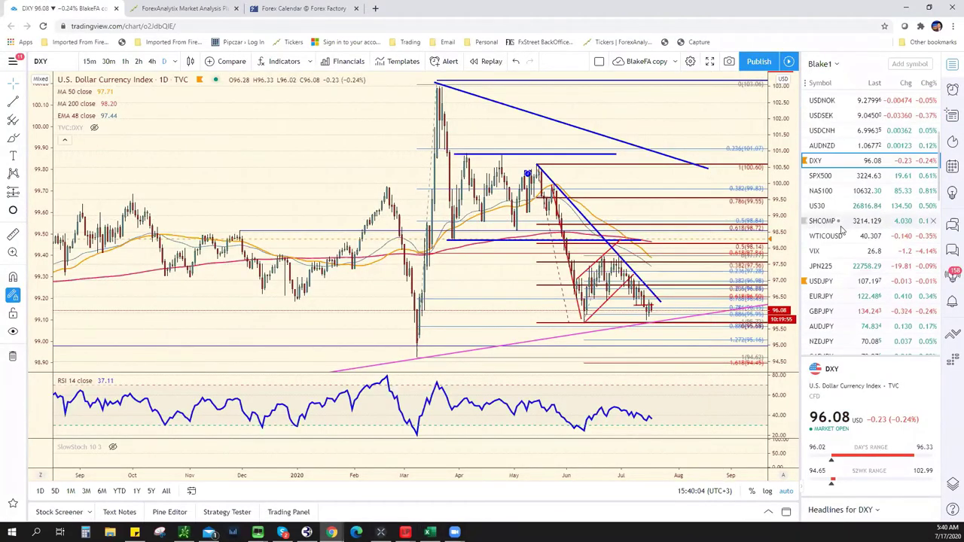
pyautogui.click(842, 284)
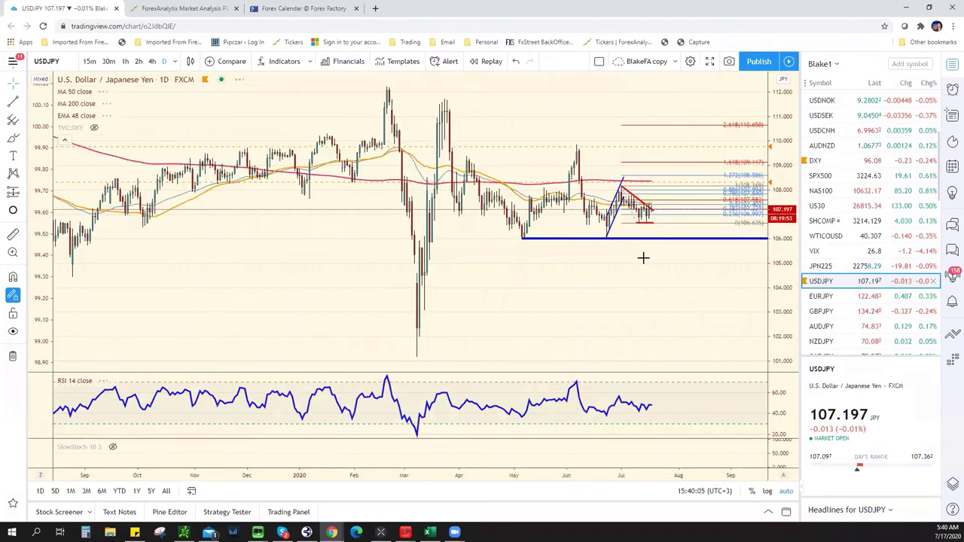
pyautogui.scroll(3, 641, 256)
pyautogui.scroll(3, 473, 357)
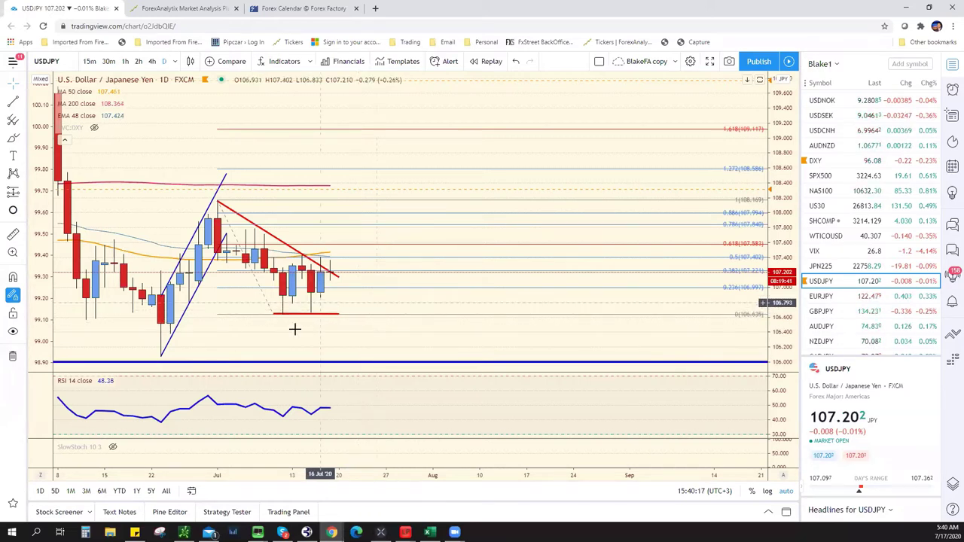
pyautogui.scroll(-3, 441, 336)
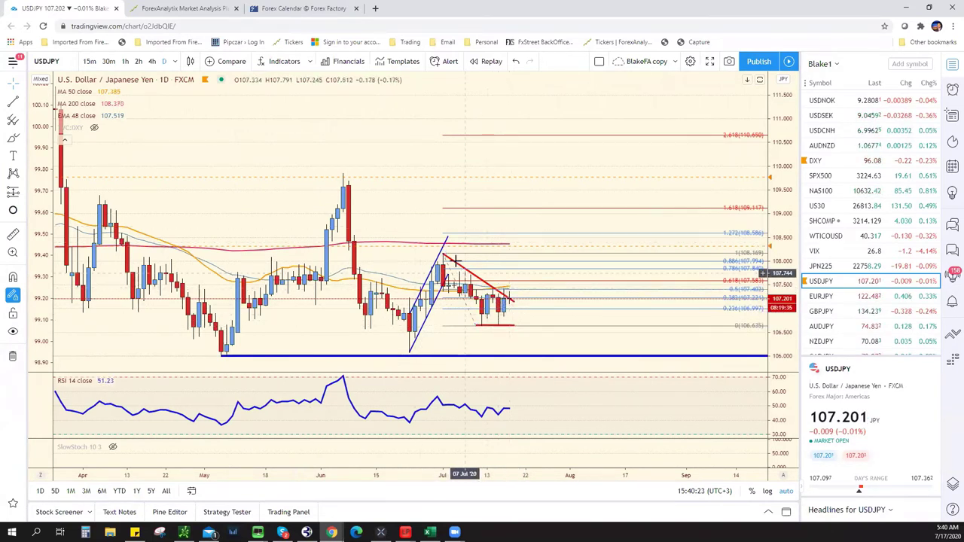
# Move the Fibonacci anchors to 09 Jul and adjust the red trend lines near the latest candles.
pyautogui.moveTo(444, 253); pyautogui.dragTo(487, 289)
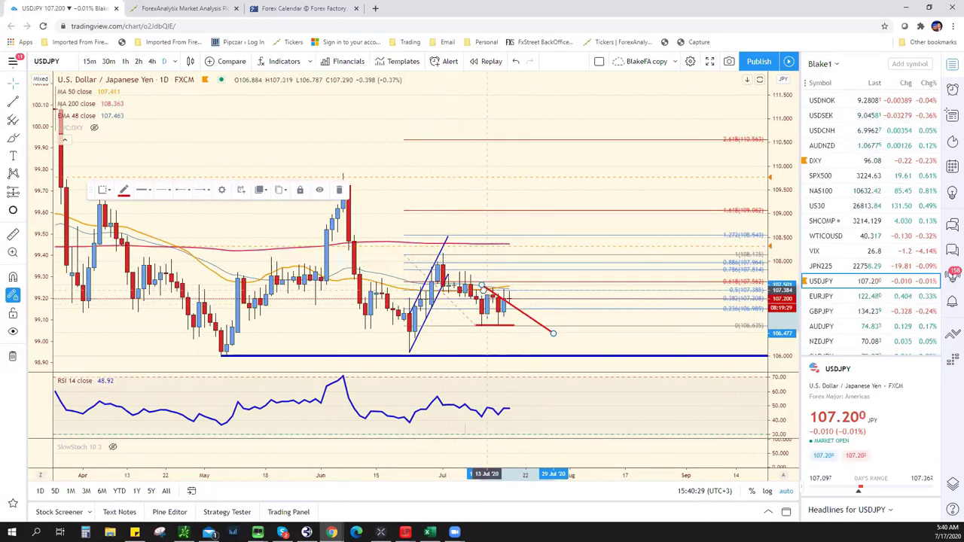
pyautogui.moveTo(553, 333); pyautogui.dragTo(507, 287)
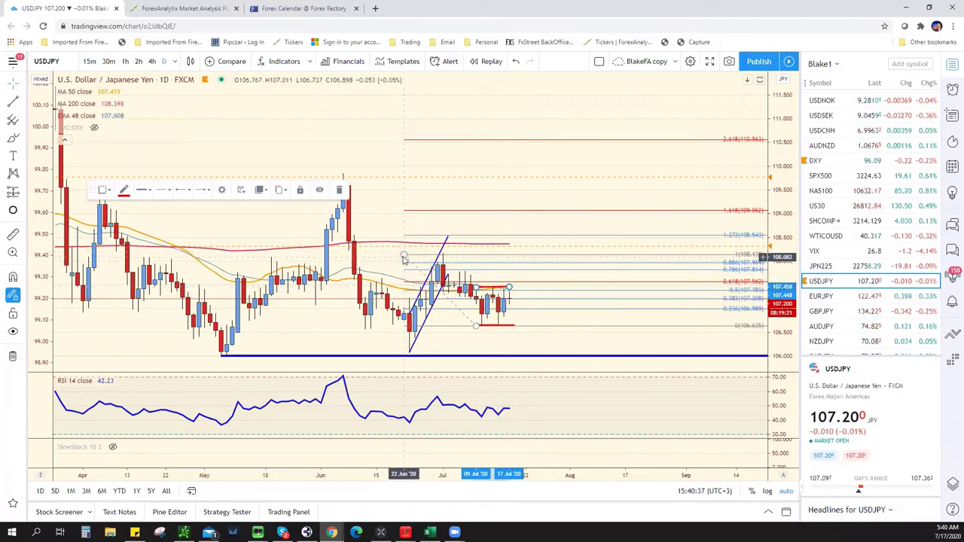
pyautogui.moveTo(403, 252); pyautogui.dragTo(443, 252)
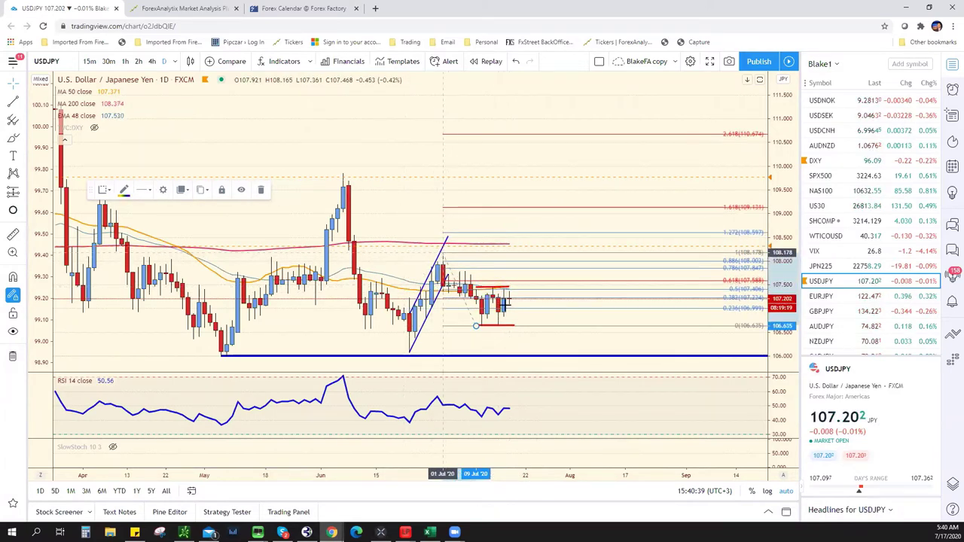
pyautogui.click(499, 288)
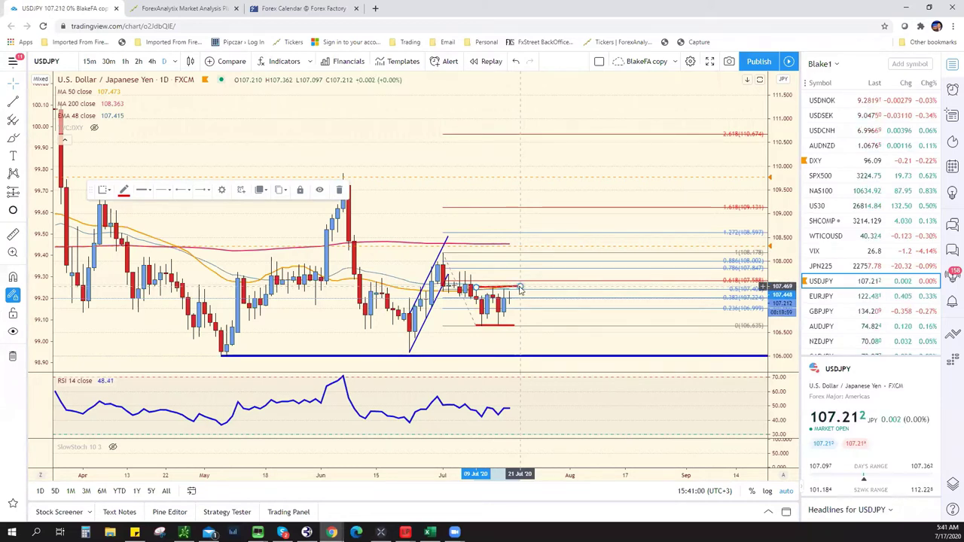
pyautogui.moveTo(511, 323); pyautogui.dragTo(519, 326)
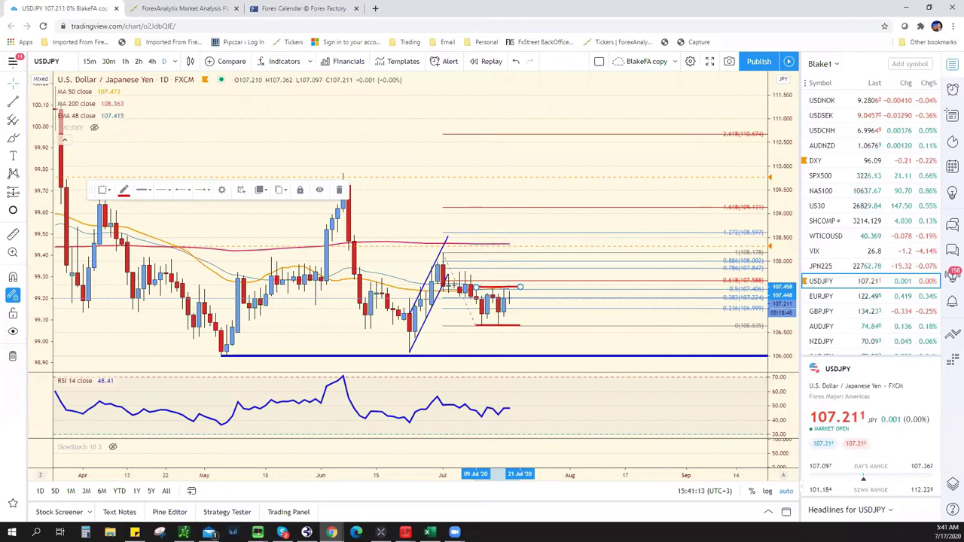
pyautogui.hotkey('alt', 'Tab')
# Type USD/JPY support 106.60 in E15 and resistance 107.40 next to it, then minimize Excel.
pyautogui.click(278, 311)
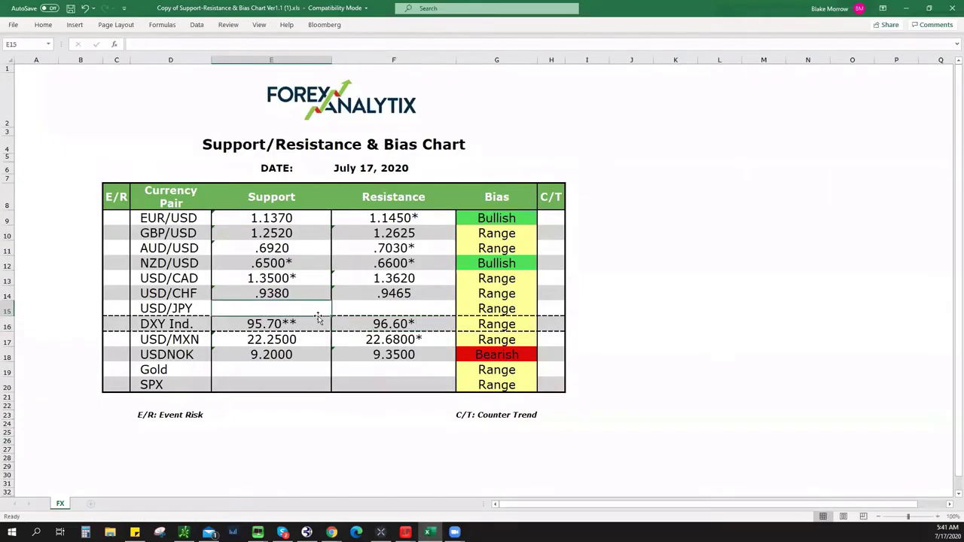
pyautogui.write('106.60')
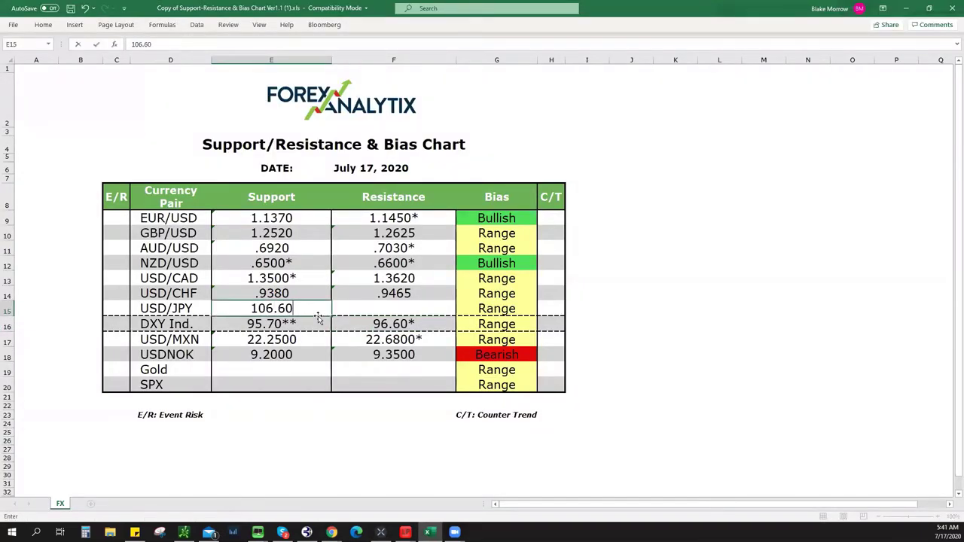
pyautogui.press('Tab')
pyautogui.write('1')
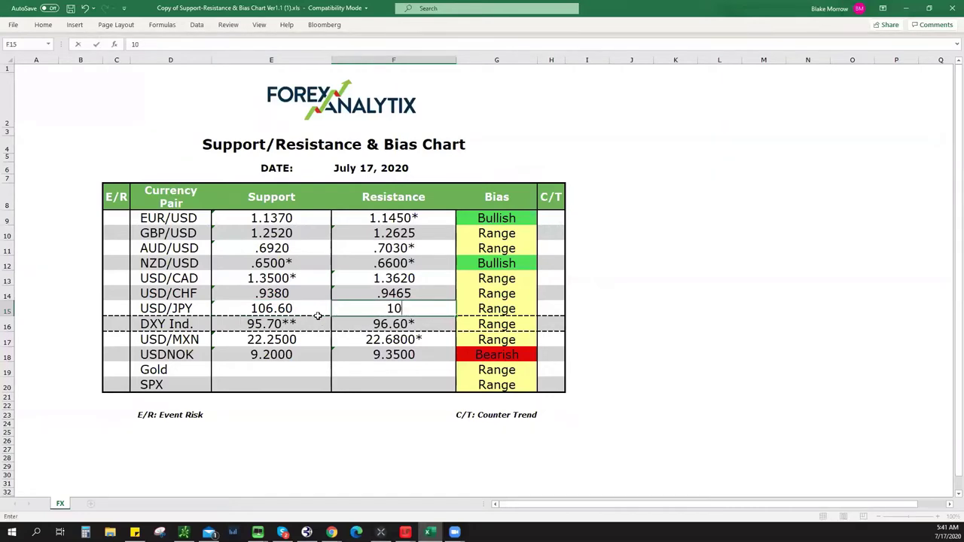
pyautogui.write('07.40')
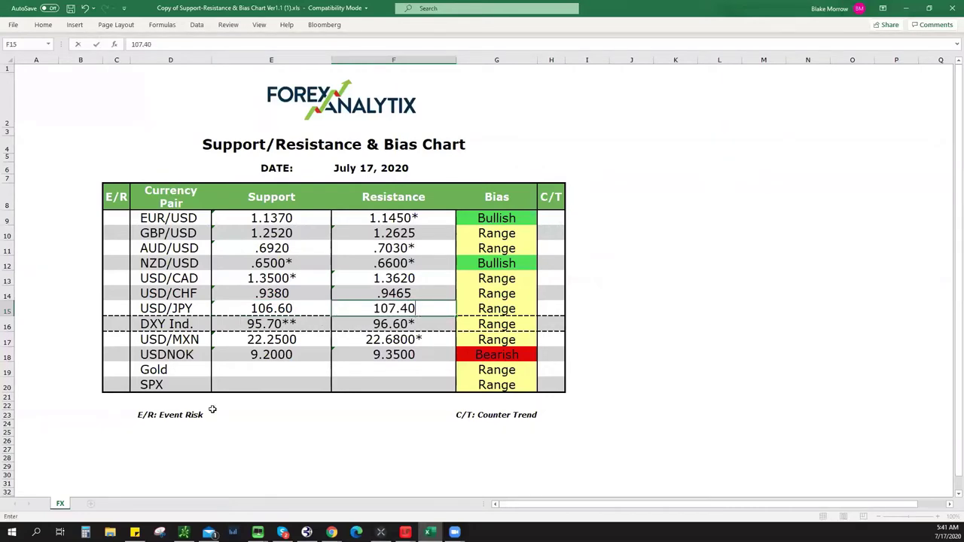
pyautogui.click(906, 9)
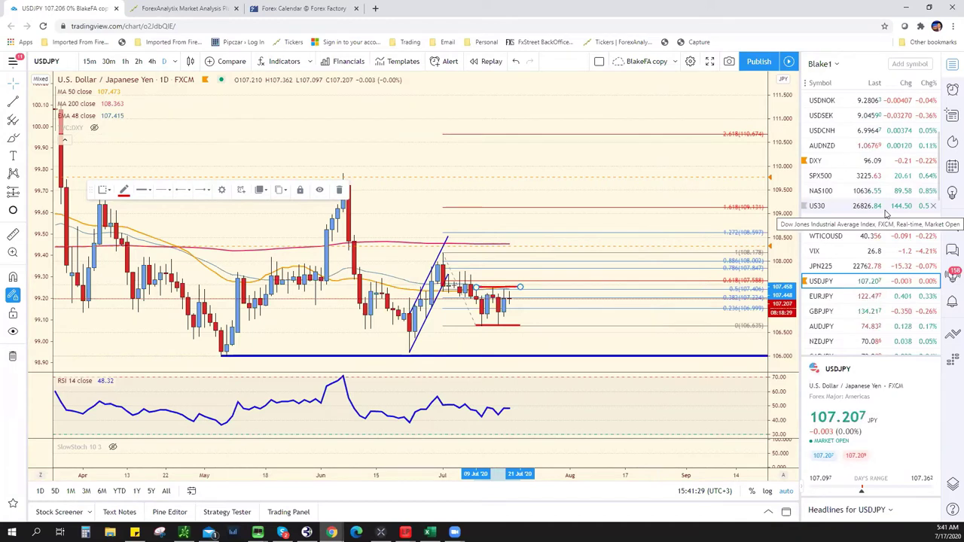
# Open the Gold Spot XAUUSD daily chart from the watchlist and zoom to read its levels near 1806.
pyautogui.scroll(-3, 886, 215)
pyautogui.scroll(-8, 885, 218)
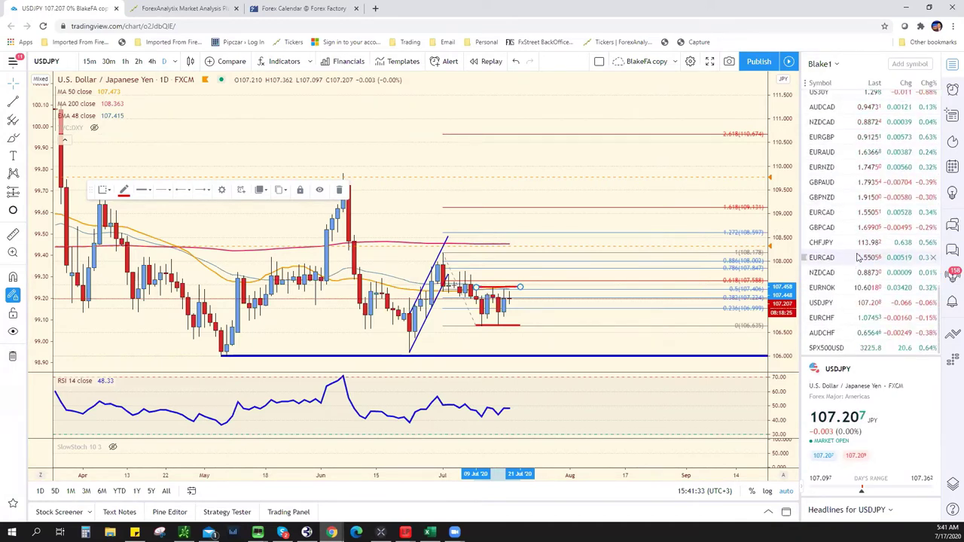
pyautogui.scroll(5, 860, 241)
pyautogui.scroll(5, 861, 254)
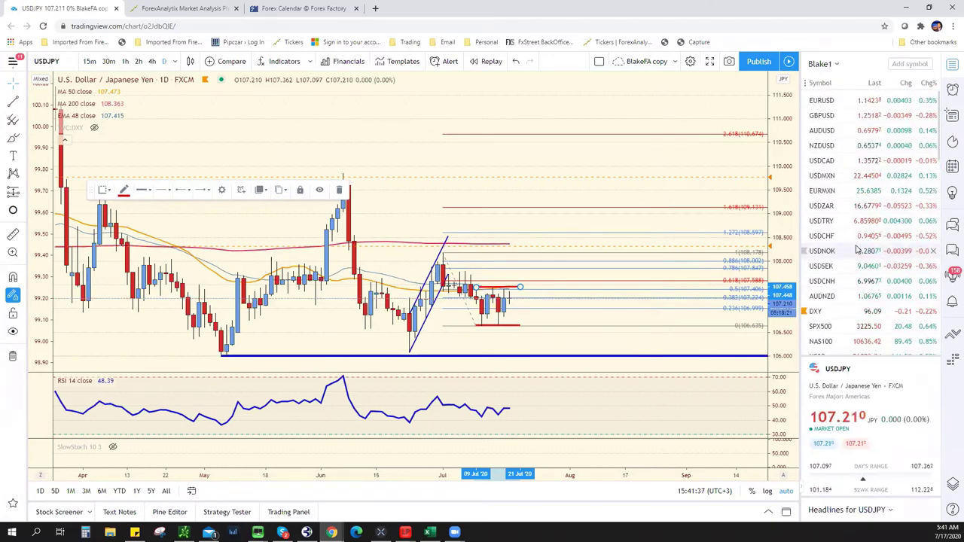
pyautogui.scroll(-5, 858, 253)
pyautogui.scroll(-5, 856, 252)
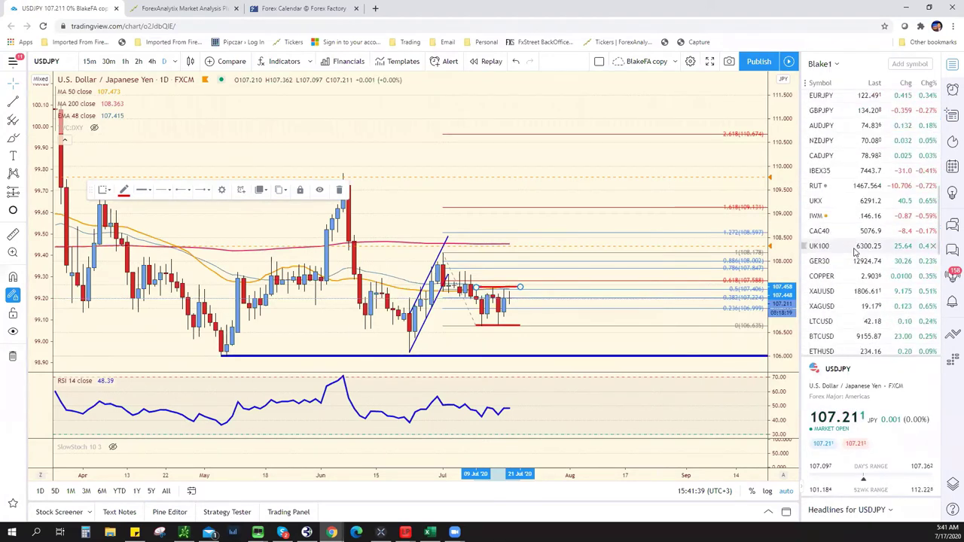
pyautogui.click(850, 191)
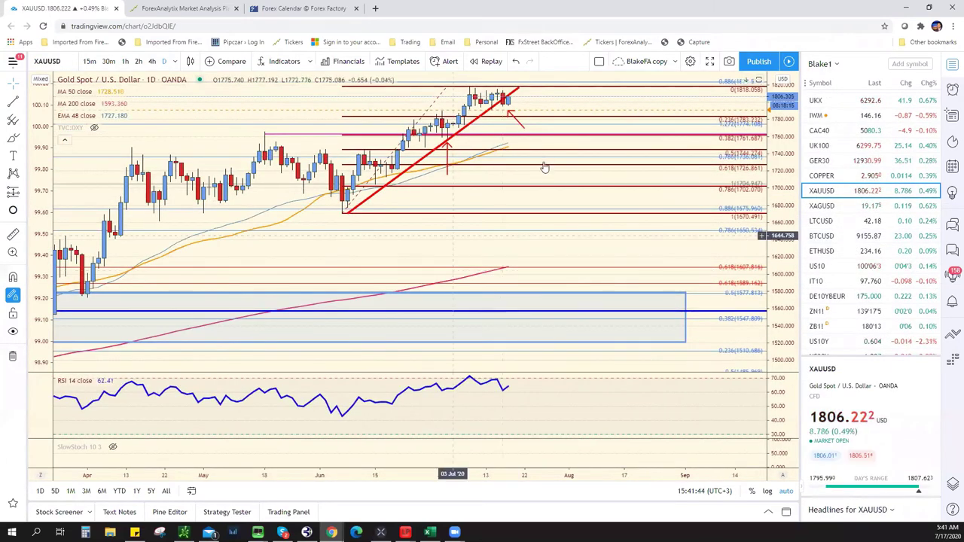
pyautogui.scroll(3, 469, 202)
pyautogui.scroll(-3, 469, 202)
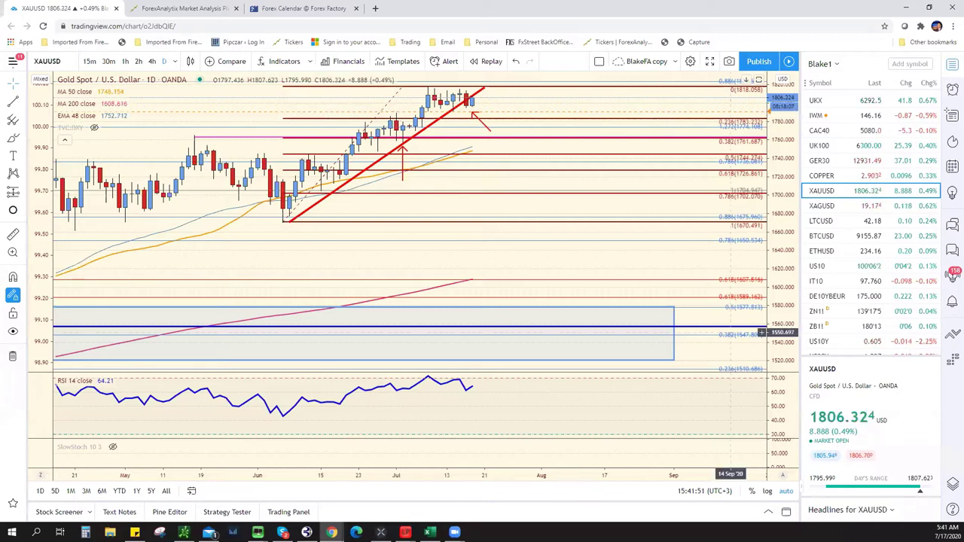
pyautogui.hotkey('alt', 'Tab')
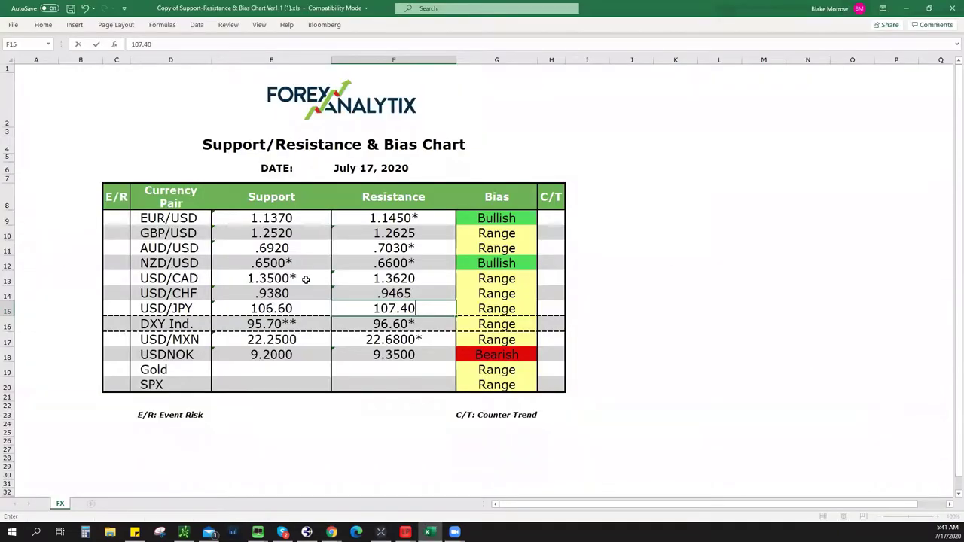
# Enter Gold support 1790* in E19, checking the gold chart afterwards.
pyautogui.click(271, 373)
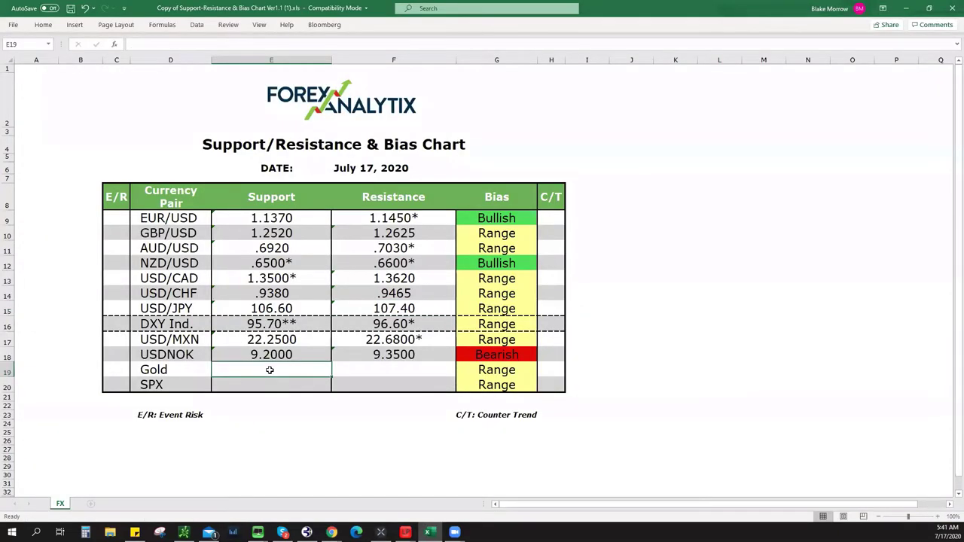
pyautogui.write('1790')
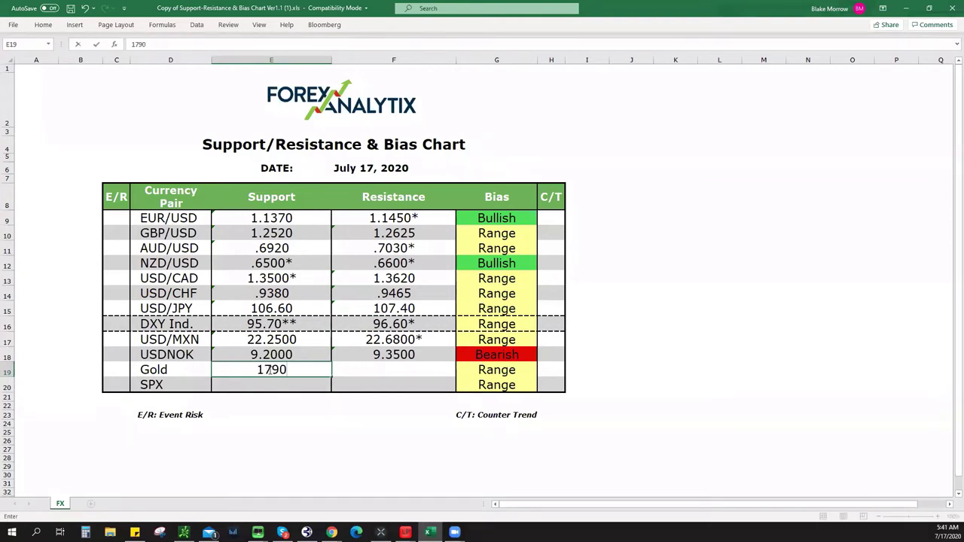
pyautogui.write('*')
pyautogui.hotkey('alt', 'Tab')
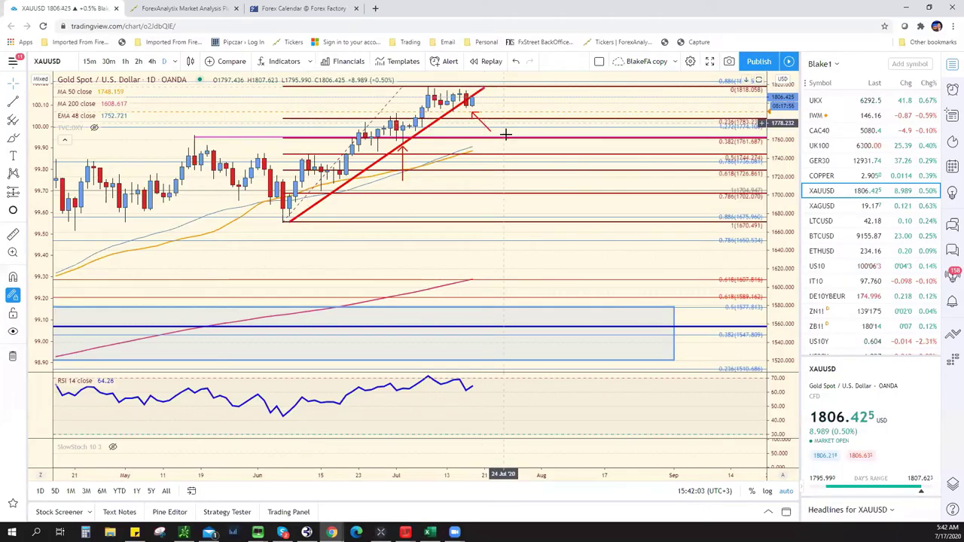
pyautogui.scroll(-5, 506, 134)
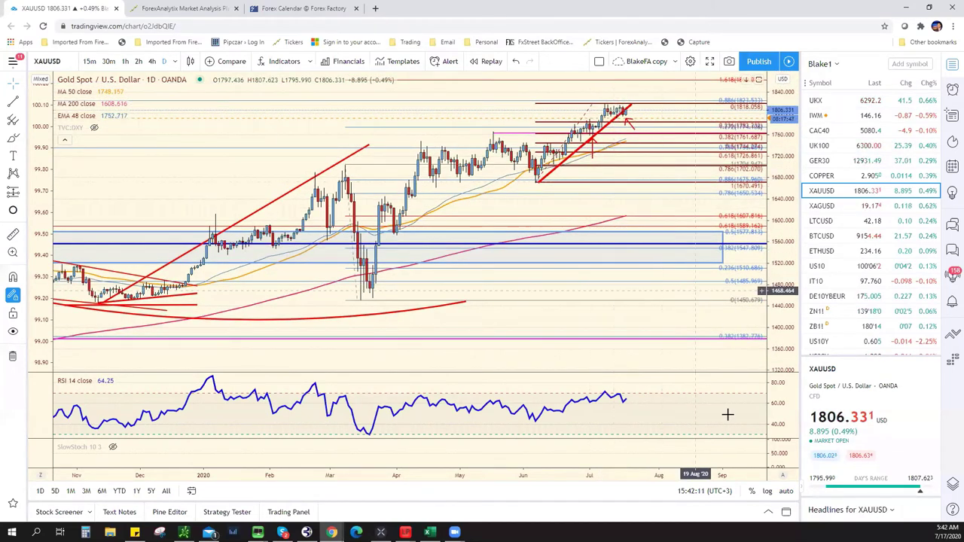
pyautogui.hotkey('alt', 'Tab')
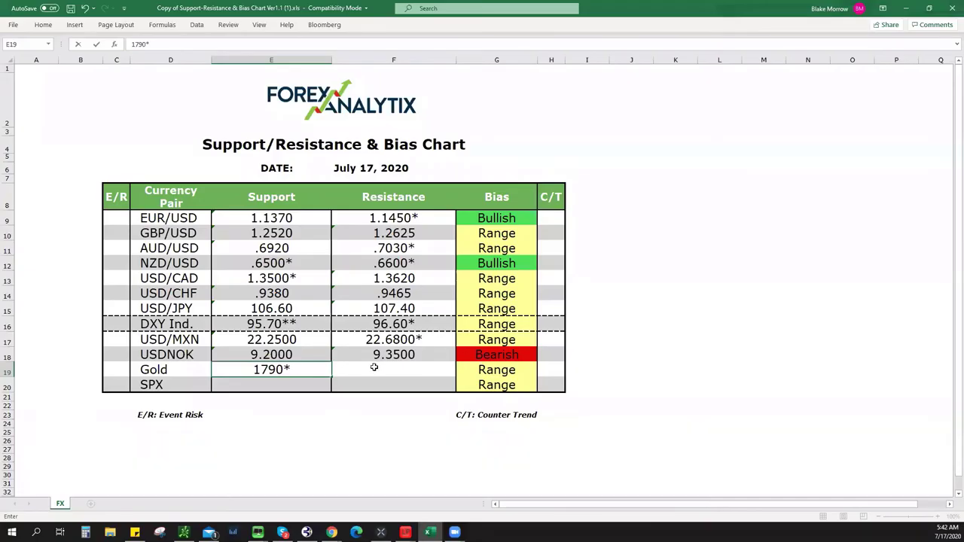
# Record Gold resistance 1818 in F19 and change its bias to Bullish.
pyautogui.click(373, 366)
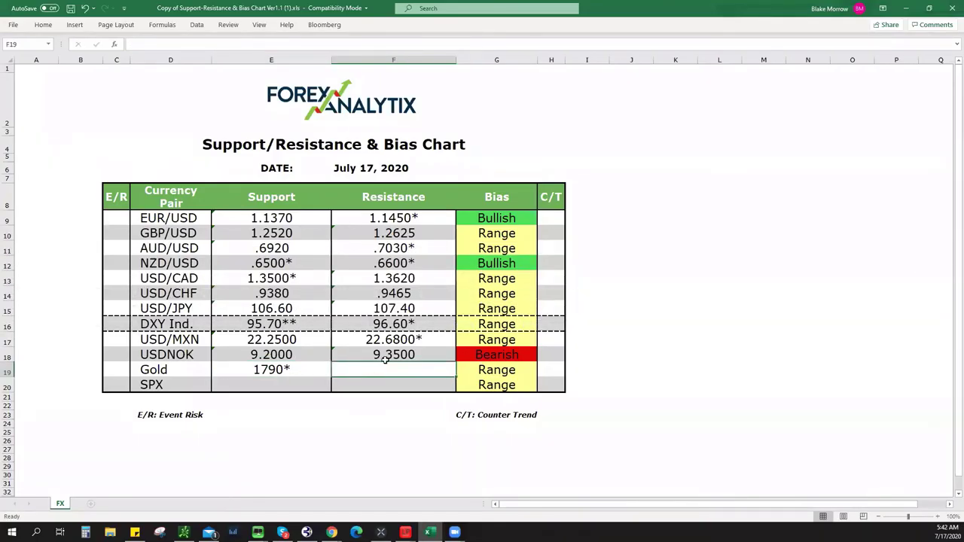
pyautogui.write('1818')
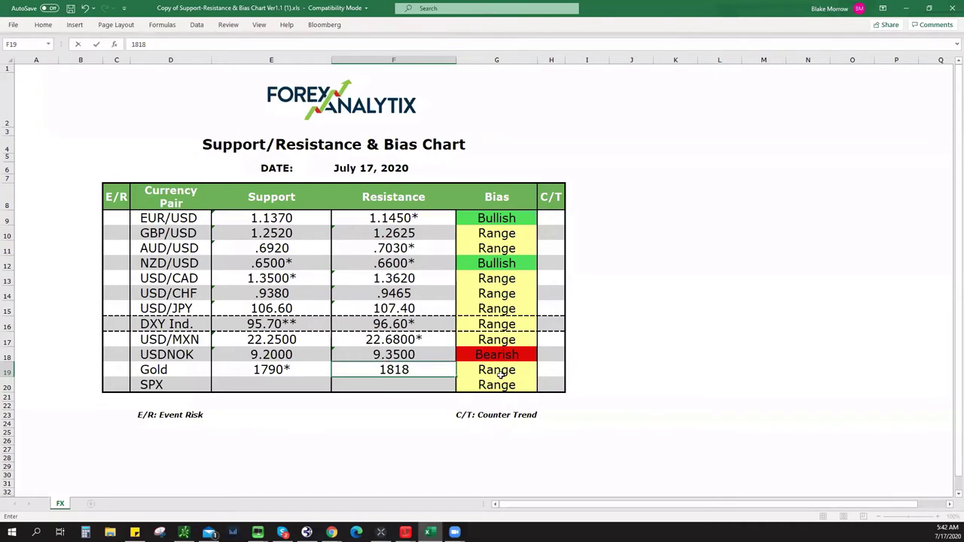
pyautogui.click(501, 374)
pyautogui.click(541, 373)
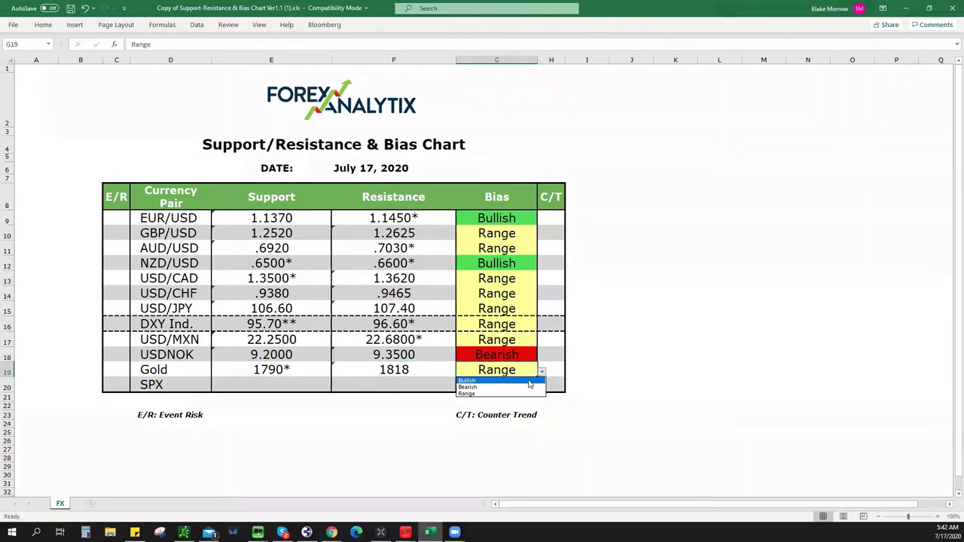
pyautogui.click(482, 380)
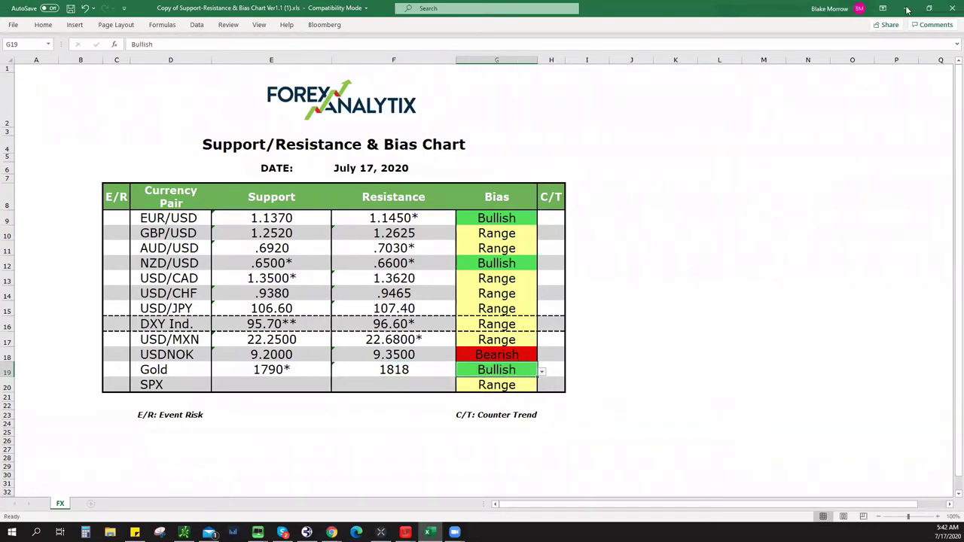
pyautogui.hotkey('alt', 'Tab')
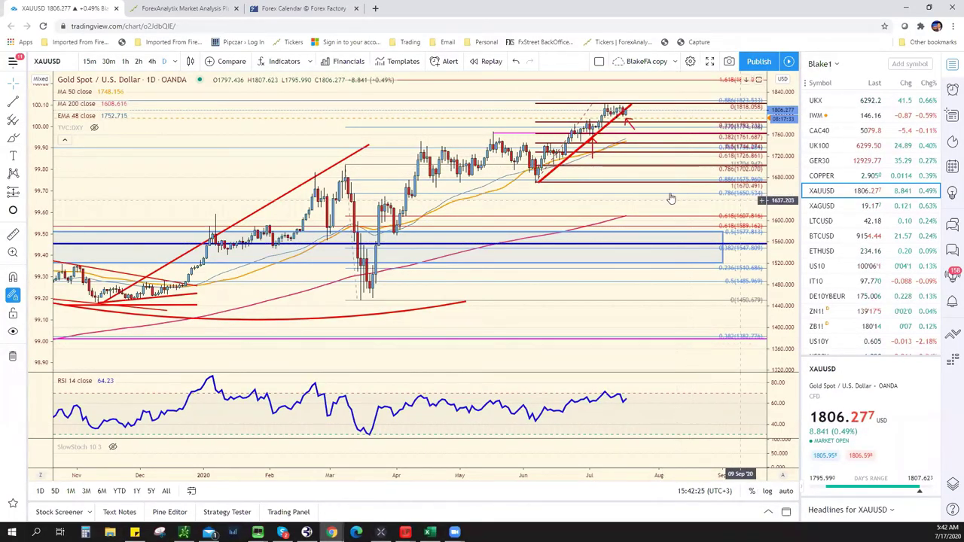
# Zoom the XAUUSD chart and shift the magenta horizontal ray to the left.
pyautogui.scroll(1, 674, 203)
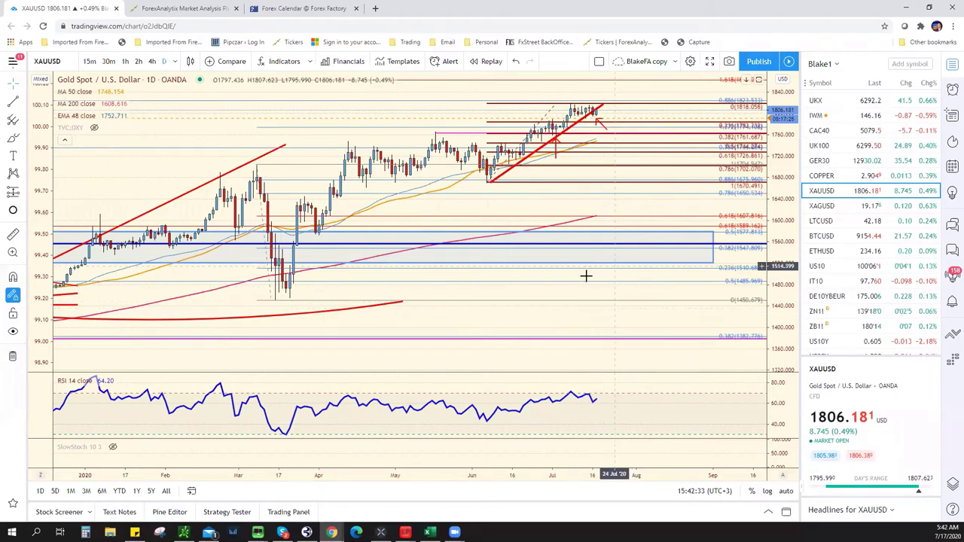
pyautogui.scroll(-4, 586, 276)
pyautogui.scroll(3, 669, 91)
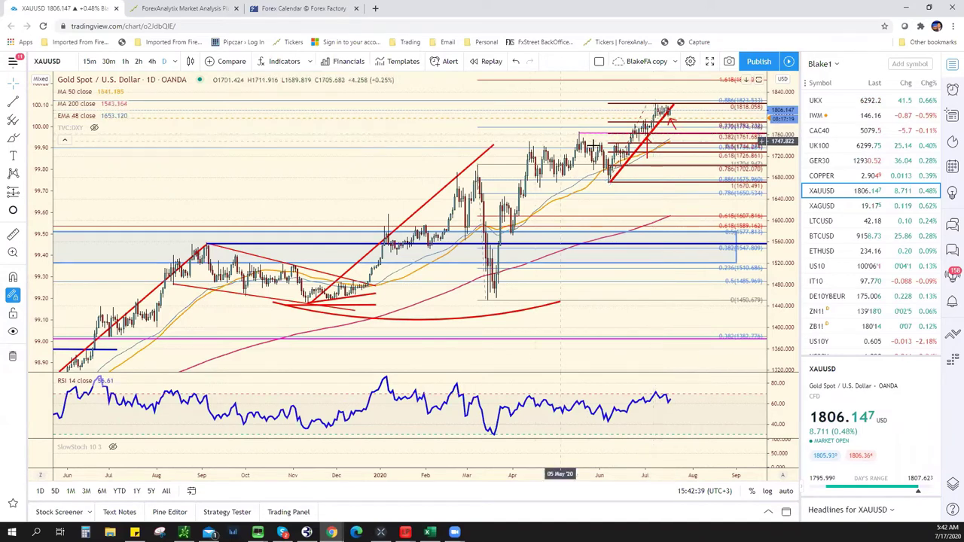
pyautogui.moveTo(580, 133)
pyautogui.mouseDown()
pyautogui.moveTo(551, 132)
pyautogui.moveTo(602, 138)
pyautogui.mouseUp()
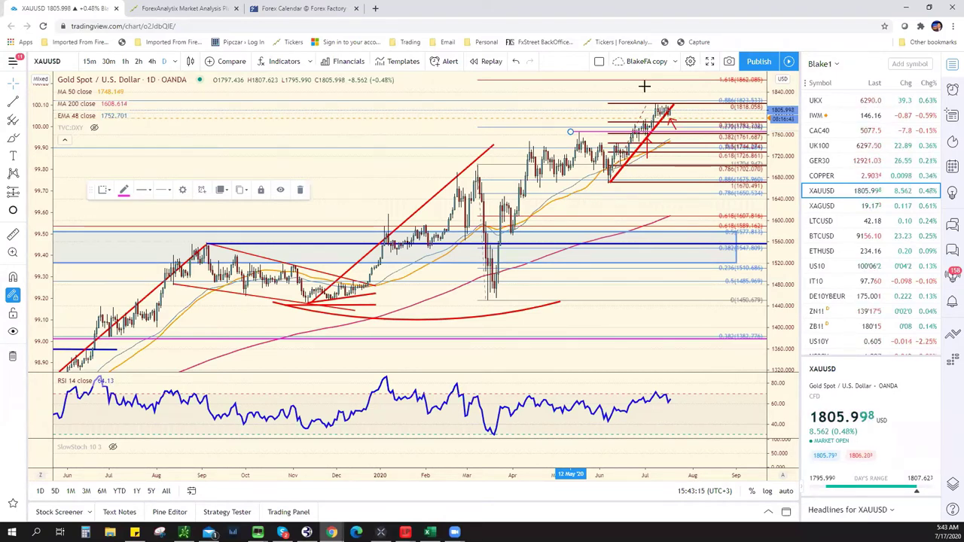
# Switch TradingView to the GBPUSD chart.
pyautogui.scroll(-5, 864, 126)
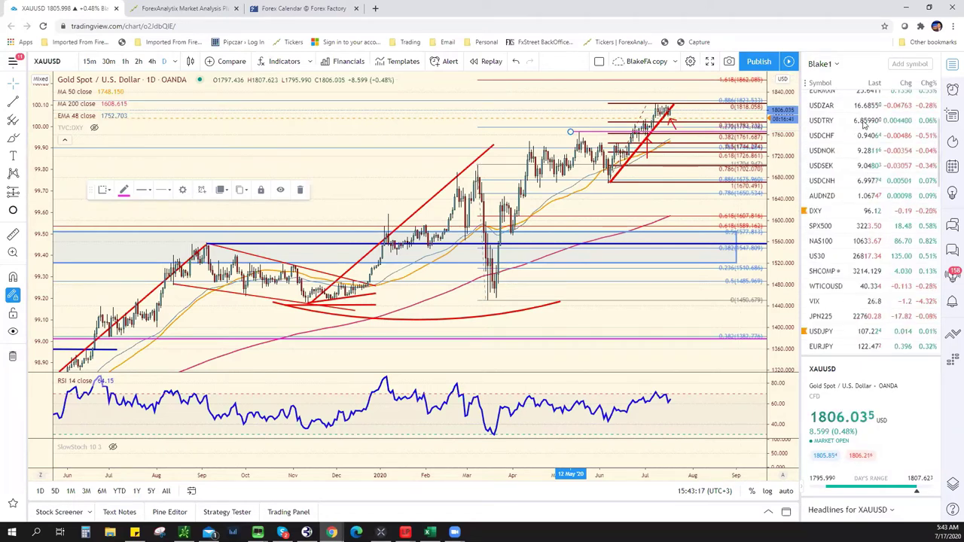
pyautogui.scroll(5, 859, 126)
pyautogui.click(822, 115)
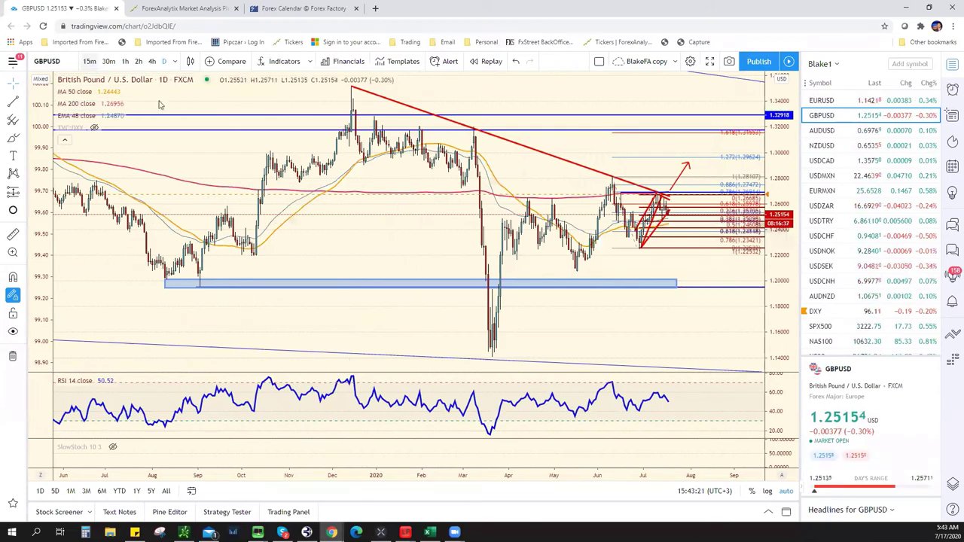
# Move the red horizontal line to about 1.2520 and lengthen it across more candles.
pyautogui.scroll(-5, 699, 315)
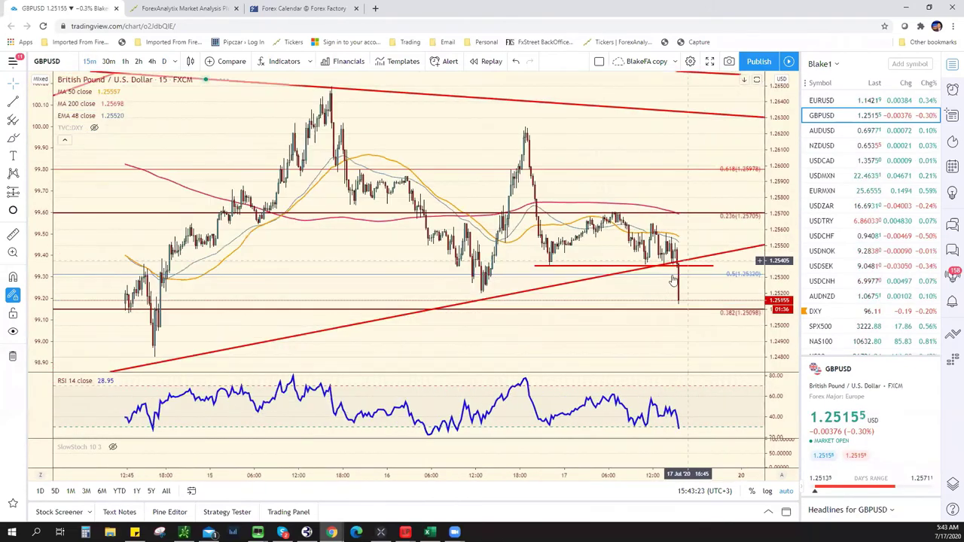
pyautogui.moveTo(584, 268); pyautogui.dragTo(533, 300)
pyautogui.moveTo(682, 299); pyautogui.dragTo(721, 299)
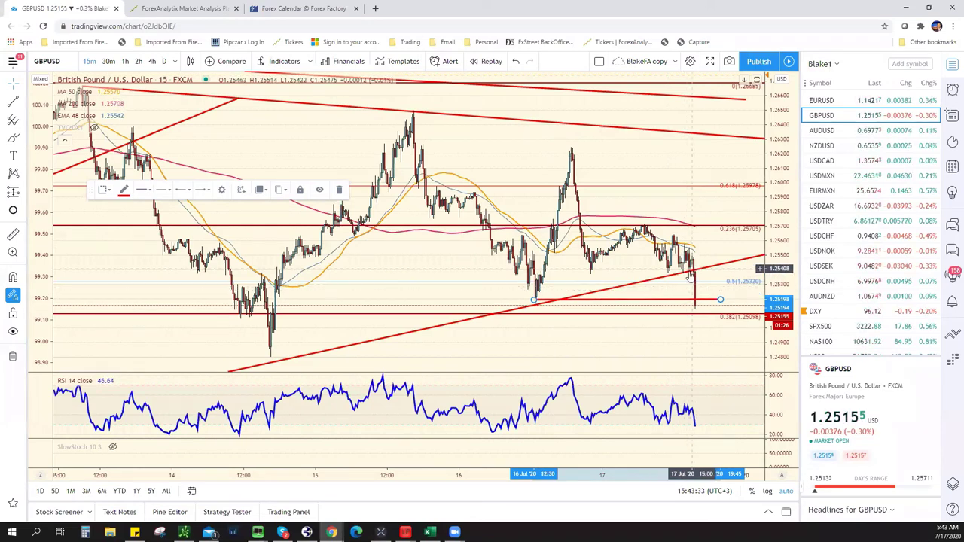
pyautogui.scroll(-2, 663, 290)
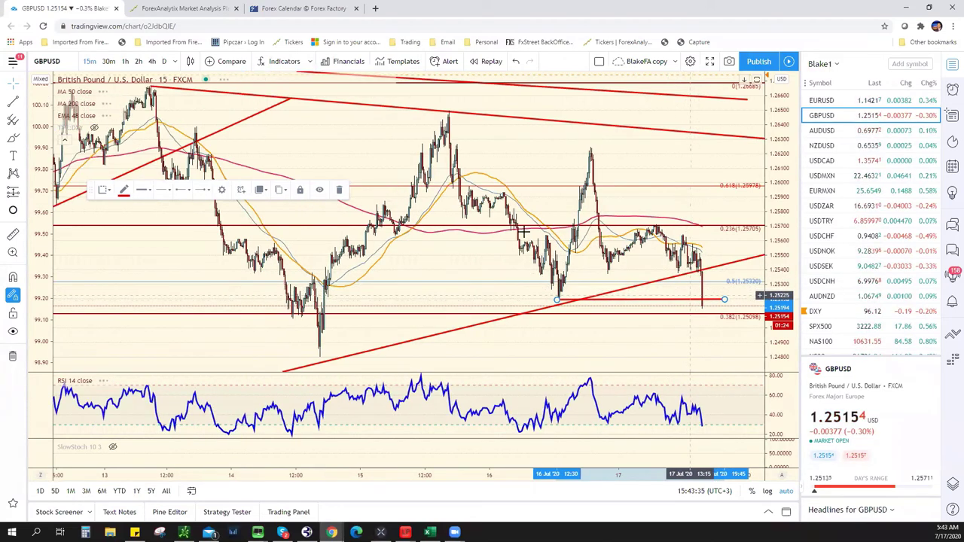
pyautogui.scroll(-4, 572, 272)
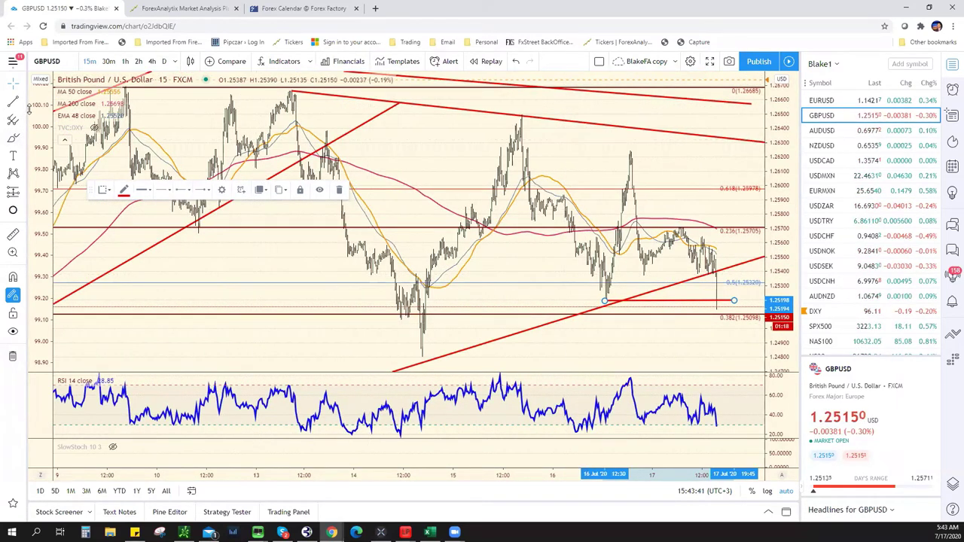
# Draw a Fib Retracement from the swing low to the 1.26500 high using the all-levels template.
pyautogui.click(25, 123)
pyautogui.click(75, 301)
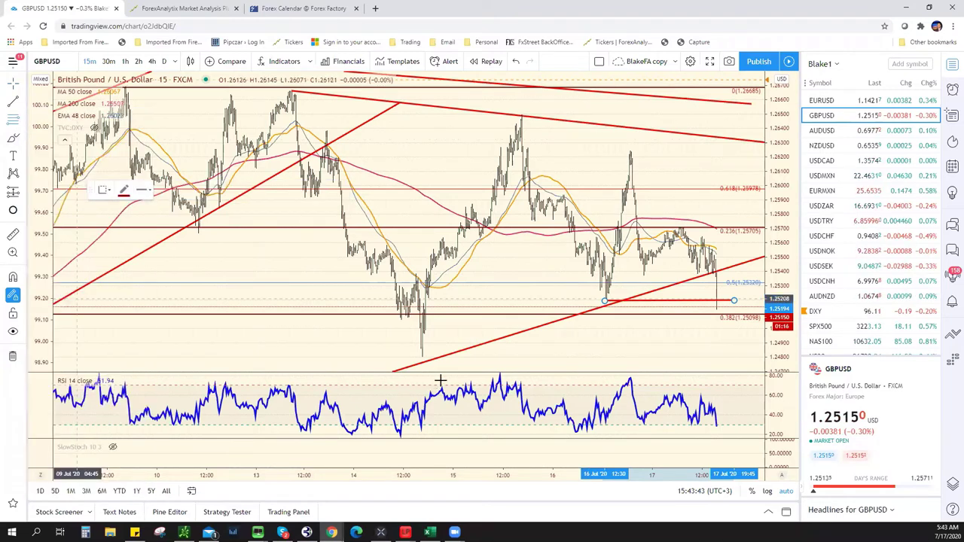
pyautogui.click(423, 357)
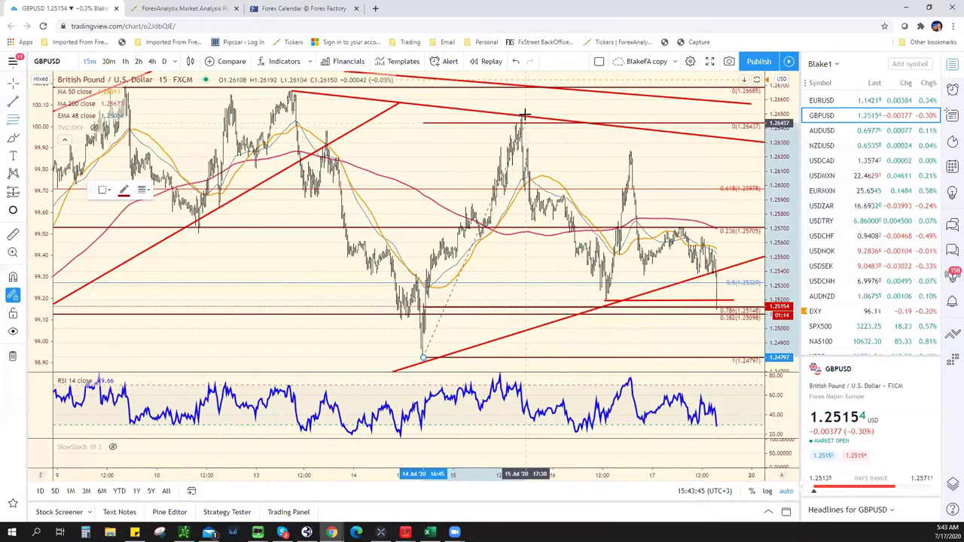
pyautogui.click(522, 112)
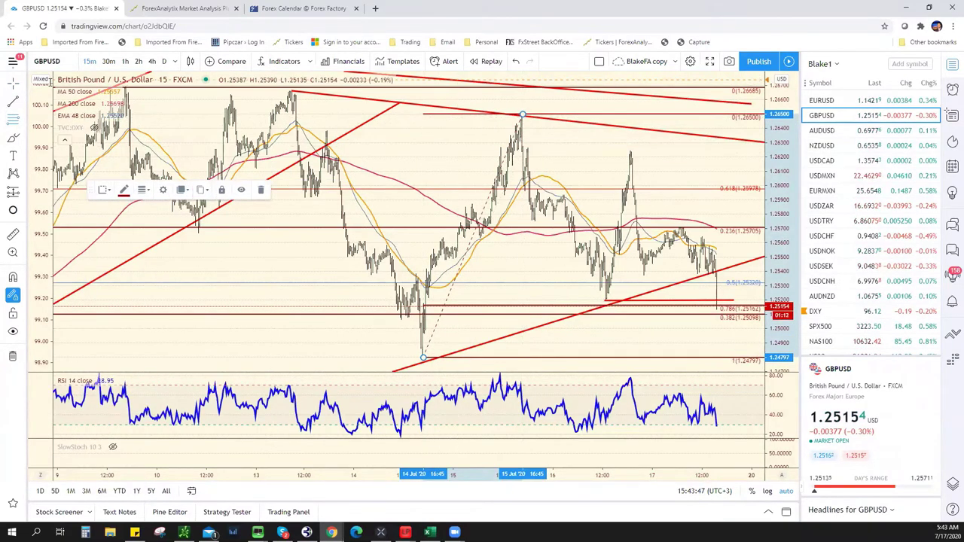
pyautogui.click(103, 190)
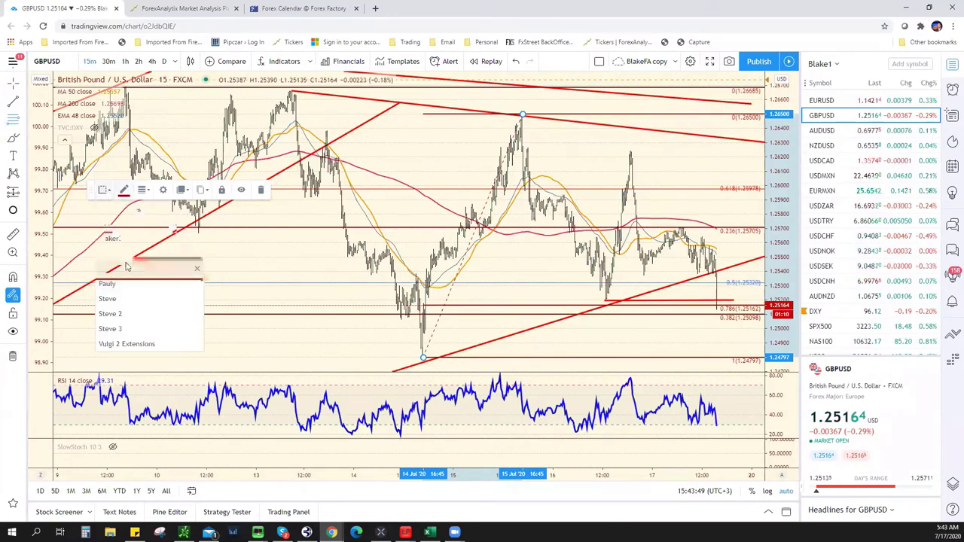
pyautogui.click(132, 283)
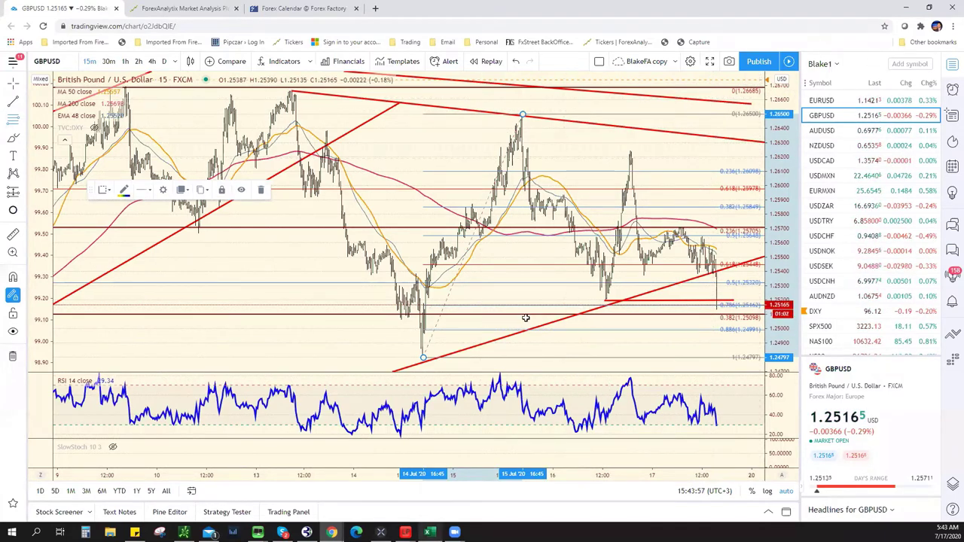
pyautogui.hotkey('alt', 'Tab')
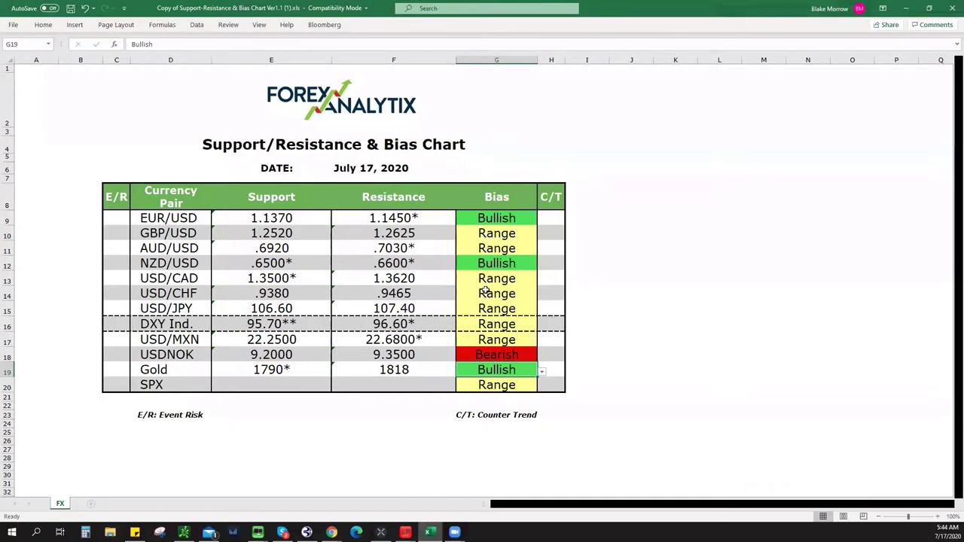
# Minimize Excel and open the SPX500 chart, moving from the daily to the 1h timeframe.
pyautogui.click(280, 385)
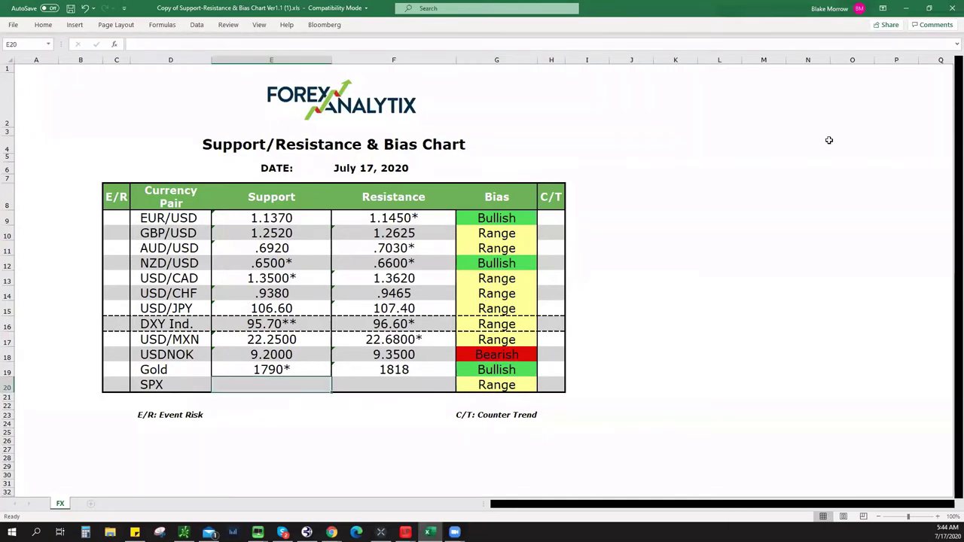
pyautogui.click(907, 10)
pyautogui.click(836, 329)
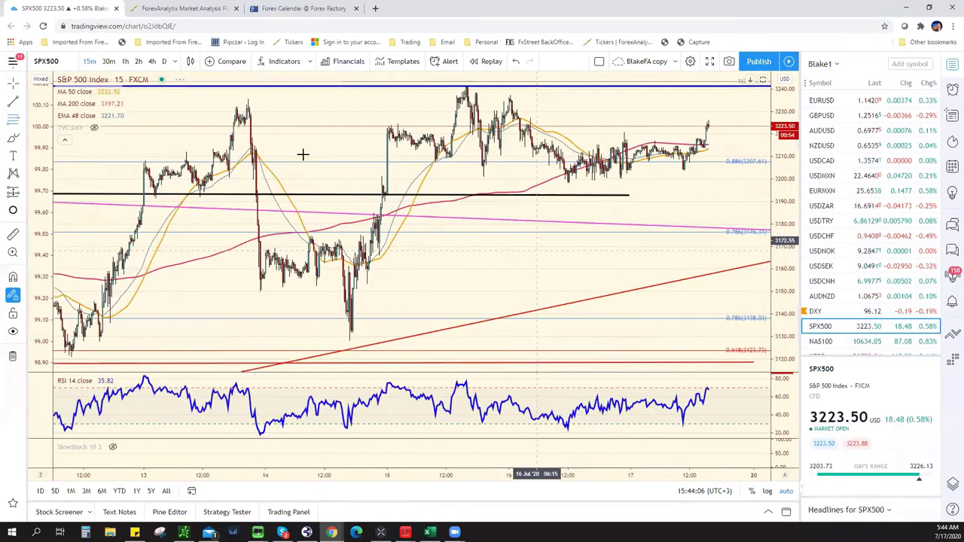
pyautogui.scroll(-2, 303, 154)
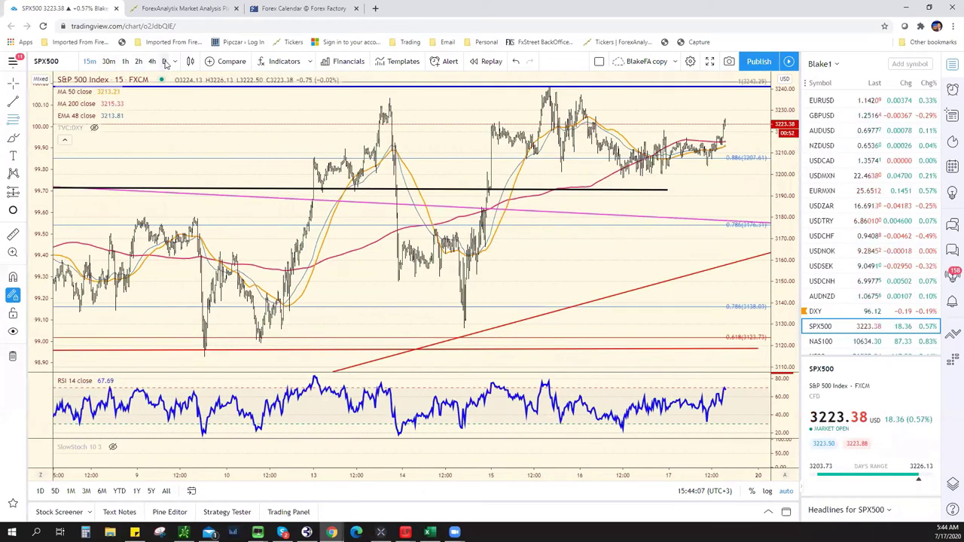
pyautogui.click(165, 62)
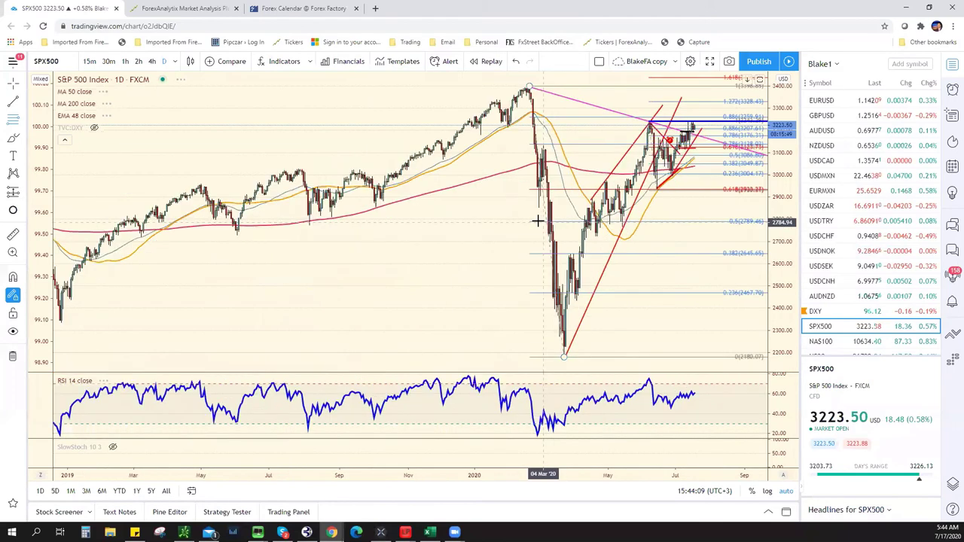
pyautogui.scroll(5, 537, 221)
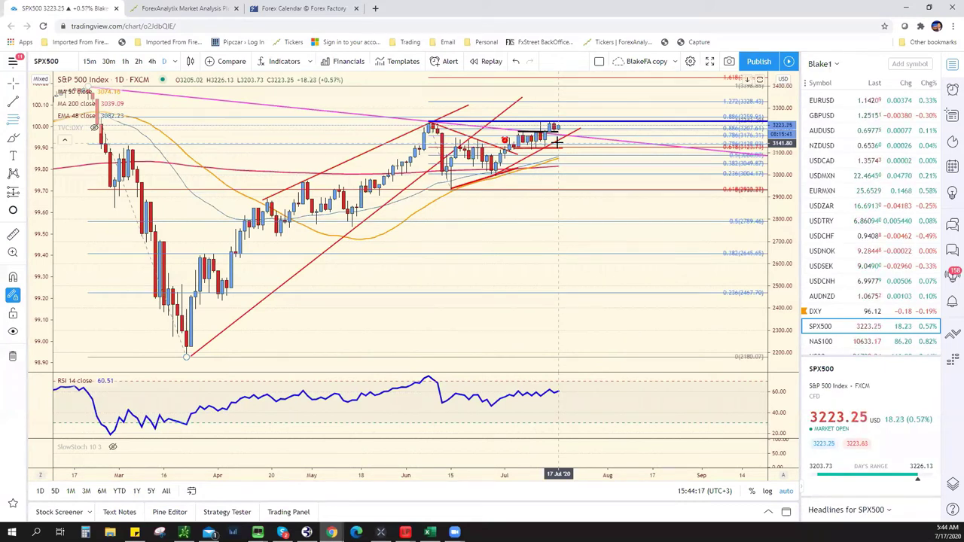
pyautogui.press('1')
pyautogui.press('h')
pyautogui.press('Return')
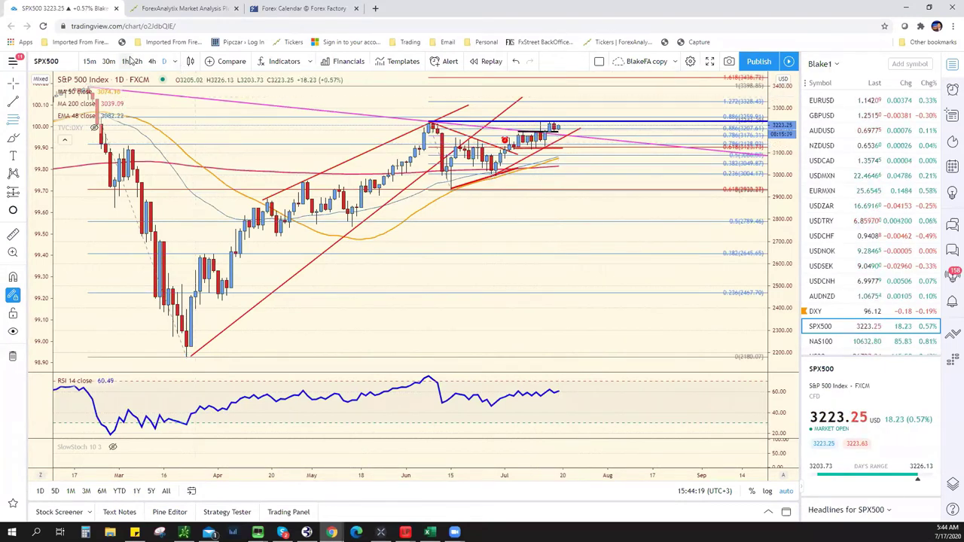
# Extend the black horizontal line near 3194 further right, then return to Excel.
pyautogui.scroll(-4, 587, 198)
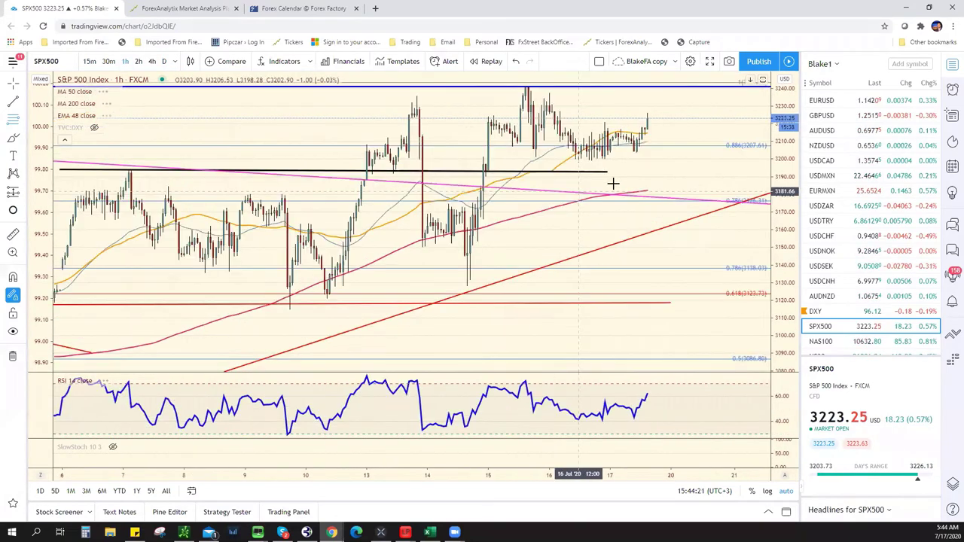
pyautogui.scroll(-3, 680, 161)
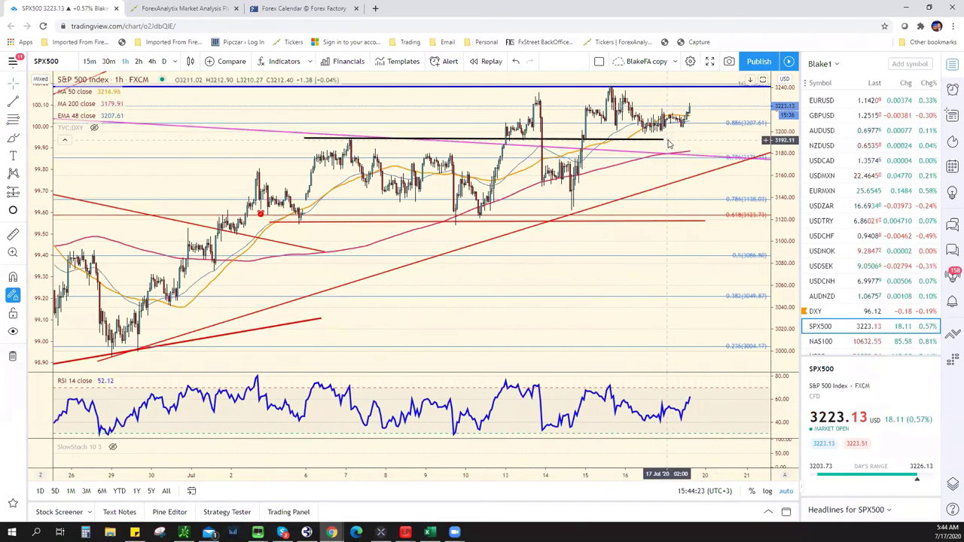
pyautogui.moveTo(664, 139); pyautogui.dragTo(740, 140)
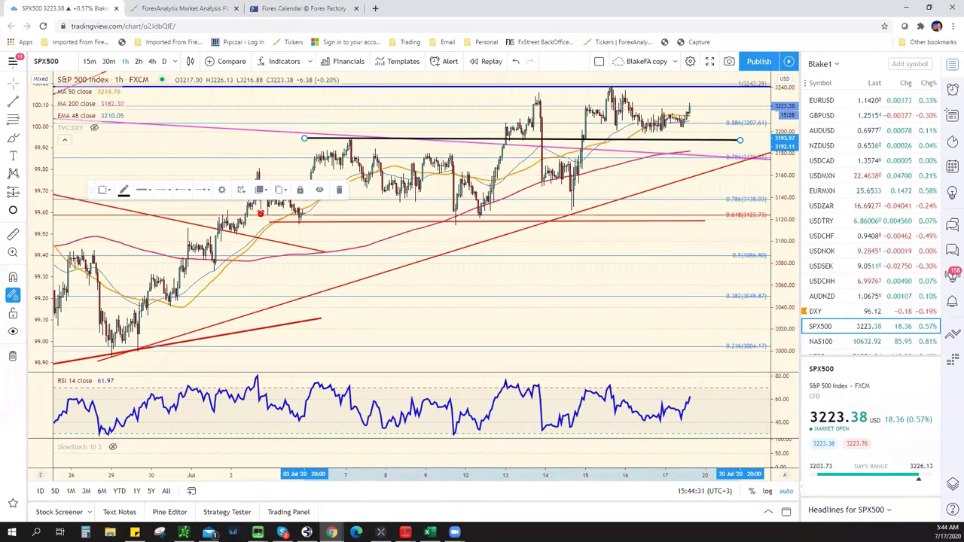
pyautogui.hotkey('alt', 'Tab')
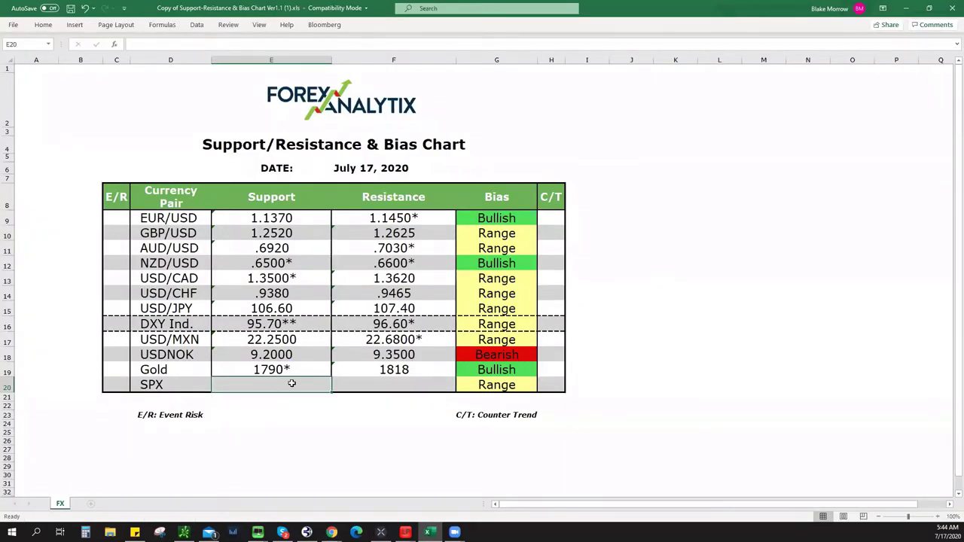
# Enter the SPX support value in E20 and set the SPX bias to Bullish.
pyautogui.write('3190')
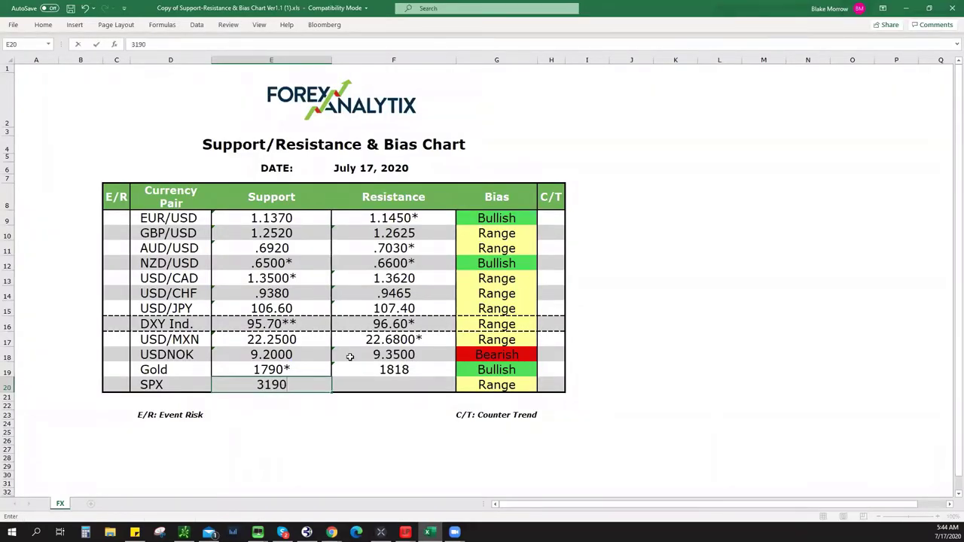
pyautogui.click(498, 381)
pyautogui.click(541, 387)
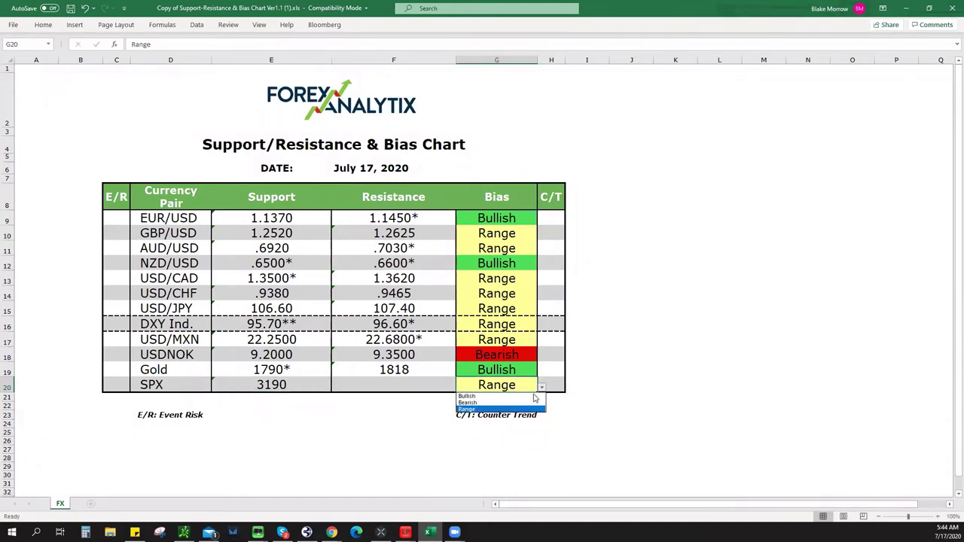
pyautogui.click(467, 396)
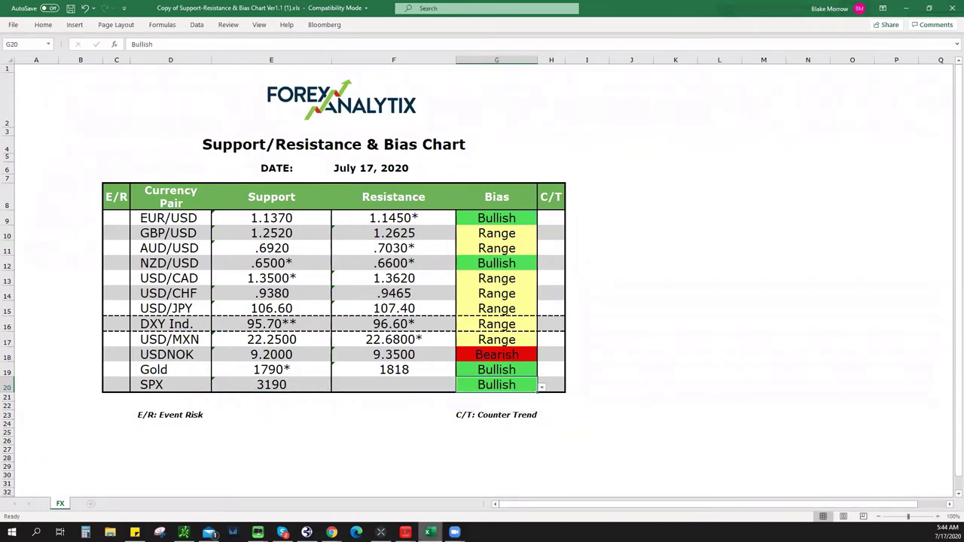
pyautogui.hotkey('alt', 'Tab')
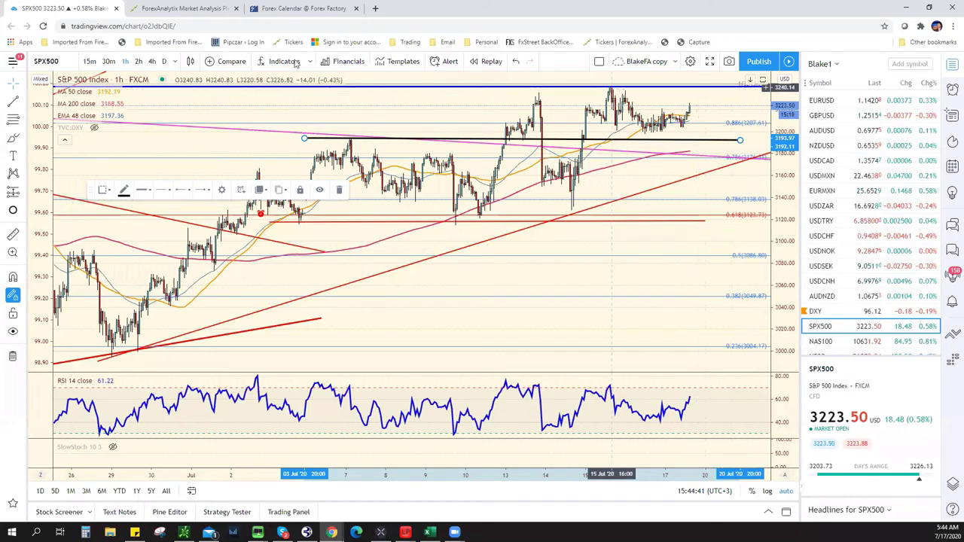
# After reviewing the SPX500 daily chart, enter SPX resistance 3245* in F20 and return to the chart.
pyautogui.click(164, 61)
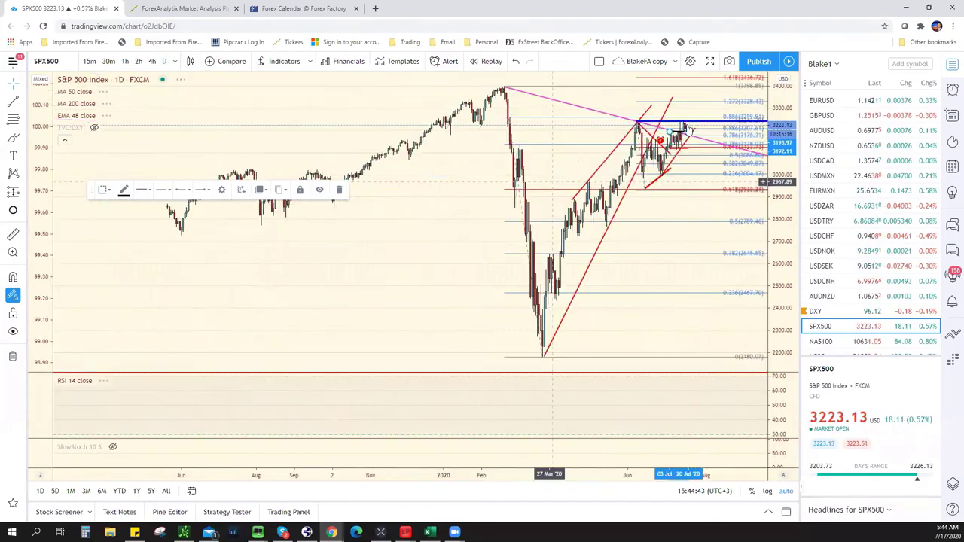
pyautogui.scroll(5, 684, 145)
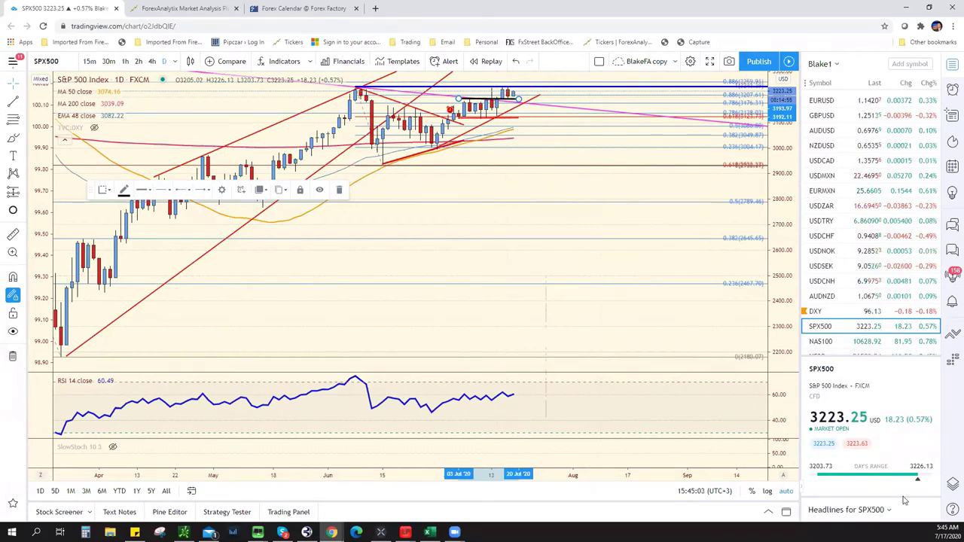
pyautogui.hotkey('alt', 'Tab')
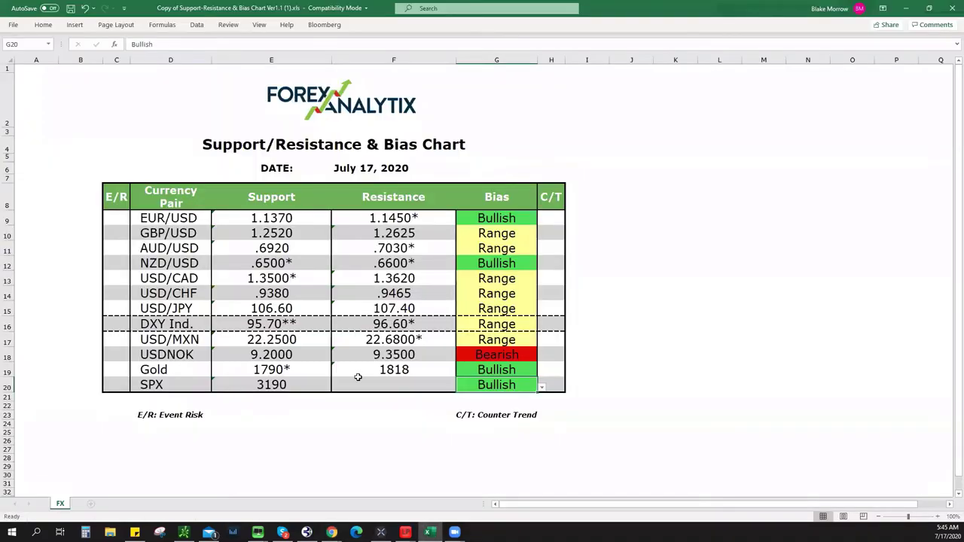
pyautogui.click(393, 385)
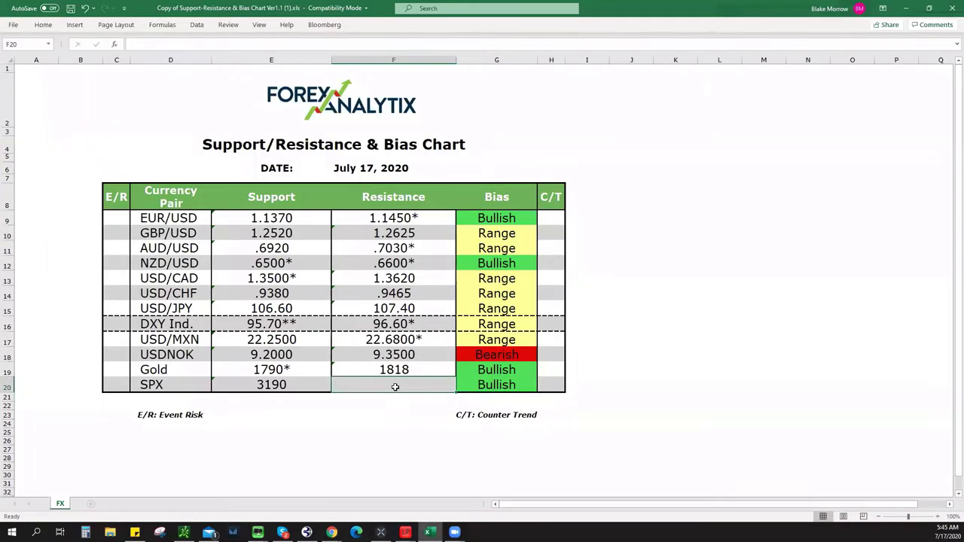
pyautogui.write('3245*')
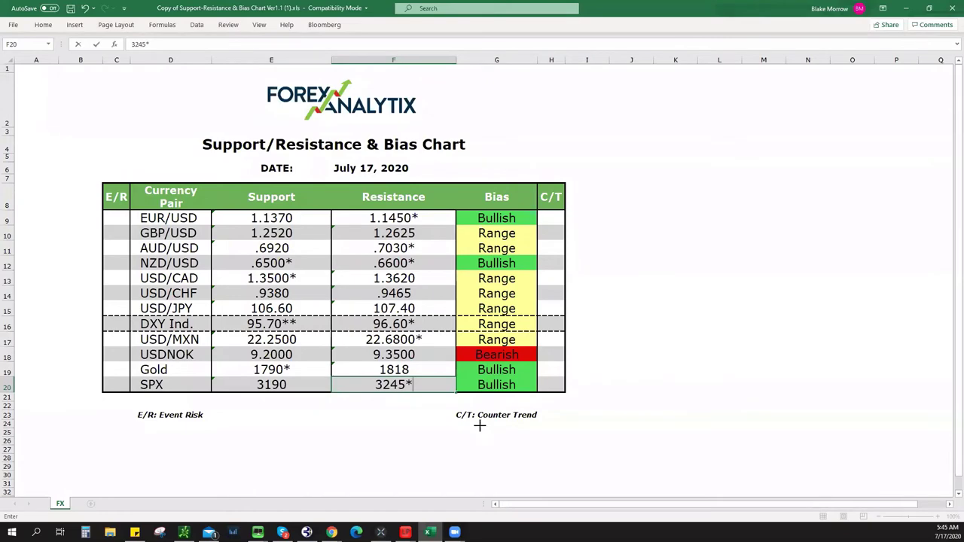
pyautogui.hotkey('alt', 'Tab')
pyautogui.scroll(-5, 598, 192)
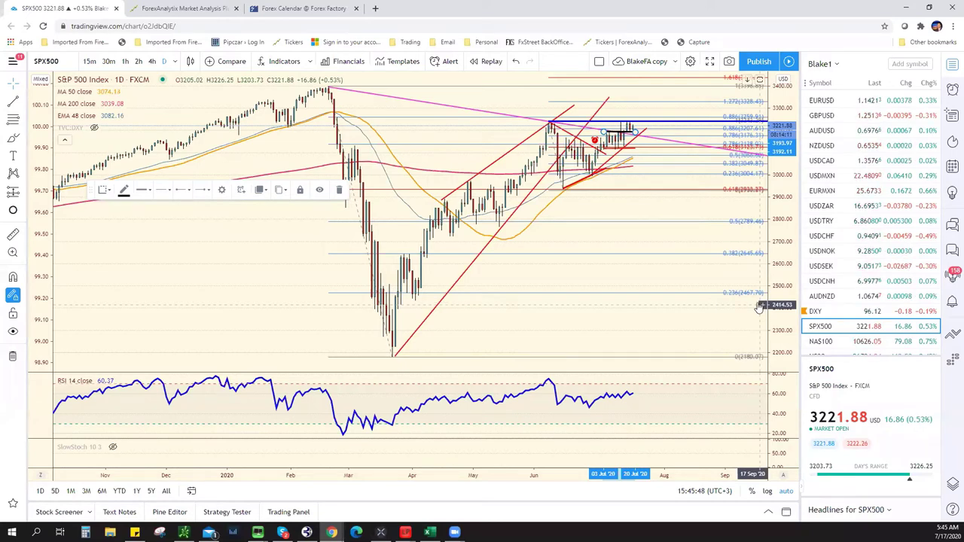
# Check the ForexAnalytix dashboard, then return to TradingView and open the EURGBP chart.
pyautogui.click(180, 9)
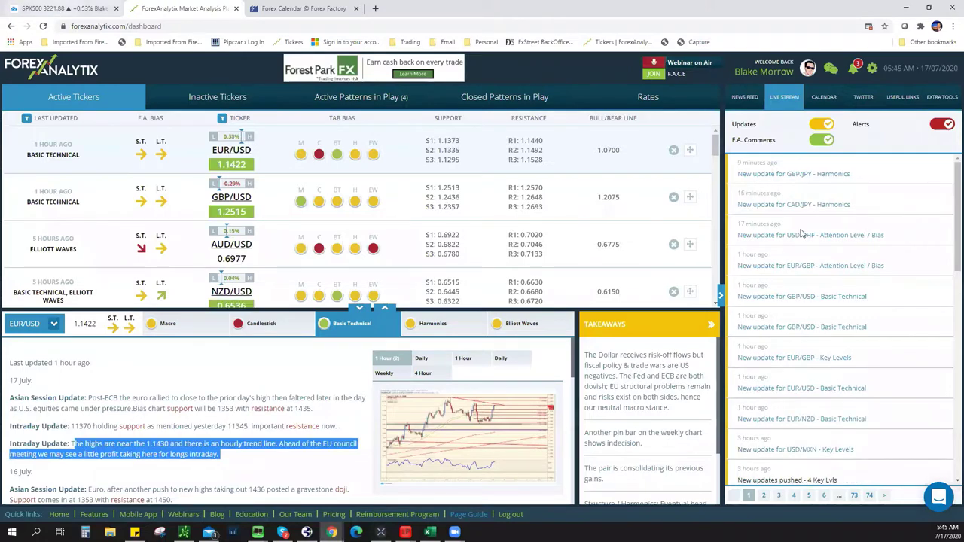
pyautogui.hotkey('ctrl', 'shift', 'Tab')
pyautogui.scroll(-5, 859, 273)
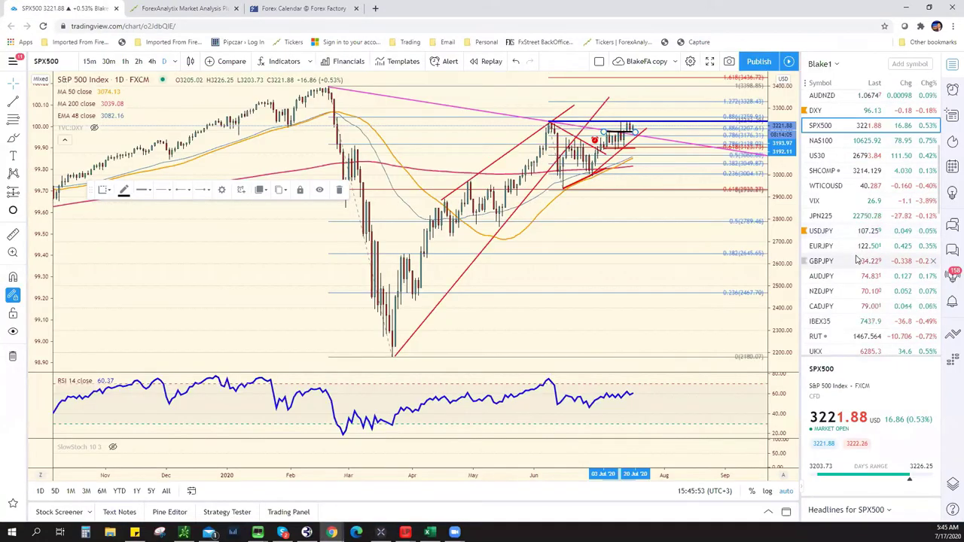
pyautogui.scroll(5, 857, 286)
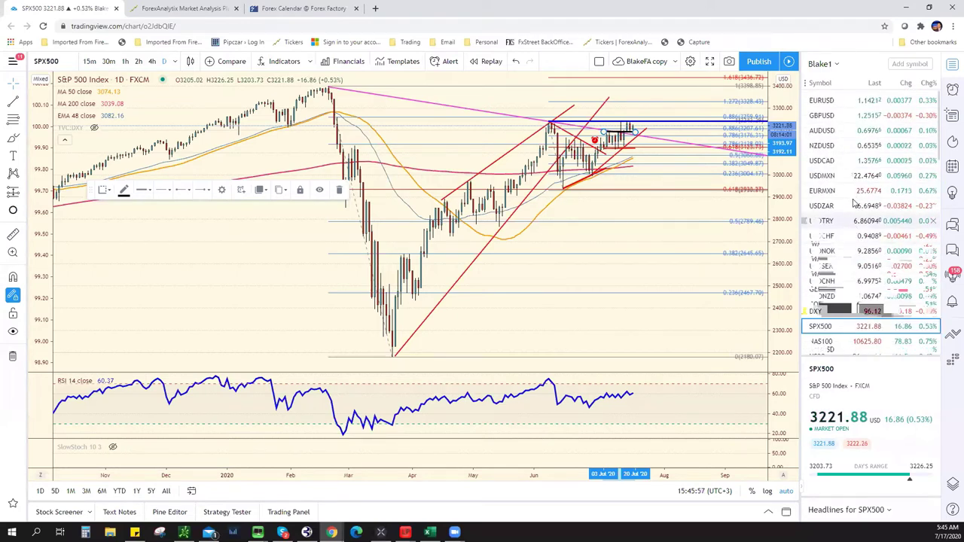
pyautogui.scroll(-4, 848, 237)
pyautogui.scroll(-5, 842, 242)
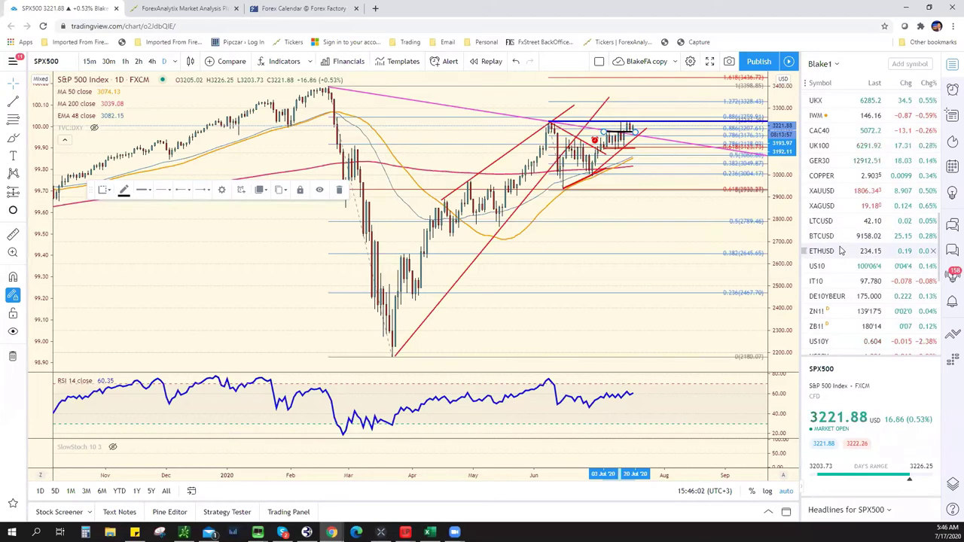
pyautogui.scroll(-3, 838, 262)
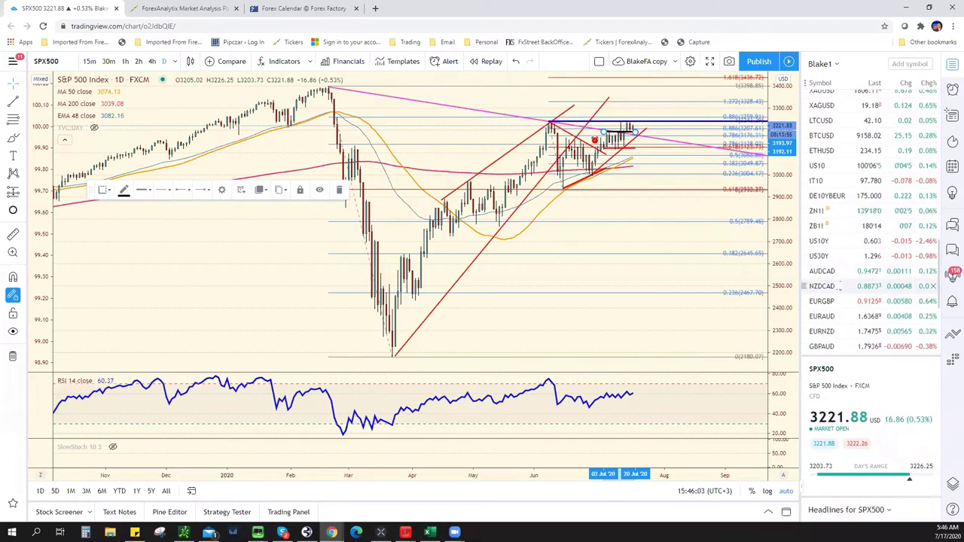
pyautogui.scroll(-6, 838, 262)
pyautogui.click(828, 251)
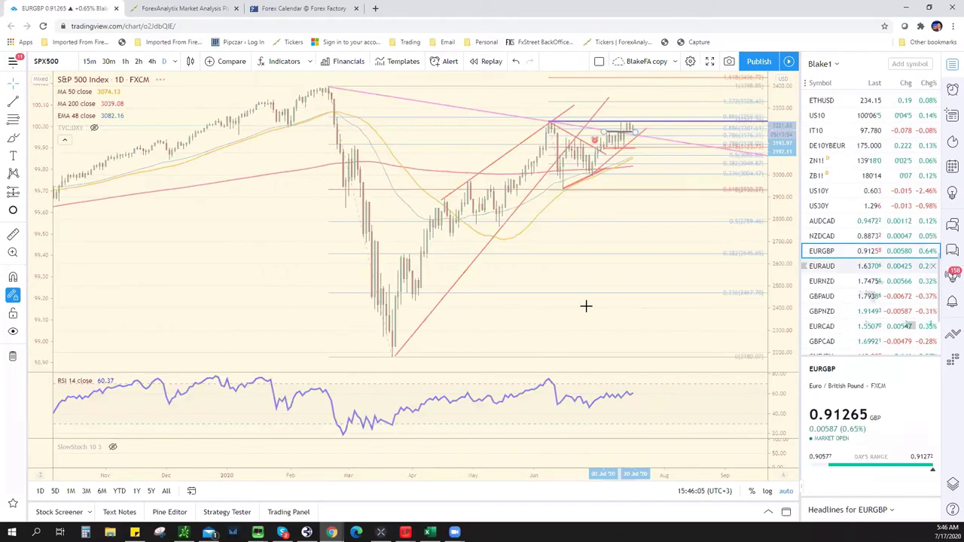
# Draw a descending EURGBP trend line from the March high to recent prices.
pyautogui.scroll(-1, 554, 280)
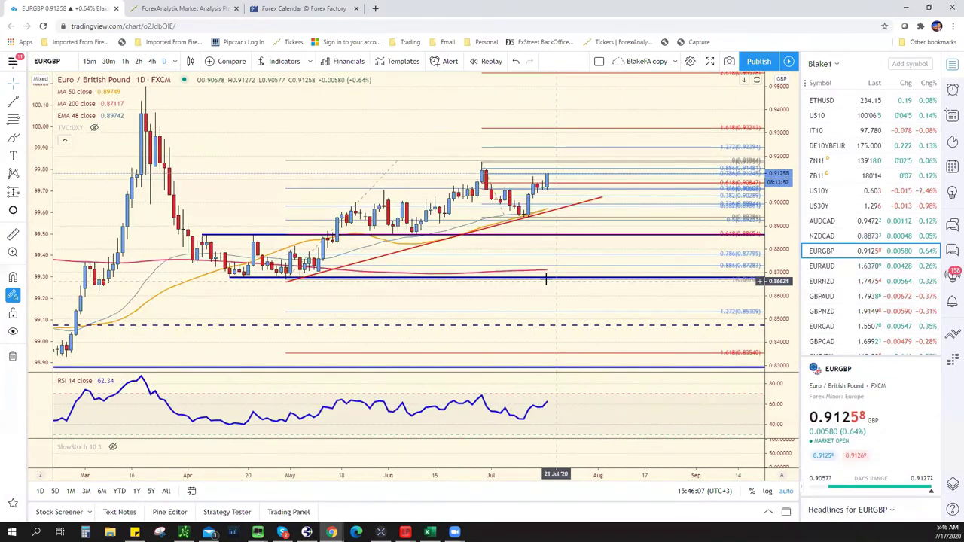
pyautogui.scroll(3, 554, 280)
pyautogui.scroll(-4, 553, 280)
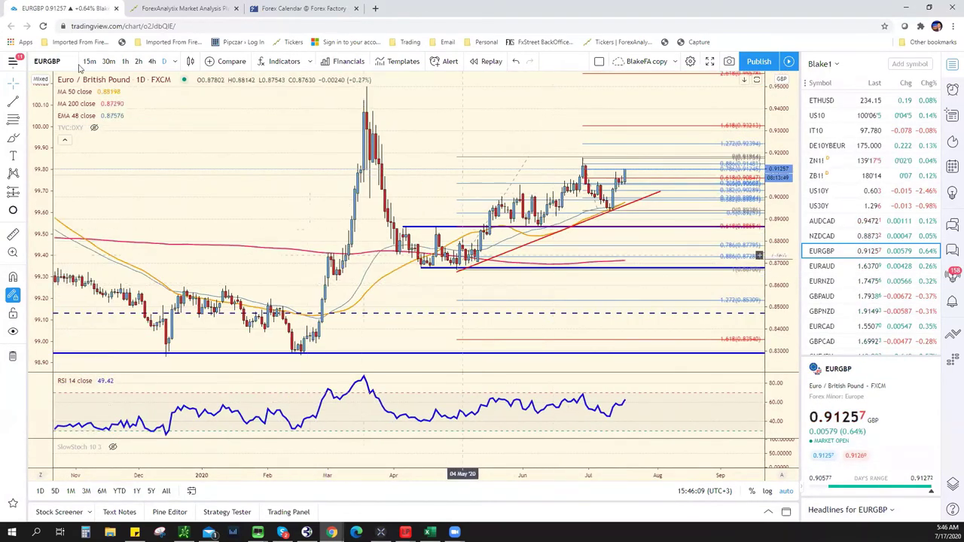
pyautogui.scroll(-1, 91, 161)
pyautogui.click(12, 104)
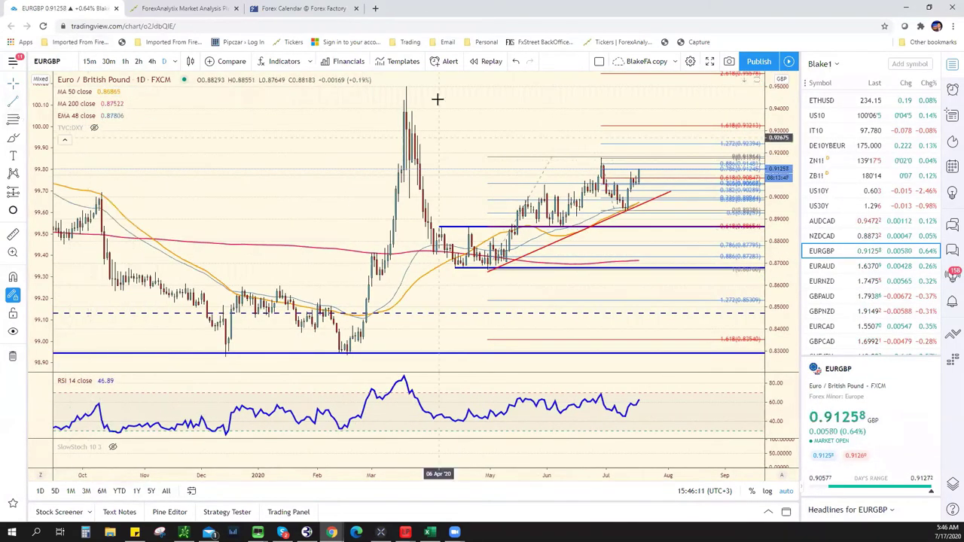
pyautogui.click(406, 88)
pyautogui.click(640, 171)
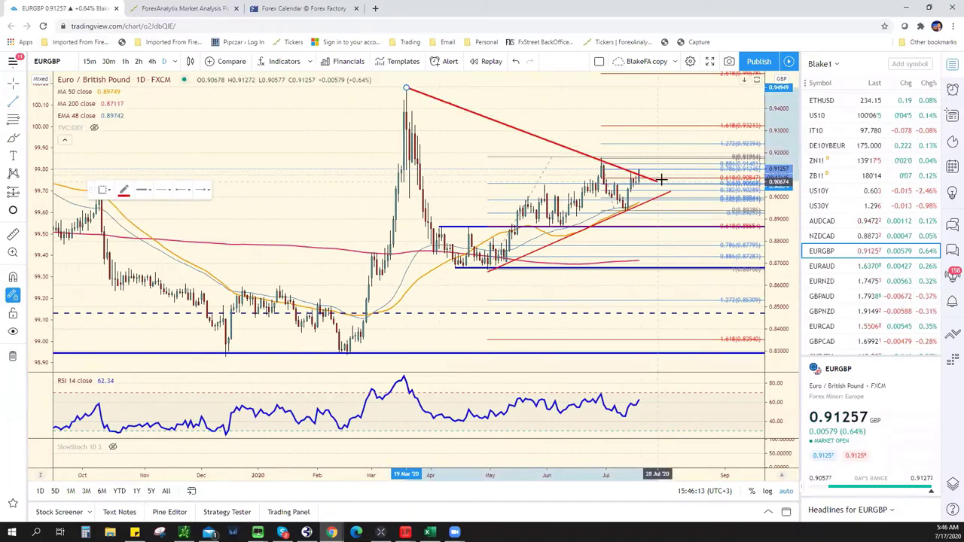
pyautogui.click(662, 179)
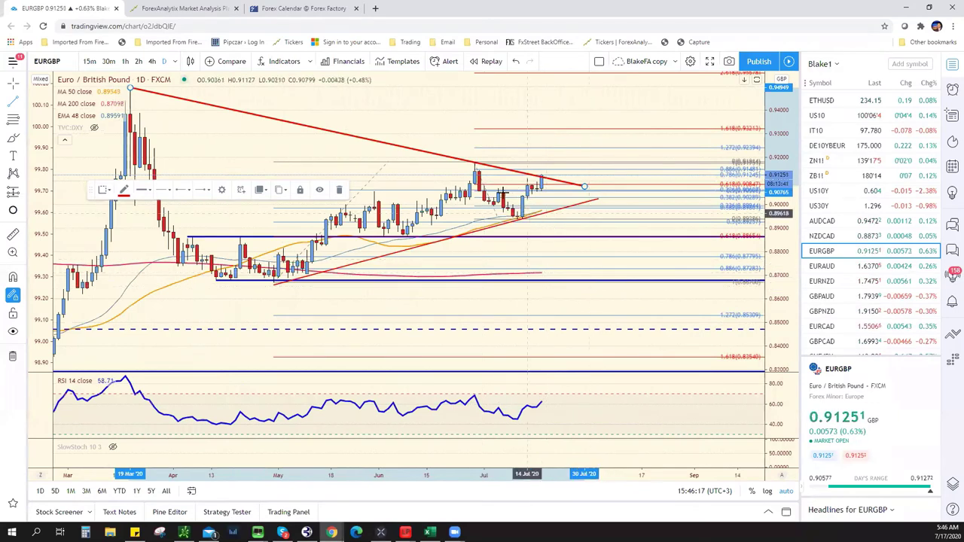
# View EURGBP on 15-minute and then 1-hour candles.
pyautogui.click(89, 61)
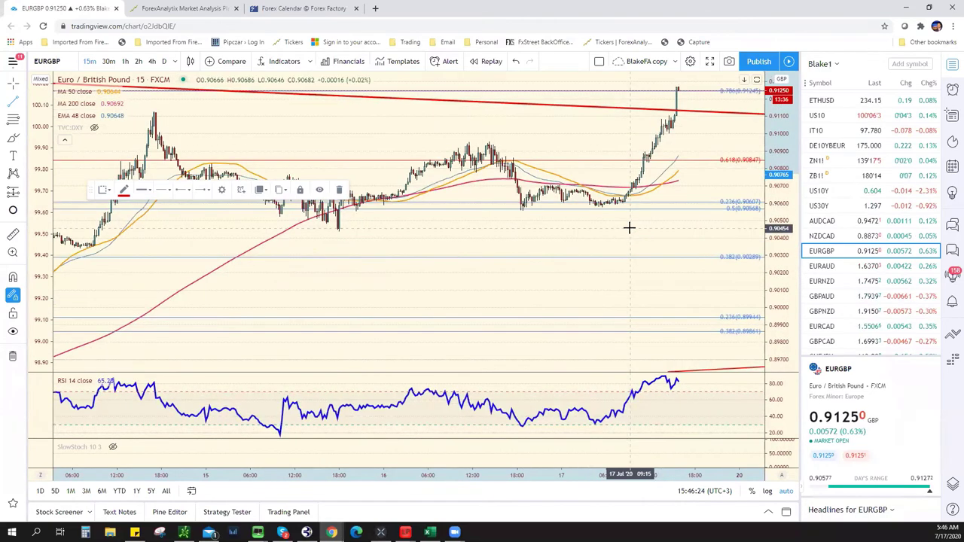
pyautogui.scroll(1, 629, 226)
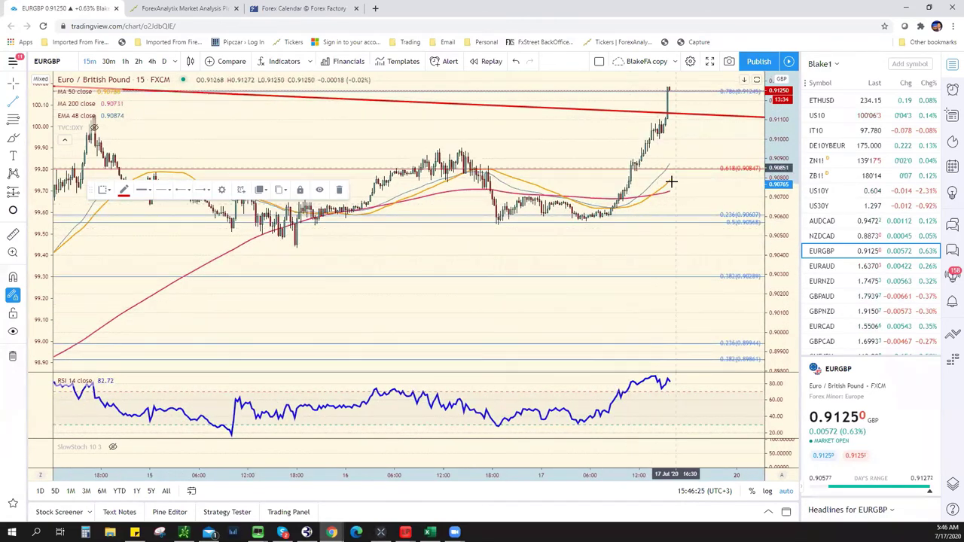
pyautogui.scroll(-3, 516, 159)
pyautogui.click(125, 62)
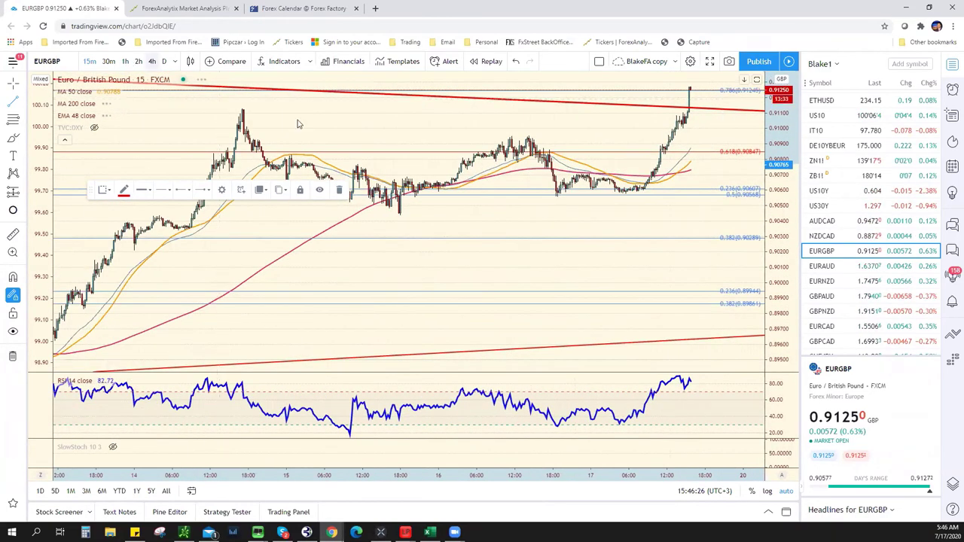
pyautogui.scroll(-1, 666, 222)
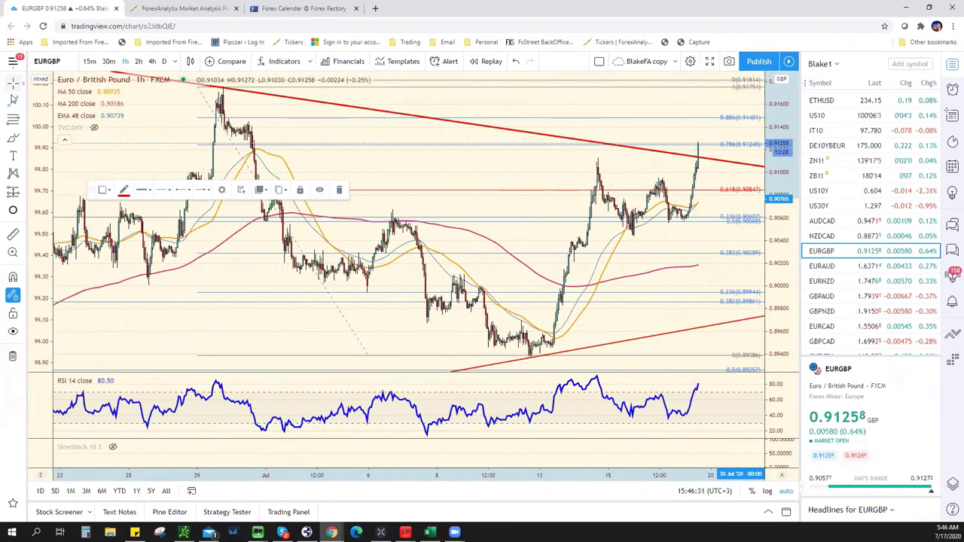
# Draw a flat line at the mid-July high and a short projected pullback line downward.
pyautogui.click(19, 103)
pyautogui.click(586, 156)
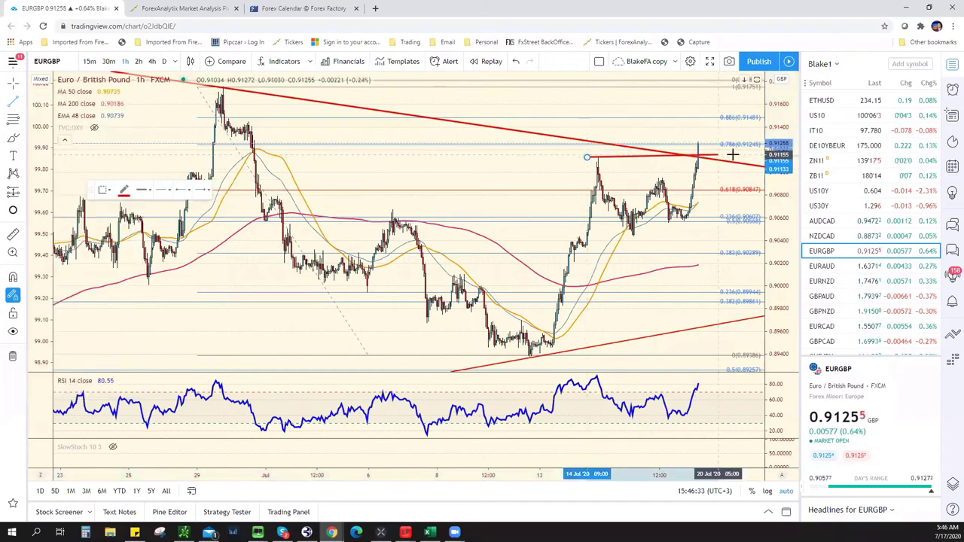
pyautogui.click(734, 157)
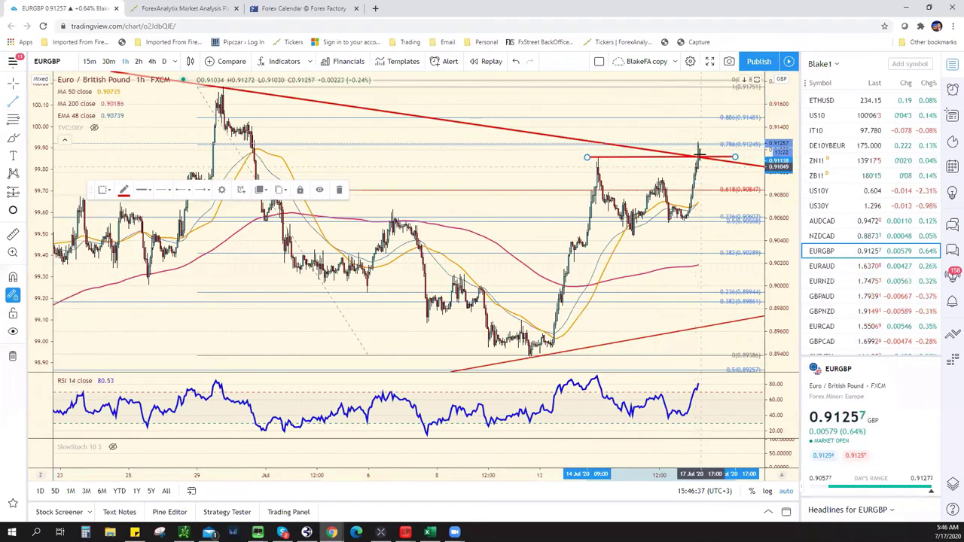
pyautogui.click(701, 174)
pyautogui.click(697, 143)
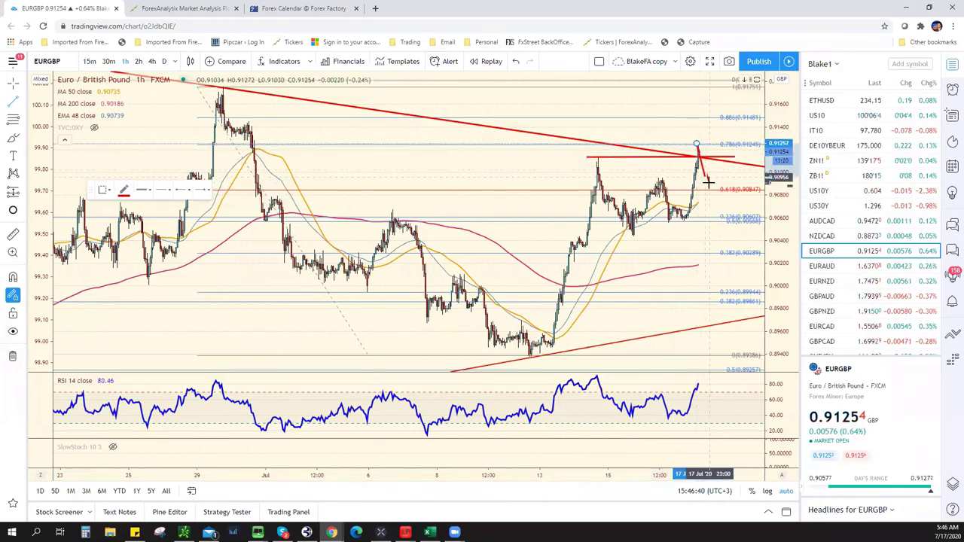
pyautogui.click(704, 182)
# Switch the EURGBP chart to 4-hour candles.
pyautogui.scroll(2, 678, 233)
pyautogui.scroll(2, 671, 239)
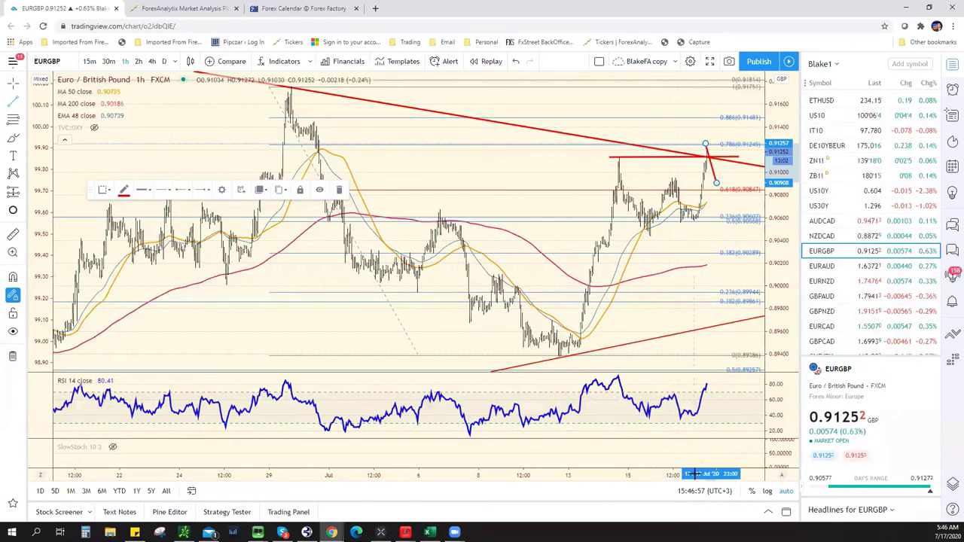
pyautogui.scroll(3, 649, 237)
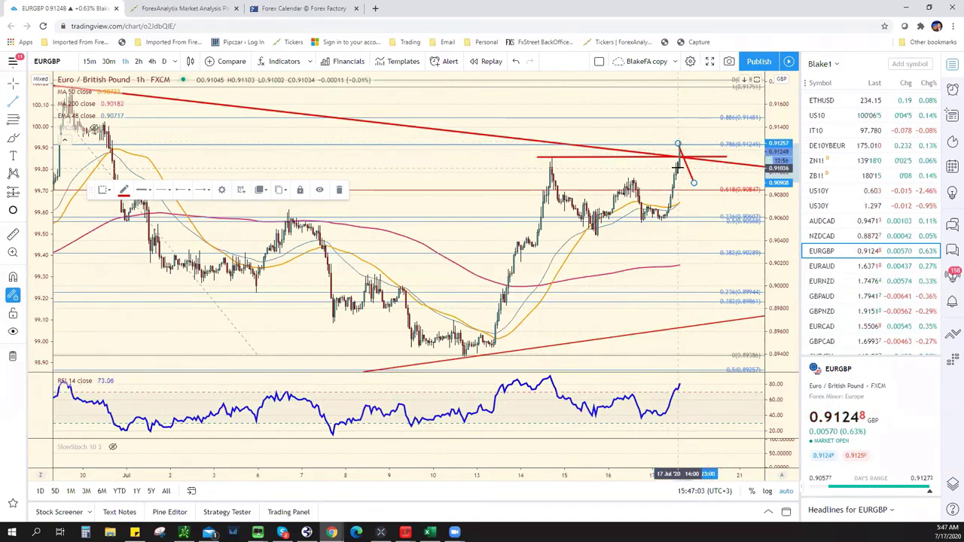
pyautogui.click(152, 61)
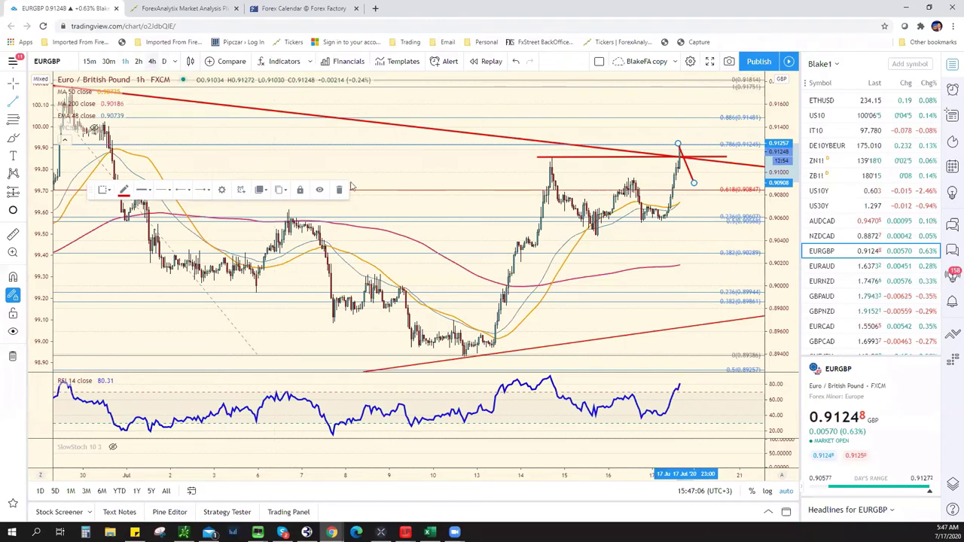
pyautogui.scroll(-6, 655, 241)
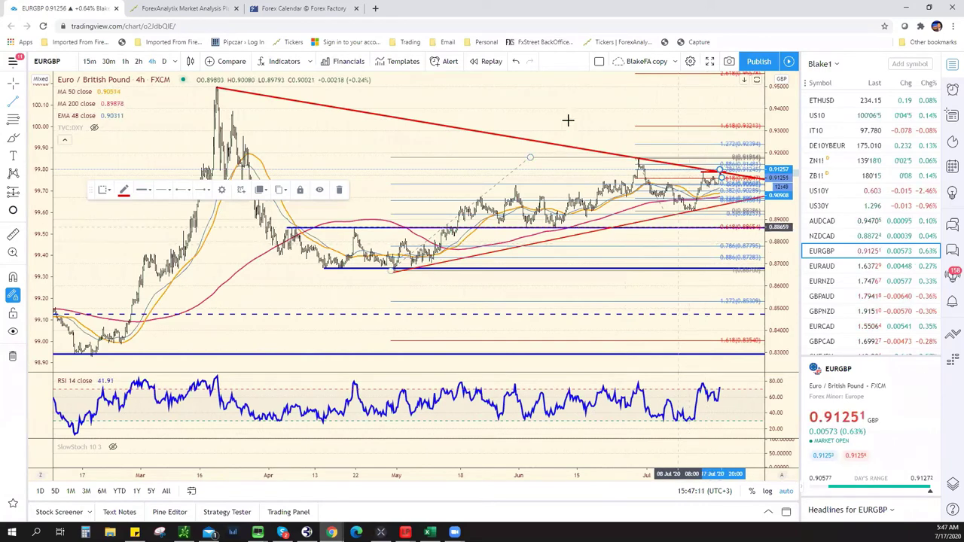
# Delete the short red line near 0.9114 on EURGBP 4h and return to the Excel workbook.
pyautogui.hscroll(3, 625, 173)
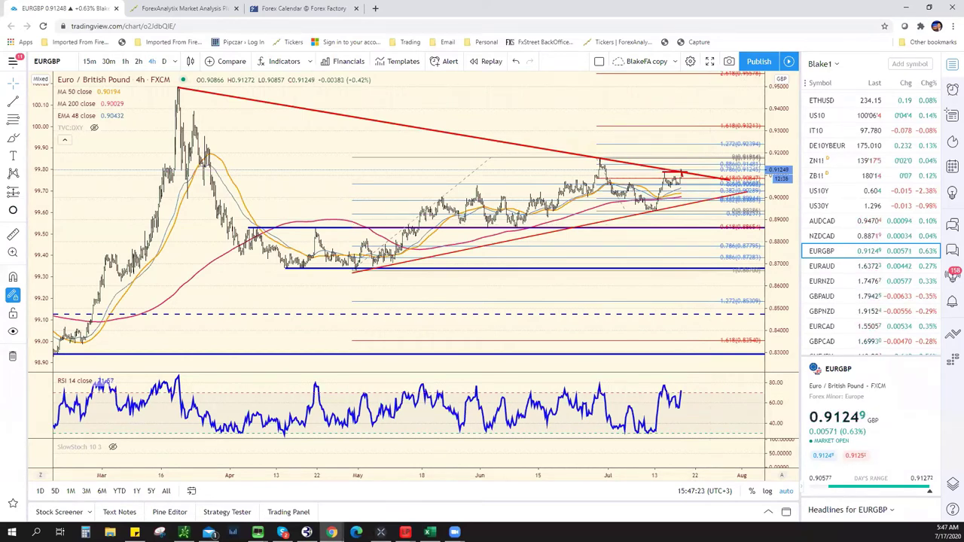
pyautogui.scroll(3, 635, 200)
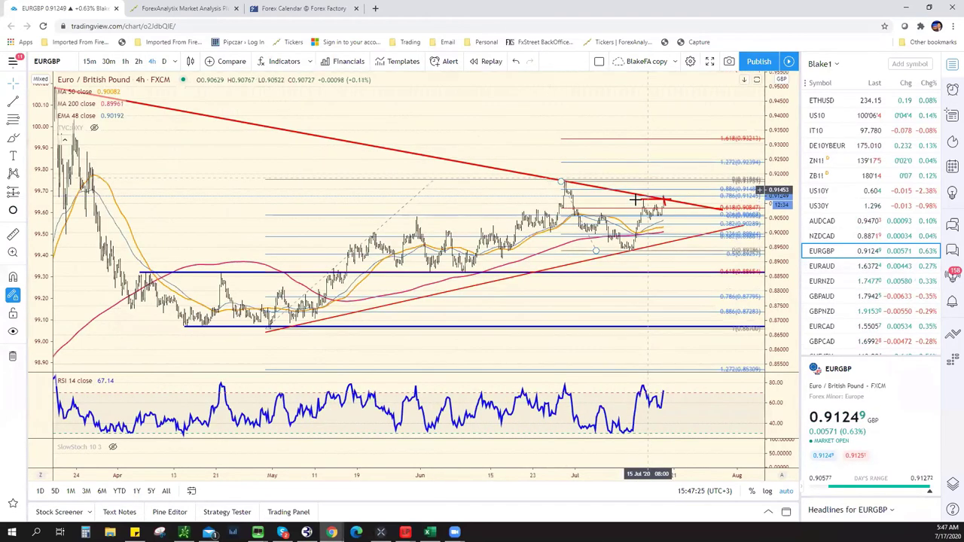
pyautogui.scroll(2, 635, 199)
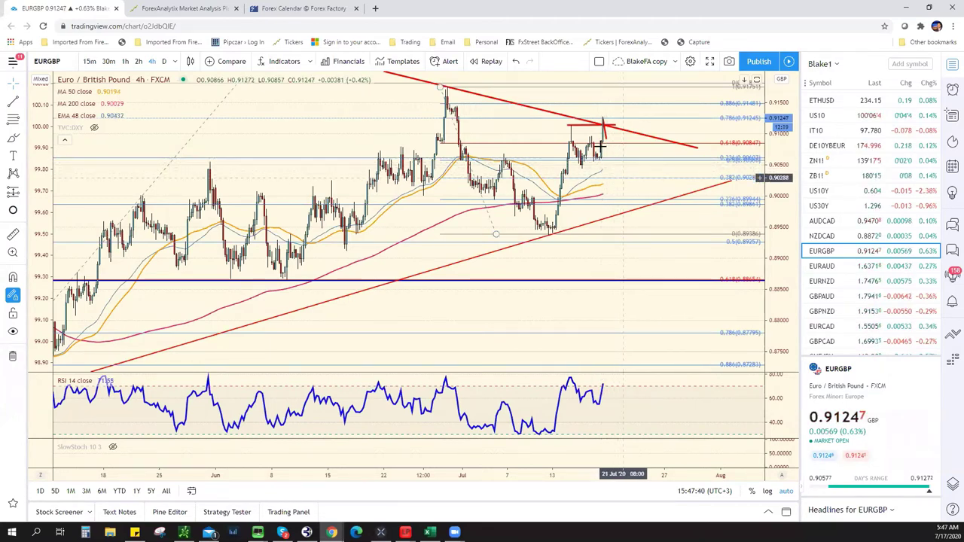
pyautogui.scroll(3, 634, 183)
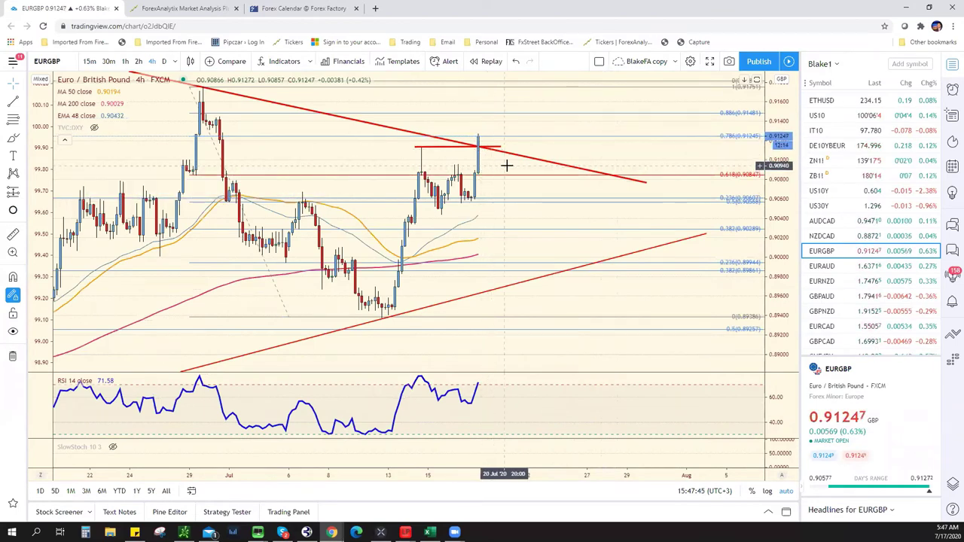
pyautogui.scroll(-3, 522, 194)
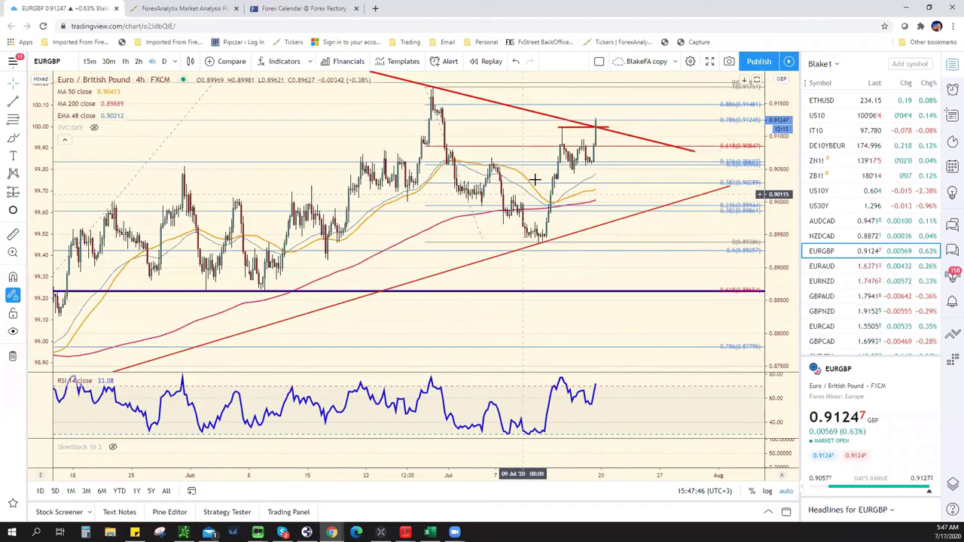
pyautogui.click(582, 130)
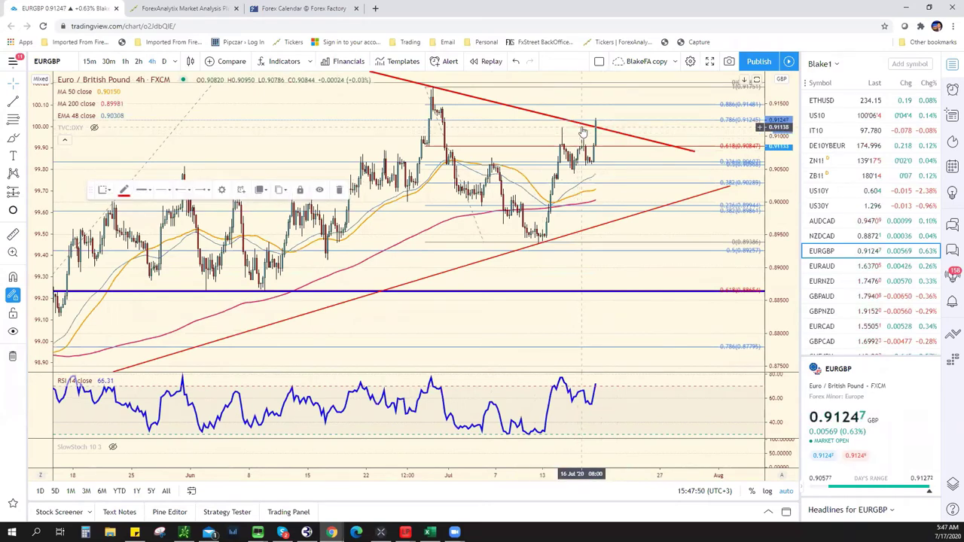
pyautogui.press('Delete')
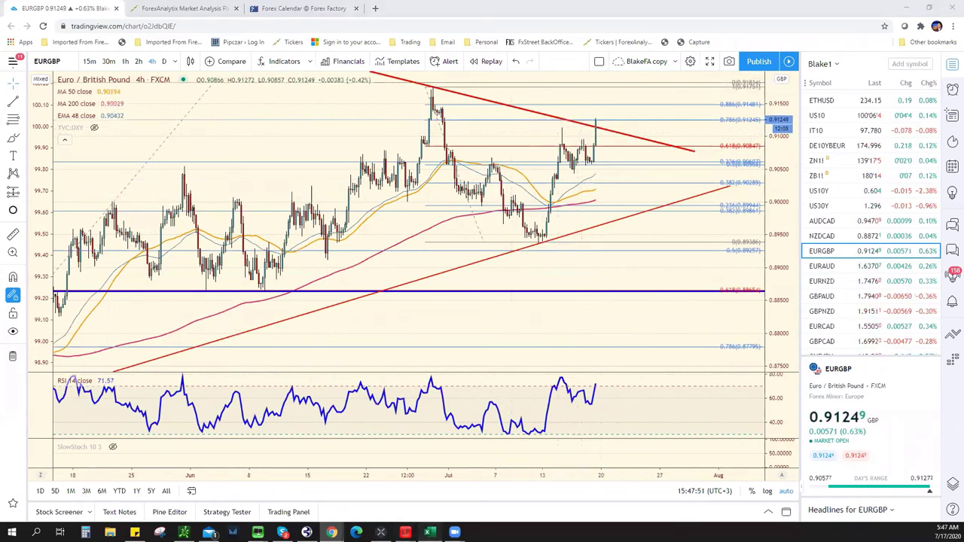
pyautogui.click(429, 533)
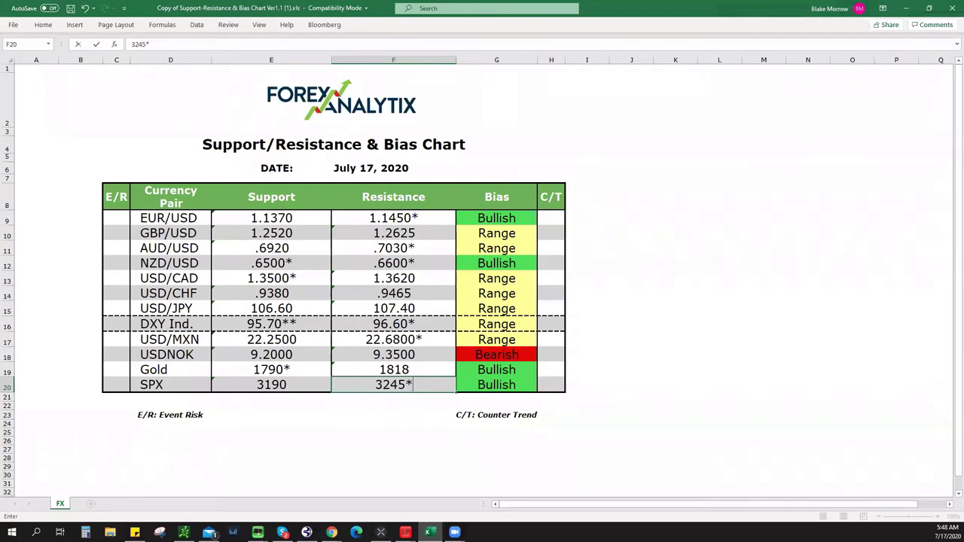
# Open EURUSD on 15-minute candles and pan back to show earlier price history.
pyautogui.click(906, 9)
pyautogui.scroll(10, 884, 240)
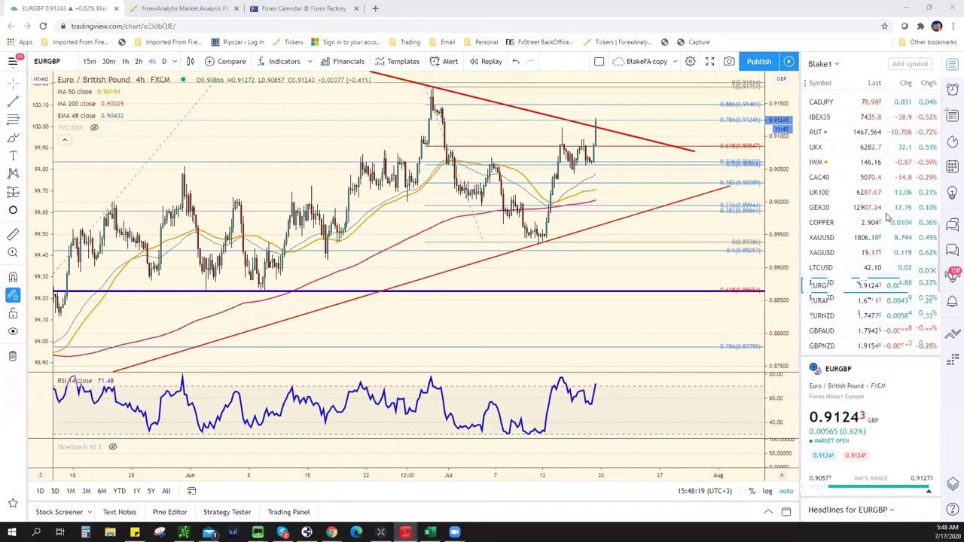
pyautogui.click(862, 103)
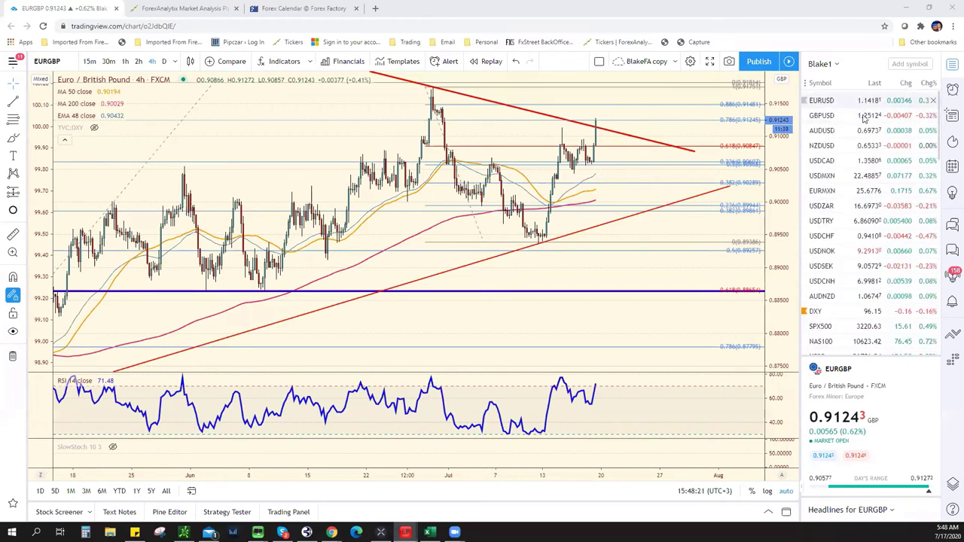
pyautogui.click(90, 61)
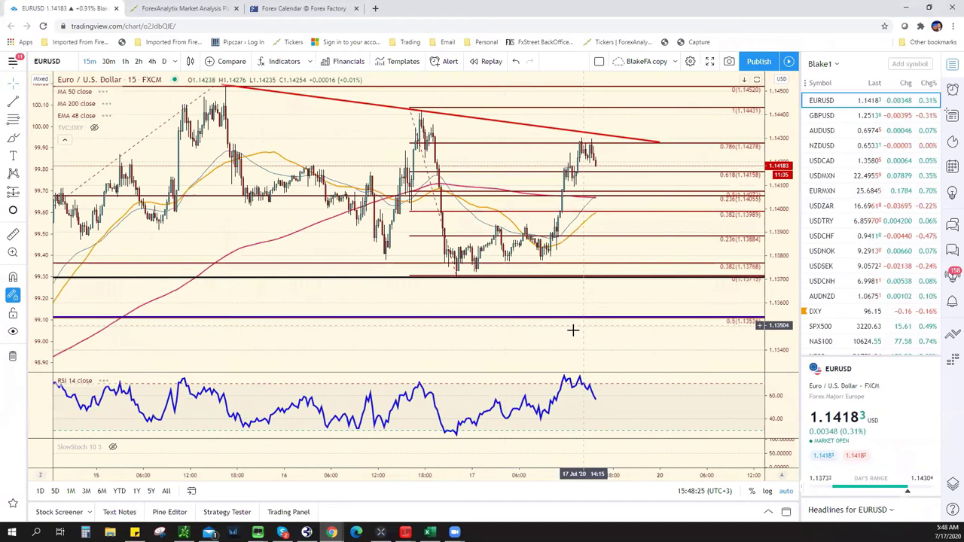
pyautogui.rightClick(536, 304)
pyautogui.moveTo(447, 302); pyautogui.dragTo(509, 307)
pyautogui.scroll(-3, 454, 308)
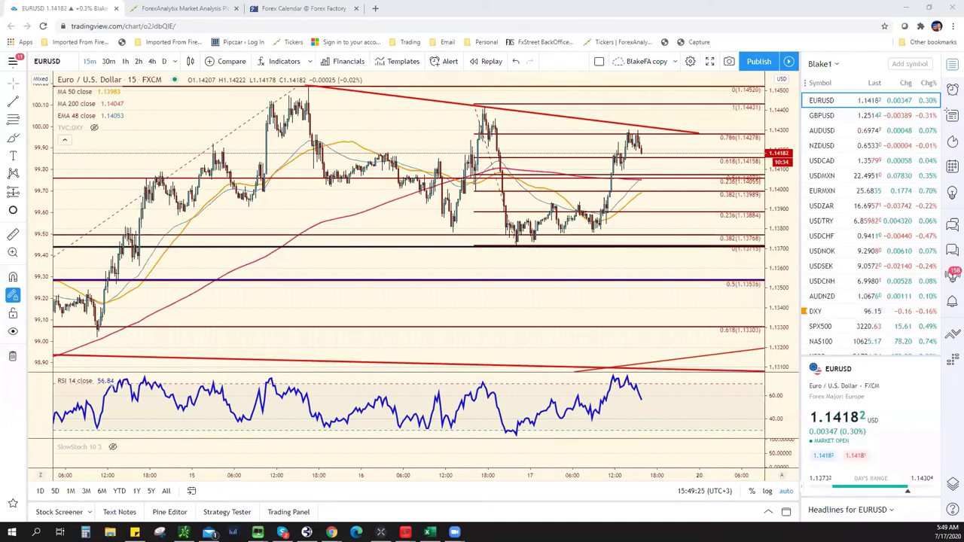
# Inspect the NZDUSD chart's trendline, then move on to the AUDUSD 4-hour chart.
pyautogui.click(821, 145)
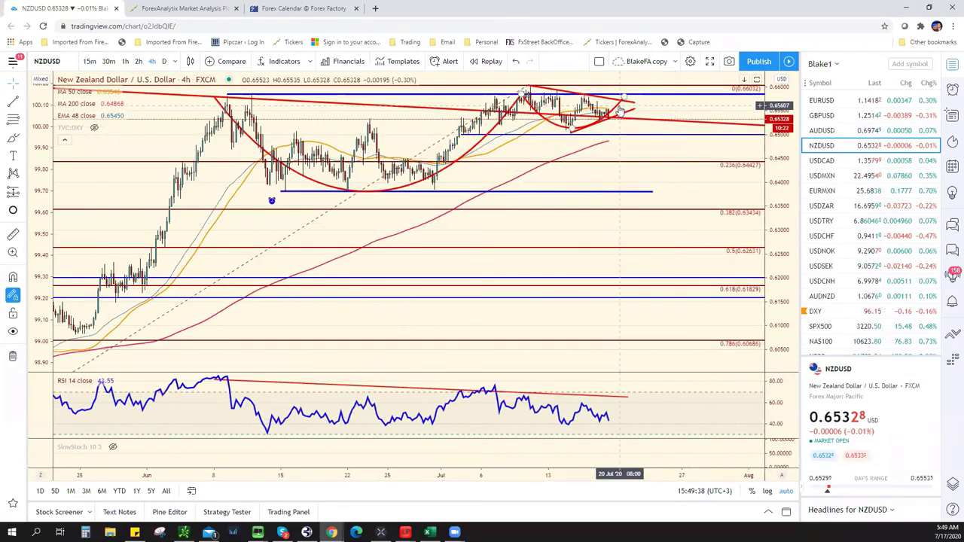
pyautogui.click(618, 111)
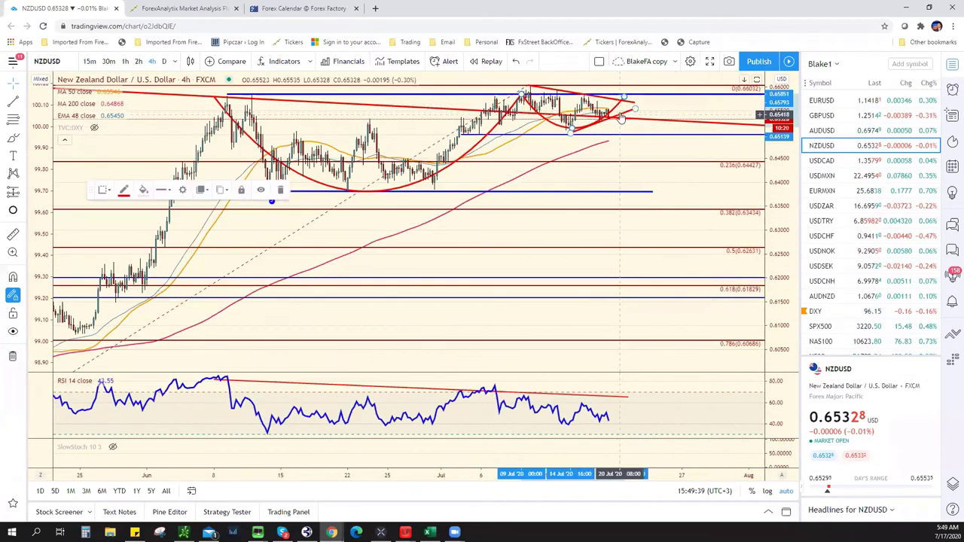
pyautogui.click(621, 120)
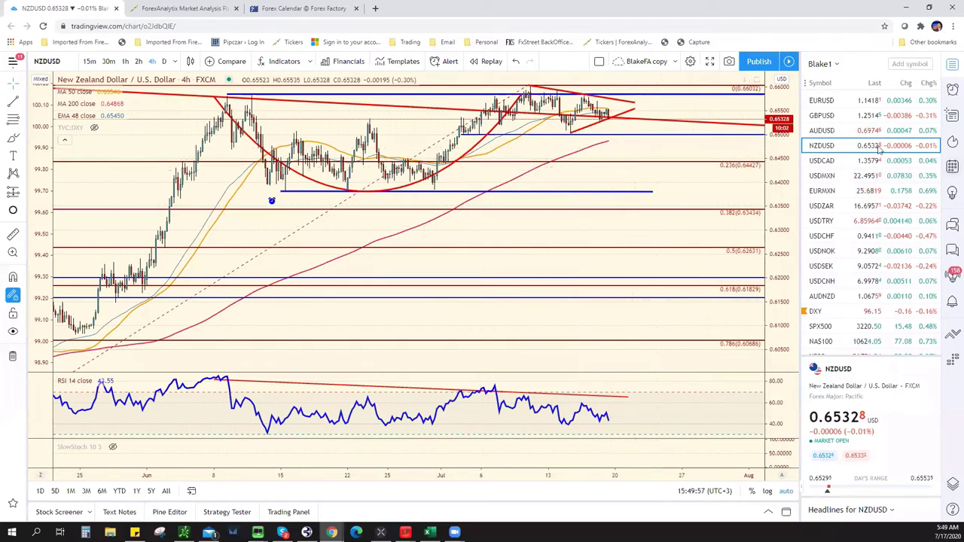
pyautogui.click(858, 132)
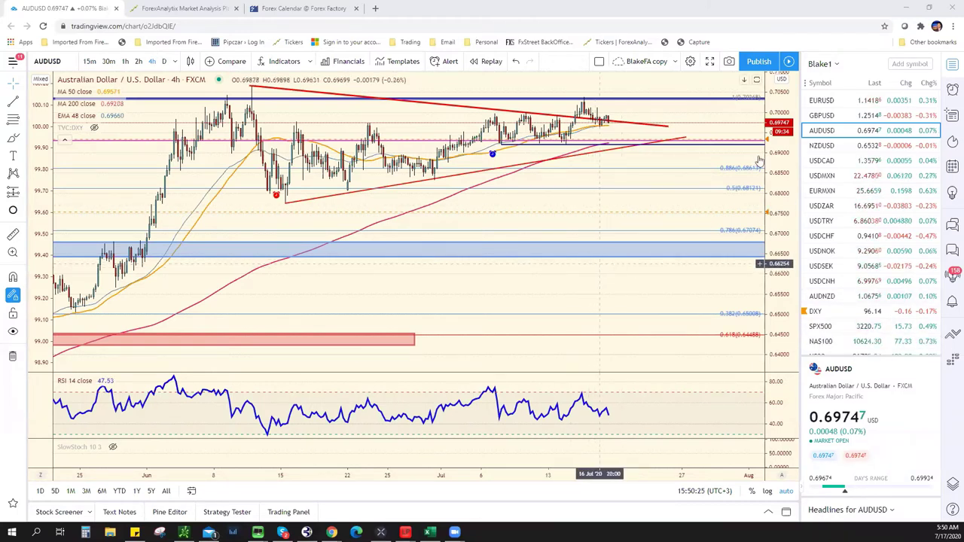
# Step through USDMXN, USDCAD, EURUSD and GBPUSD charts, ending on the DXY index.
pyautogui.click(837, 176)
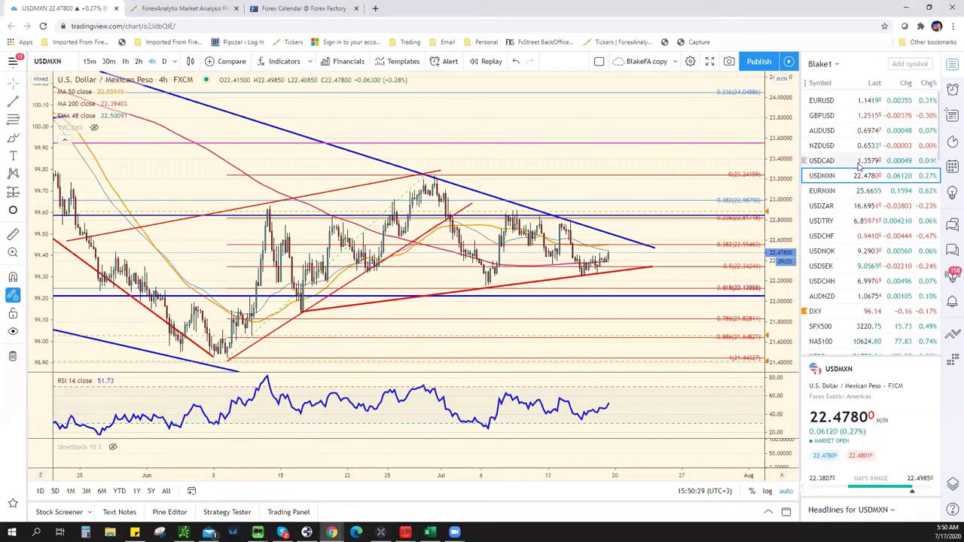
pyautogui.click(859, 162)
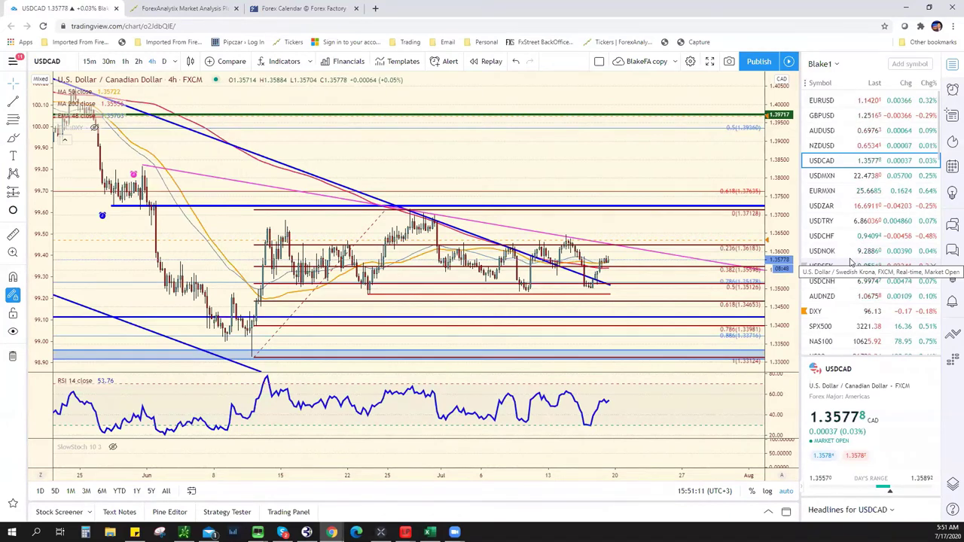
pyautogui.click(866, 101)
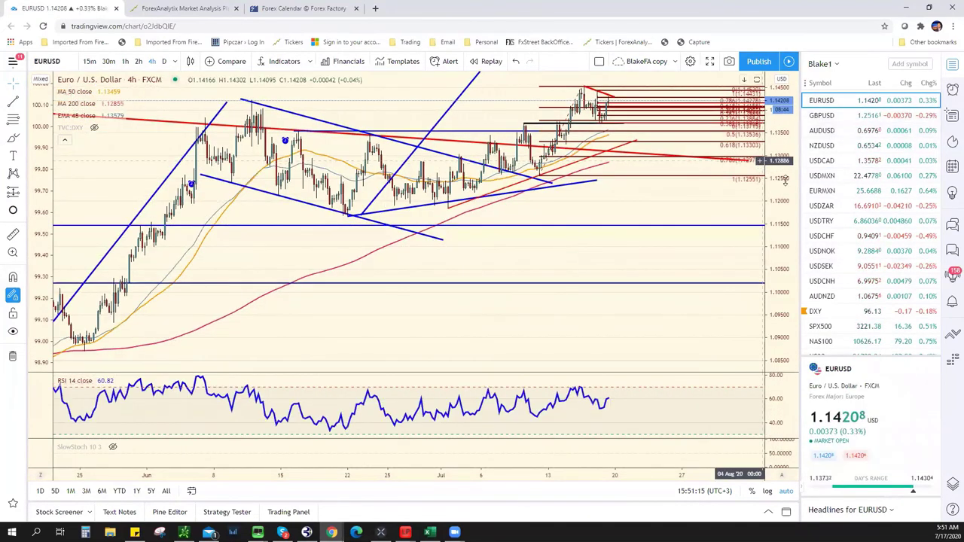
pyautogui.scroll(2, 682, 193)
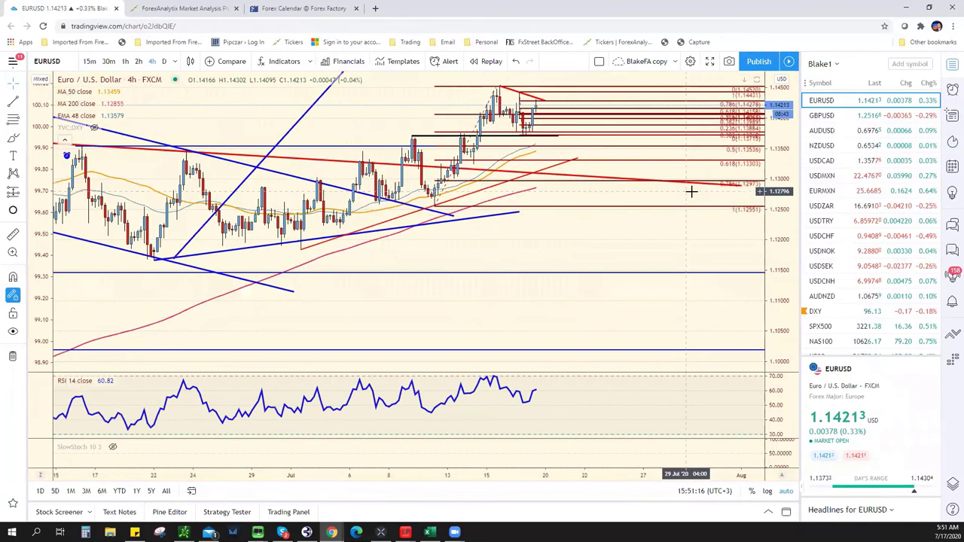
pyautogui.click(867, 116)
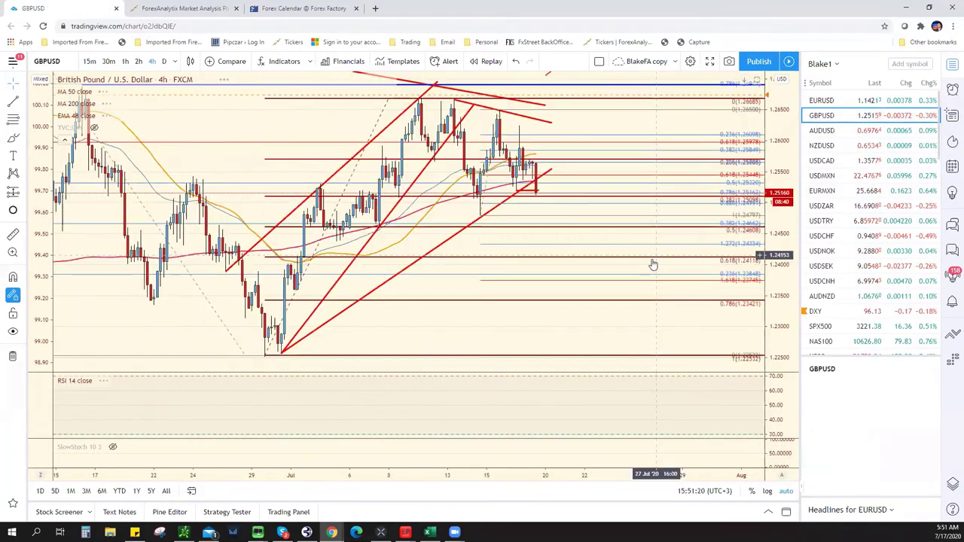
pyautogui.click(832, 311)
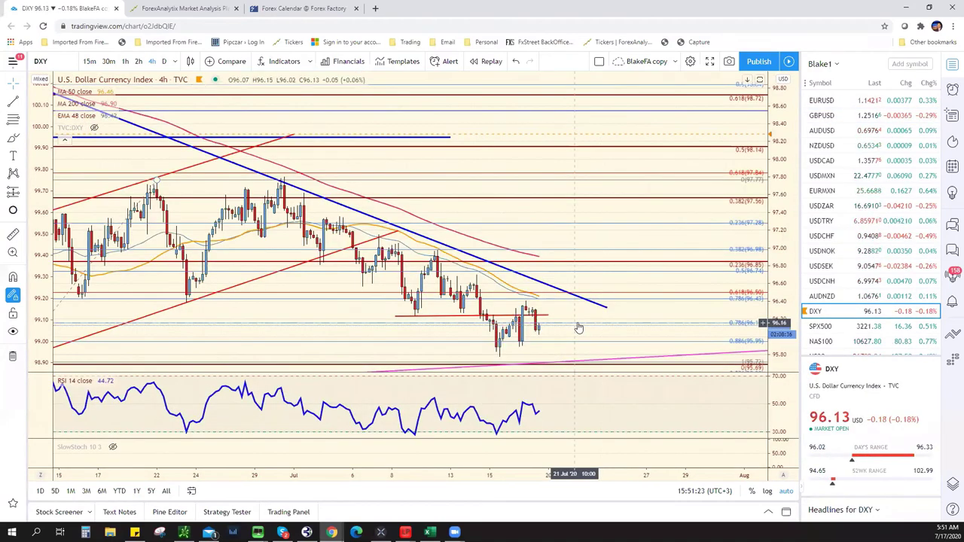
# Delete the short red horizontal line on DXY and switch it to daily candles.
pyautogui.scroll(-2, 592, 327)
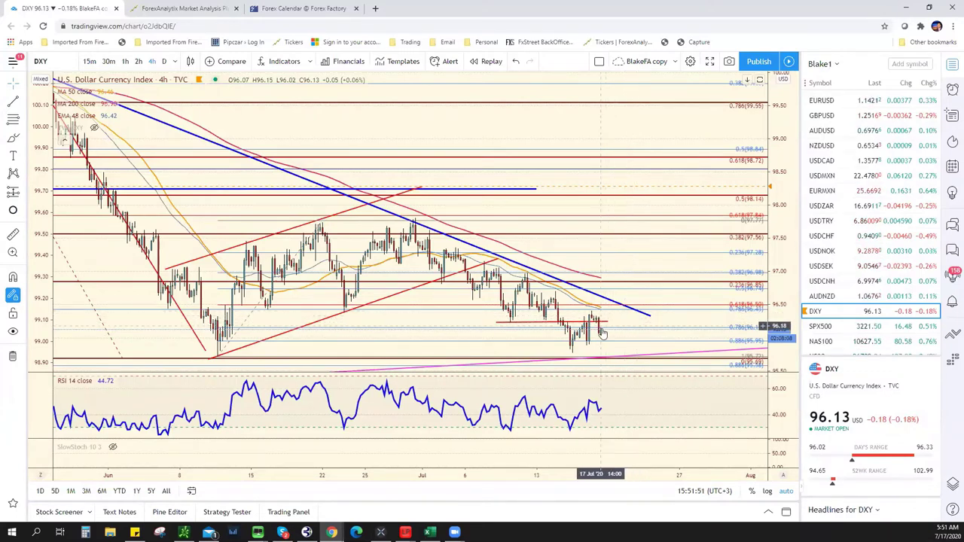
pyautogui.click(607, 323)
pyautogui.press('Delete')
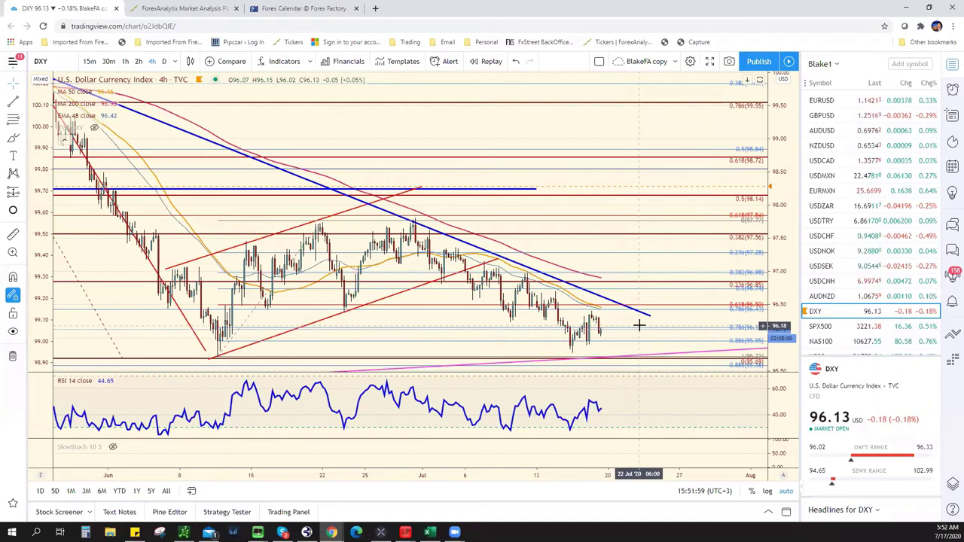
pyautogui.scroll(-1, 643, 332)
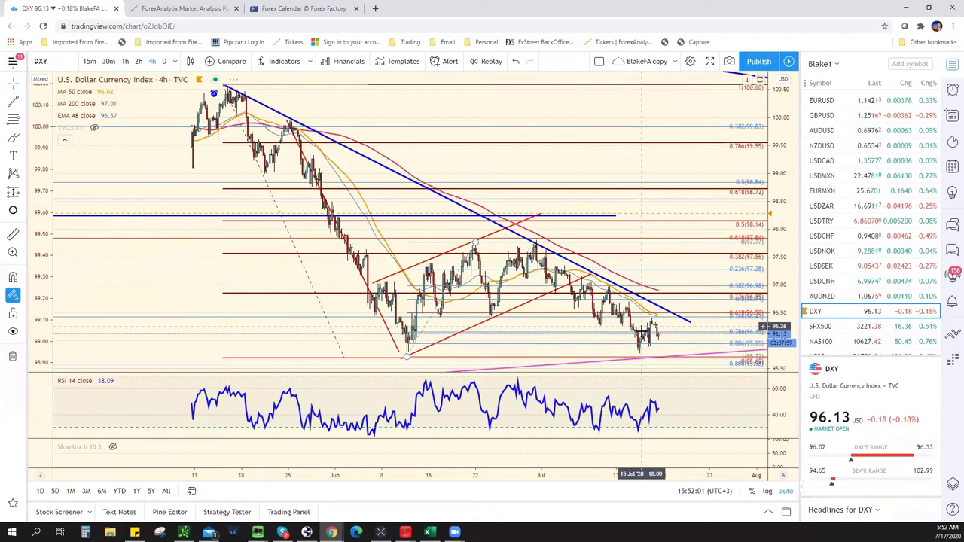
pyautogui.scroll(-1, 640, 331)
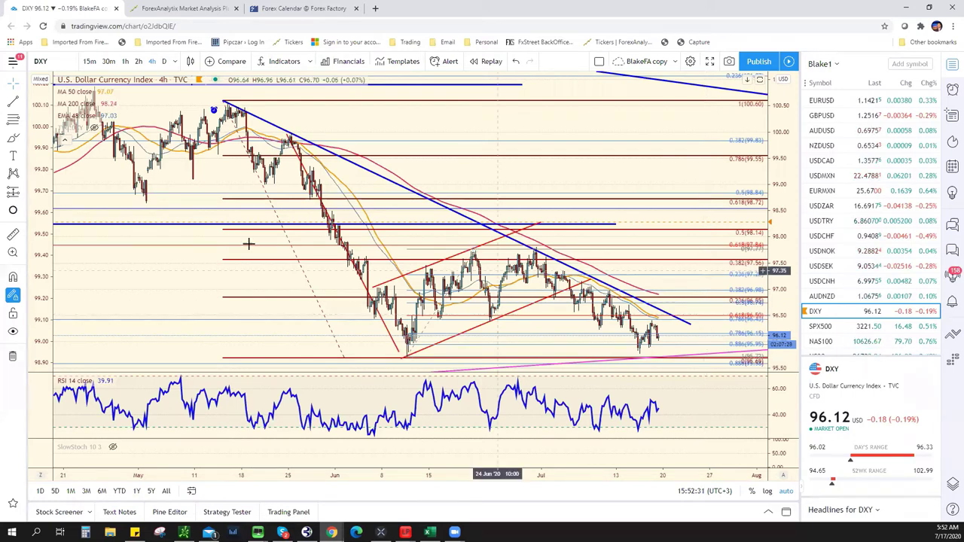
pyautogui.click(164, 62)
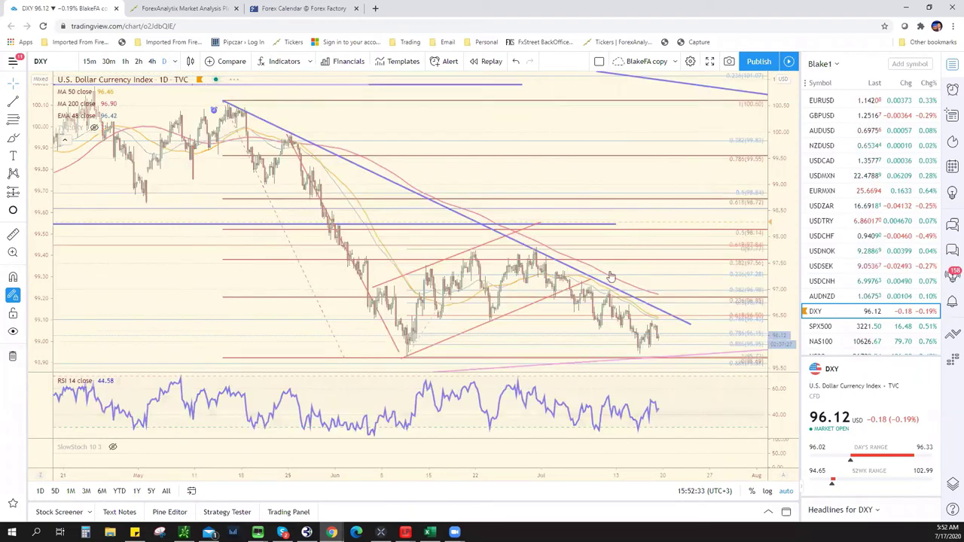
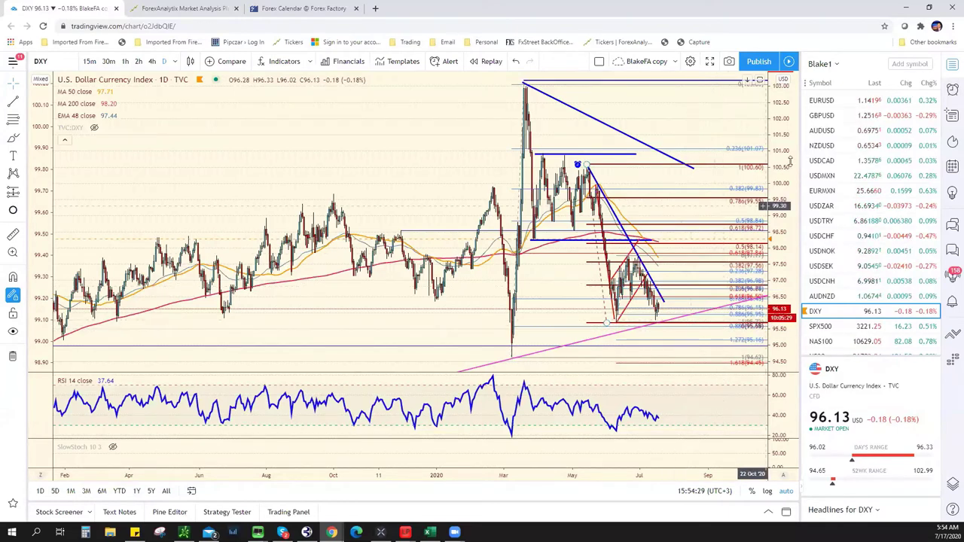
# Place a blue horizontal level below DXY price, then draw and delete a trial red projection line.
pyautogui.hotkey('alt', 'h')
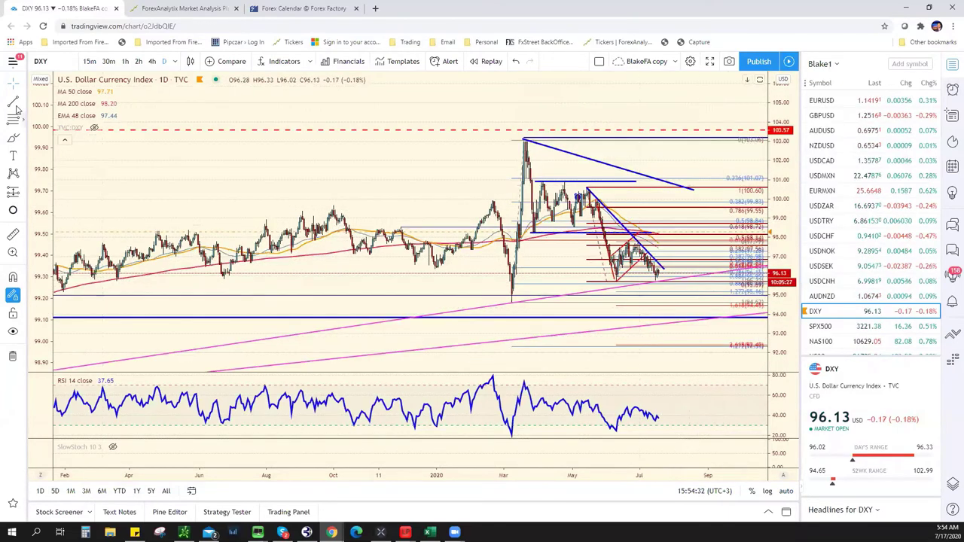
pyautogui.click(680, 344)
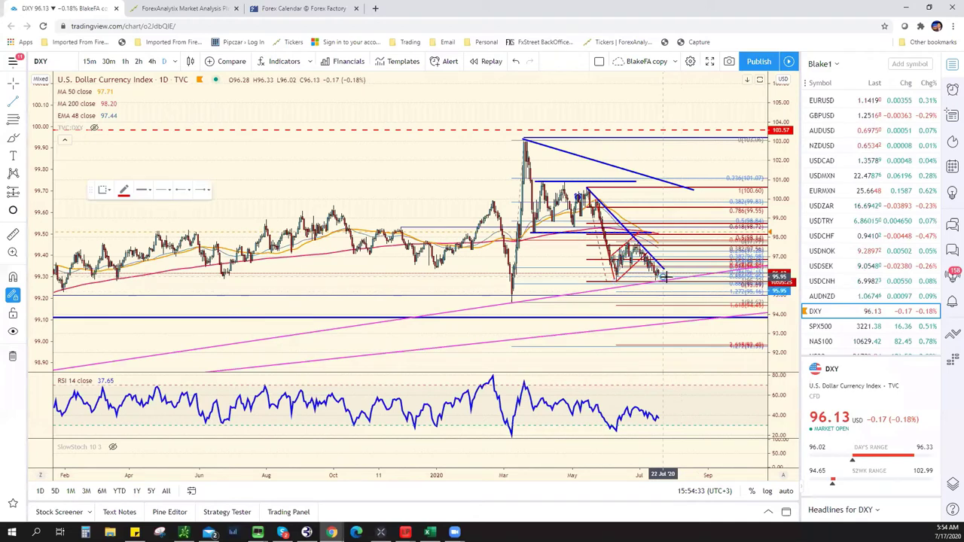
pyautogui.click(661, 278)
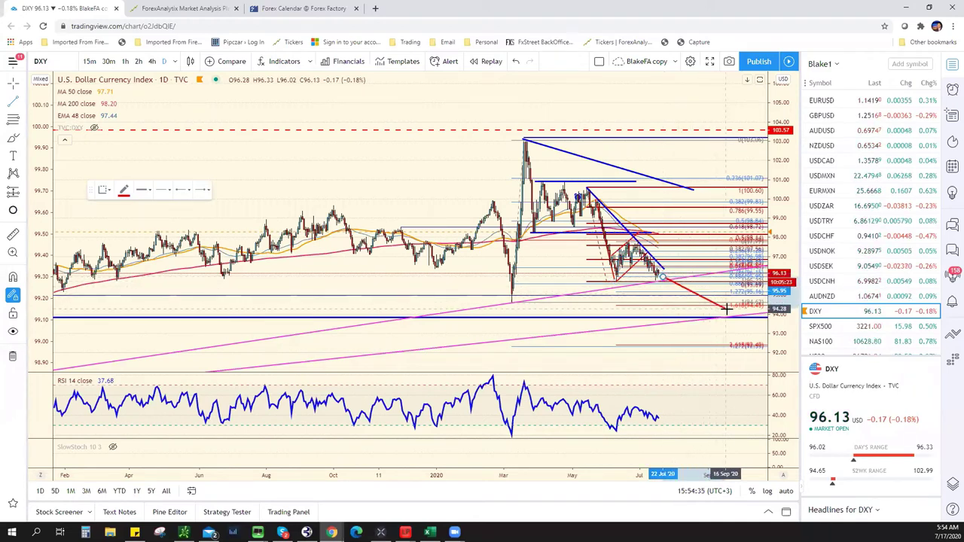
pyautogui.click(727, 310)
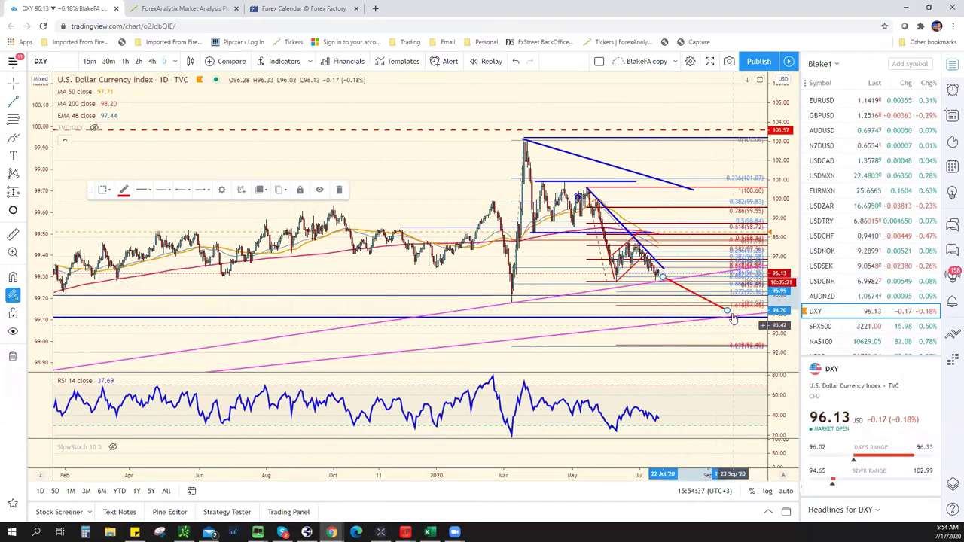
pyautogui.moveTo(727, 310); pyautogui.dragTo(761, 346)
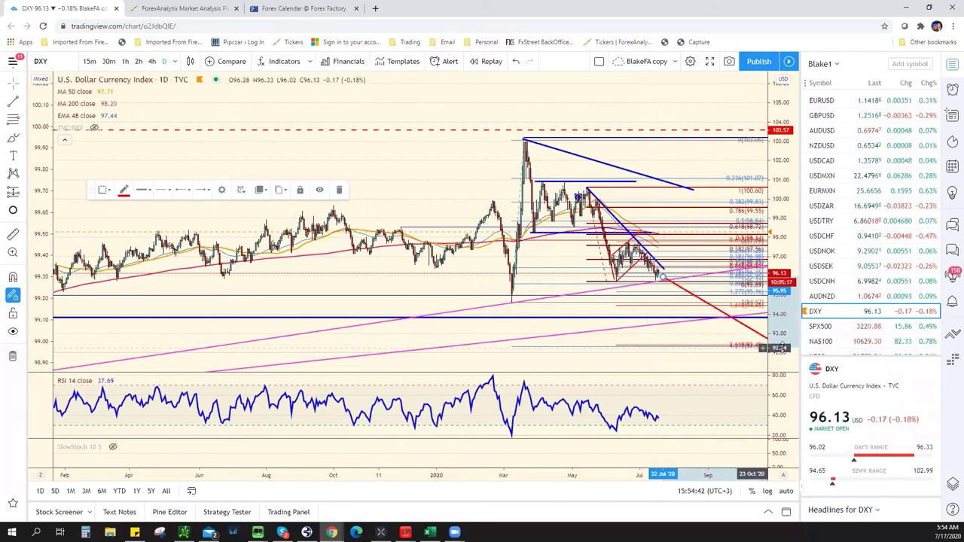
pyautogui.press('Delete')
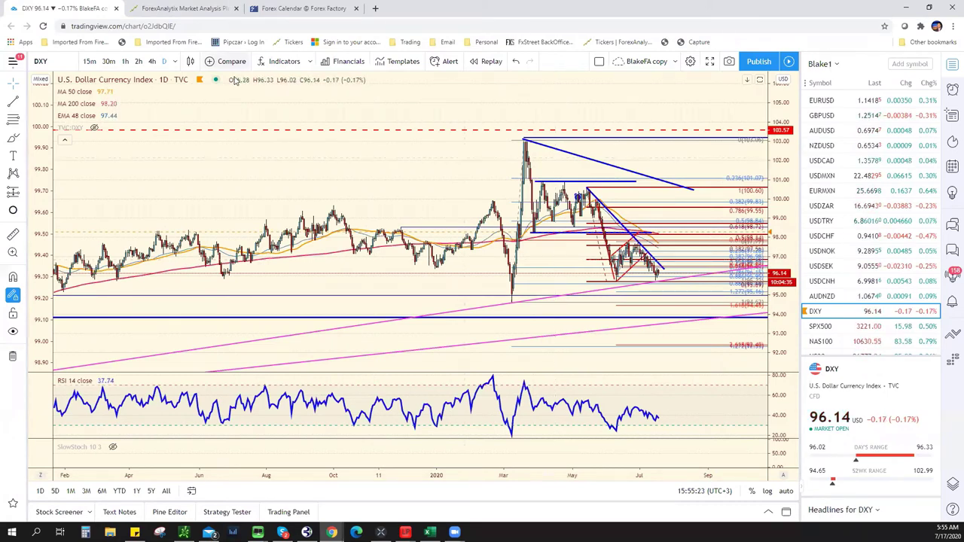
# Load EURUSD from the watchlist and set it to the 15-minute interval.
pyautogui.click(867, 100)
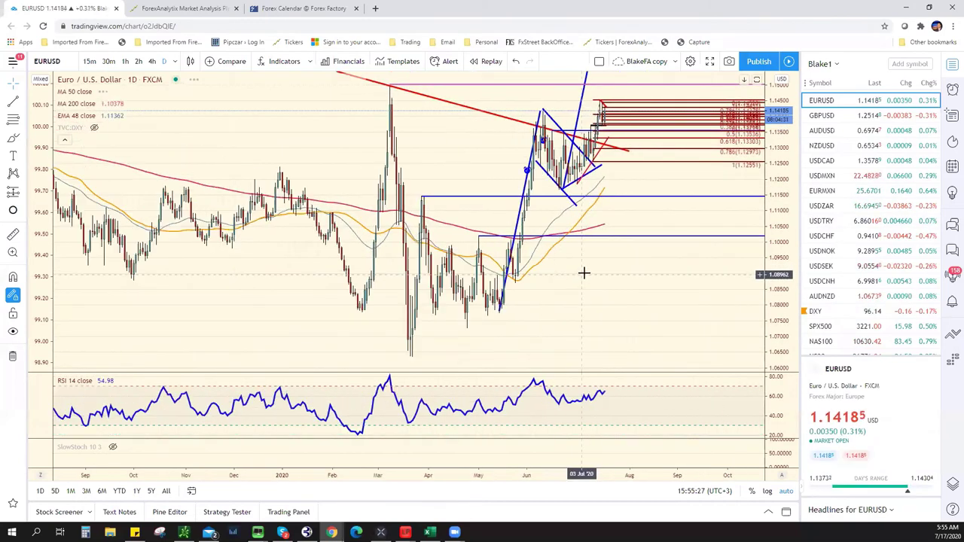
pyautogui.scroll(3, 584, 273)
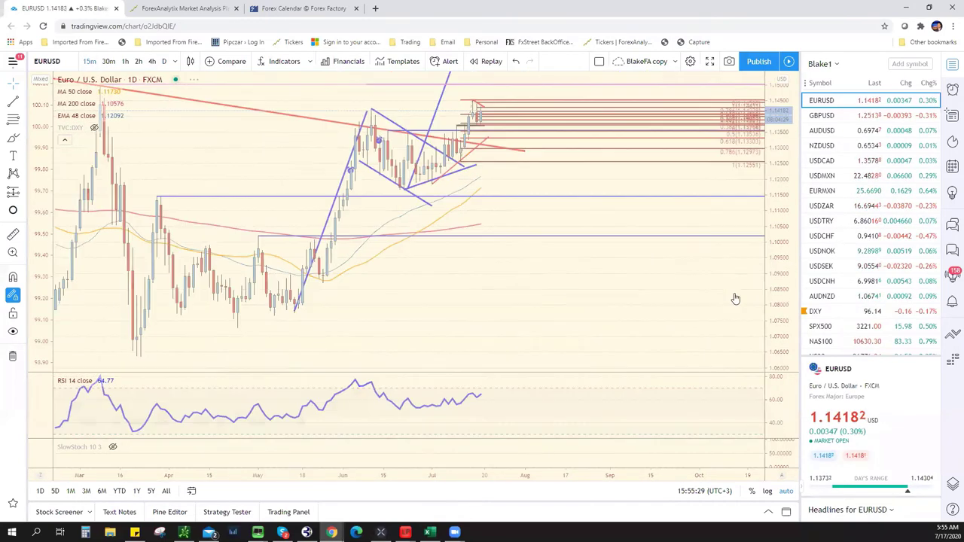
pyautogui.write('15')
pyautogui.press('Return')
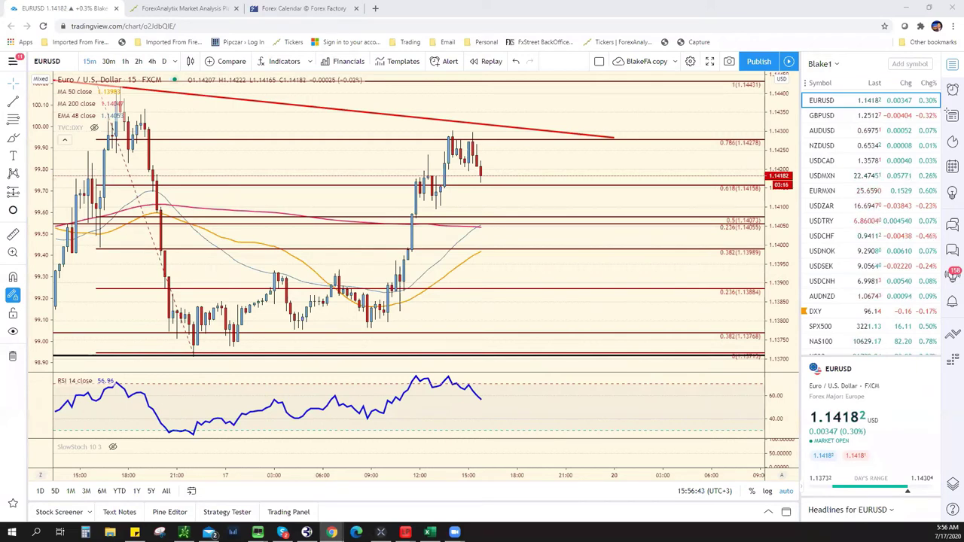
# Review GBPUSD with zooming, then USDCAD and GBPUSD again, ending on AUDUSD 15-minute.
pyautogui.click(840, 117)
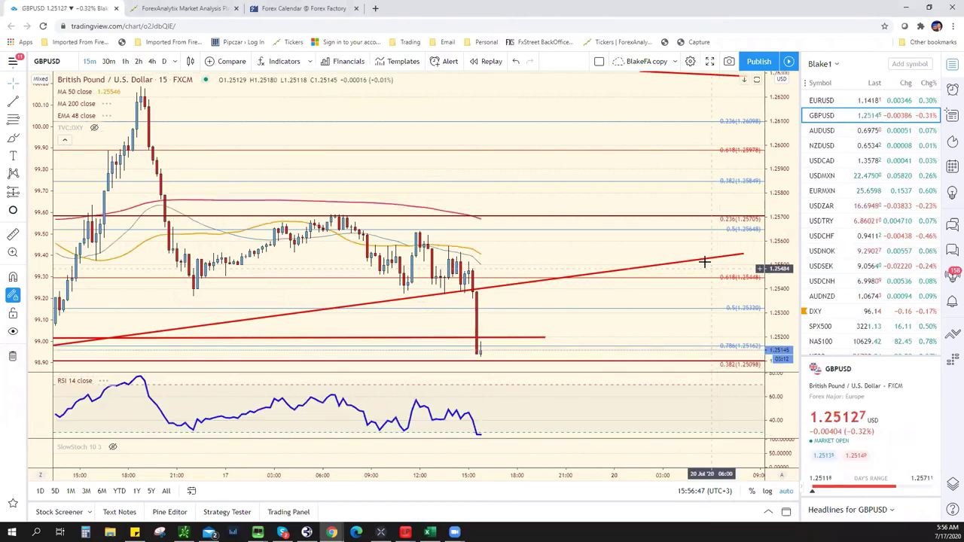
pyautogui.scroll(-3, 704, 262)
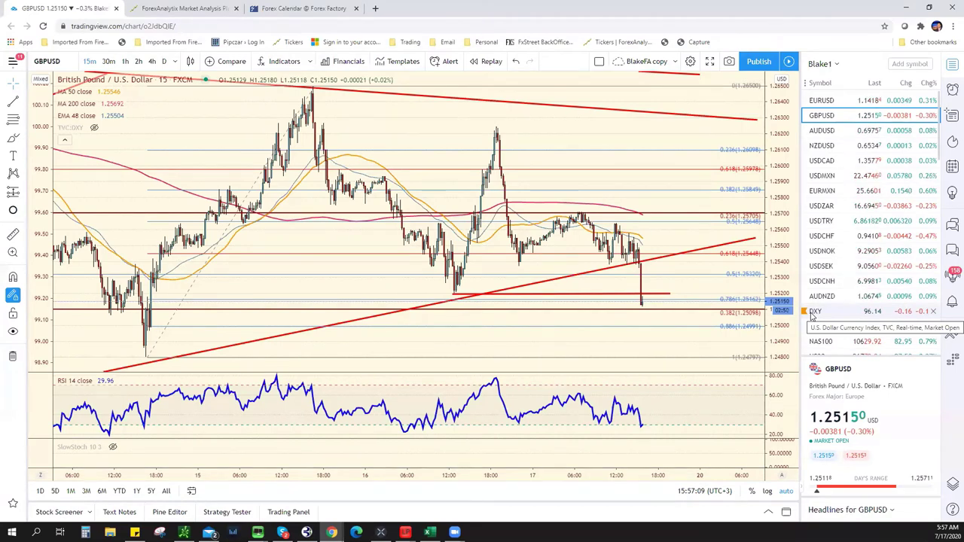
pyautogui.scroll(1, 735, 335)
pyautogui.scroll(1, 736, 334)
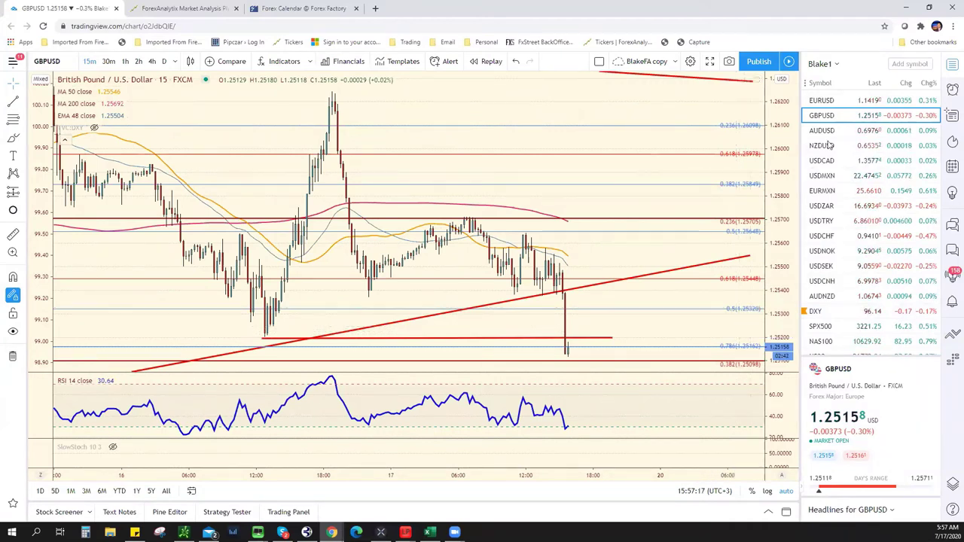
pyautogui.click(844, 162)
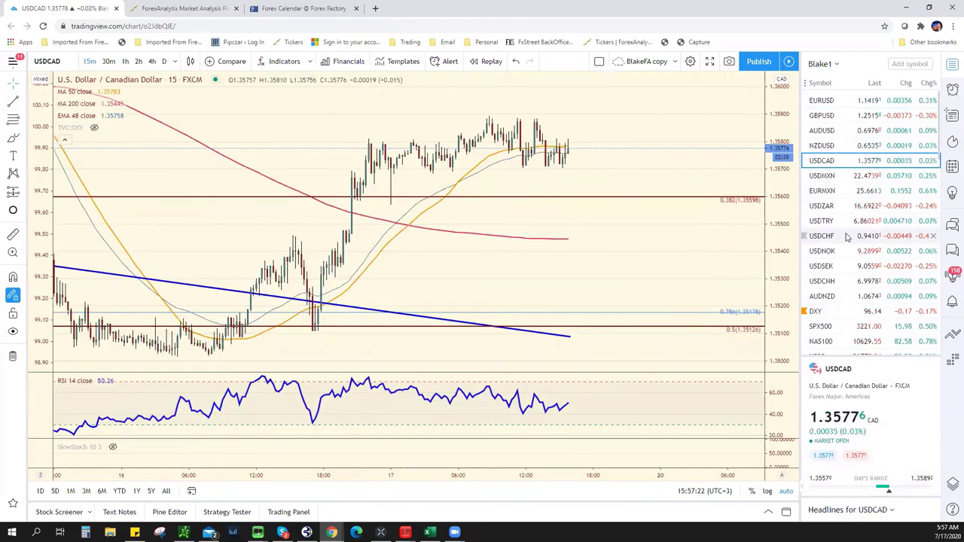
pyautogui.click(838, 115)
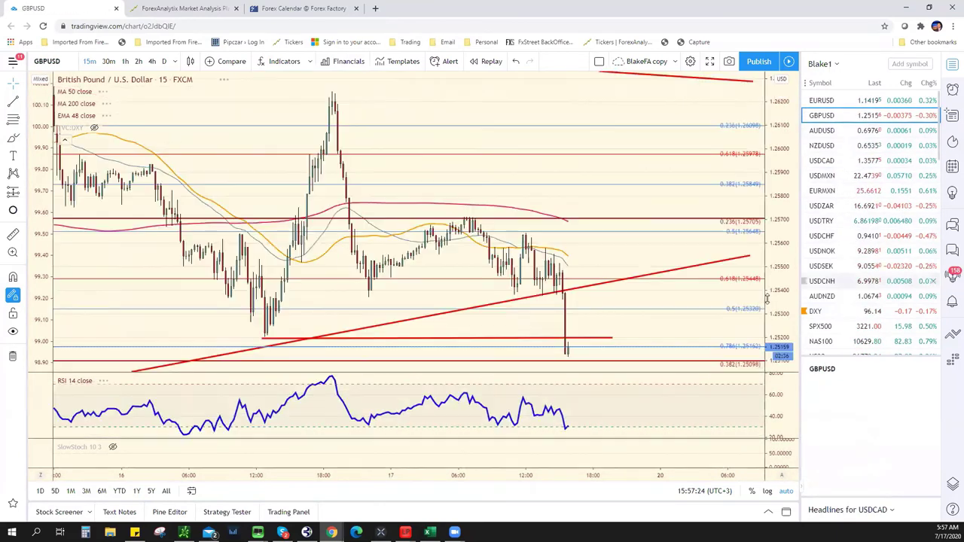
pyautogui.click(850, 132)
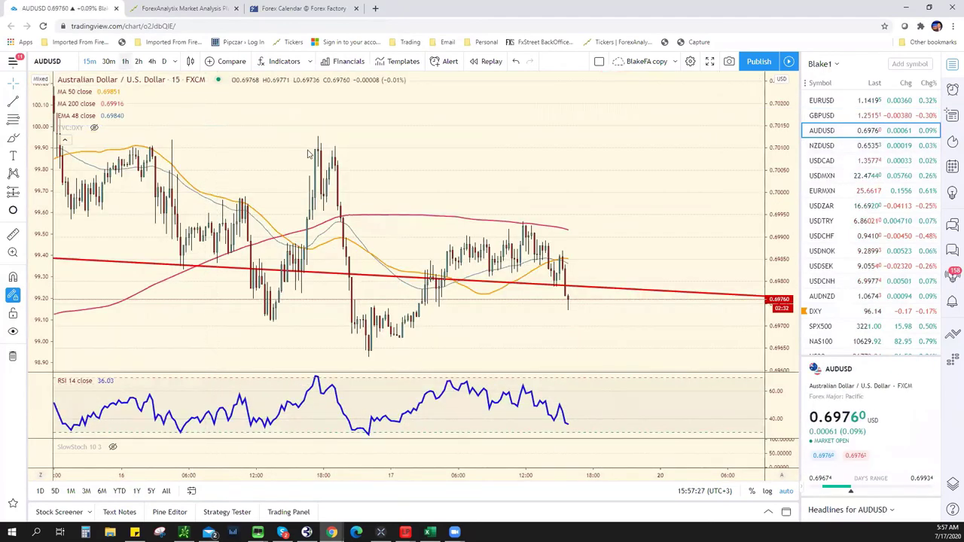
# Switch to the 1-hour interval, review AUDUSD and NZDUSD, then load the S&P 500 chart.
pyautogui.write('60')
pyautogui.press('Return')
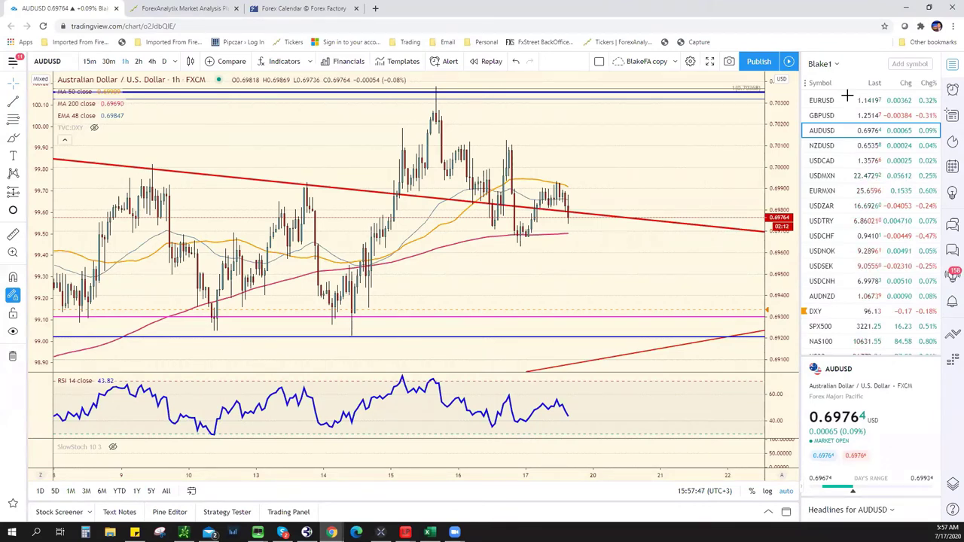
pyautogui.click(837, 146)
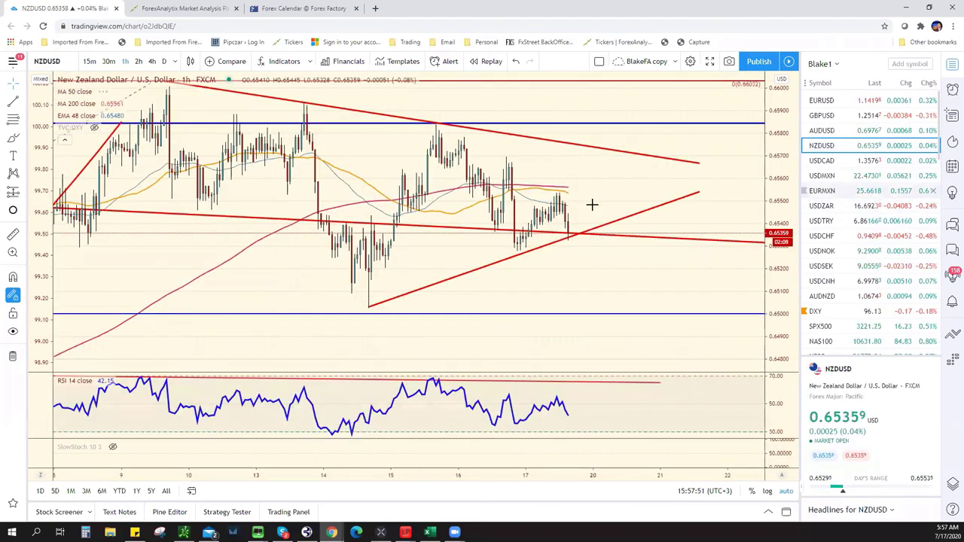
pyautogui.scroll(-1, 608, 226)
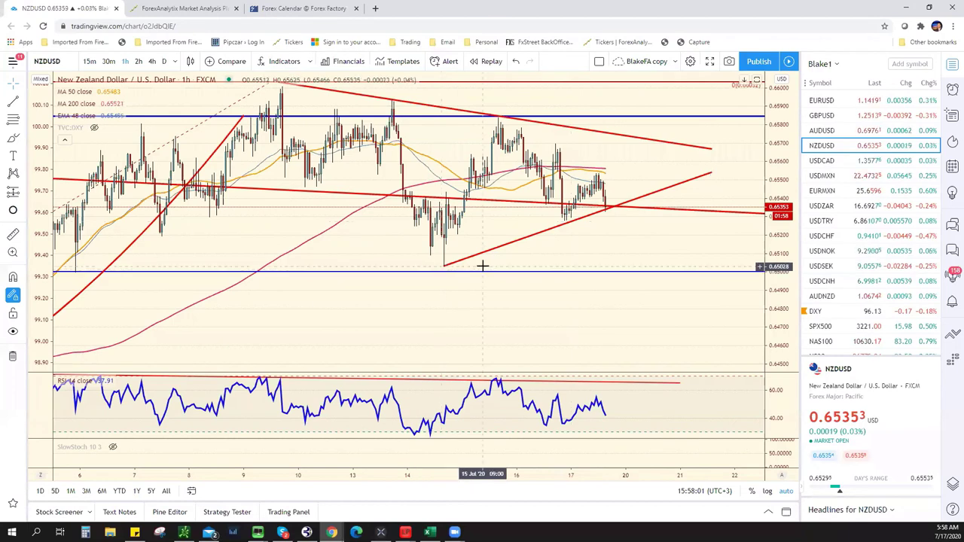
pyautogui.scroll(-3, 482, 265)
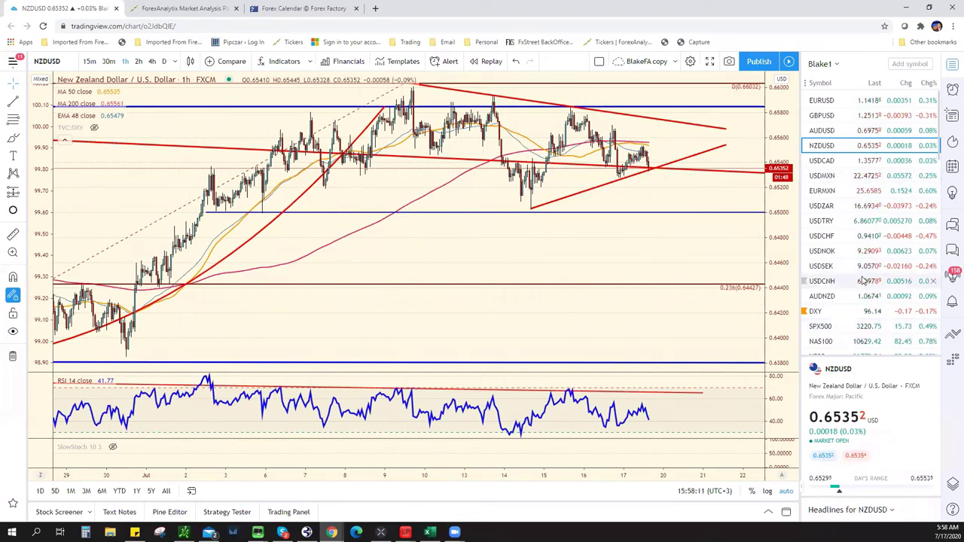
pyautogui.scroll(-3, 862, 275)
pyautogui.click(821, 176)
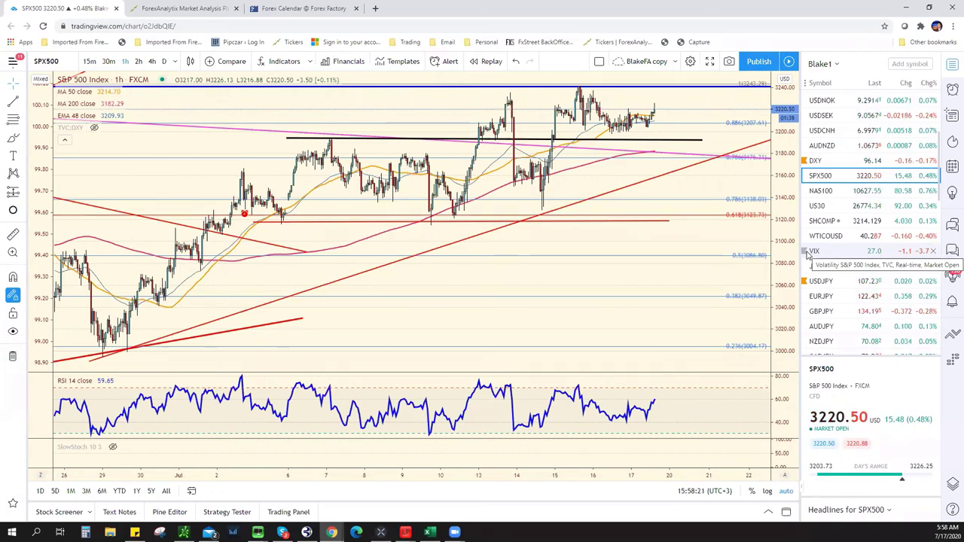
# Glance at NAS100, then switch to the VIX 1-hour chart with its blue support line.
pyautogui.click(845, 196)
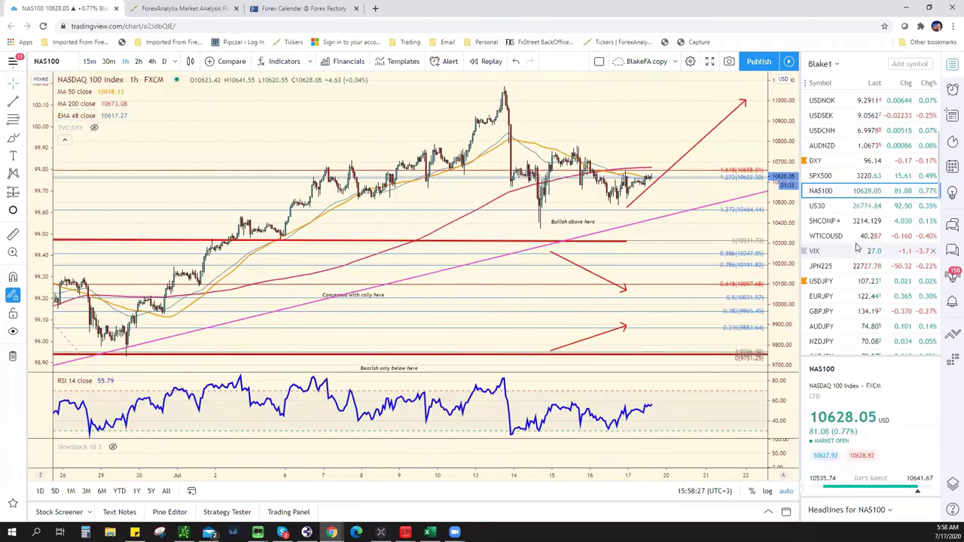
pyautogui.scroll(-2, 859, 226)
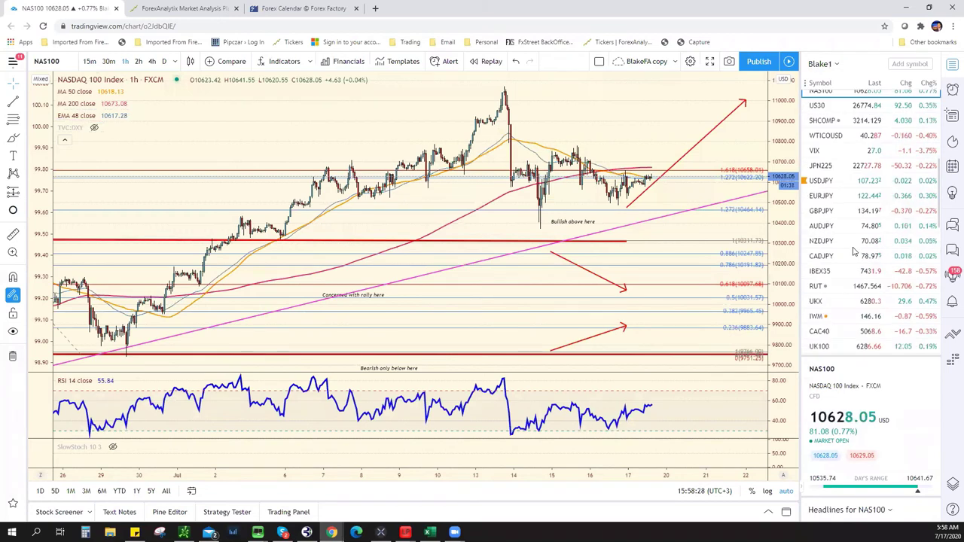
pyautogui.click(857, 154)
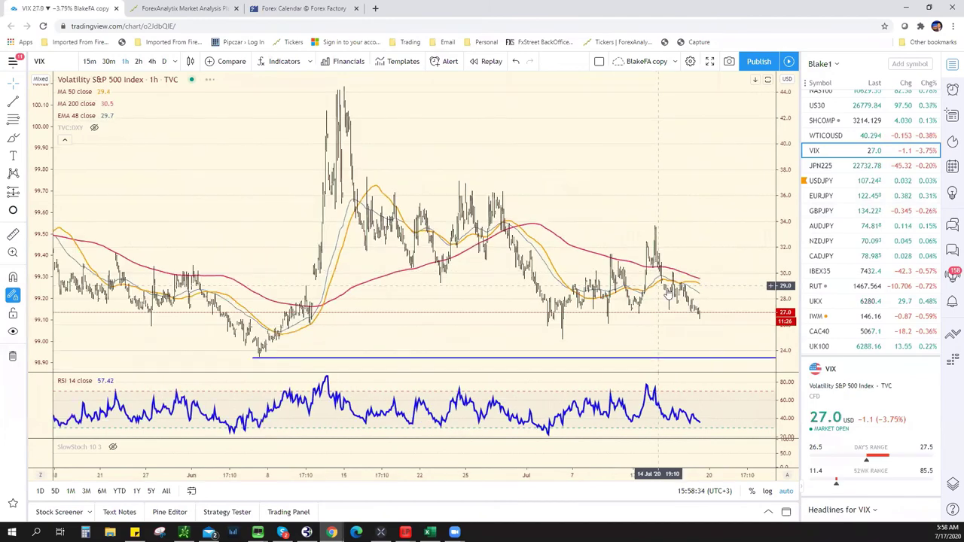
pyautogui.scroll(-5, 857, 267)
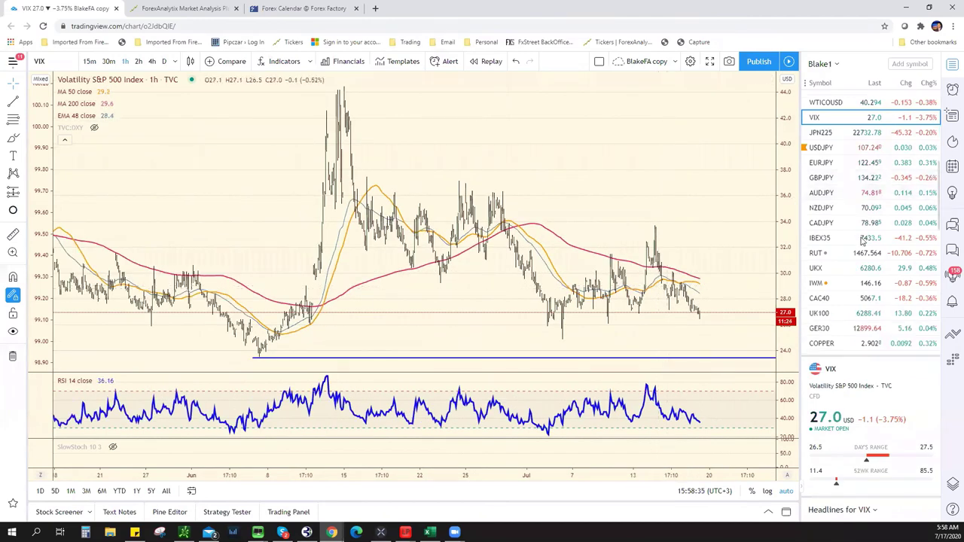
# Scroll down the watchlist to EURGBP and zoom in on its marked-up hourly chart.
pyautogui.scroll(-2, 858, 256)
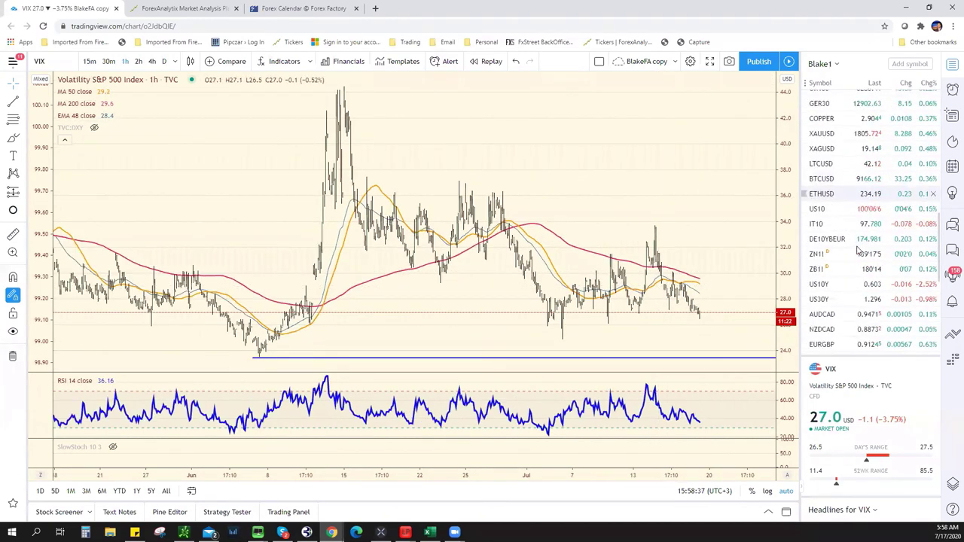
pyautogui.scroll(-3, 864, 303)
pyautogui.click(859, 251)
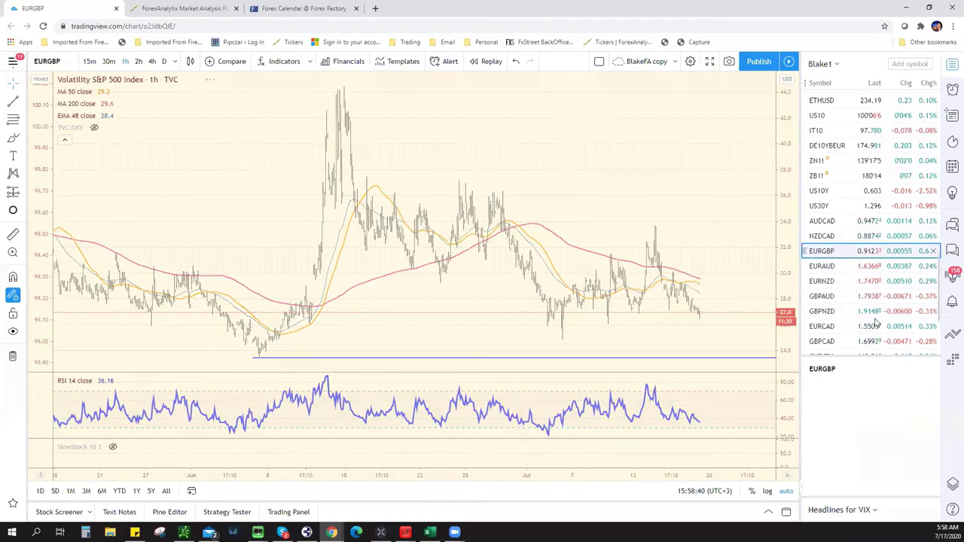
pyautogui.scroll(3, 617, 262)
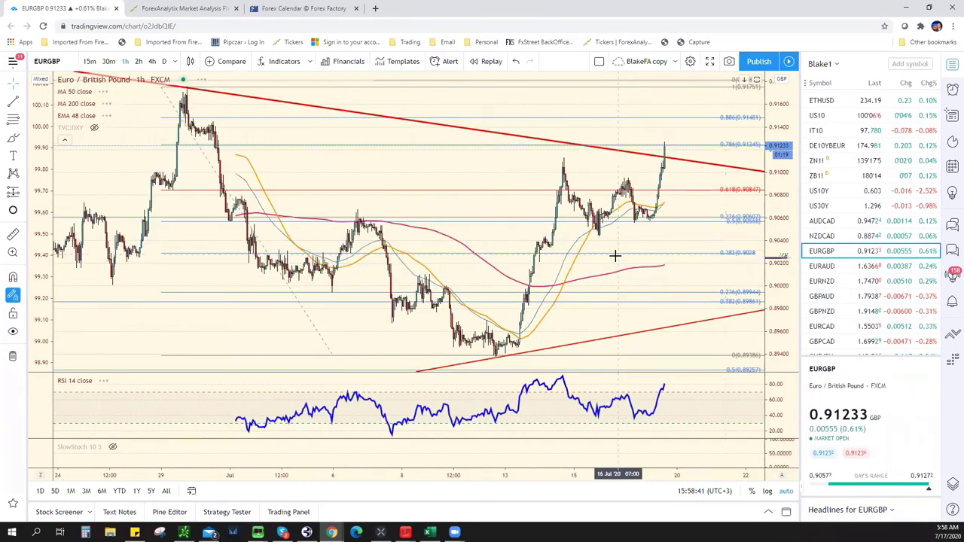
pyautogui.scroll(2, 617, 261)
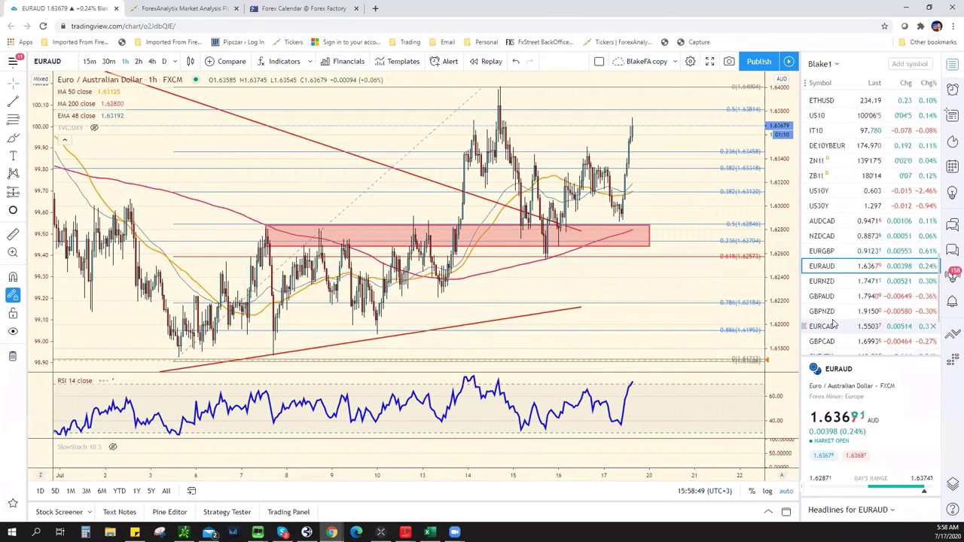
# Switch the chart to the EURNZD 1-hour chart from the watchlist.
pyautogui.click(863, 288)
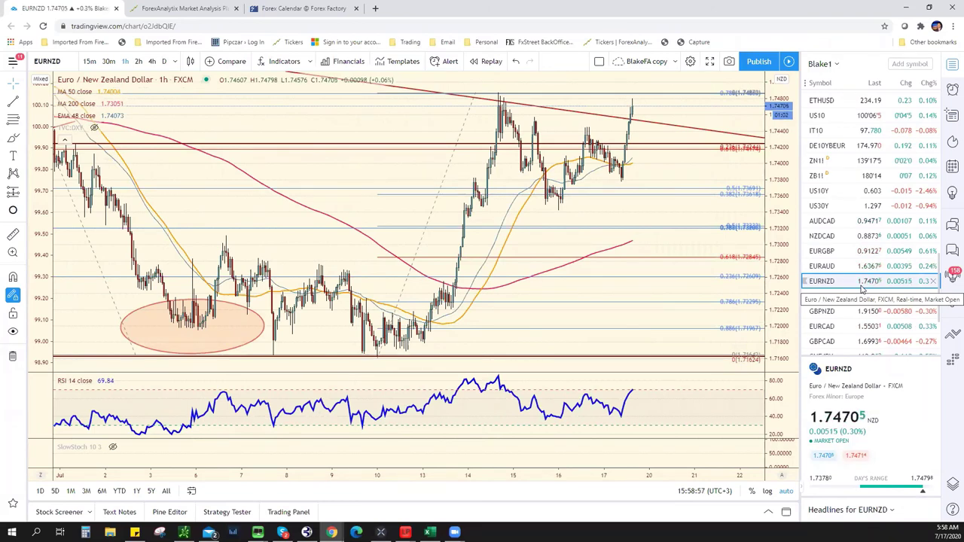
# Study the GBPAUD hourly chart's Fibonacci levels, then scroll the watchlist back to the top.
pyautogui.click(891, 296)
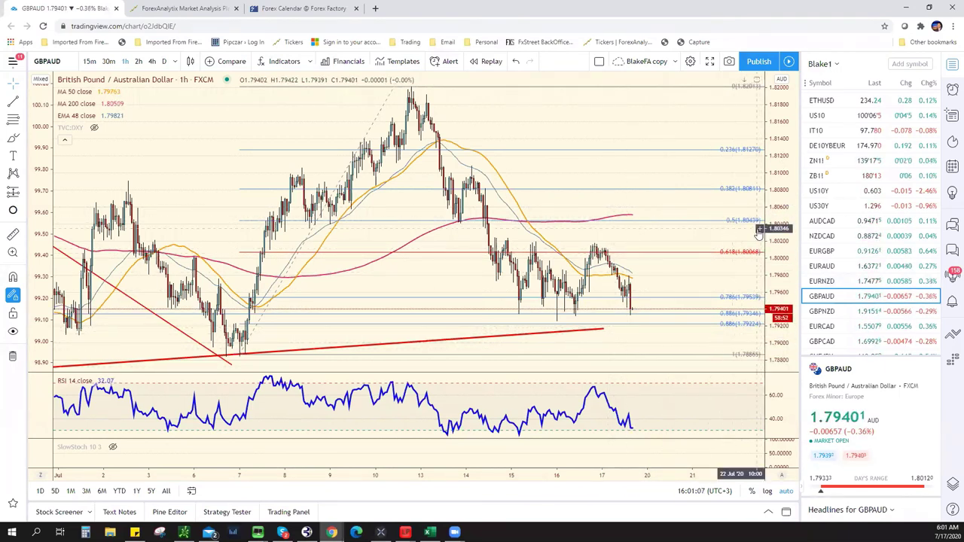
pyautogui.scroll(10, 897, 196)
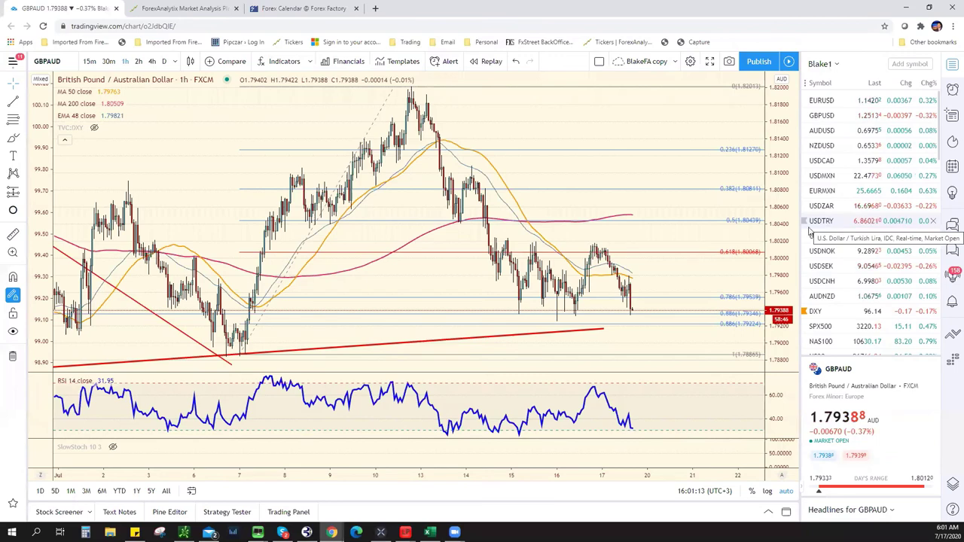
# Load GBPUSD on the 4-hour timeframe and zoom in on its red channel lines.
pyautogui.click(821, 115)
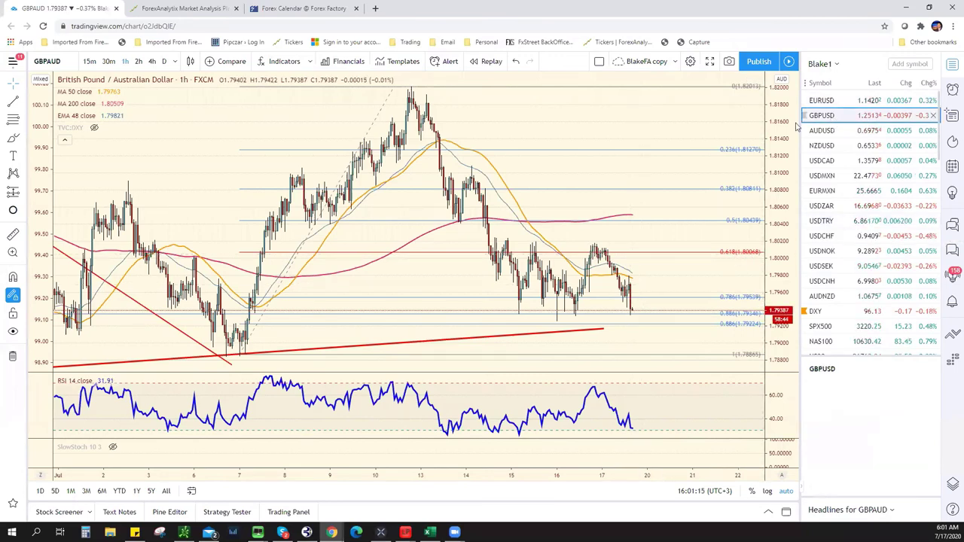
pyautogui.click(151, 61)
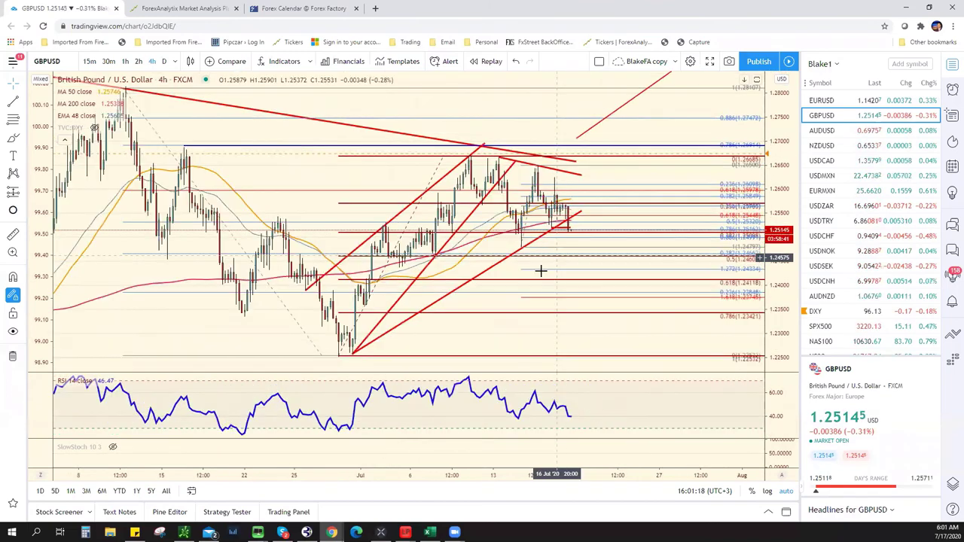
pyautogui.scroll(5, 552, 257)
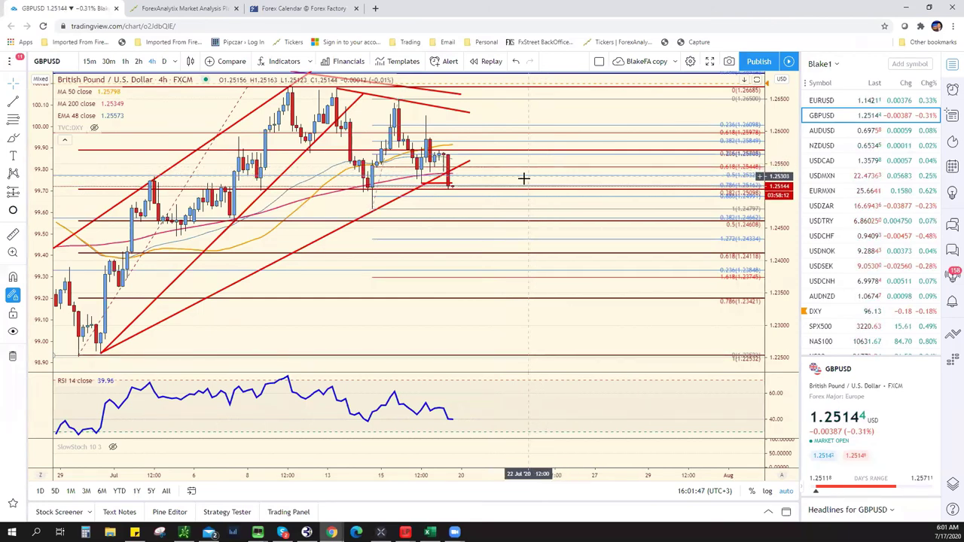
pyautogui.scroll(2, 516, 189)
pyautogui.scroll(-4, 508, 227)
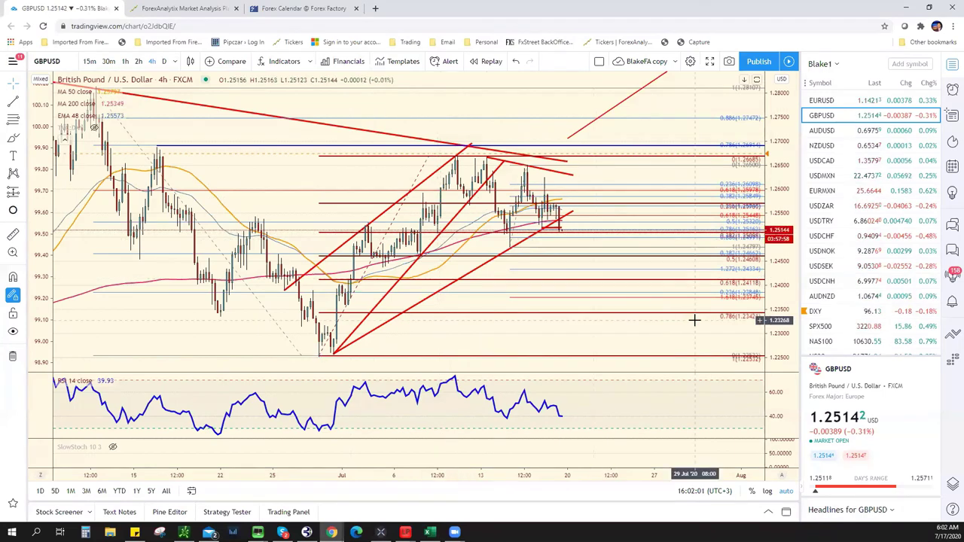
# Pan and zoom the EURUSD 4-hour chart, comparing it against the Support/Resistance & Bias Chart spreadsheet.
pyautogui.click(828, 101)
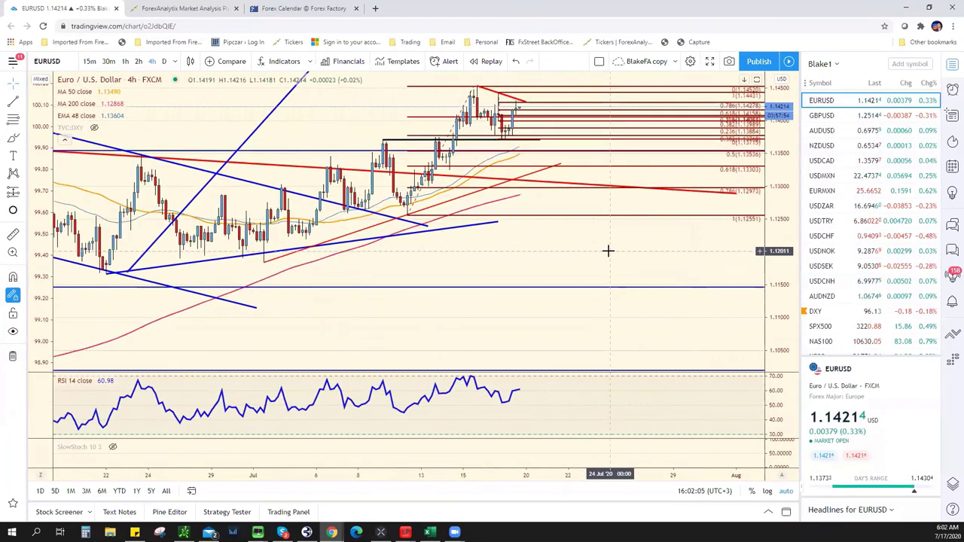
pyautogui.rightClick(472, 252)
pyautogui.moveTo(411, 264); pyautogui.dragTo(537, 271)
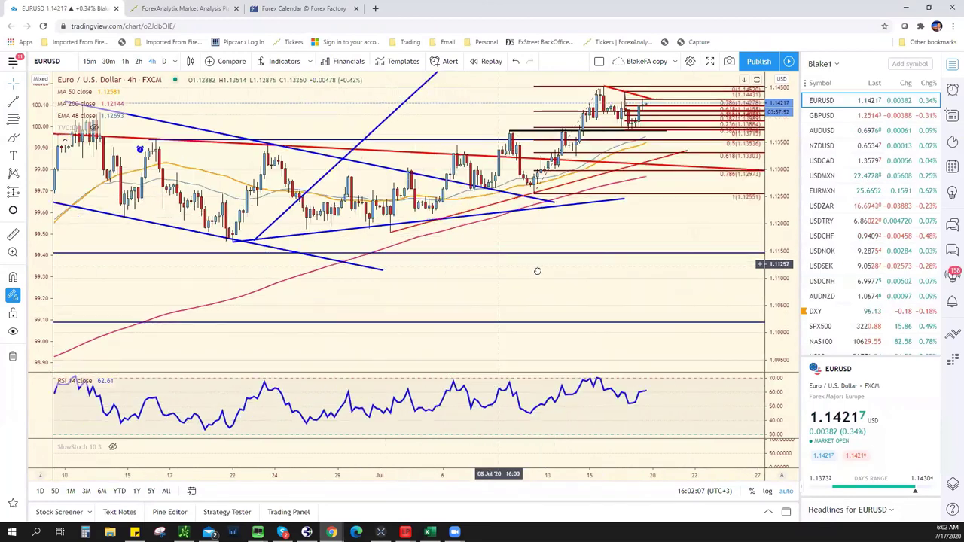
pyautogui.scroll(4, 549, 261)
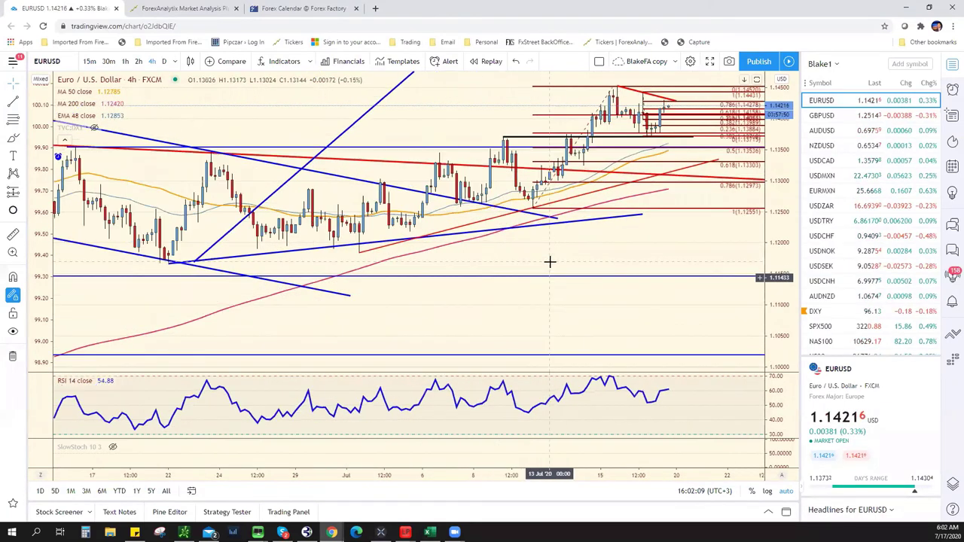
pyautogui.scroll(2, 550, 261)
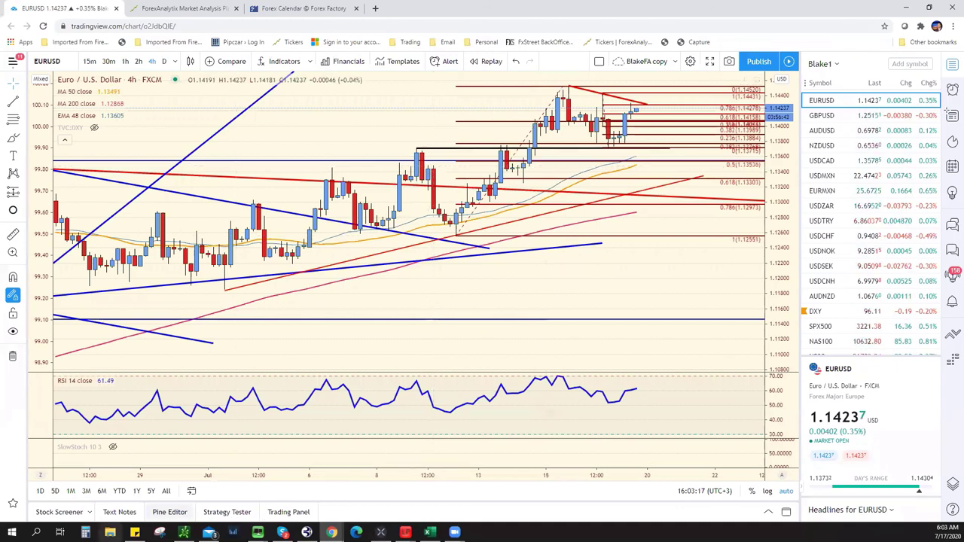
pyautogui.click(429, 533)
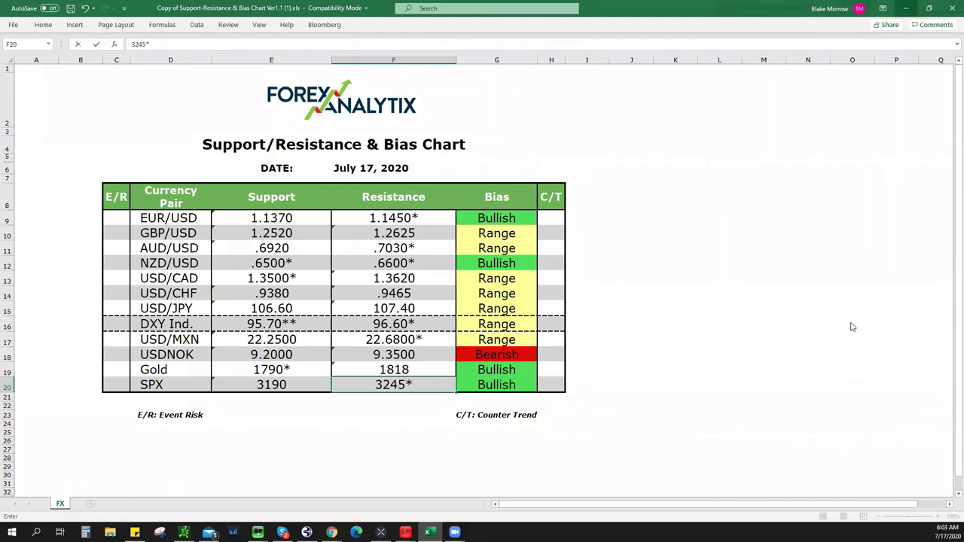
pyautogui.hotkey('alt', 'Tab')
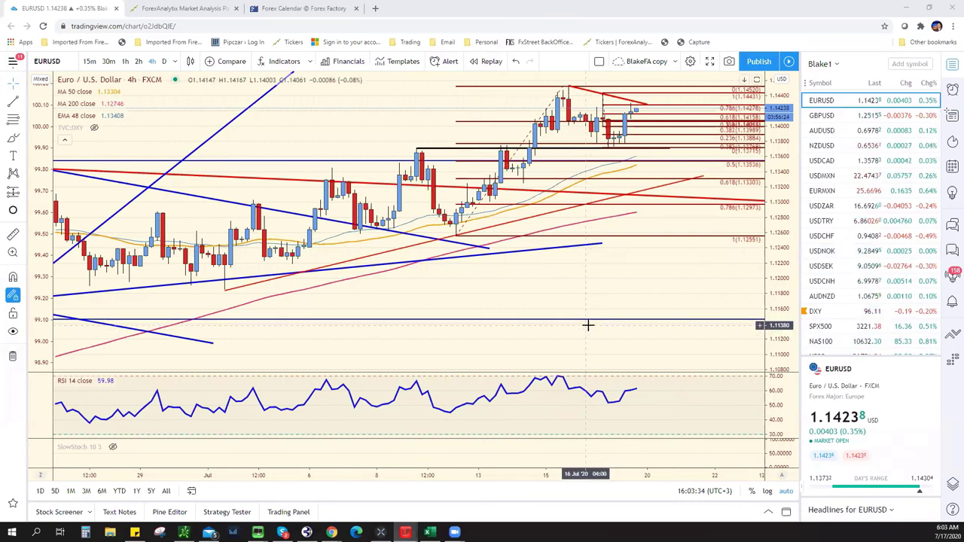
# Switch to the ForexAnalytix dashboard and open its Reimbursement Program page.
pyautogui.click(174, 13)
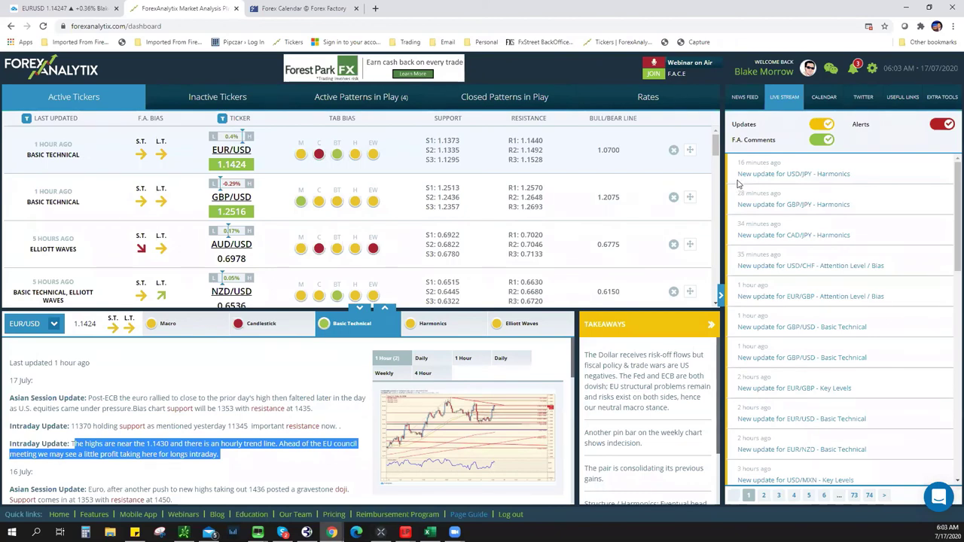
pyautogui.click(343, 74)
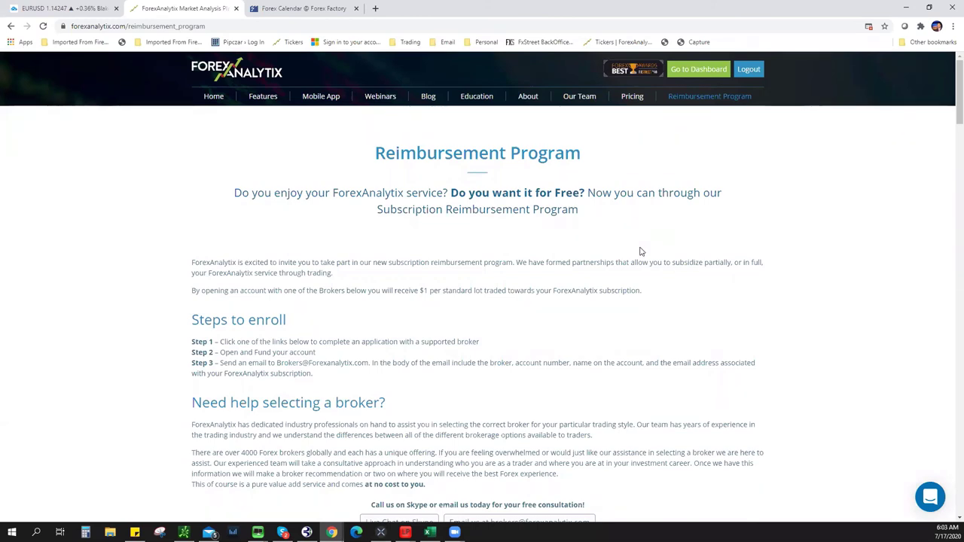
# Skim the Reimbursement Program enrolment steps and broker help, then return to the dashboard.
pyautogui.scroll(-2, 595, 241)
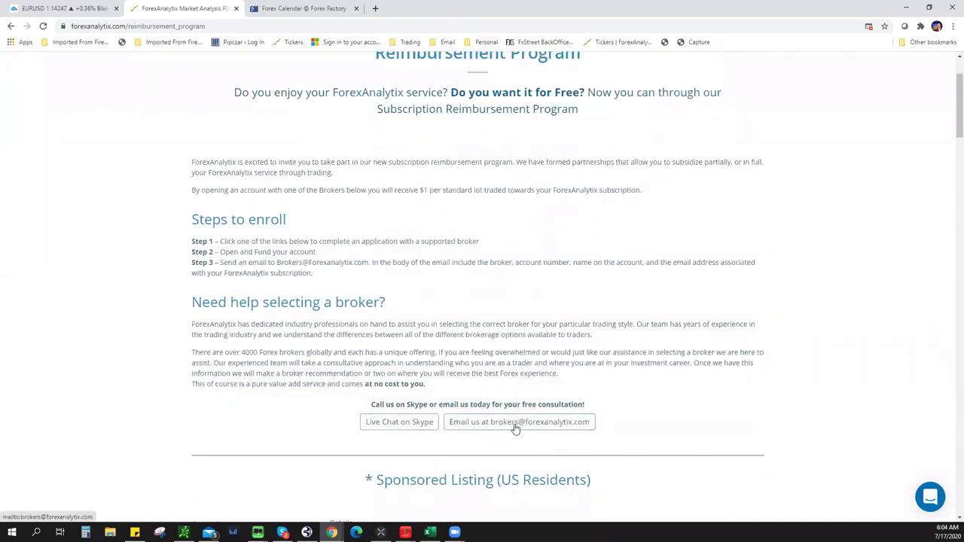
pyautogui.scroll(2, 514, 428)
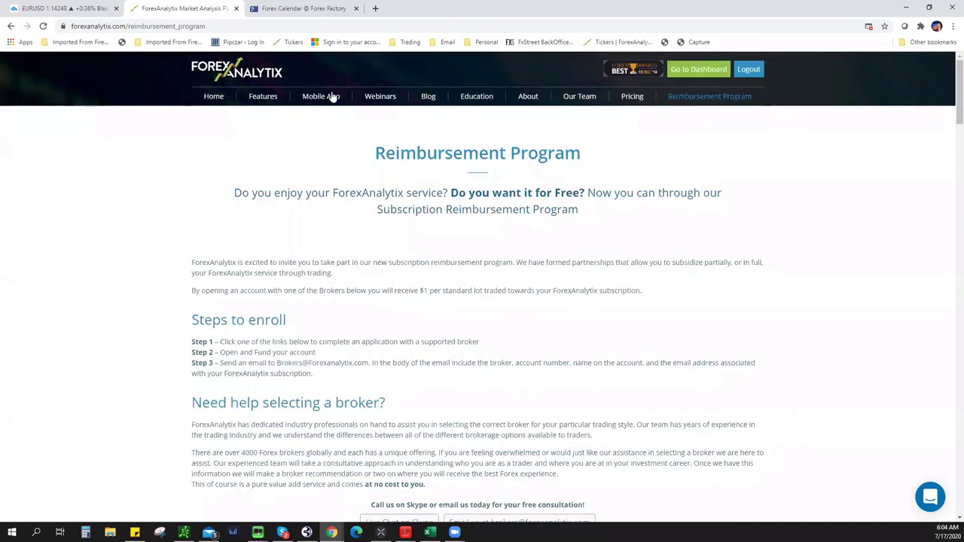
pyautogui.click(699, 70)
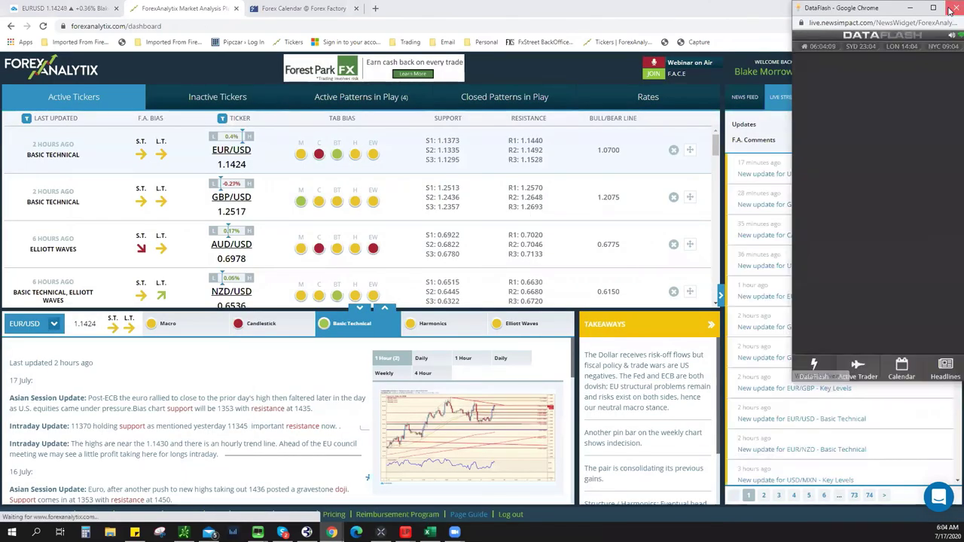
# Close the DataFlash news window to show the EUR/USD levels and Live Stream updates.
pyautogui.click(954, 7)
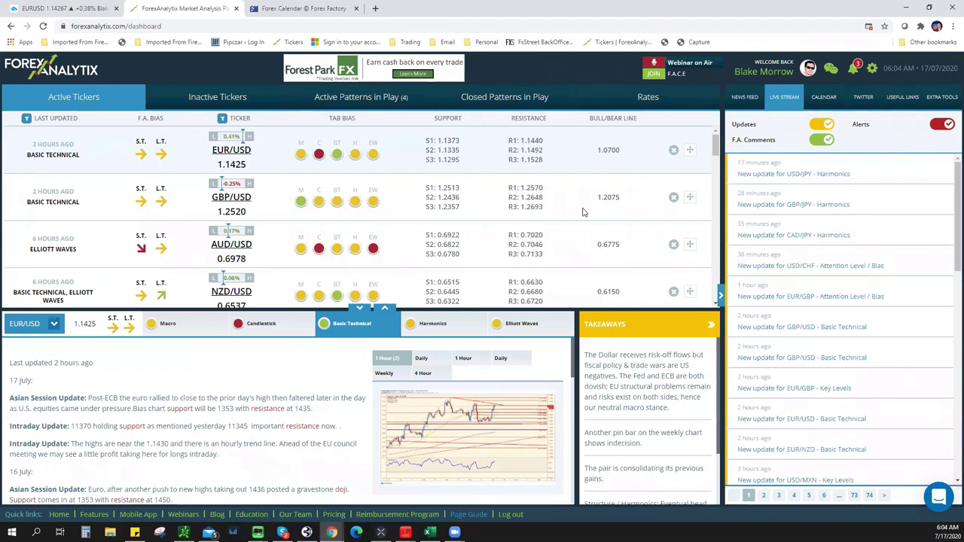
pyautogui.moveTo(749, 256)
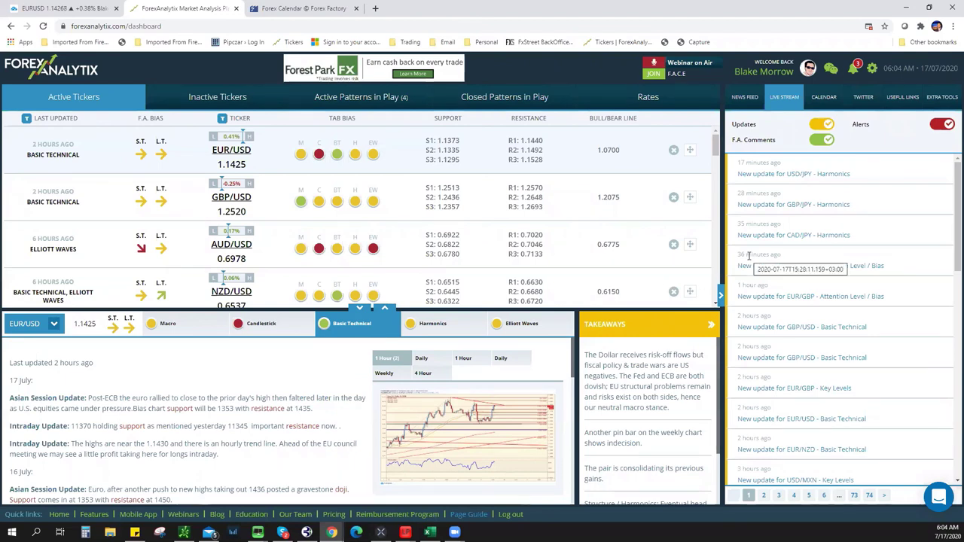